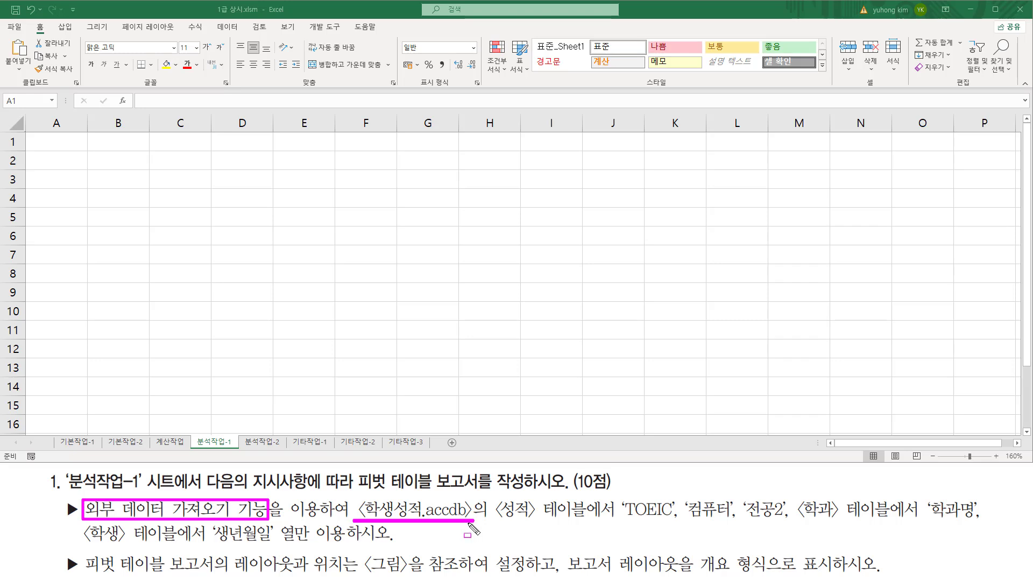
mouse_move(493, 498)
mouse_down()
mouse_move(501, 516)
mouse_move(584, 534)
mouse_move(586, 523)
mouse_move(790, 521)
mouse_up()
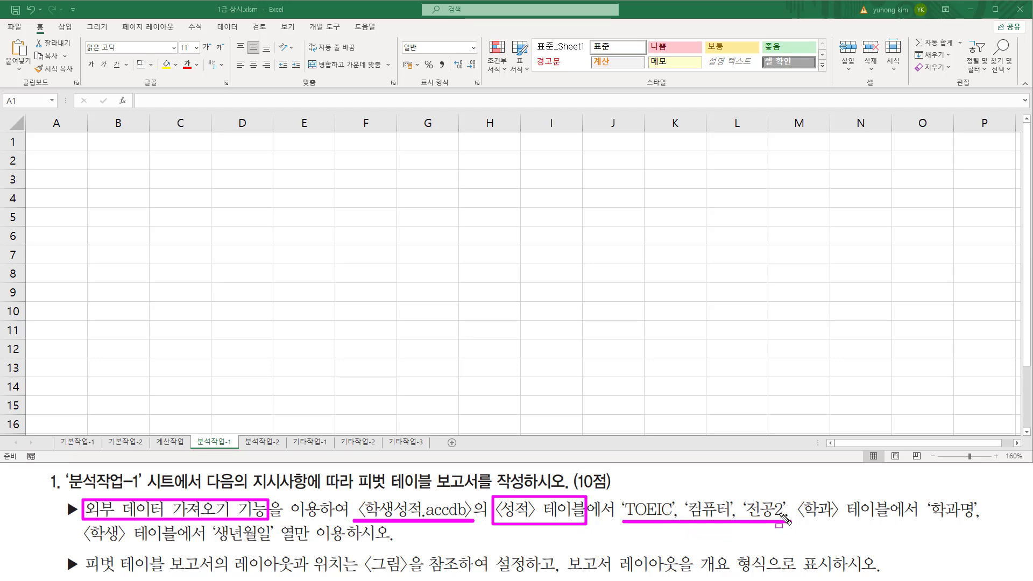
mouse_move(795, 498)
mouse_down()
mouse_move(856, 538)
mouse_move(983, 522)
mouse_up()
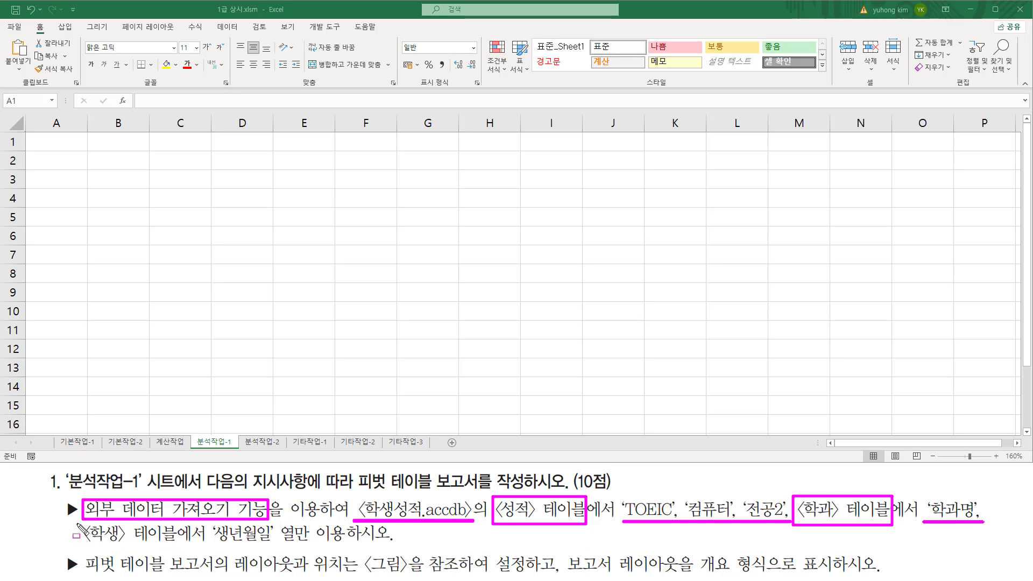
drag(77, 523, 182, 548)
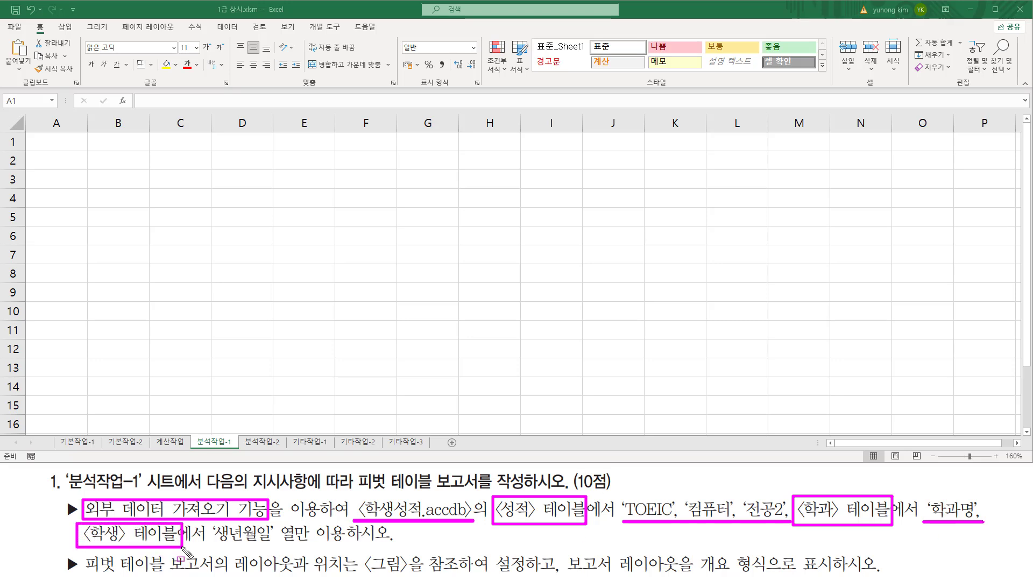
drag(211, 542, 272, 543)
key(Escape)
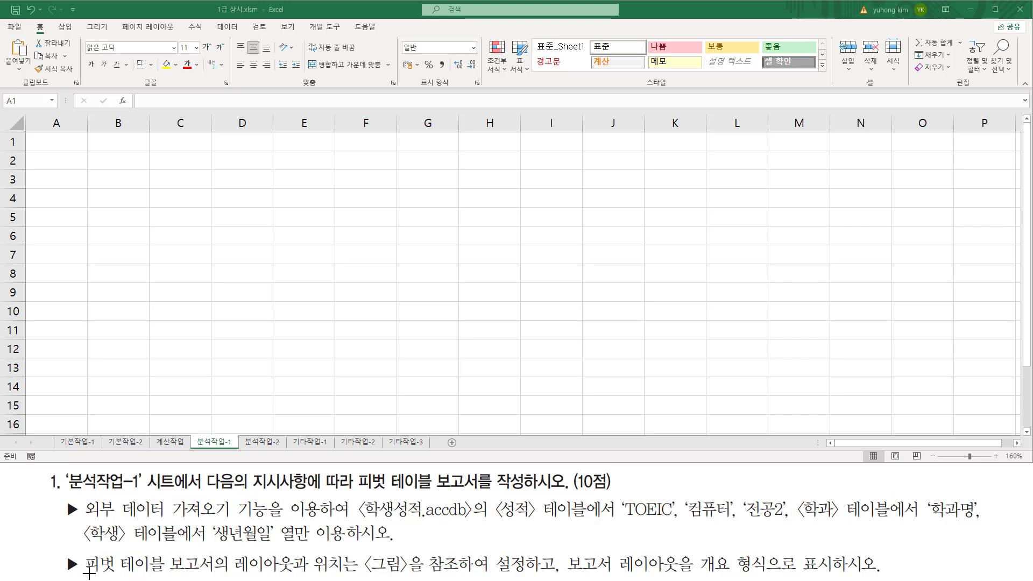
drag(231, 577, 458, 576)
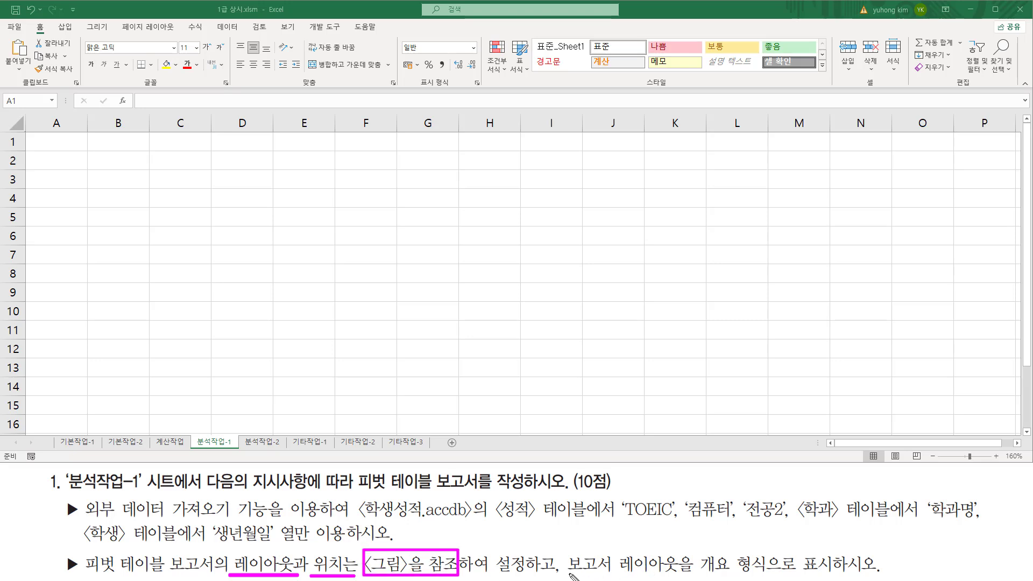
drag(570, 575, 774, 578)
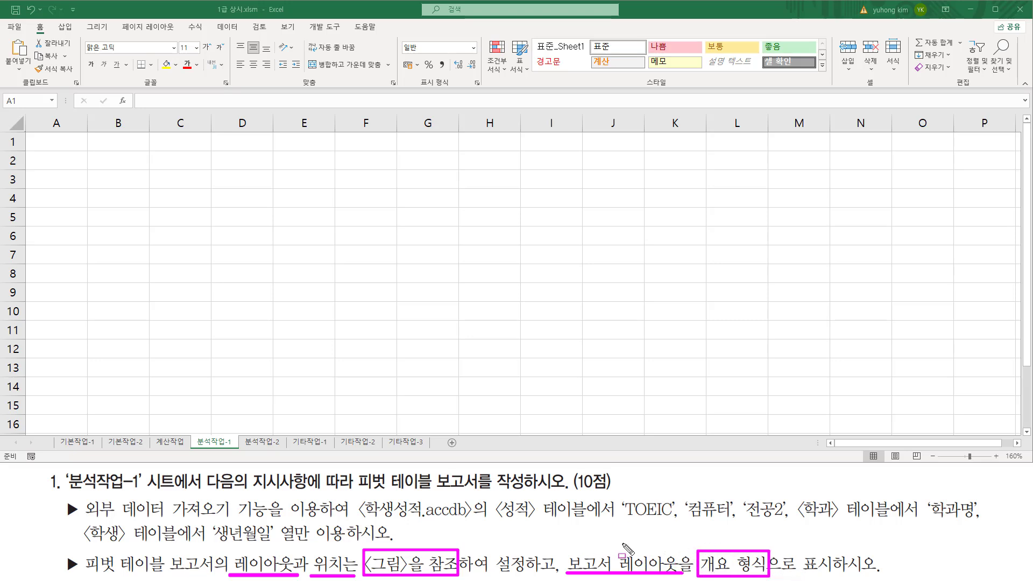
key(Escape)
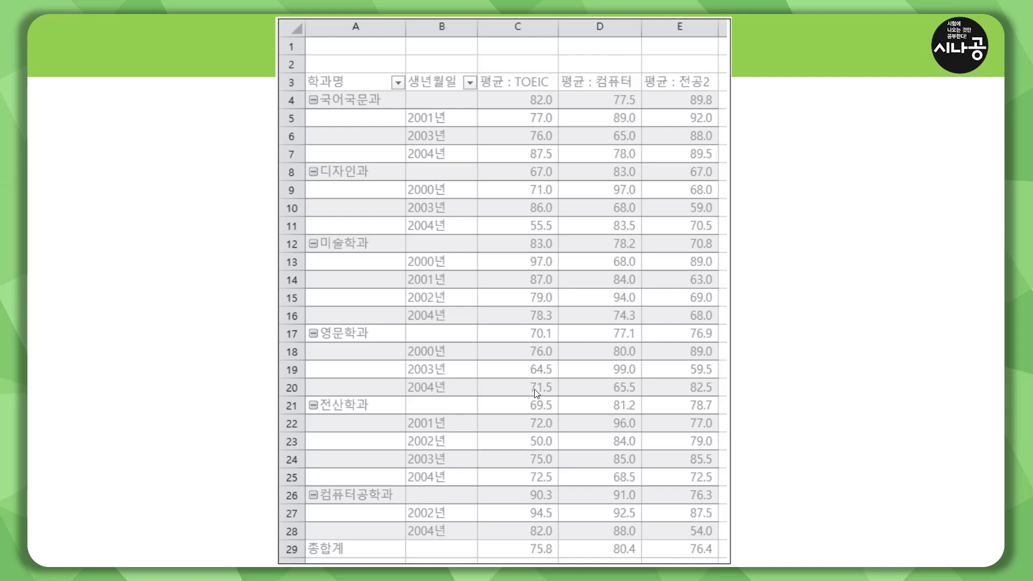
key(ctrl+2)
mouse_move(300, 70)
mouse_down()
mouse_move(589, 492)
mouse_move(703, 561)
mouse_move(722, 562)
mouse_up()
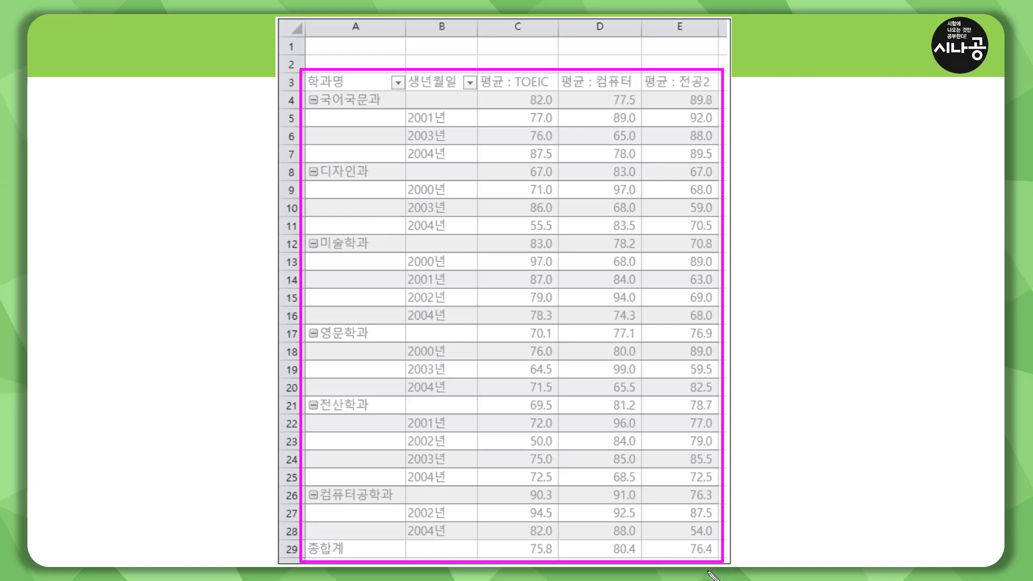
key(Escape)
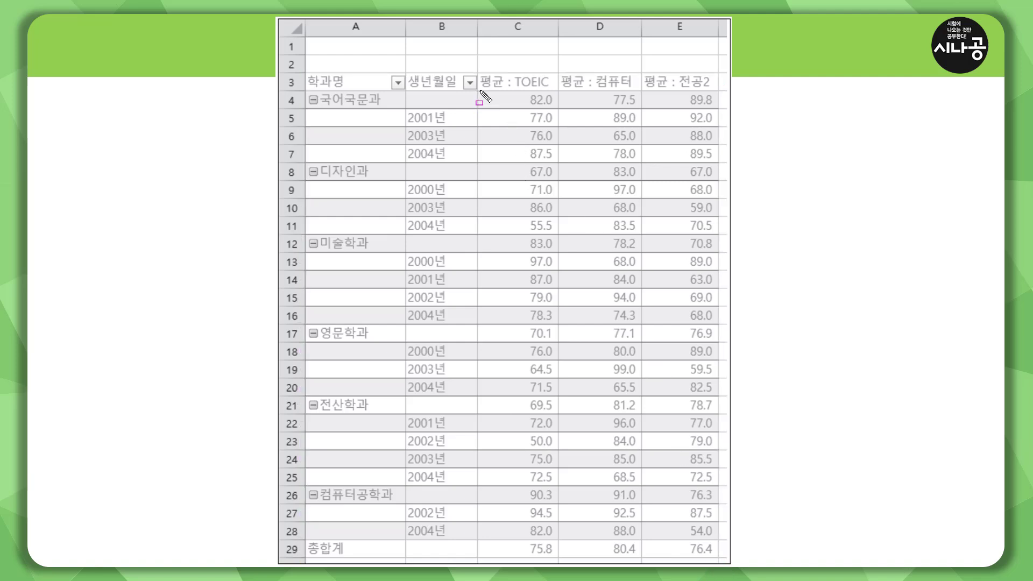
mouse_move(481, 91)
mouse_down()
mouse_move(630, 428)
mouse_move(718, 560)
mouse_up()
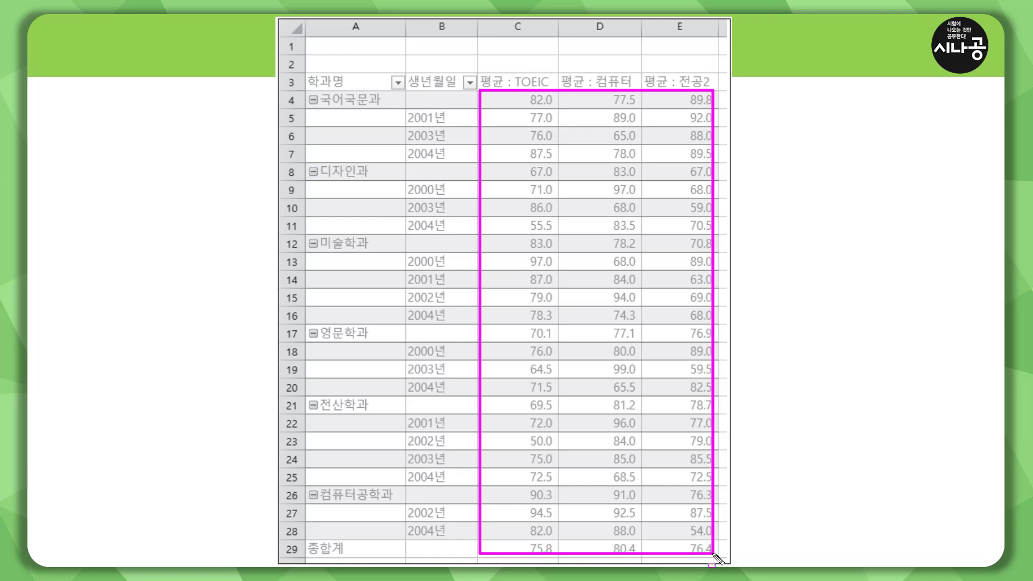
drag(513, 86, 552, 86)
mouse_move(478, 67)
mouse_down()
mouse_move(481, 94)
mouse_move(507, 90)
mouse_up()
drag(592, 85, 634, 85)
drag(563, 71, 585, 90)
drag(678, 86, 716, 86)
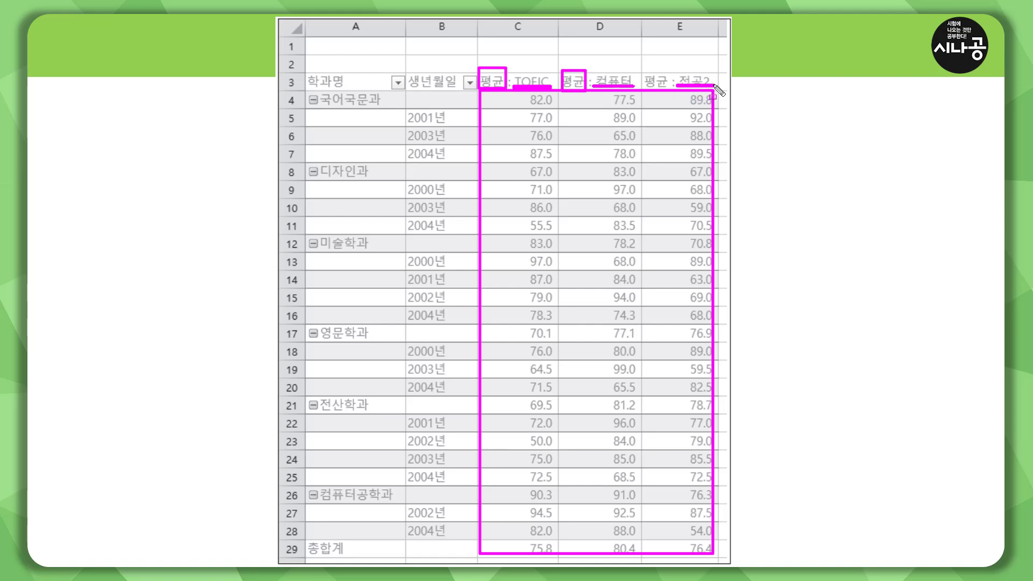
mouse_move(641, 70)
mouse_down()
mouse_move(652, 89)
mouse_move(668, 89)
mouse_up()
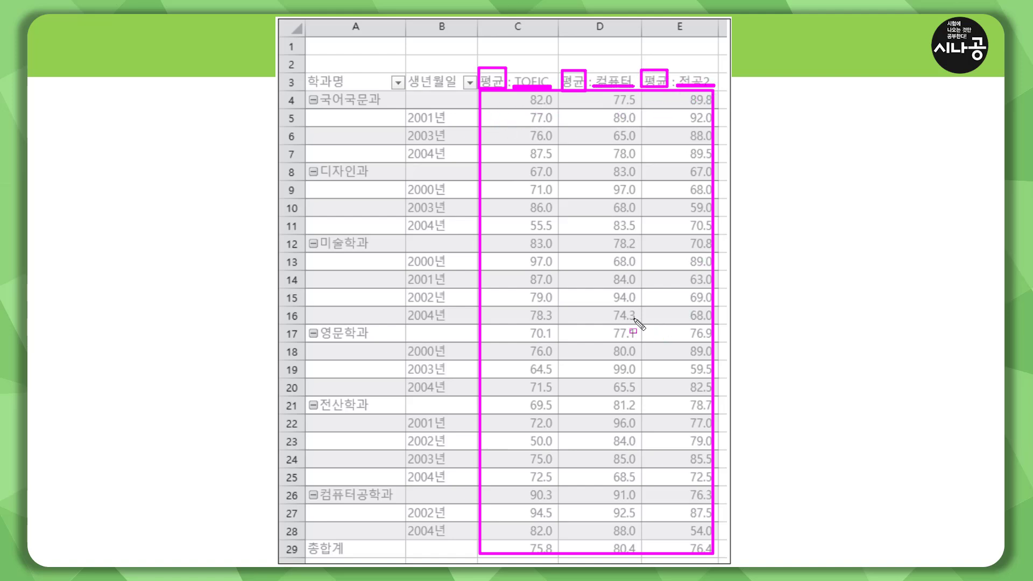
key(Escape)
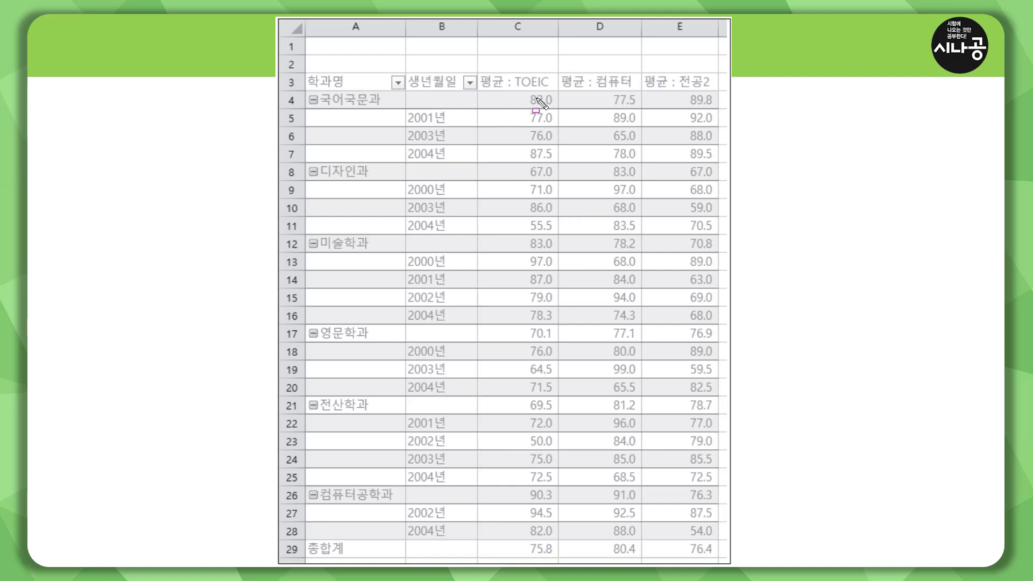
drag(513, 88, 712, 87)
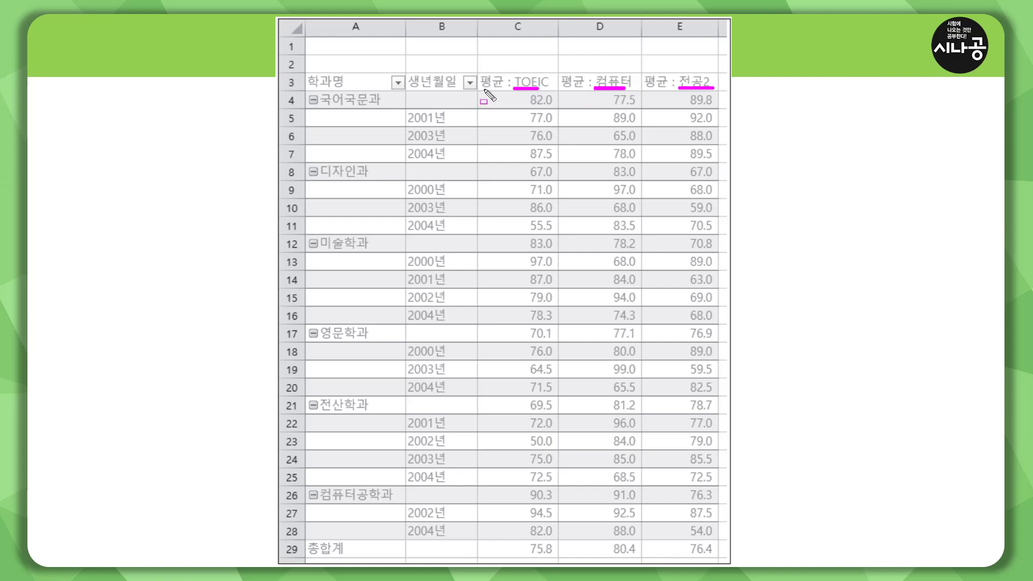
mouse_move(476, 71)
mouse_down()
mouse_move(486, 76)
mouse_move(477, 71)
mouse_up()
mouse_move(559, 71)
mouse_down()
mouse_move(580, 93)
mouse_move(558, 71)
mouse_up()
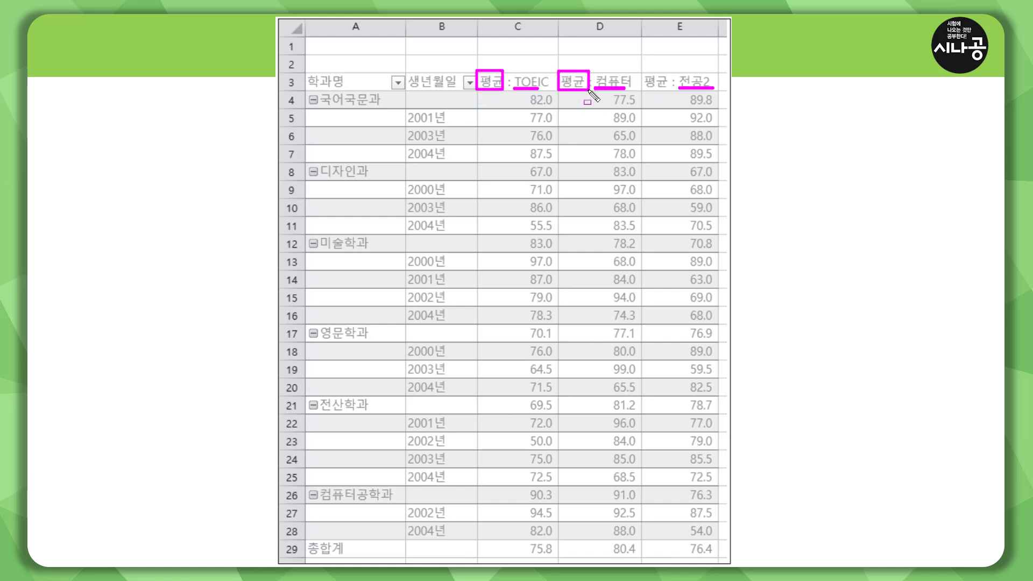
mouse_move(639, 70)
mouse_down()
mouse_move(674, 70)
mouse_move(674, 89)
mouse_up()
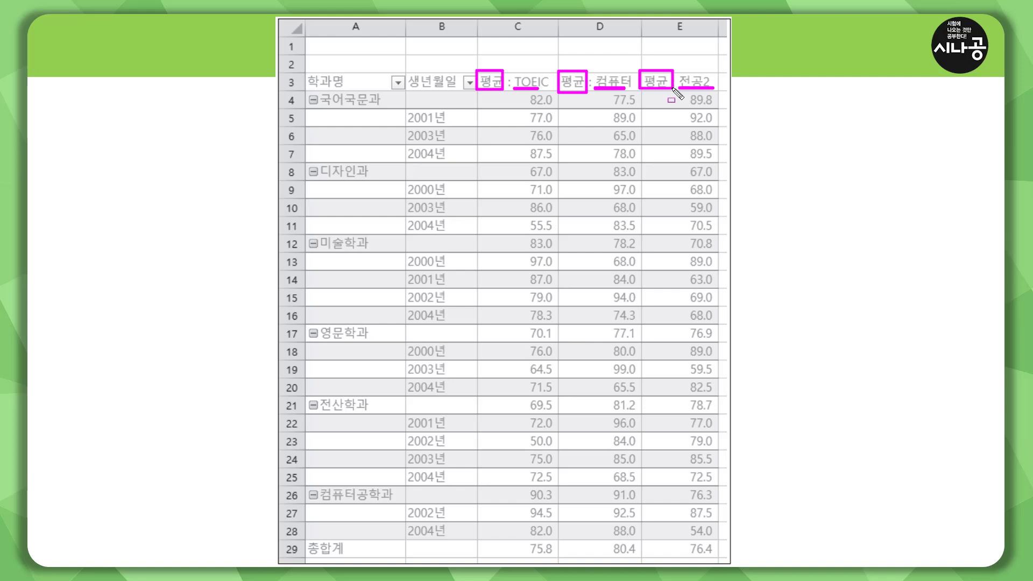
mouse_move(541, 97)
mouse_down()
mouse_move(521, 544)
mouse_move(542, 559)
mouse_up()
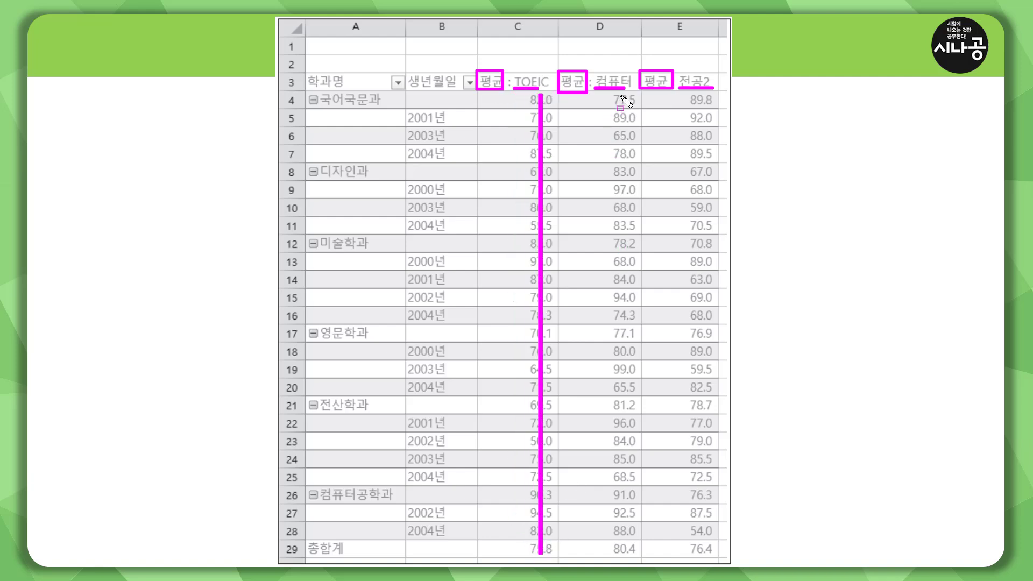
mouse_move(627, 102)
mouse_down()
mouse_move(611, 549)
mouse_move(624, 560)
mouse_up()
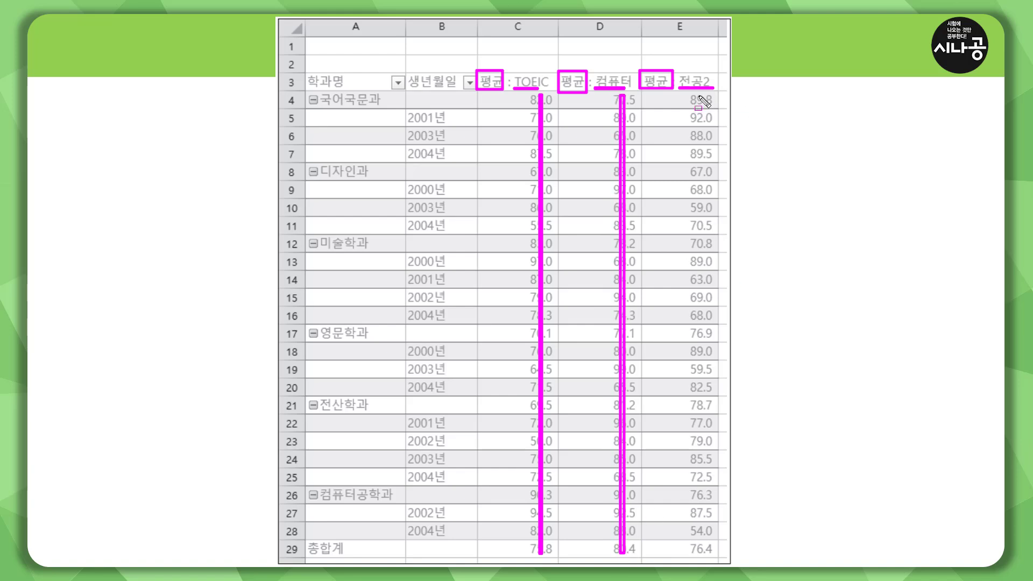
drag(700, 97, 701, 552)
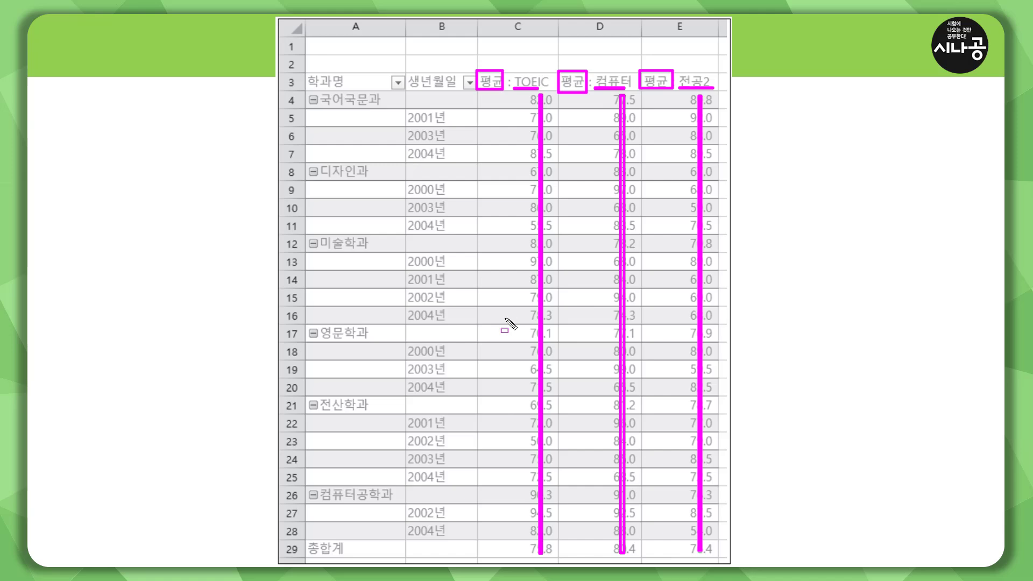
drag(474, 63, 727, 566)
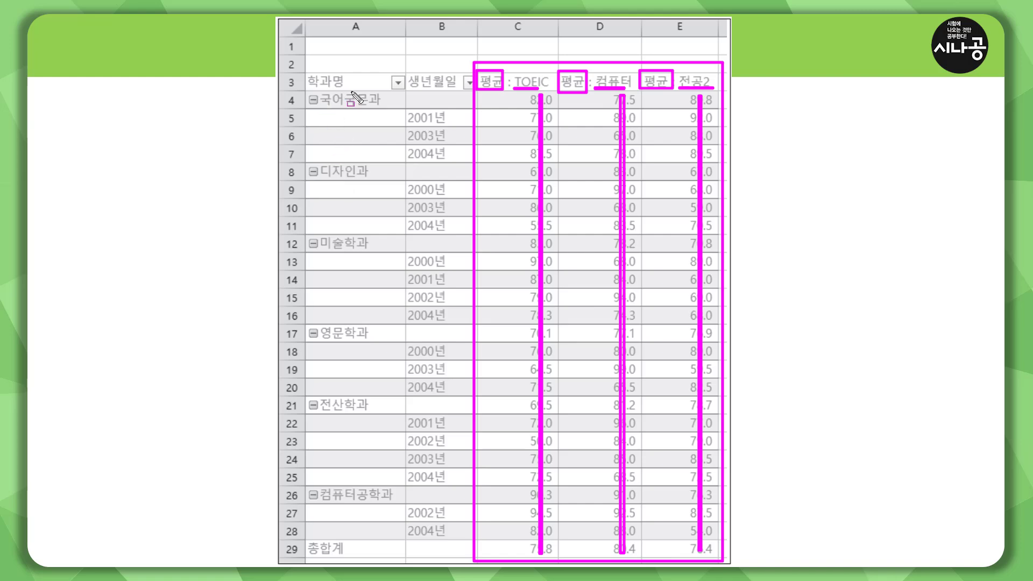
mouse_move(306, 70)
mouse_down()
mouse_move(325, 86)
mouse_move(402, 89)
mouse_up()
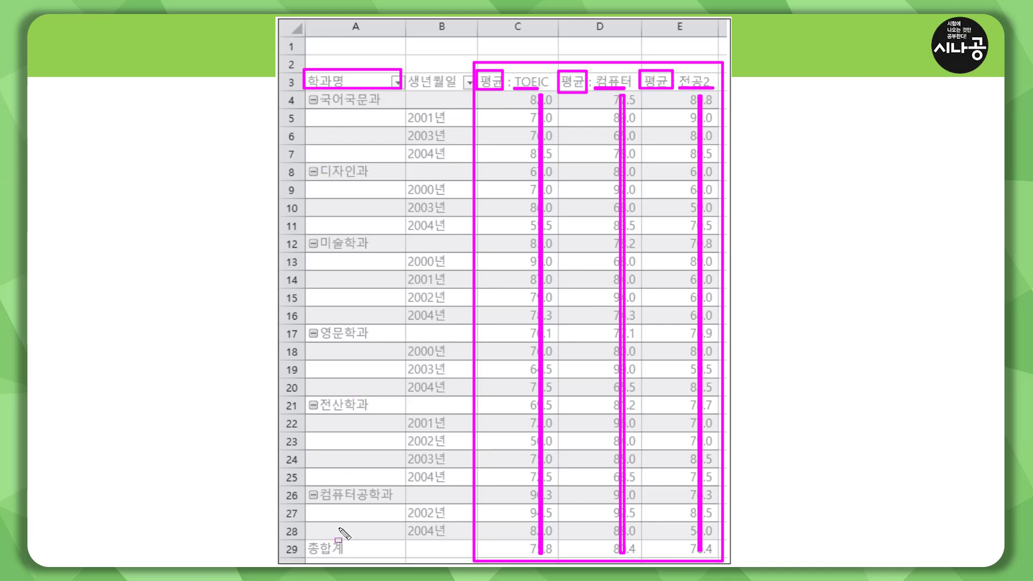
drag(405, 70, 462, 89)
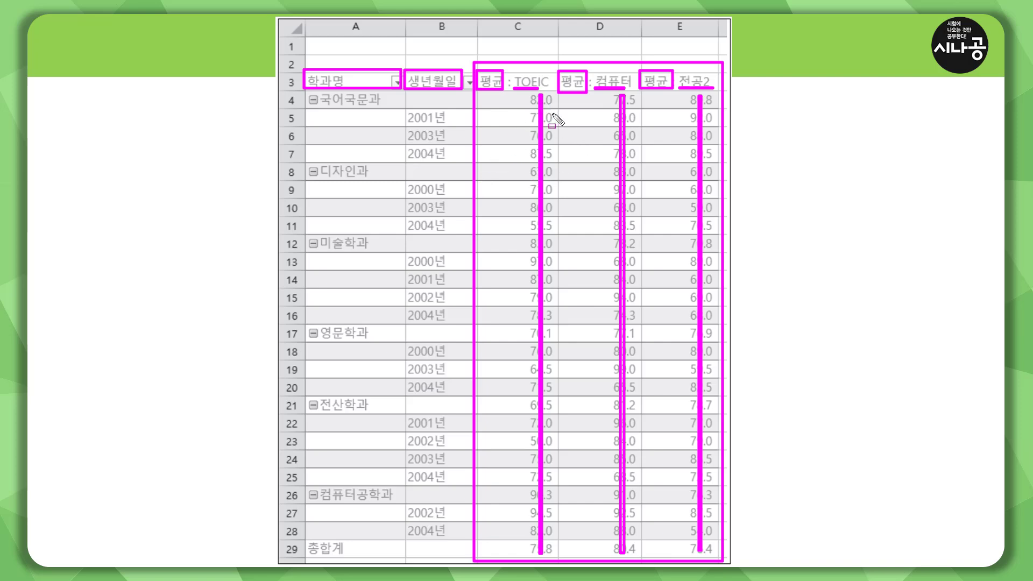
key(Escape)
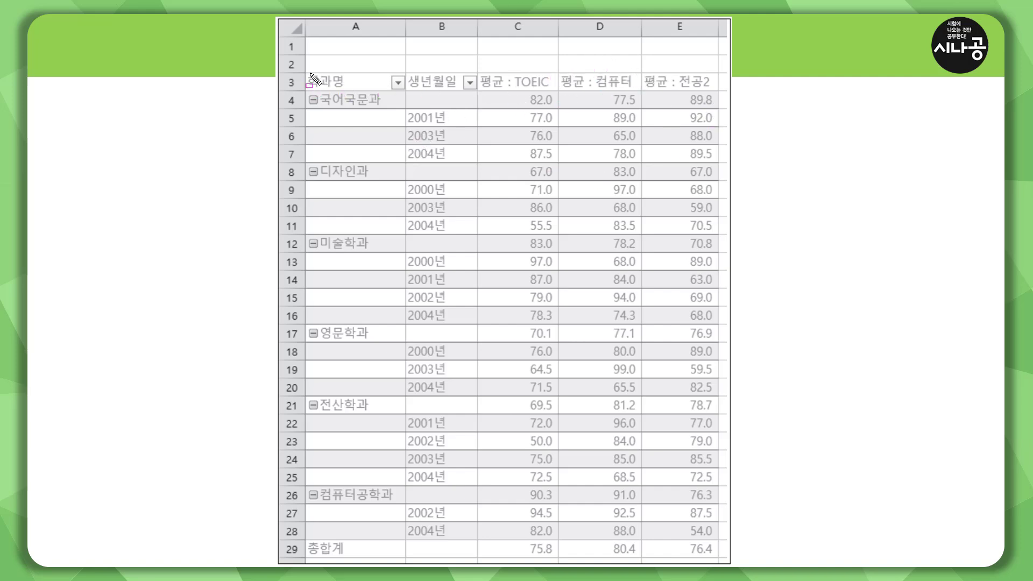
mouse_move(306, 70)
mouse_down()
mouse_move(313, 85)
mouse_move(405, 96)
mouse_up()
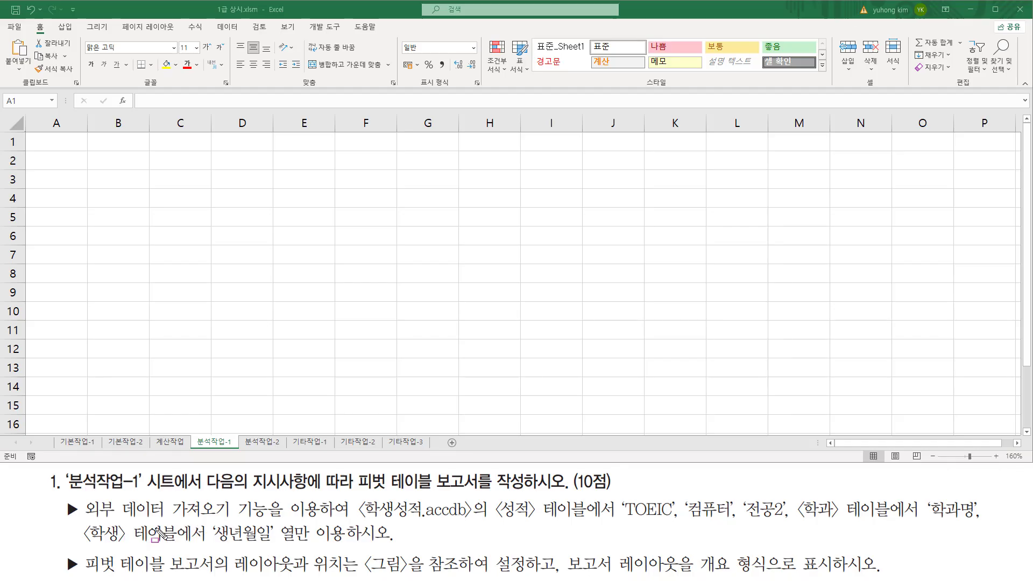
drag(91, 518, 264, 518)
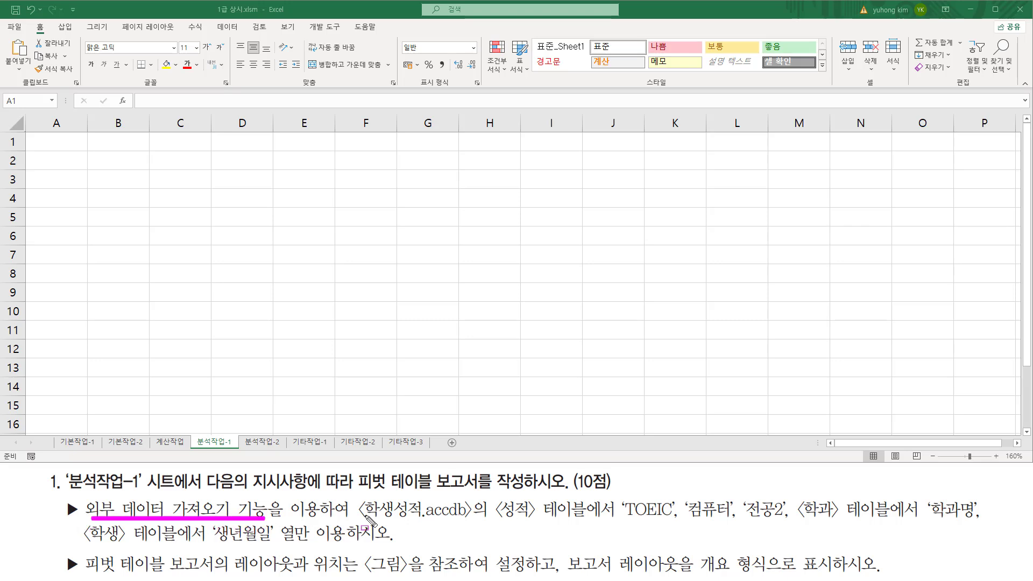
mouse_move(359, 520)
mouse_down()
mouse_move(472, 525)
mouse_move(473, 501)
mouse_up()
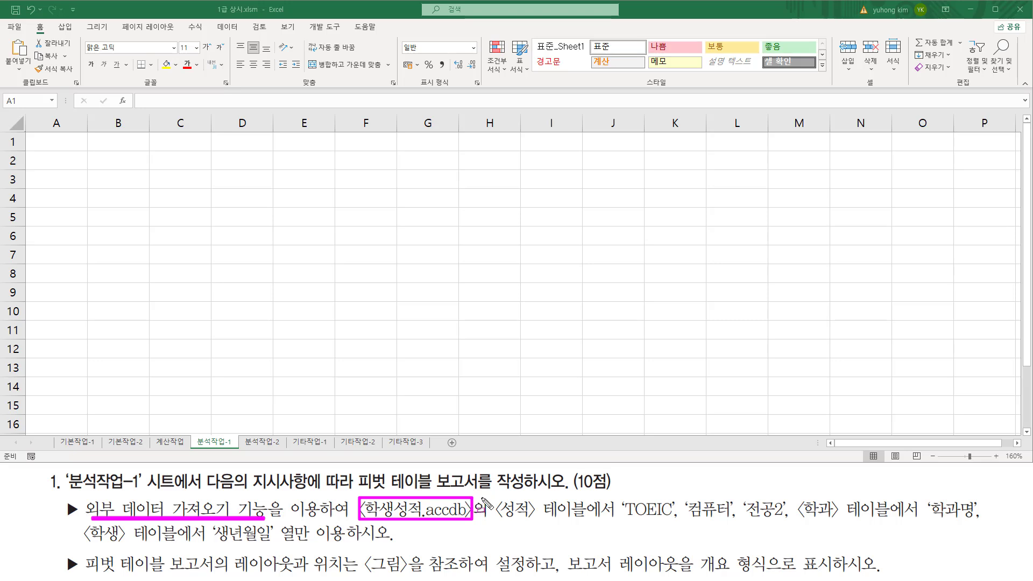
drag(617, 521, 782, 521)
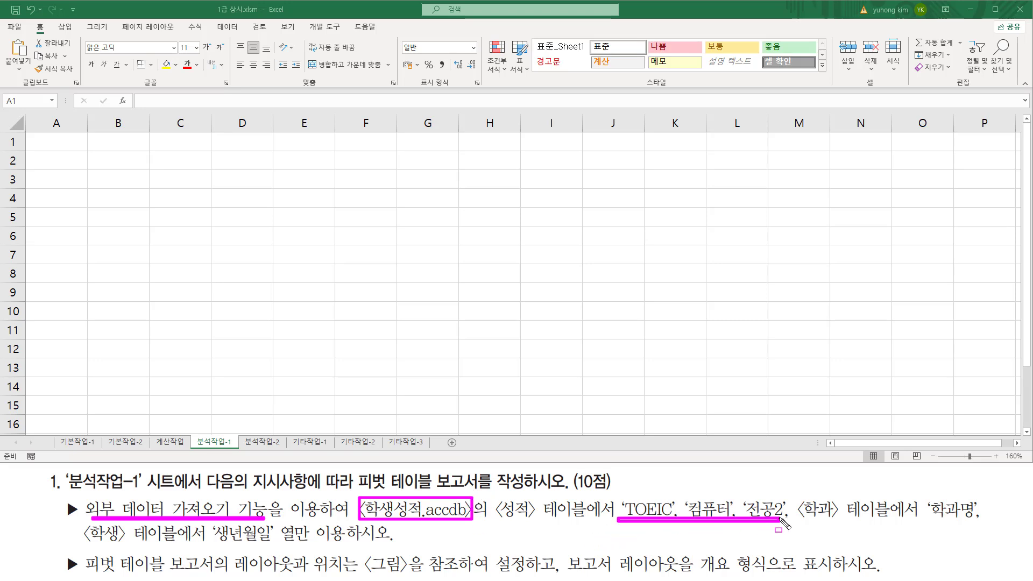
drag(928, 522, 976, 522)
mouse_move(212, 547)
mouse_down()
mouse_move(278, 548)
mouse_move(269, 546)
mouse_up()
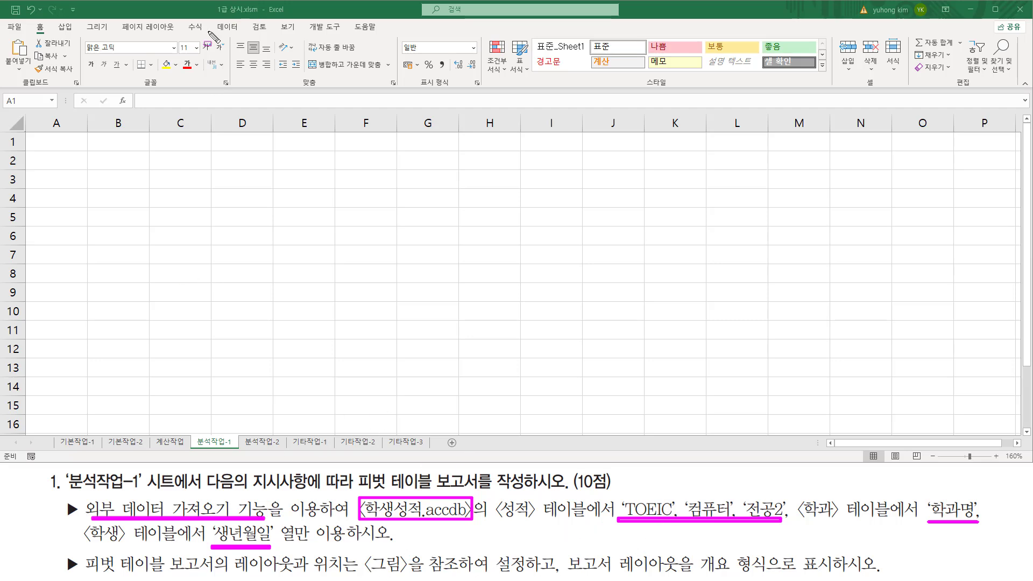
drag(211, 21, 243, 35)
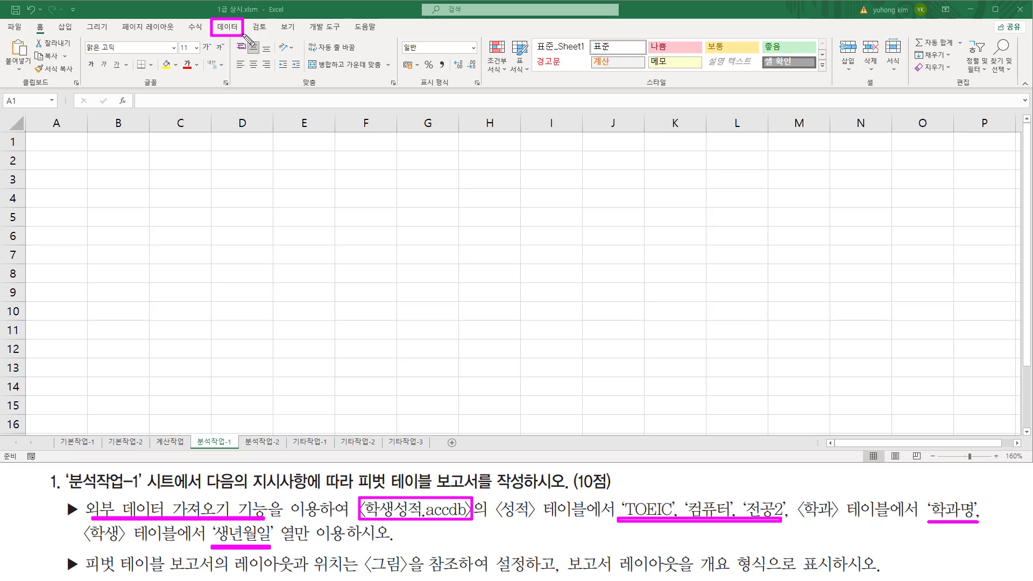
key(Escape)
- Start importing external data from Microsoft Query so that a data source can be chosen
click(233, 28)
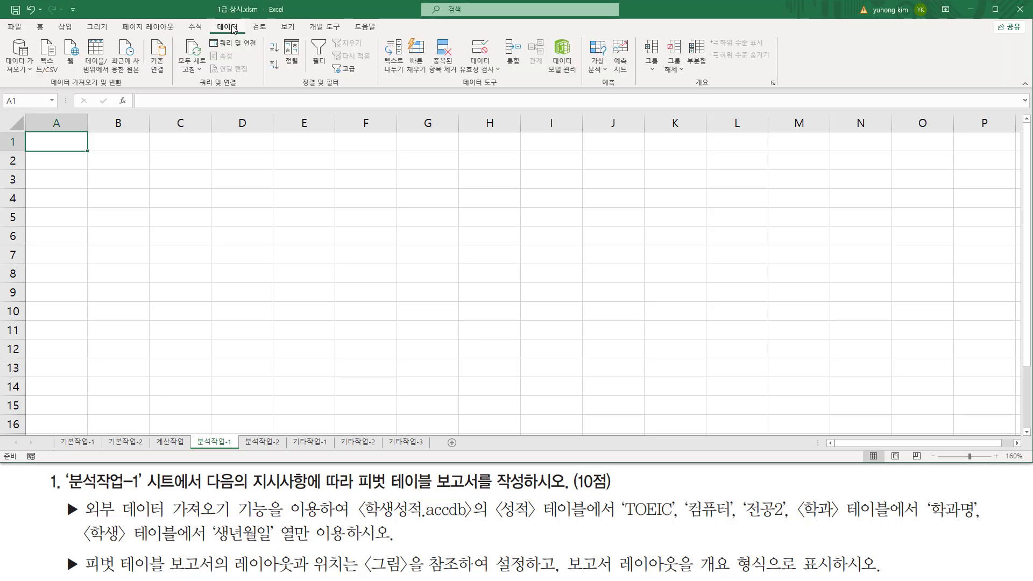
drag(214, 23, 246, 36)
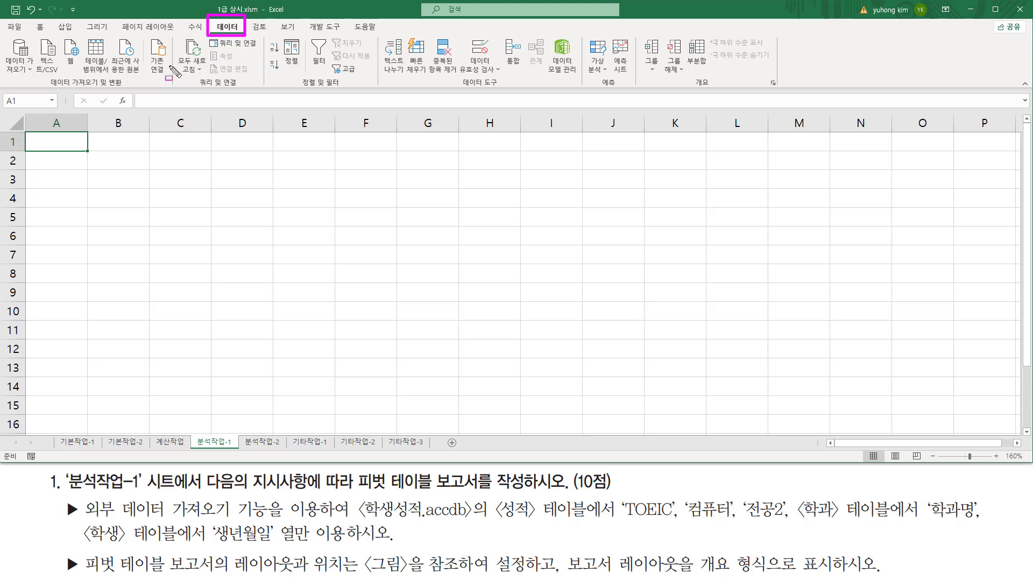
drag(45, 89, 127, 90)
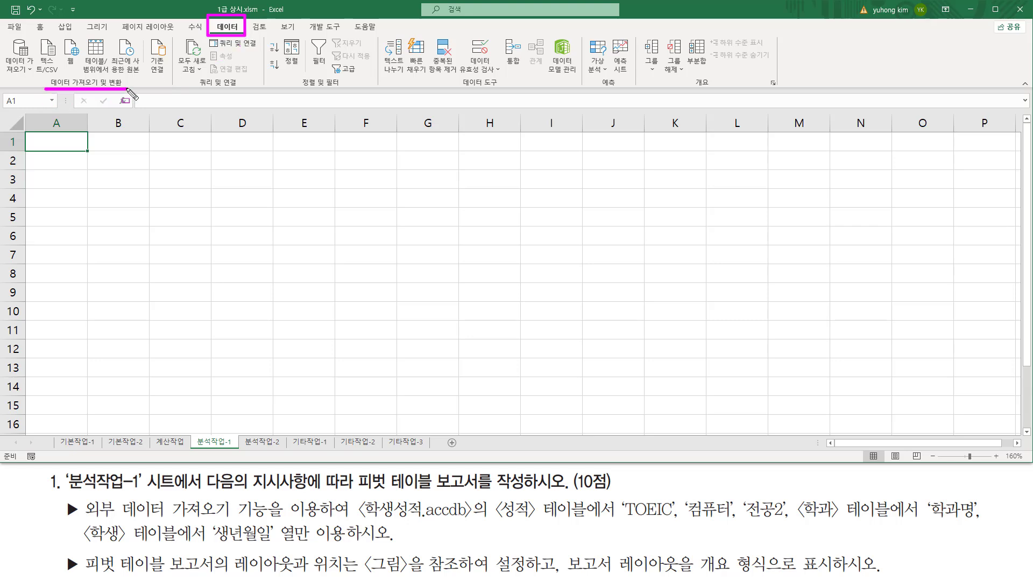
mouse_move(4, 36)
mouse_down()
mouse_move(12, 70)
mouse_move(37, 83)
mouse_up()
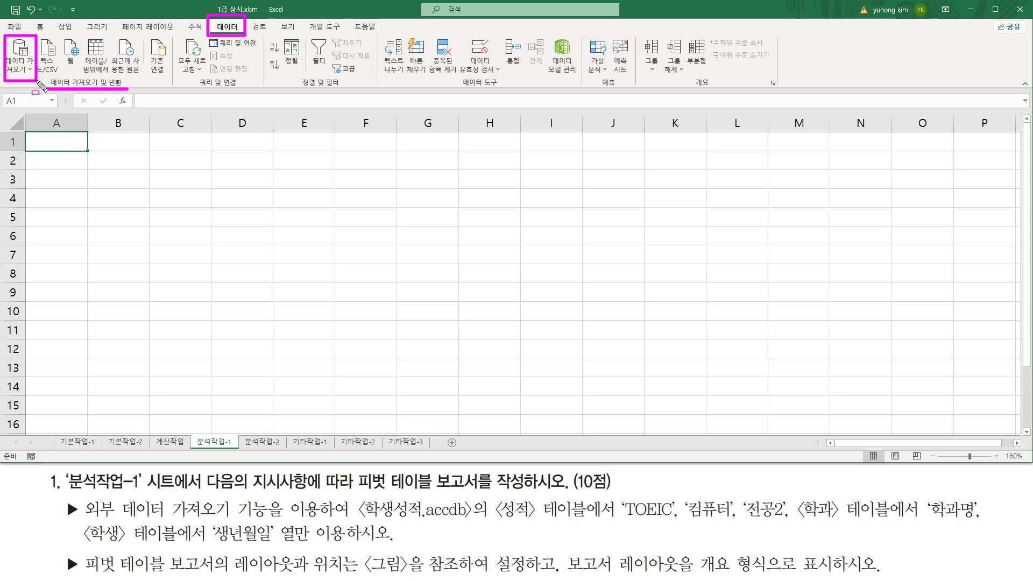
click(29, 68)
mouse_move(69, 205)
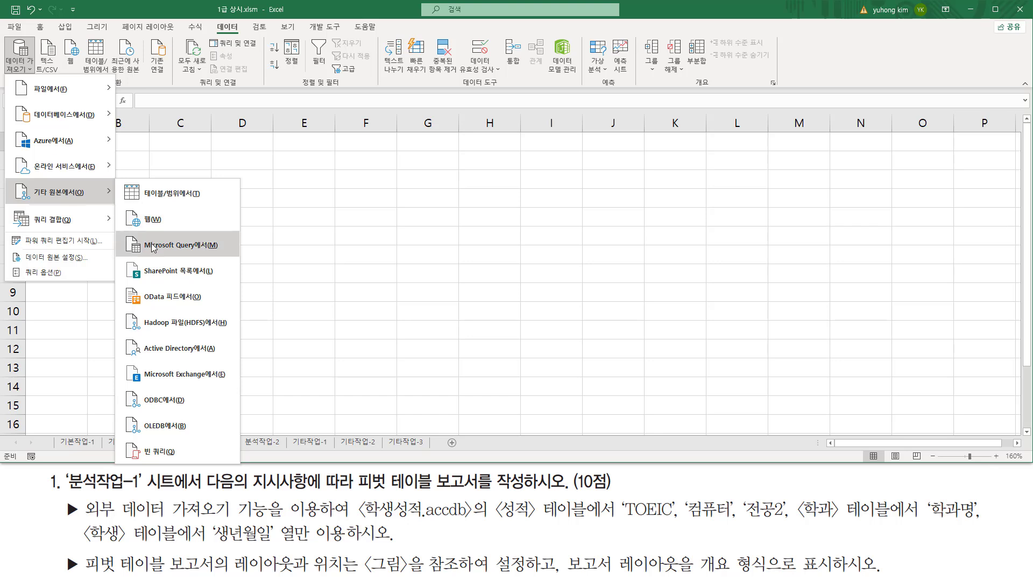
click(180, 249)
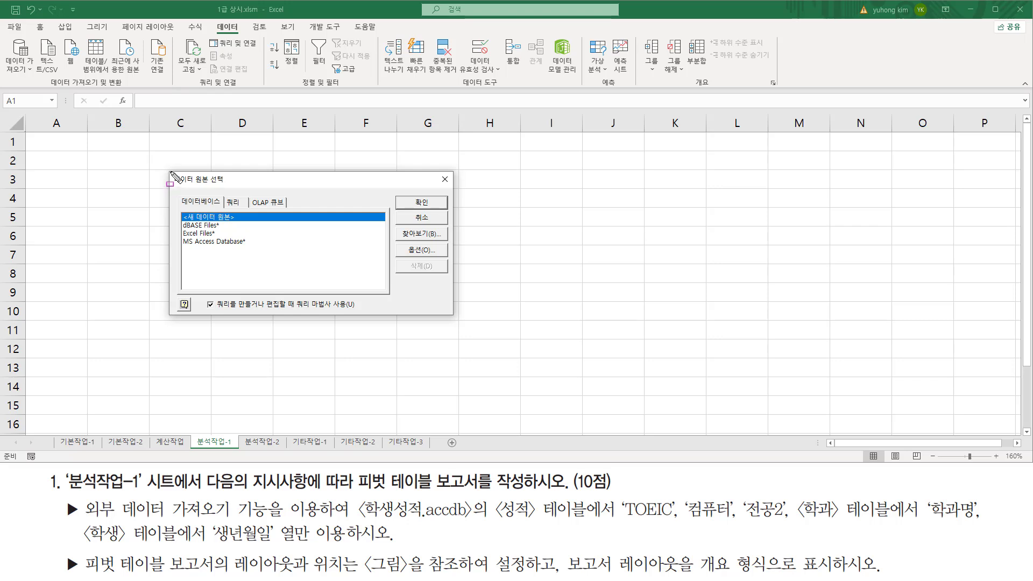
drag(170, 172, 232, 190)
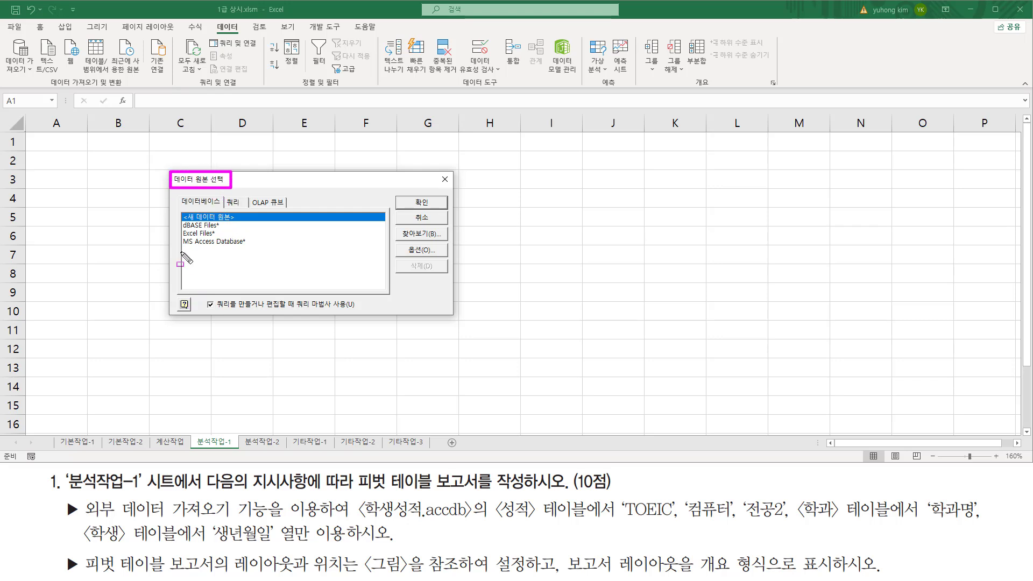
drag(359, 521, 476, 521)
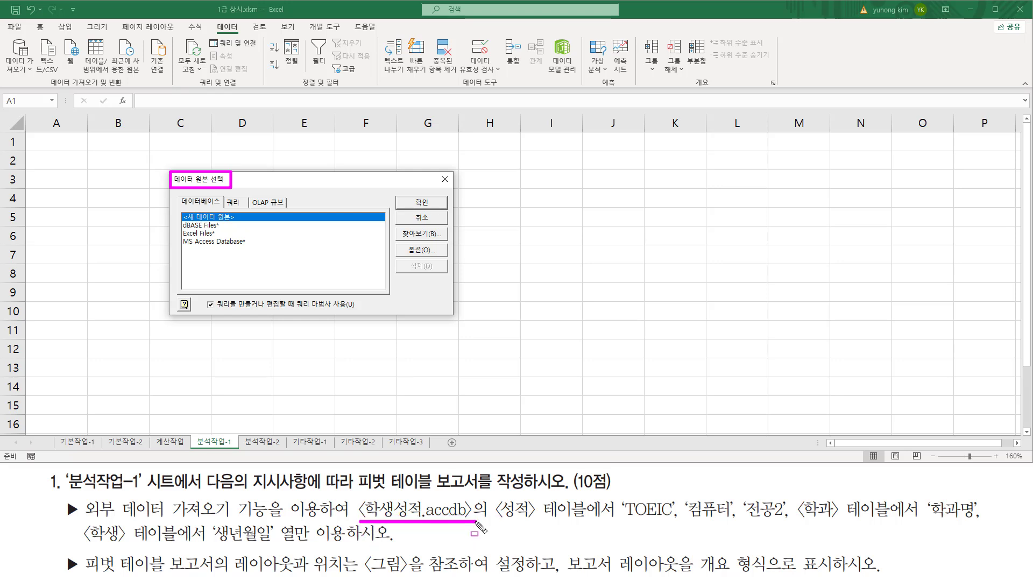
drag(176, 235, 253, 248)
key(Escape)
- Choose MS Access Database* as the data source, keeping the Query Wizard option enabled, and confirm
click(219, 244)
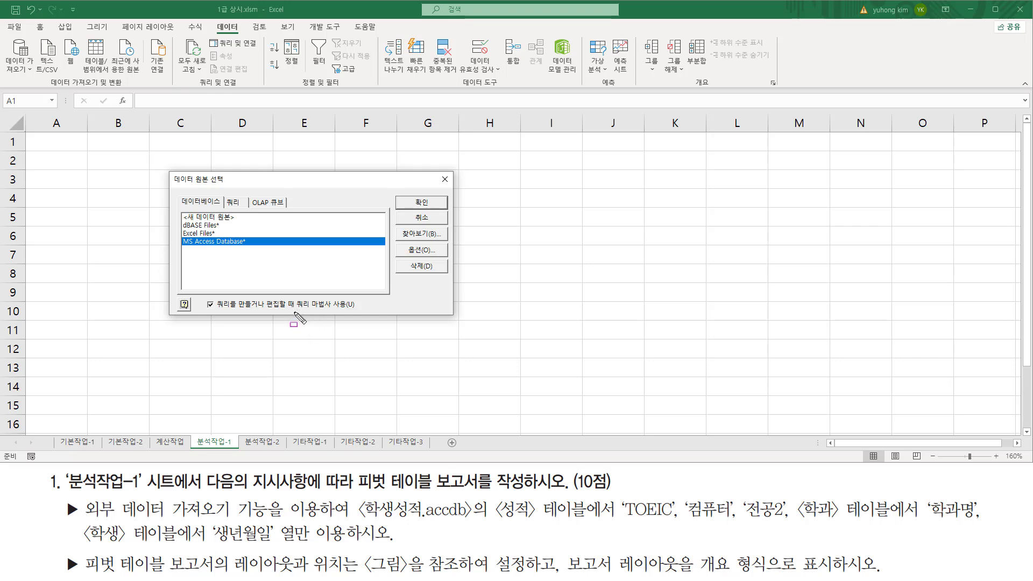
drag(295, 312, 358, 311)
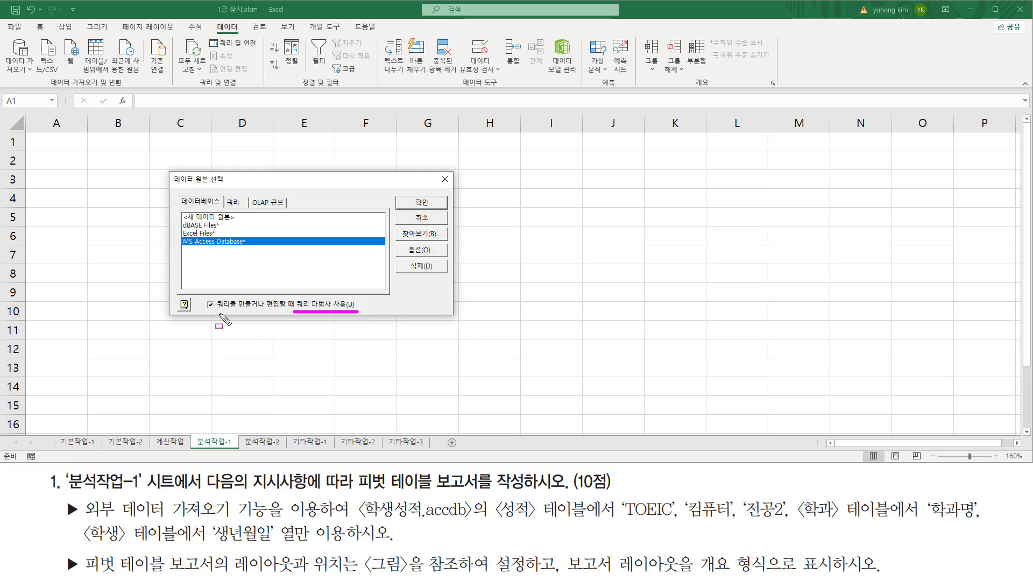
drag(203, 295, 218, 316)
drag(397, 196, 442, 209)
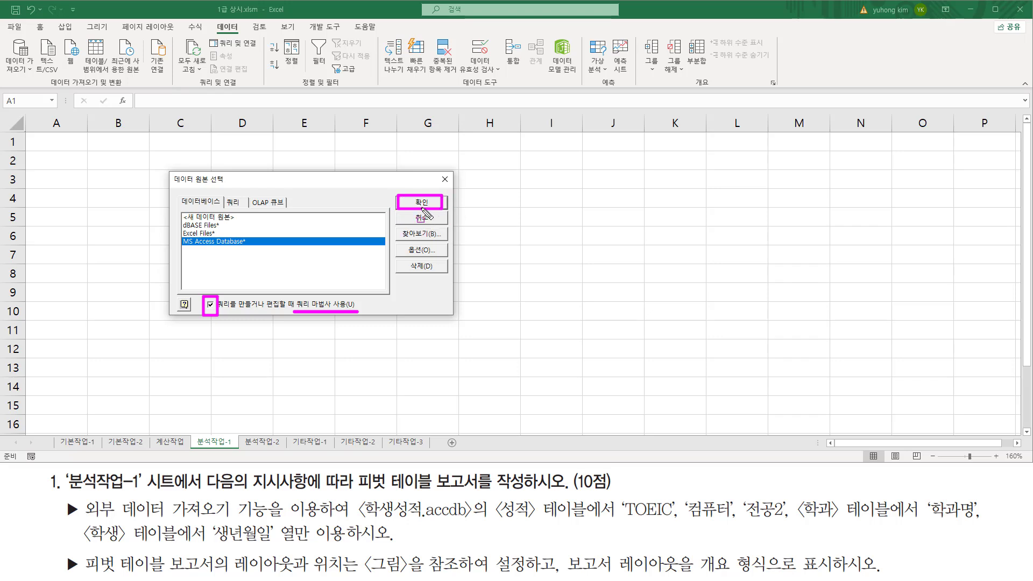
key(Escape)
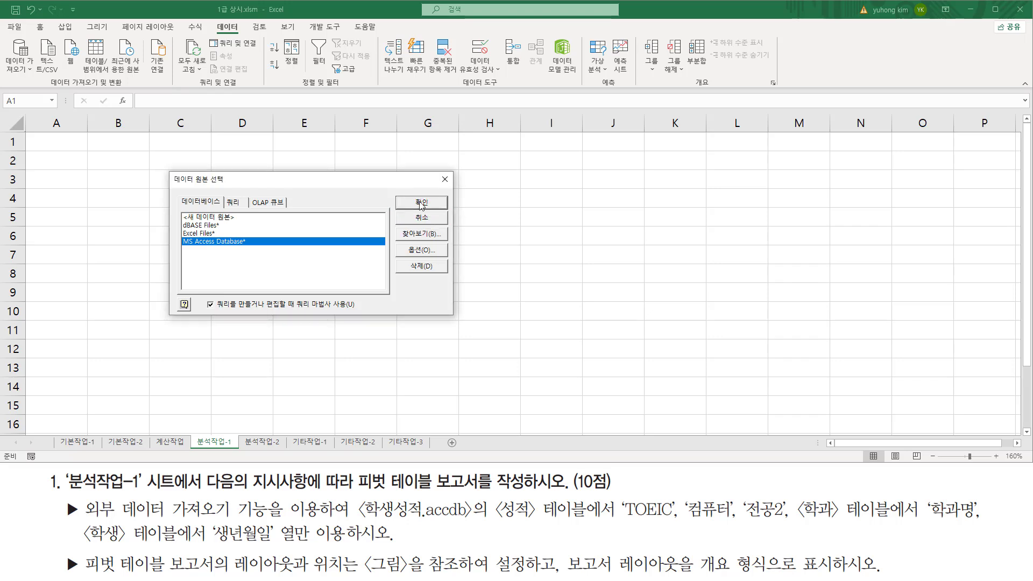
click(421, 204)
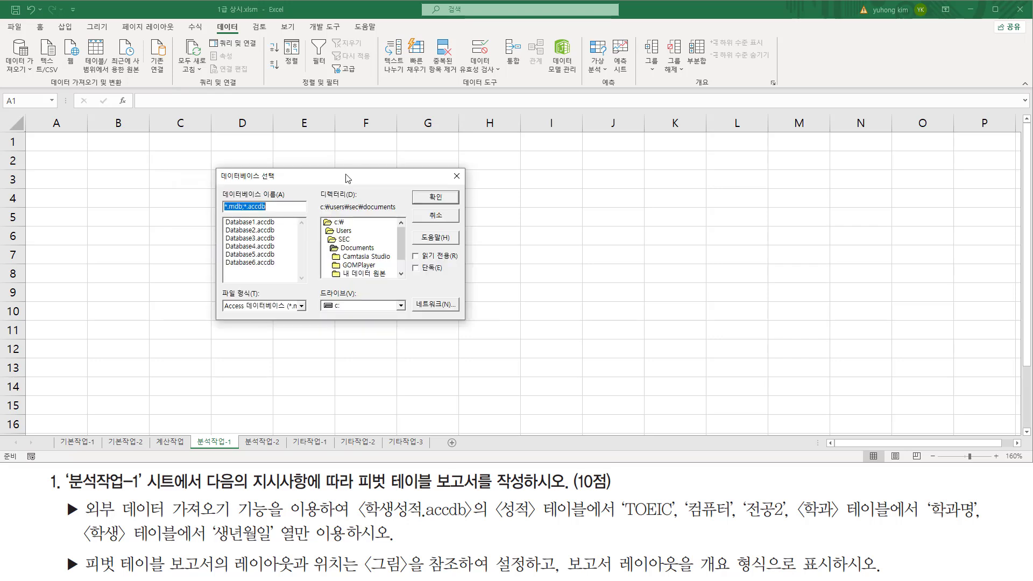
mouse_move(216, 169)
mouse_down()
mouse_move(237, 185)
mouse_move(280, 184)
mouse_up()
drag(359, 520, 470, 520)
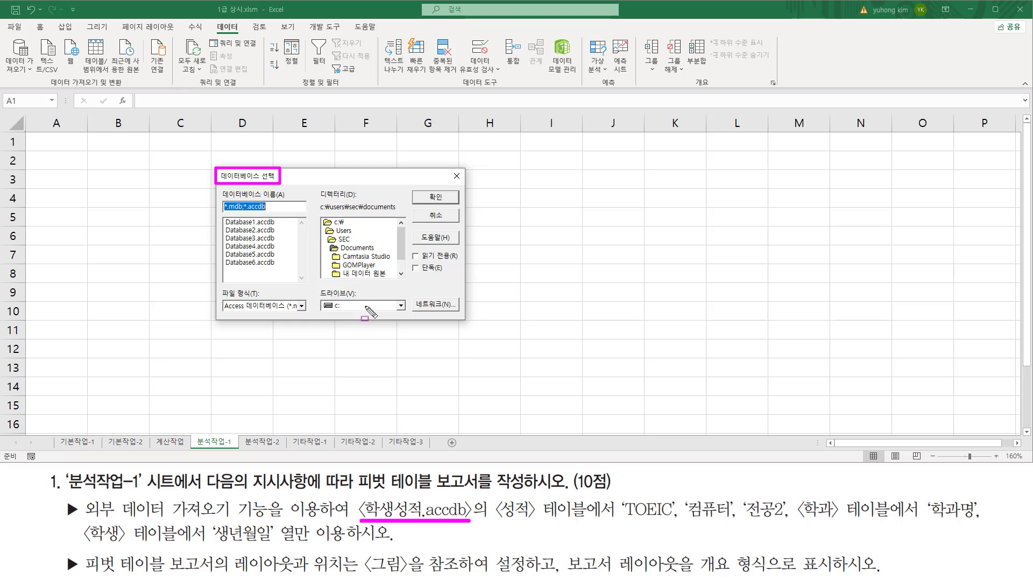
drag(322, 218, 344, 228)
- Browse from the root of drive C to the folder 길벗컴활1급\01 엑셀\02 시험장따라하기 for the database selection
double_click(339, 222)
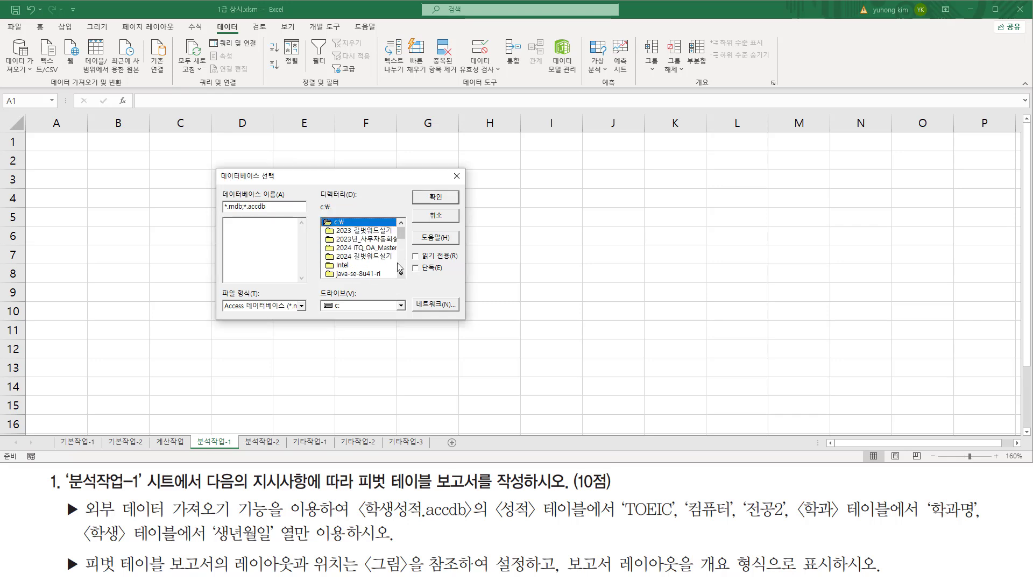
scroll(401, 265, down, 6)
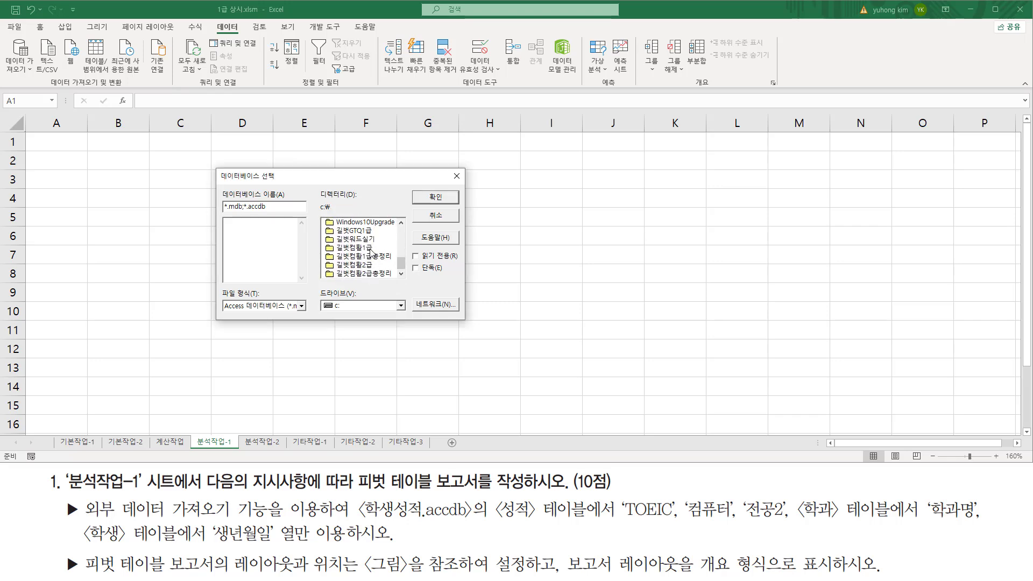
click(370, 249)
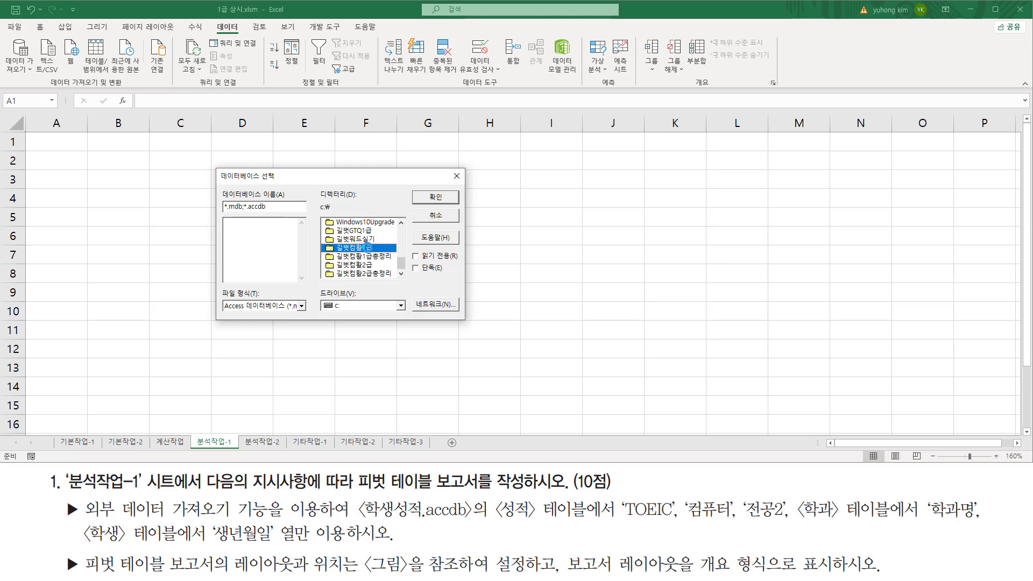
double_click(369, 249)
click(361, 238)
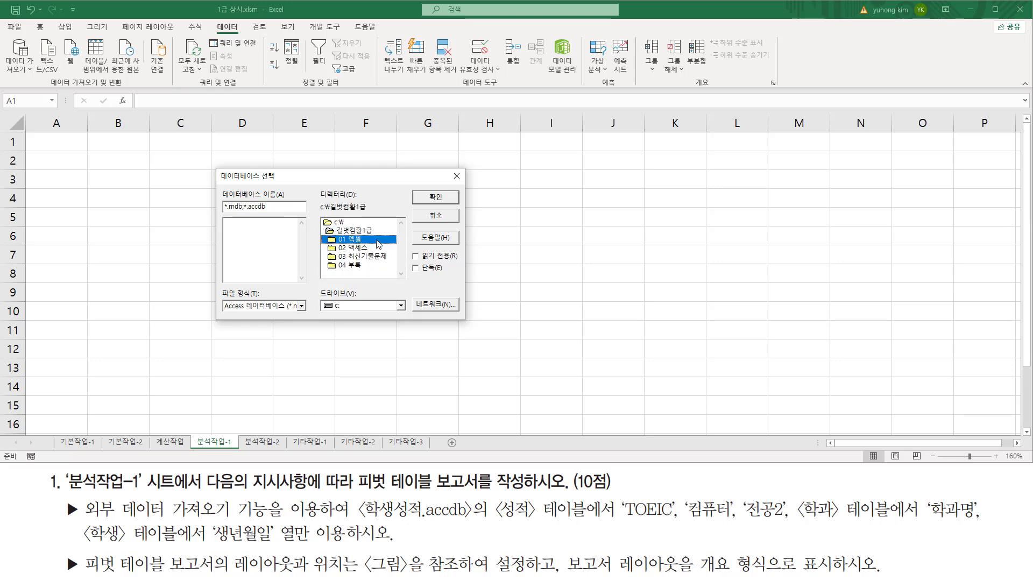
double_click(378, 243)
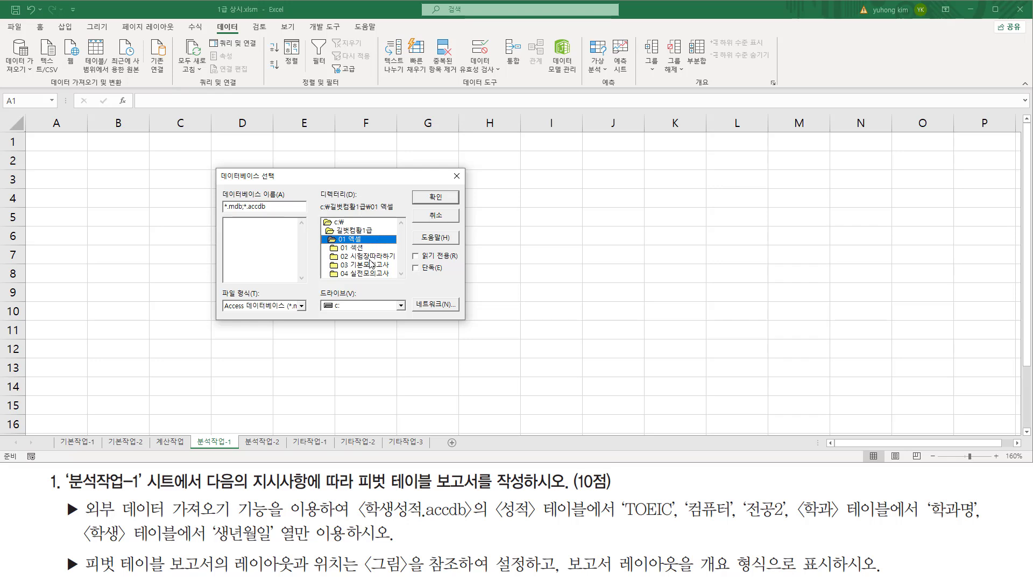
click(369, 257)
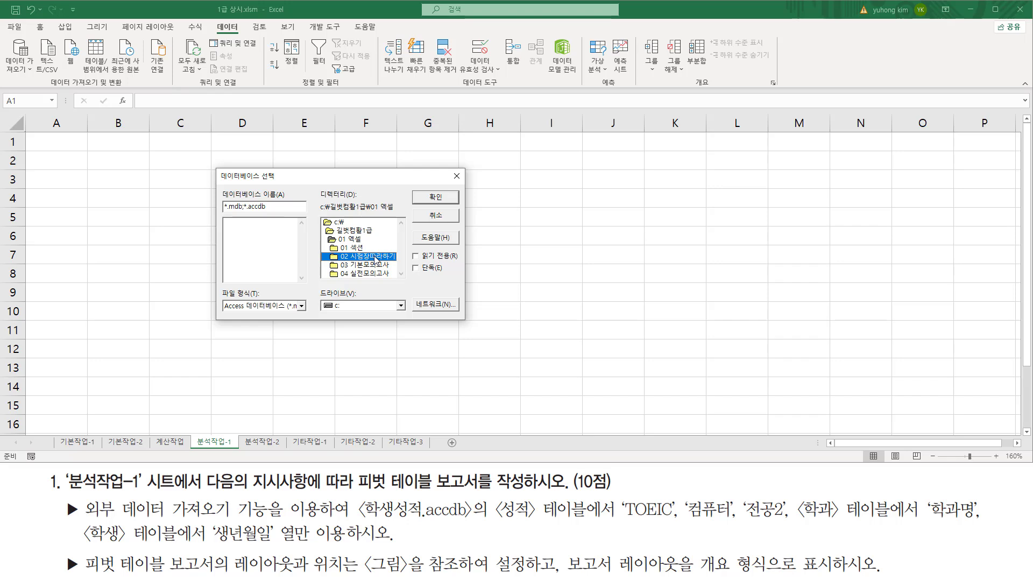
double_click(376, 257)
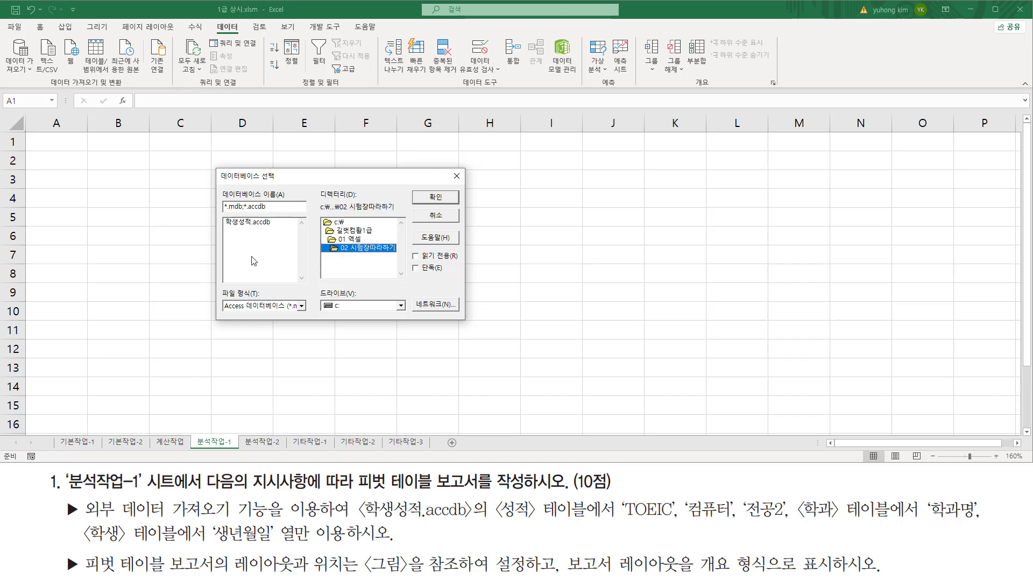
- Select the database 학생성적.accdb and confirm it as the query's source
mouse_move(220, 227)
mouse_down()
mouse_move(270, 227)
mouse_move(271, 214)
mouse_up()
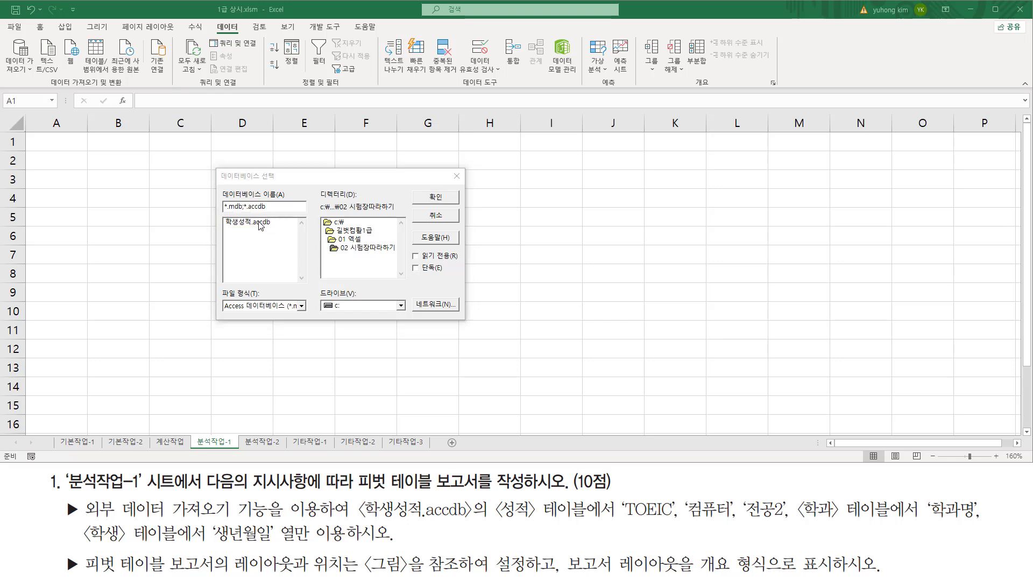
click(268, 222)
mouse_move(446, 204)
mouse_down()
mouse_move(445, 189)
mouse_move(420, 199)
mouse_move(447, 205)
mouse_up()
click(436, 197)
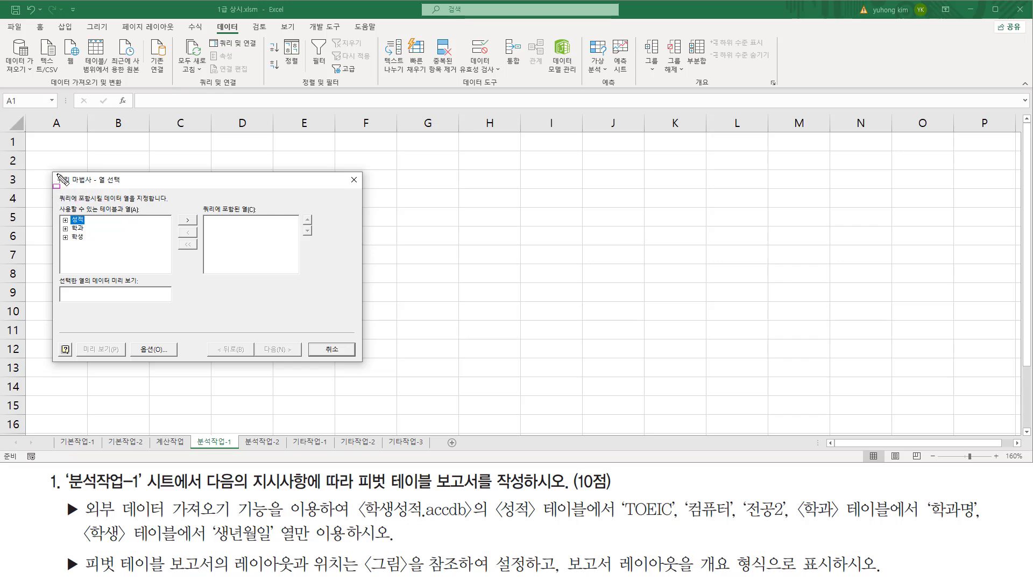
drag(58, 178, 127, 186)
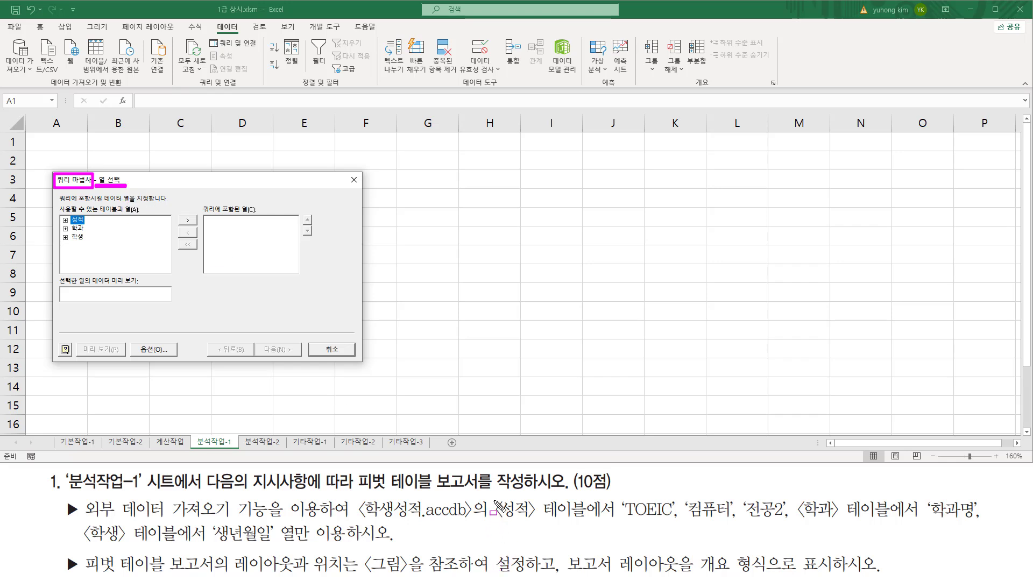
mouse_move(494, 493)
mouse_down()
mouse_move(494, 521)
mouse_move(587, 523)
mouse_up()
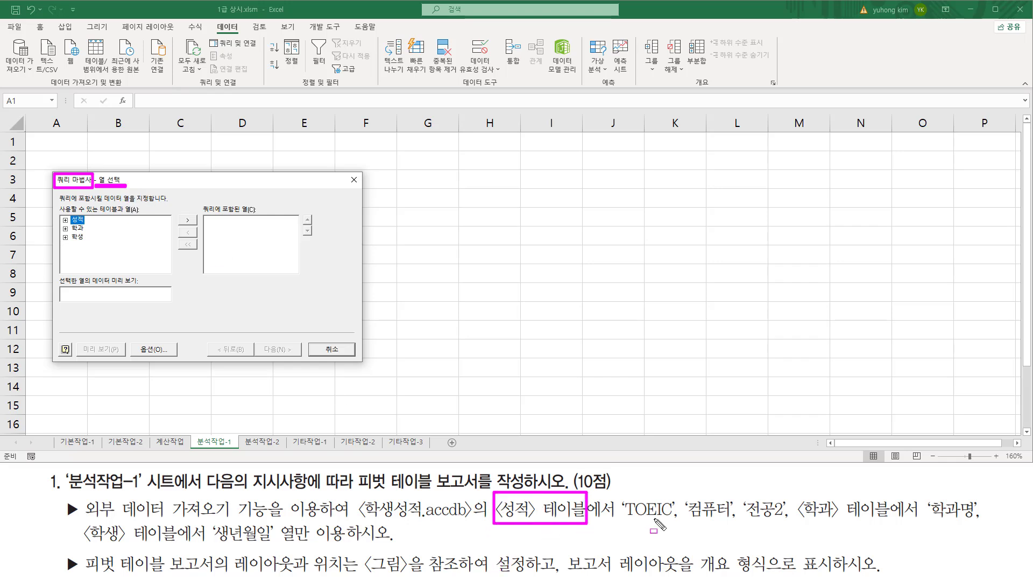
drag(796, 493, 891, 524)
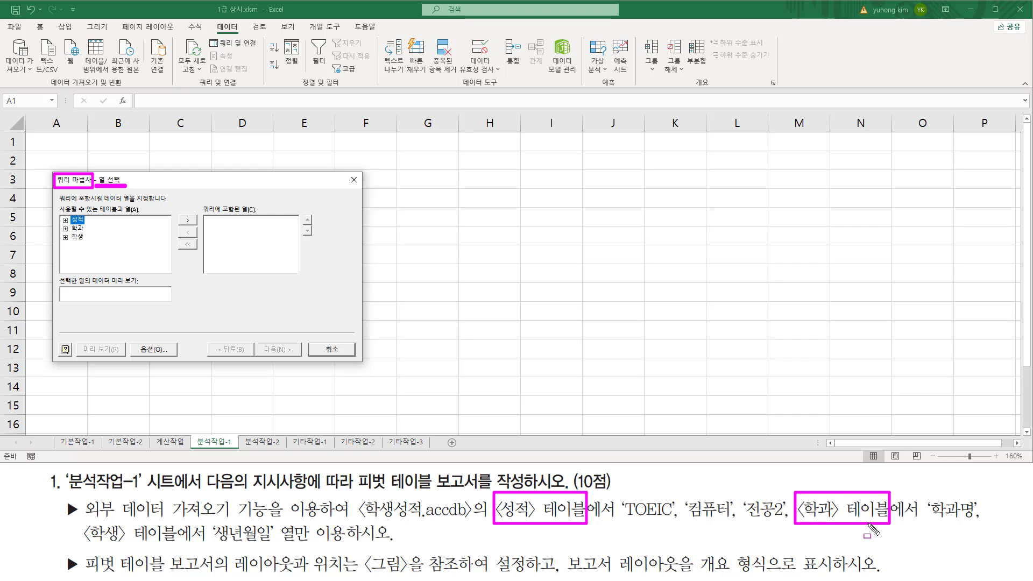
mouse_move(80, 530)
mouse_down()
mouse_move(162, 547)
mouse_move(179, 521)
mouse_up()
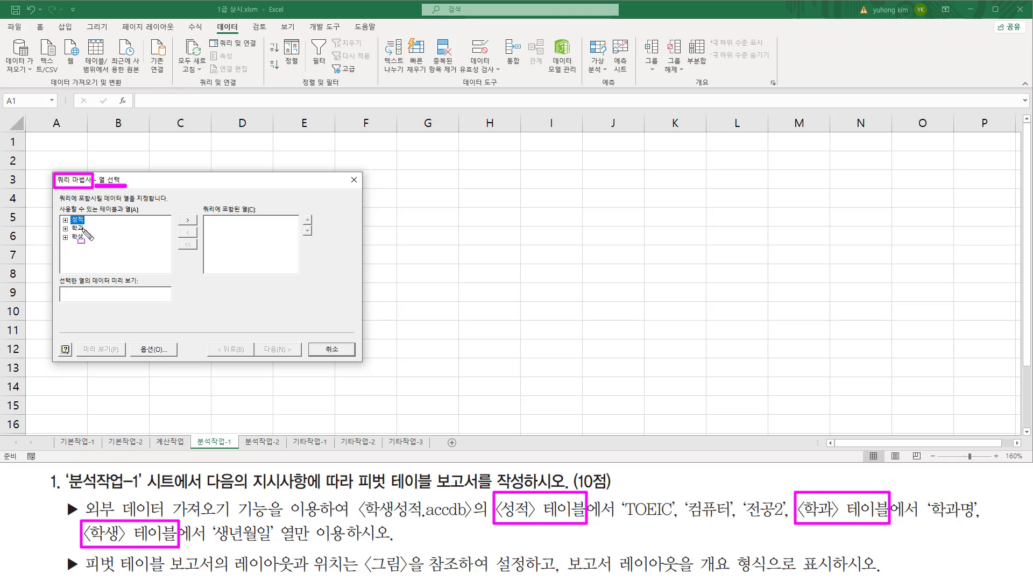
drag(56, 213, 90, 248)
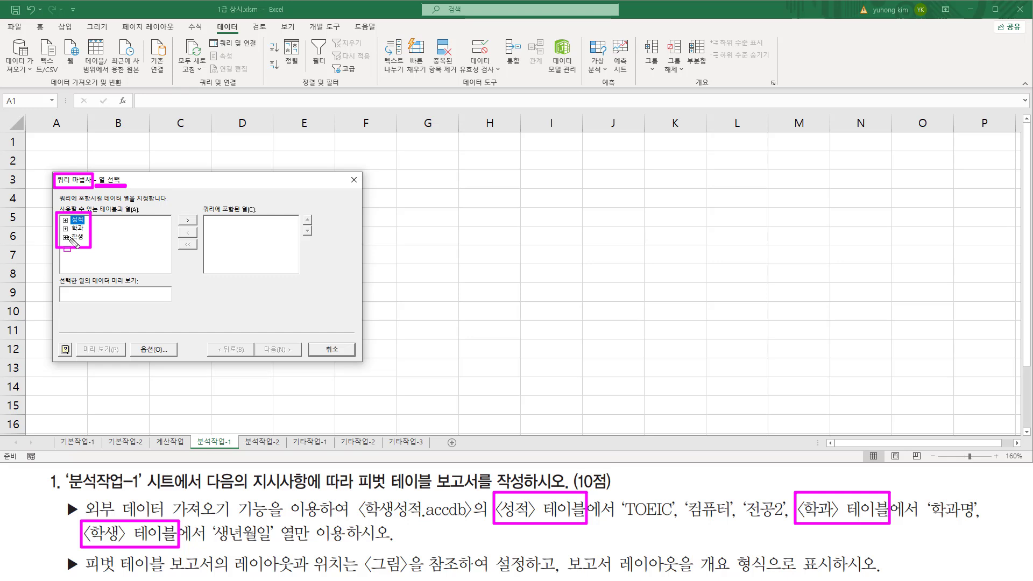
key(Escape)
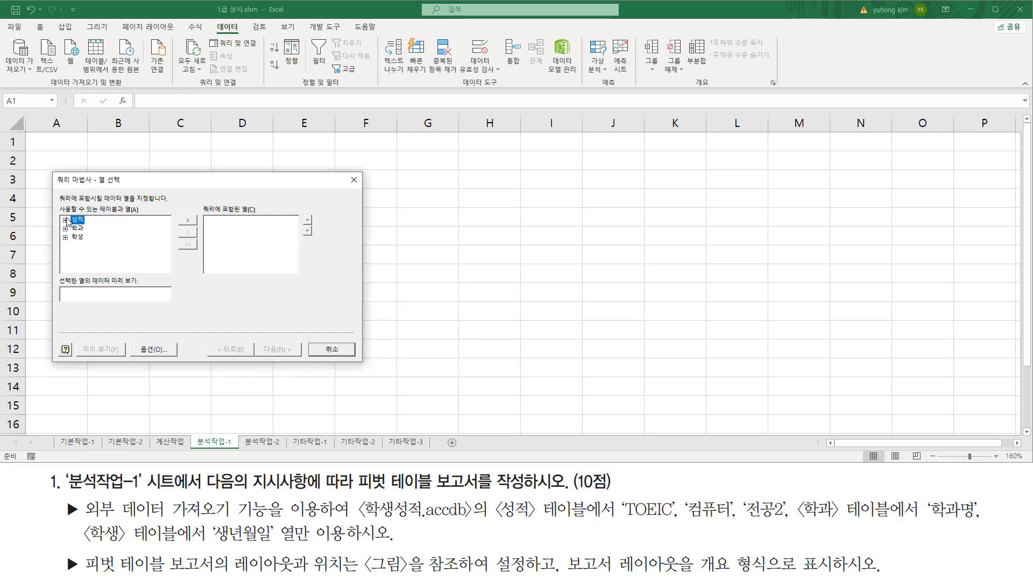
- Expand the 성적 table and add its TOEIC, 컴퓨터 and 전공2 columns to the query
click(65, 221)
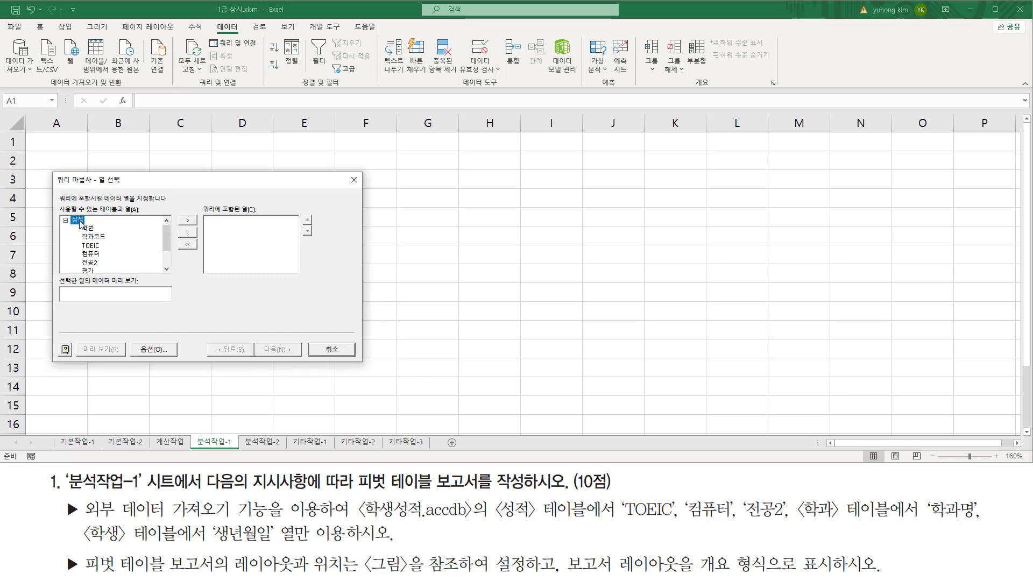
drag(167, 234, 167, 234)
click(96, 249)
double_click(98, 249)
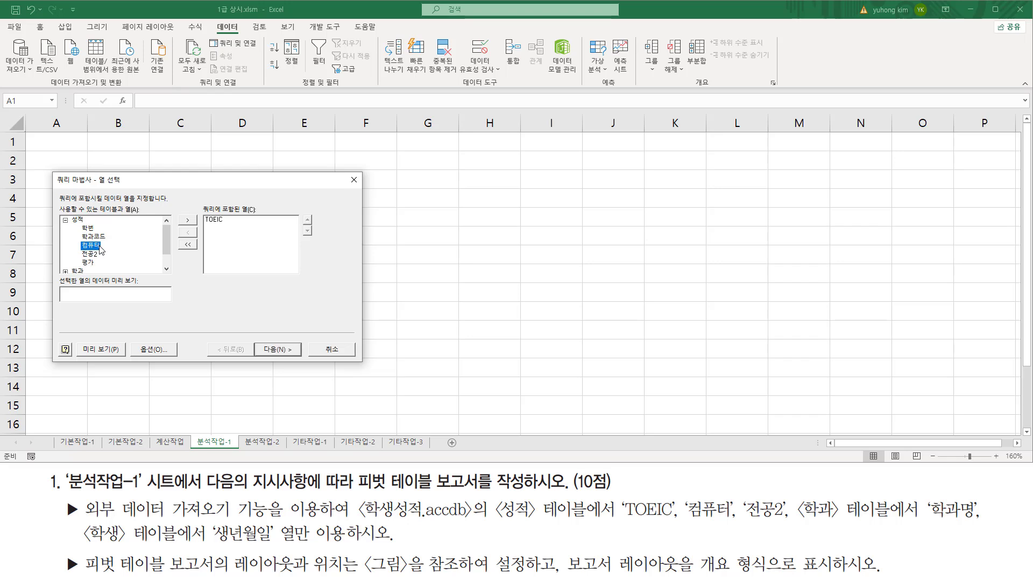
double_click(99, 248)
double_click(96, 248)
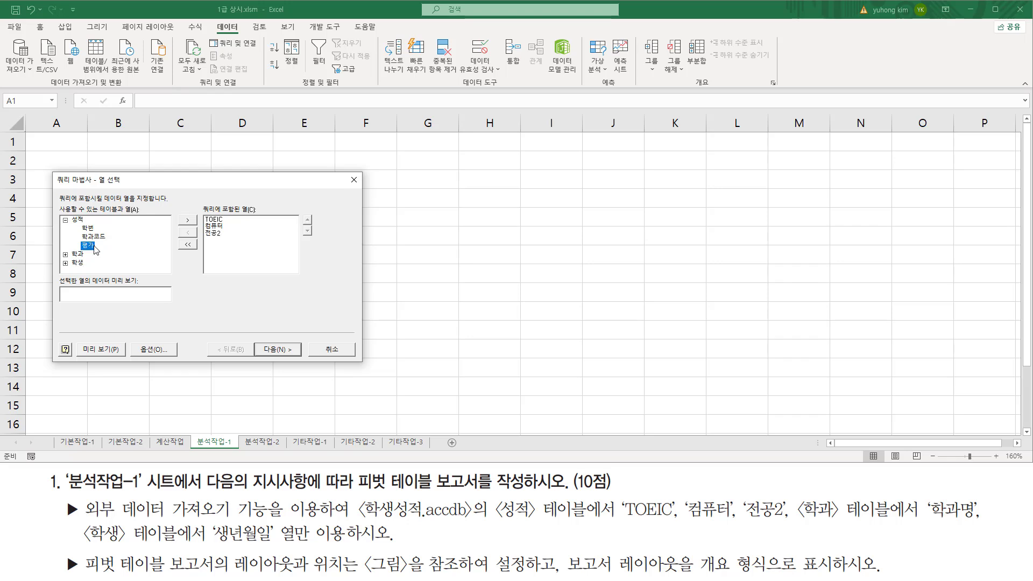
key(ctrl+2)
drag(66, 211, 89, 226)
mouse_move(206, 236)
mouse_down()
mouse_move(215, 209)
mouse_move(234, 208)
mouse_up()
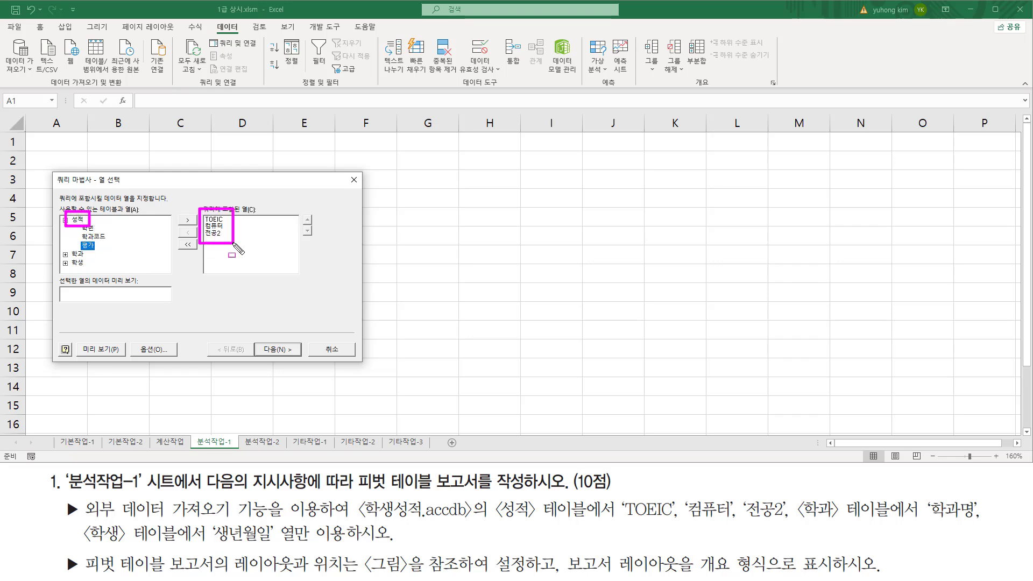
mouse_move(628, 519)
mouse_down()
mouse_move(787, 494)
mouse_move(892, 520)
mouse_up()
key(e)
drag(59, 248, 71, 259)
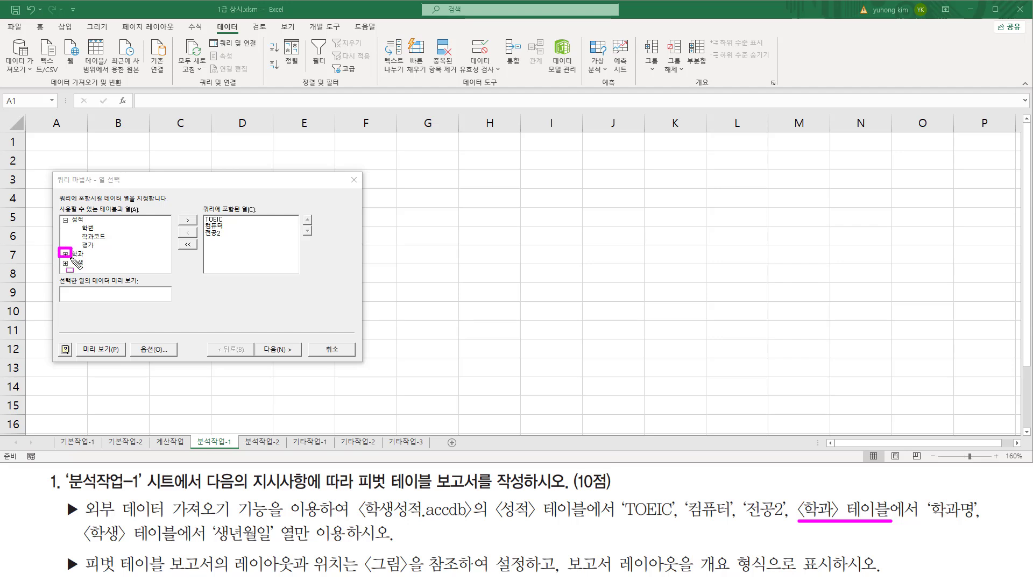
key(e)
- Expand the 학과 table and add its 학과명 column to the query
click(65, 253)
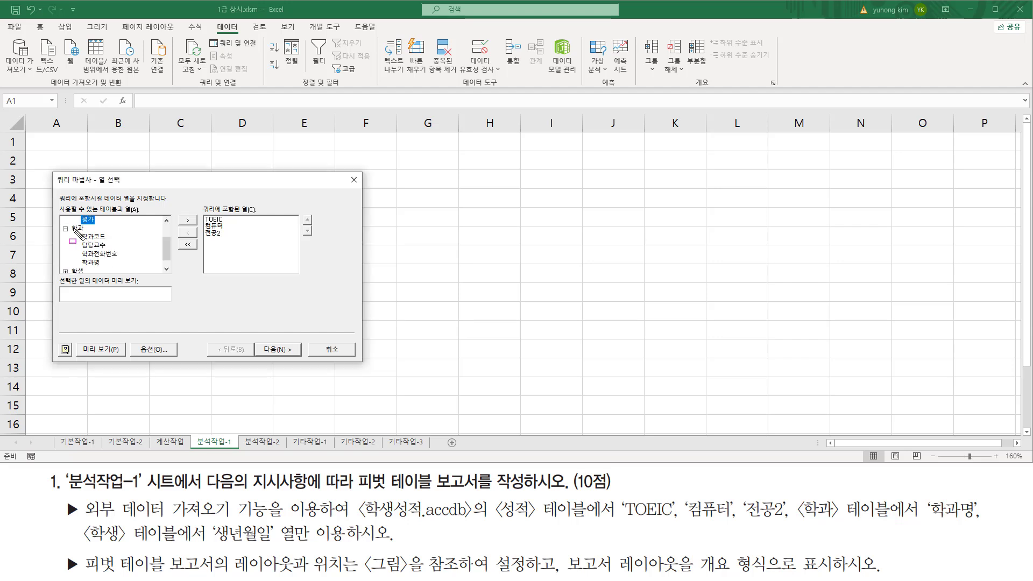
drag(68, 221, 124, 271)
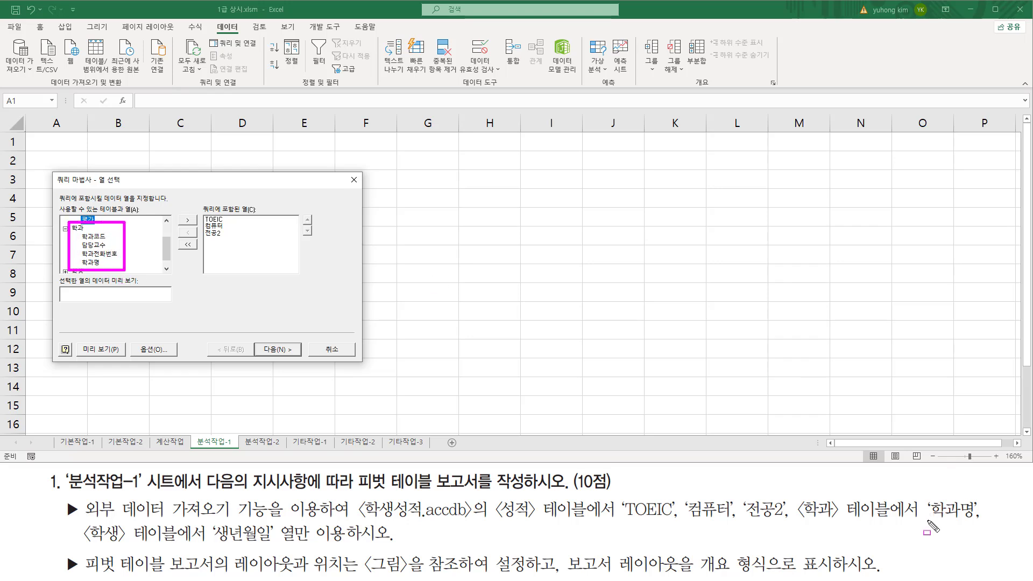
drag(928, 520, 979, 521)
key(Escape)
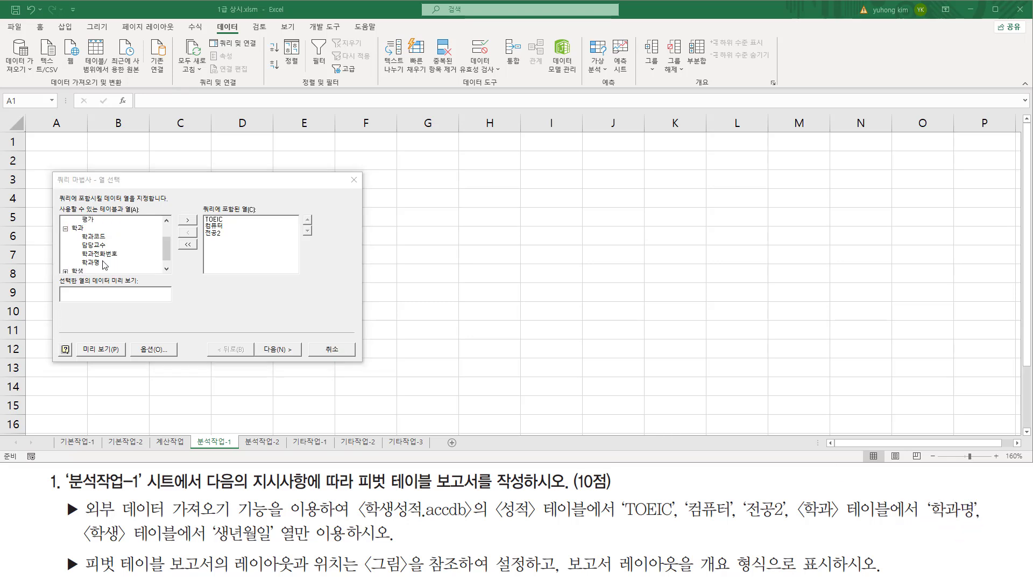
click(101, 263)
double_click(92, 263)
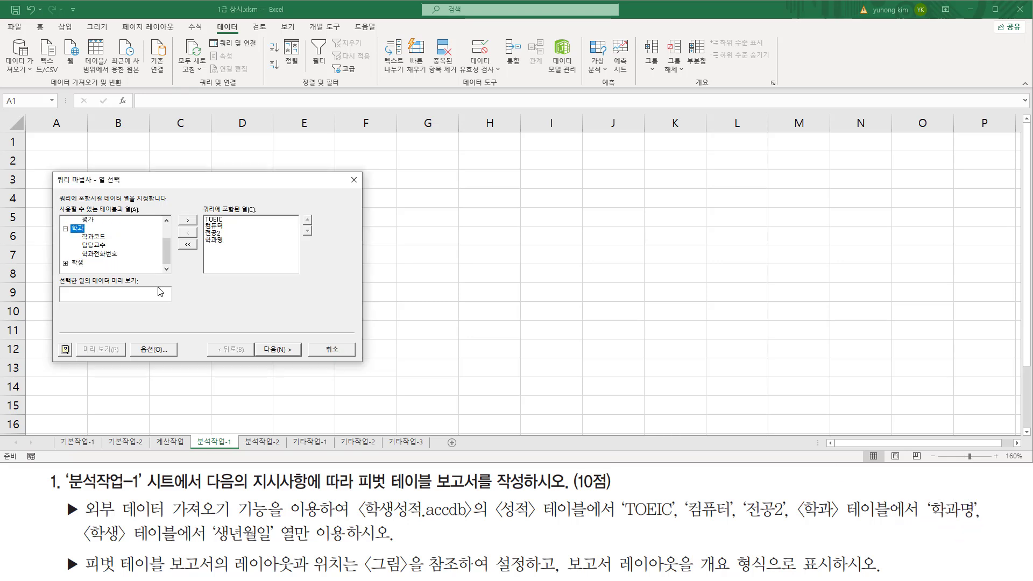
- Expand the 학생 table, add its 생년월일 column to the query and accept the column selection
mouse_move(80, 520)
mouse_down()
mouse_move(184, 551)
mouse_move(269, 545)
mouse_up()
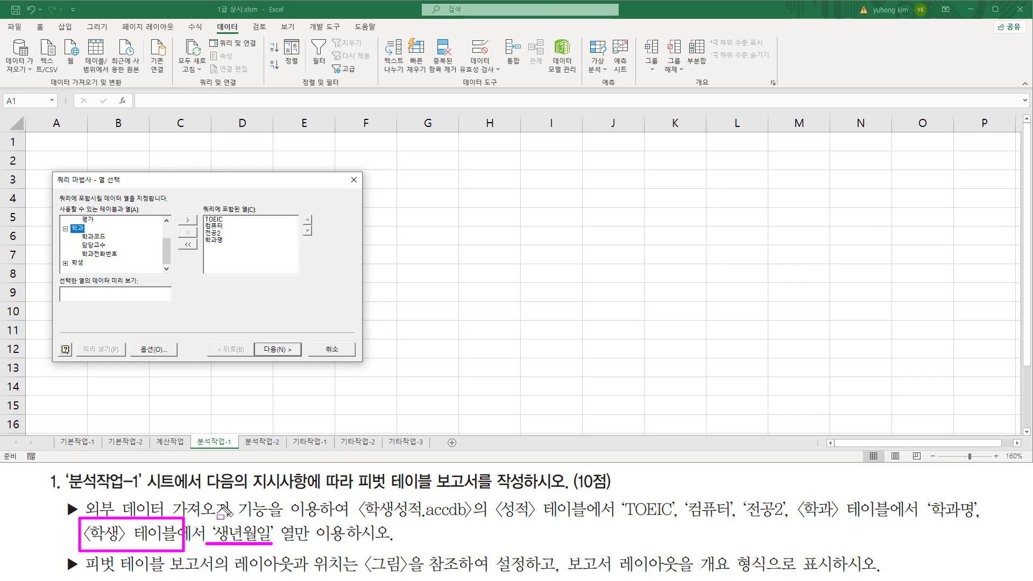
drag(61, 265, 72, 255)
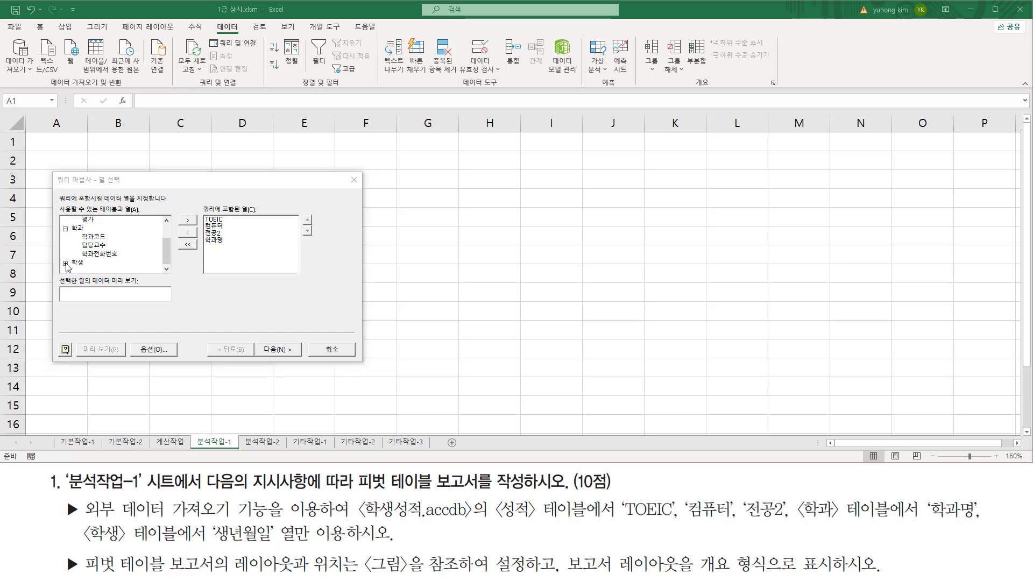
click(65, 264)
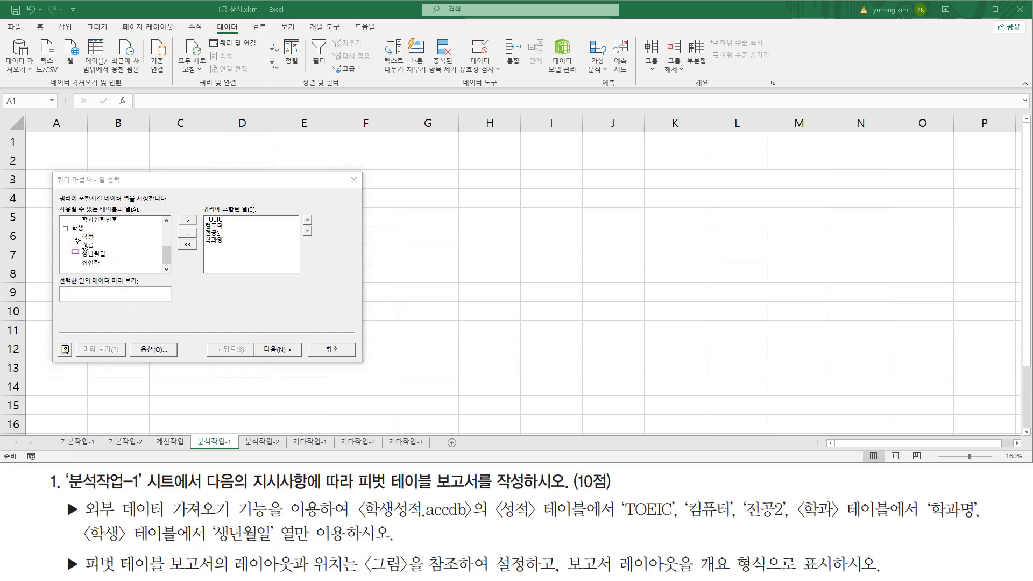
drag(75, 231, 126, 276)
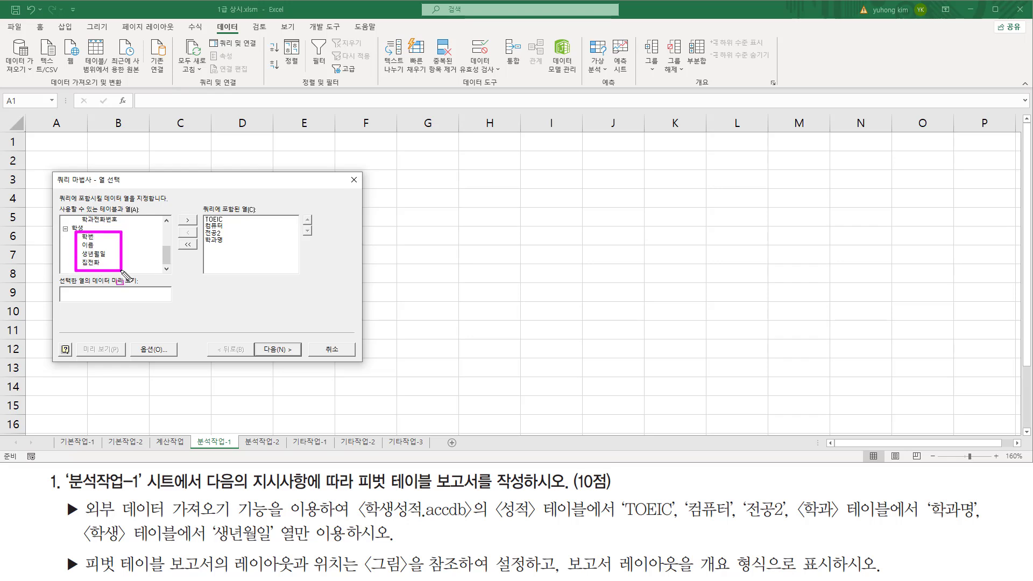
click(105, 256)
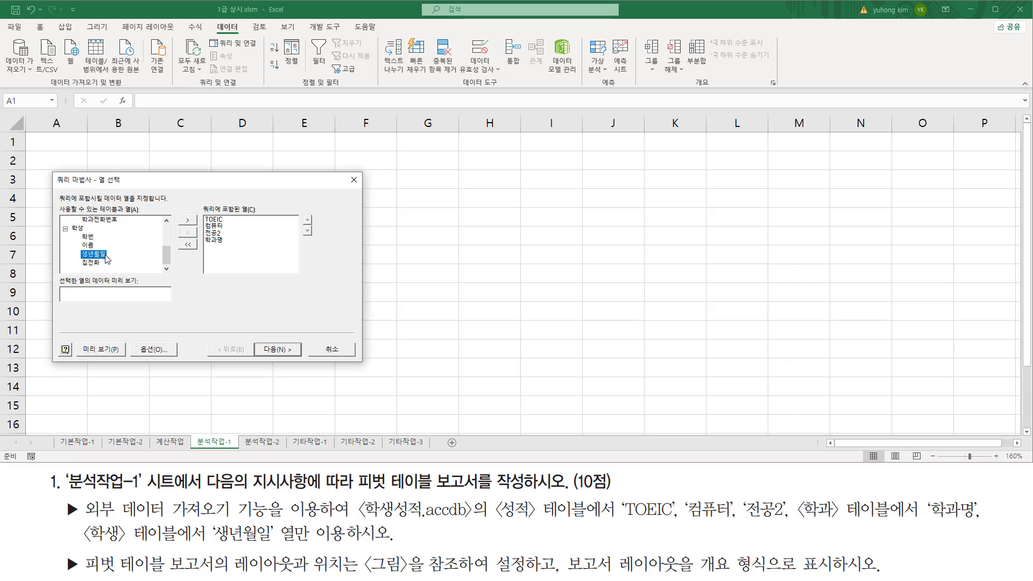
double_click(105, 255)
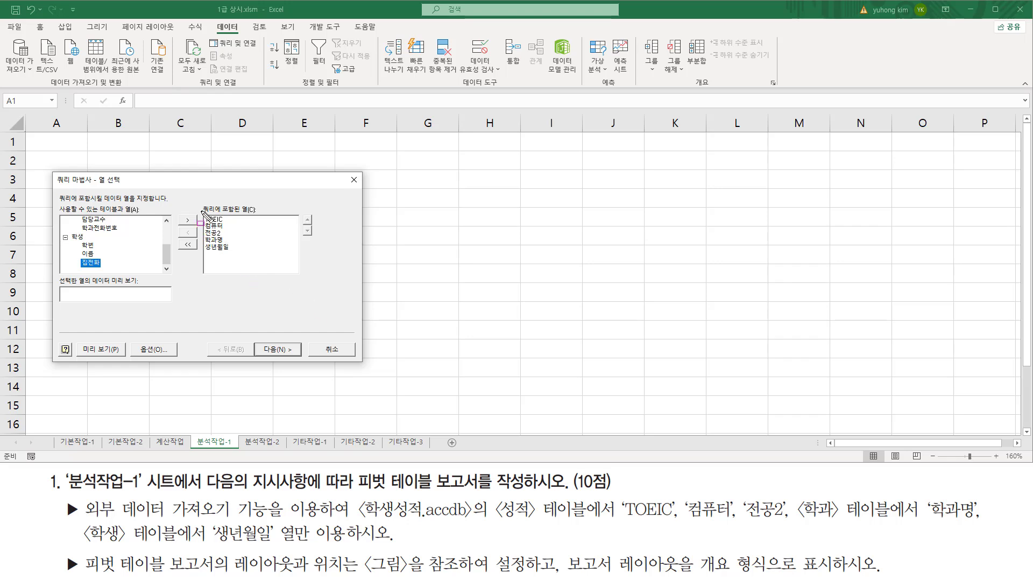
drag(201, 211, 238, 256)
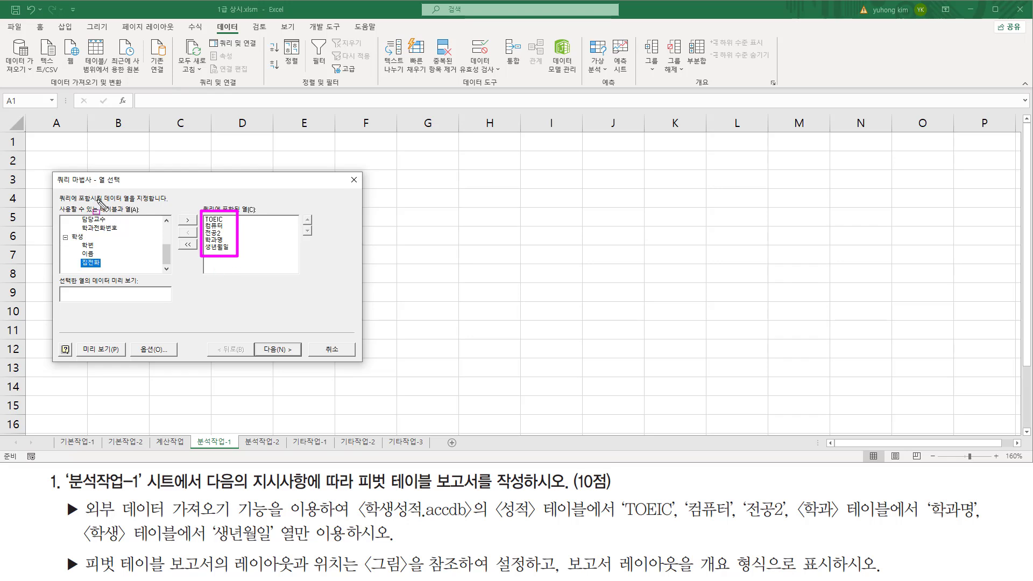
drag(94, 187, 122, 187)
mouse_move(261, 338)
mouse_down()
mouse_move(271, 363)
mouse_move(294, 363)
mouse_up()
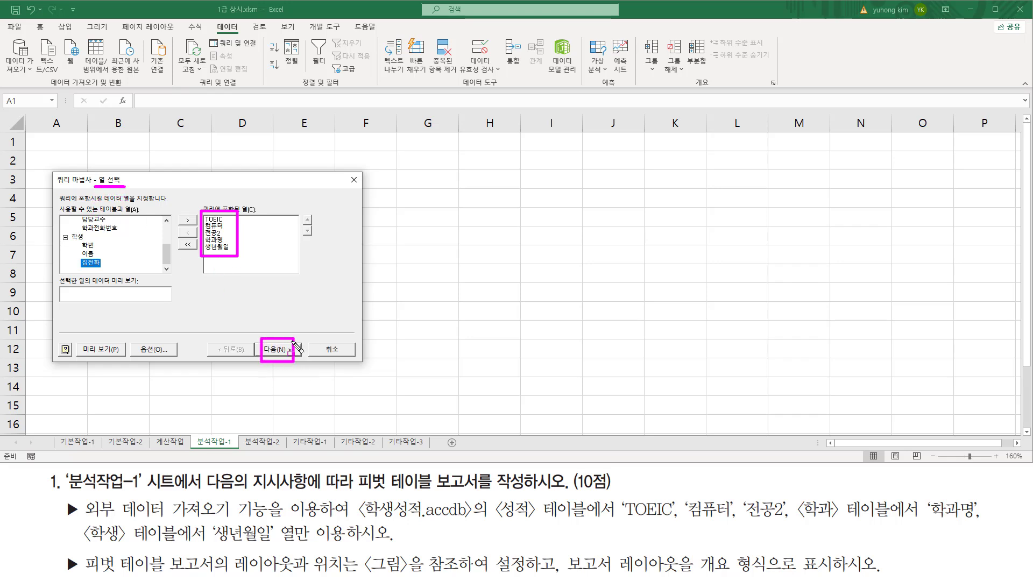
key(Escape)
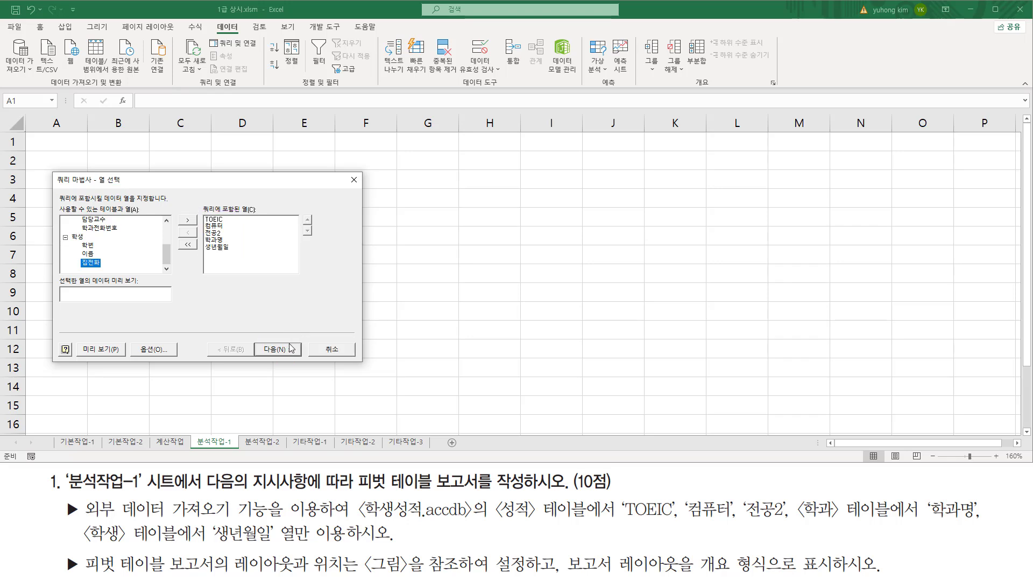
click(289, 350)
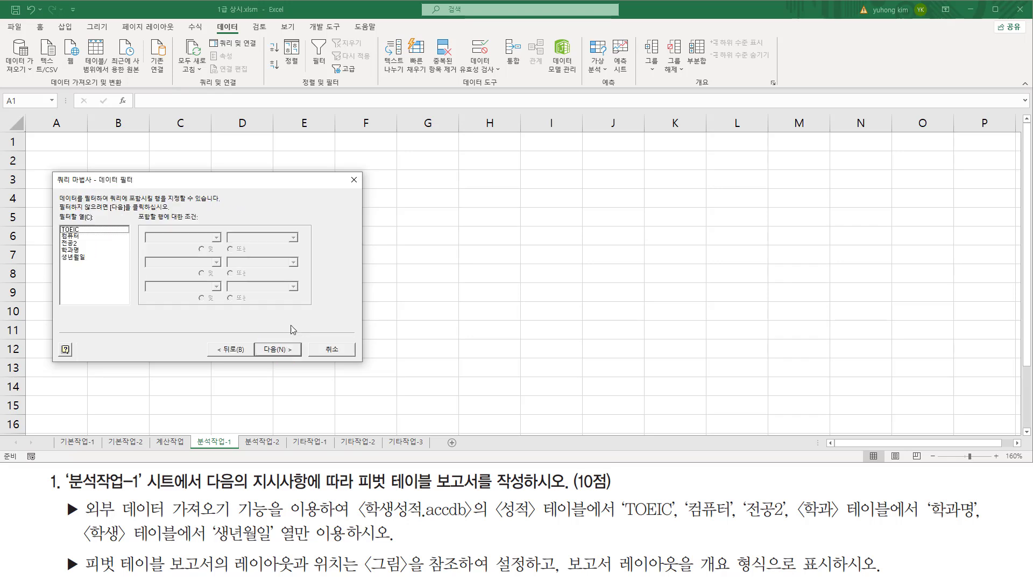
- Continue through the query's data filter and sort order settings without defining any filter or sorting
drag(98, 186, 137, 187)
drag(263, 341, 299, 357)
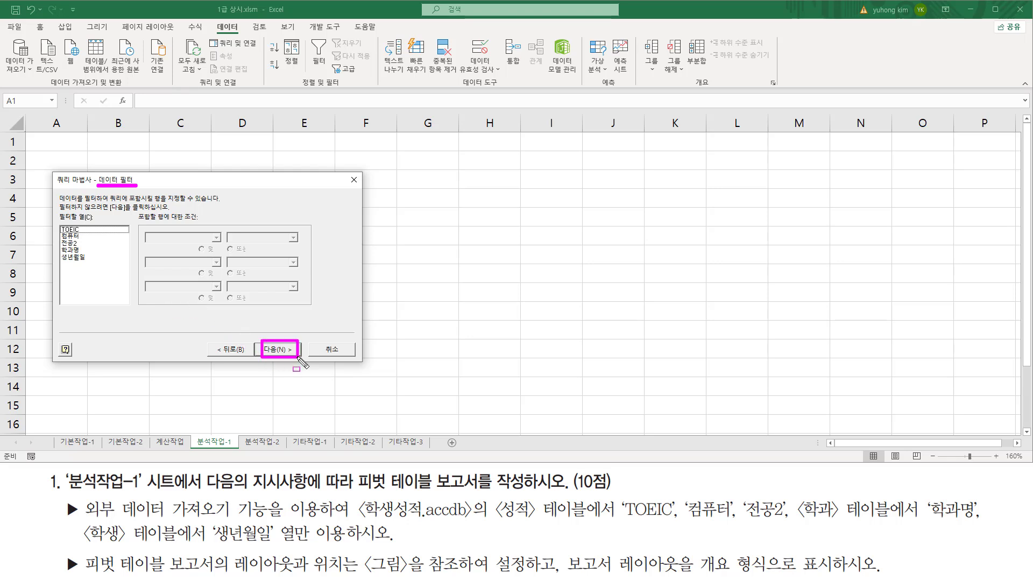
key(Escape)
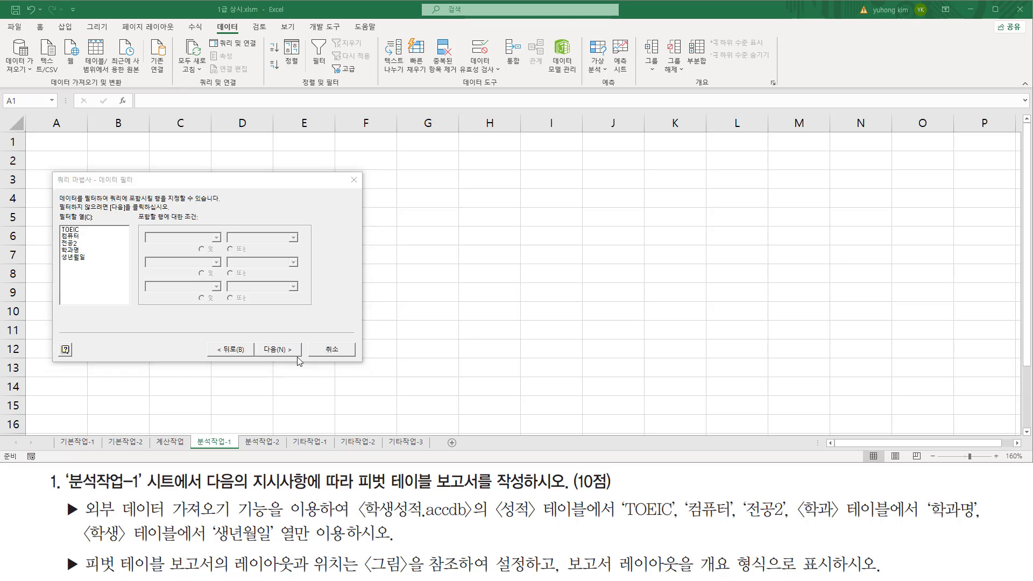
click(295, 353)
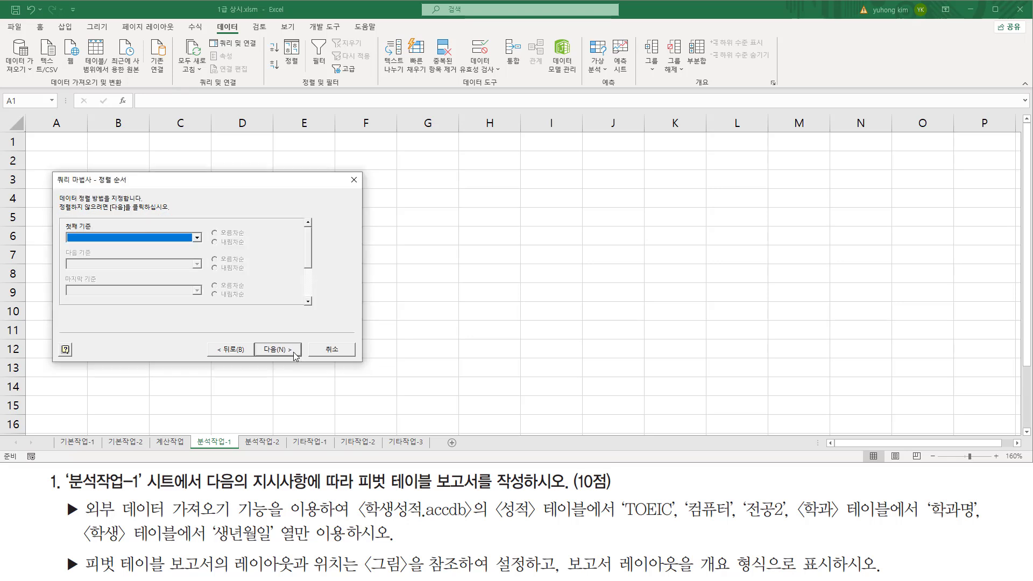
drag(95, 186, 132, 186)
drag(264, 337, 294, 360)
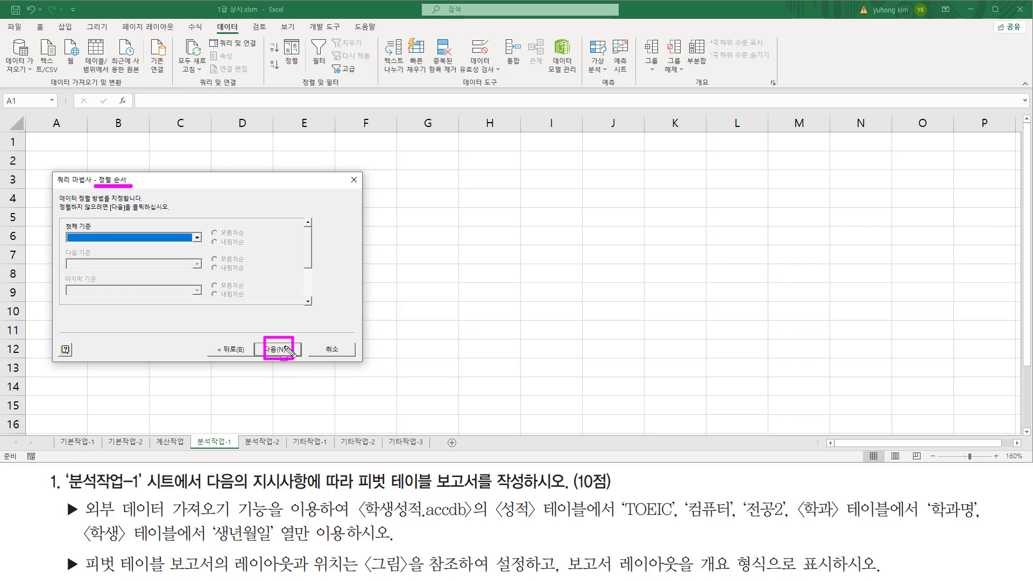
click(287, 351)
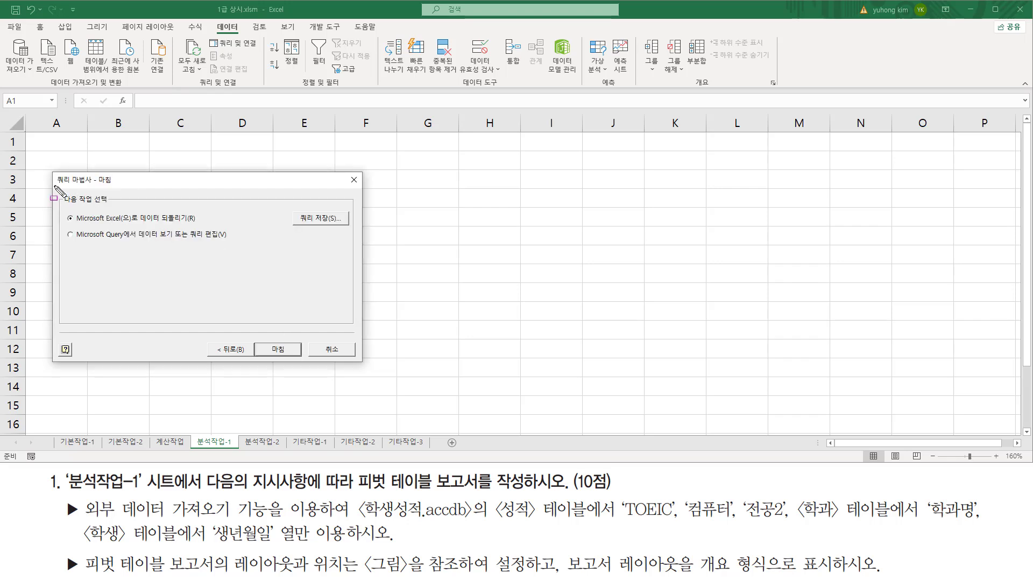
- Finish the query with the option to return the data to Microsoft Excel
drag(52, 185, 116, 187)
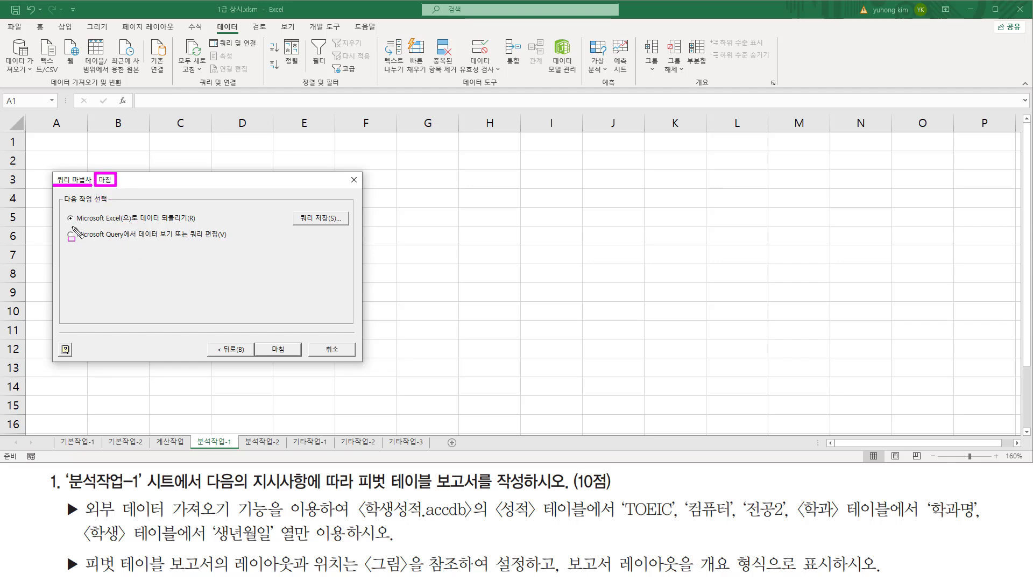
mouse_move(65, 226)
mouse_down()
mouse_move(204, 226)
mouse_move(201, 210)
mouse_up()
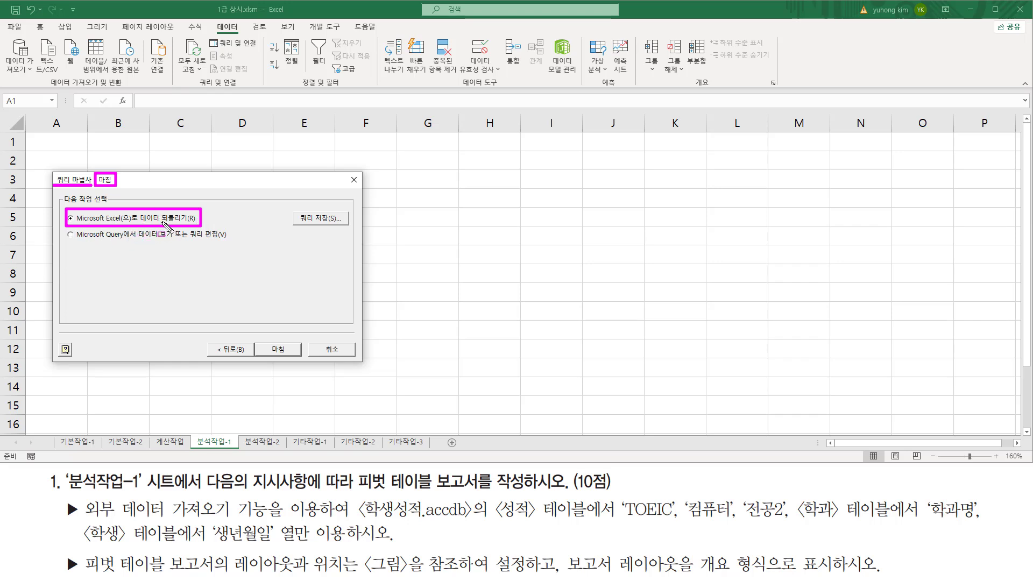
drag(261, 335, 294, 363)
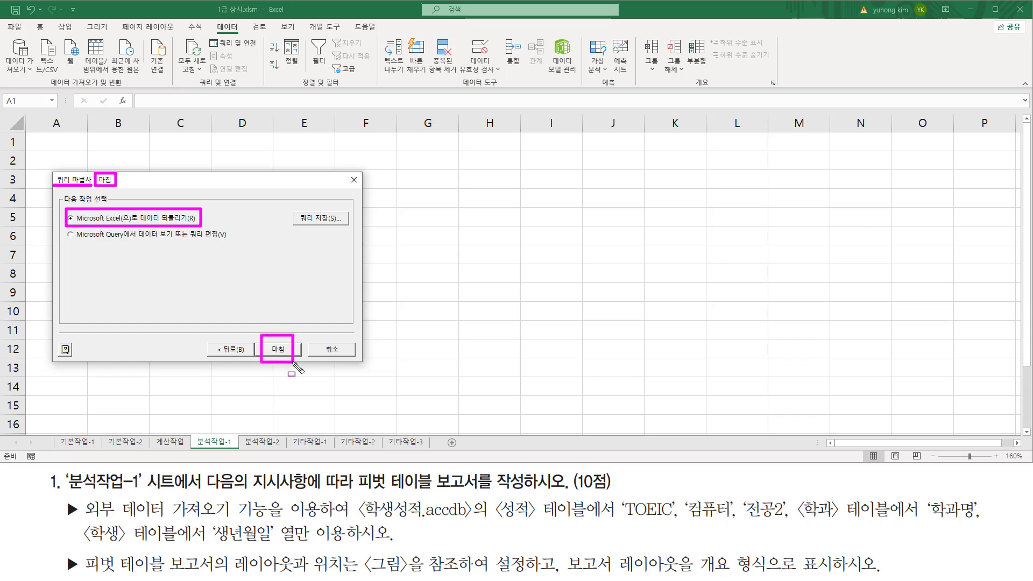
key(Escape)
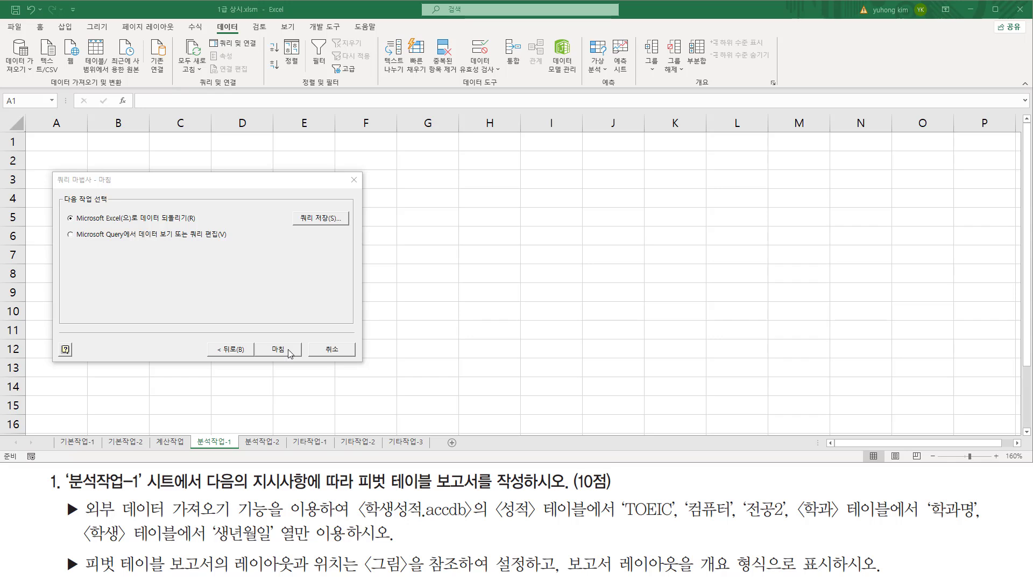
click(288, 349)
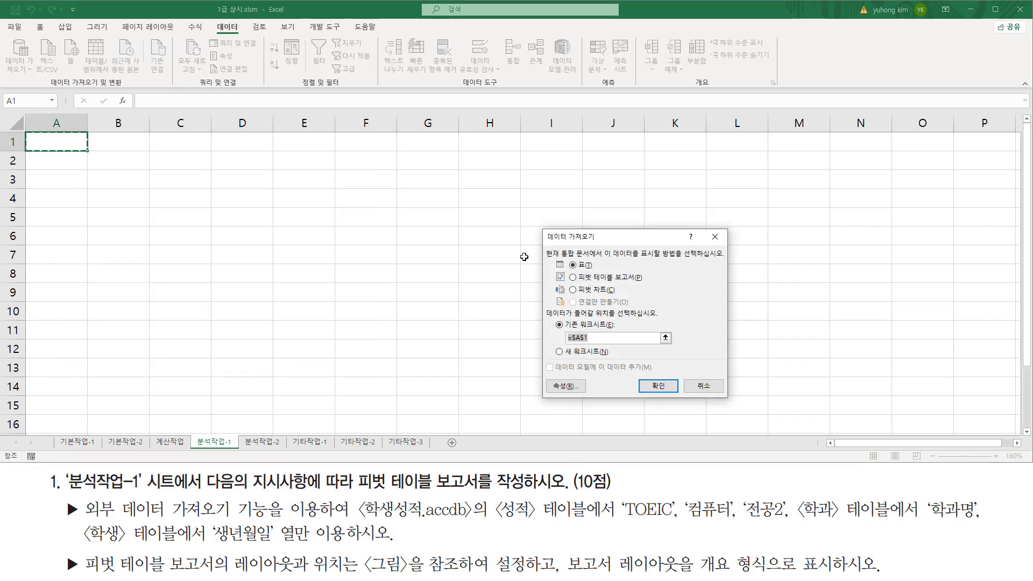
- Choose to import the query data as a PivotTable report
mouse_move(590, 240)
mouse_down()
mouse_move(306, 191)
mouse_move(315, 207)
mouse_move(317, 194)
mouse_move(330, 208)
mouse_move(415, 212)
mouse_up()
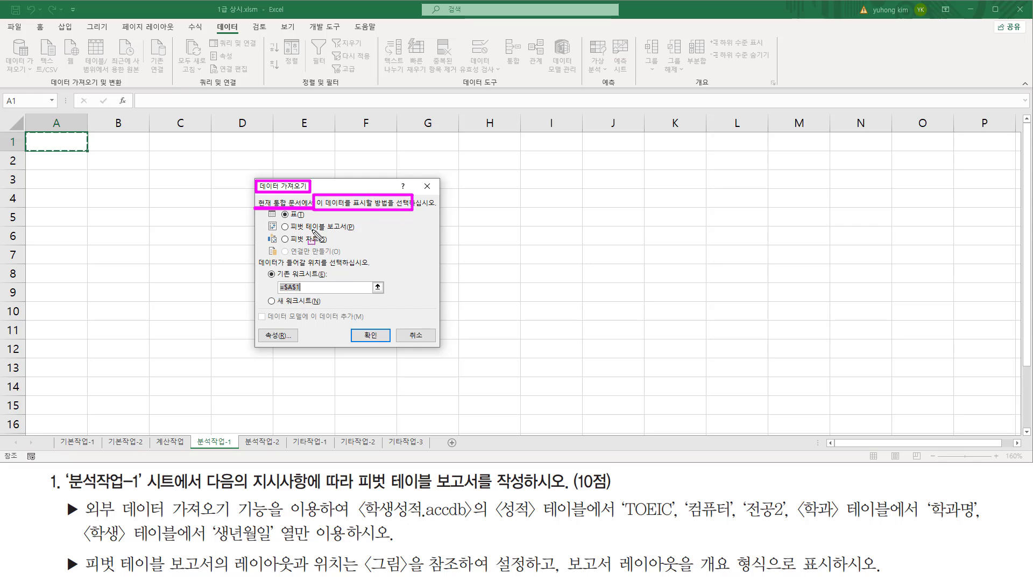
mouse_move(279, 238)
mouse_down()
mouse_move(352, 237)
mouse_move(360, 227)
mouse_up()
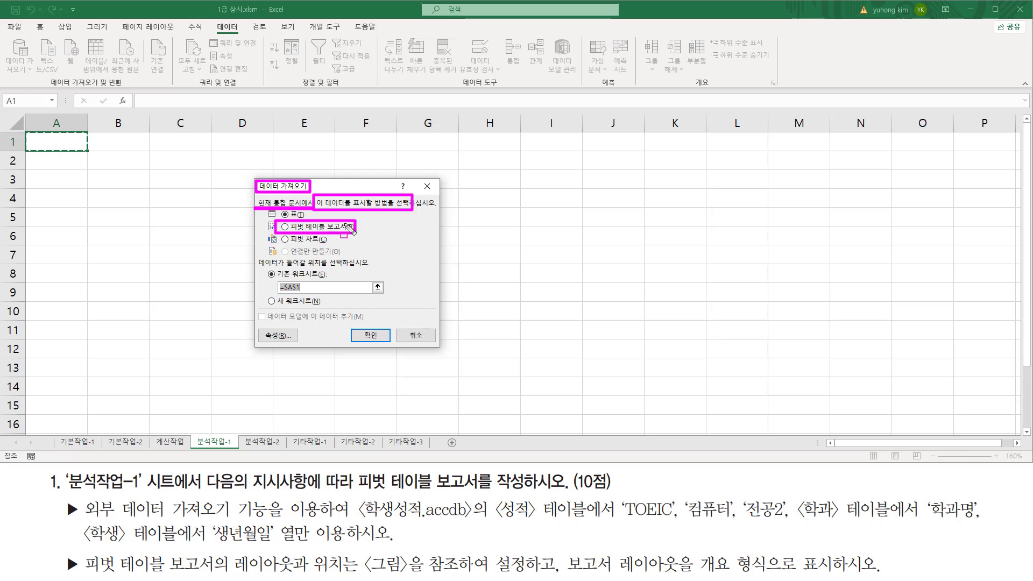
click(281, 228)
mouse_move(276, 220)
mouse_down()
mouse_move(297, 233)
mouse_move(353, 233)
mouse_up()
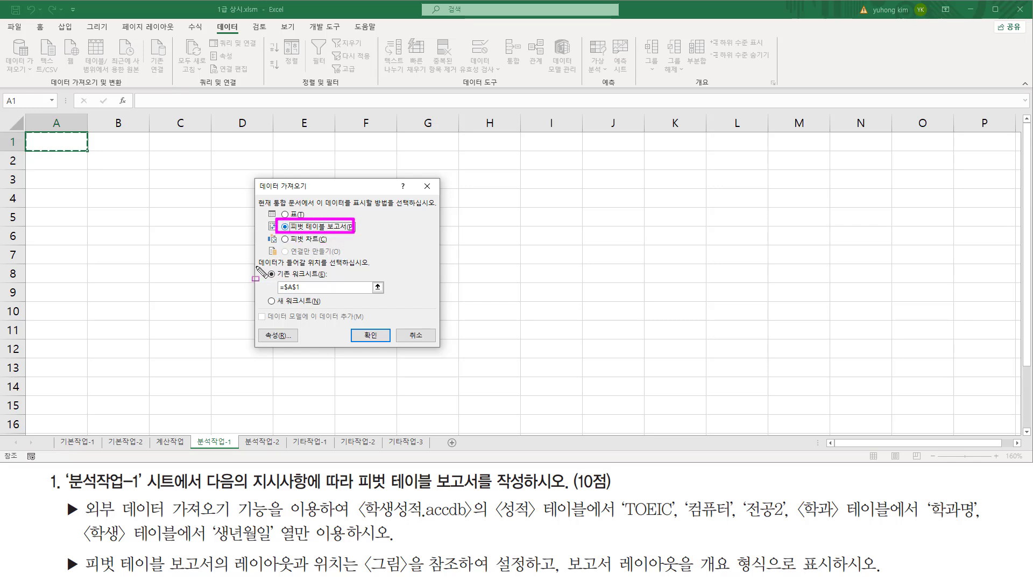
mouse_move(250, 265)
mouse_down()
mouse_move(323, 258)
mouse_move(371, 271)
mouse_up()
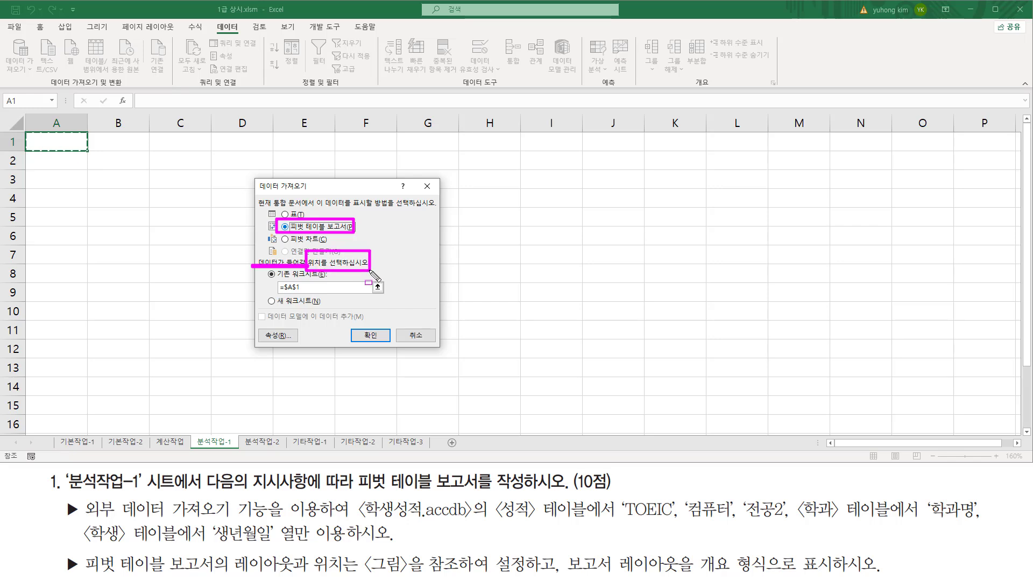
key(Escape)
- Set the existing worksheet location to cell A3 of 분석작업-1 and confirm the data import
click(334, 289)
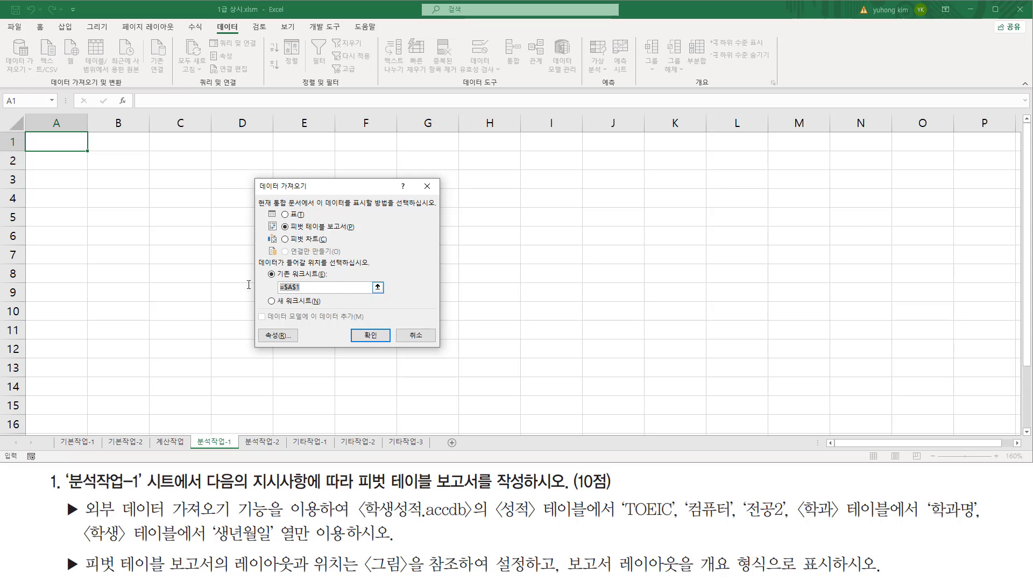
click(51, 182)
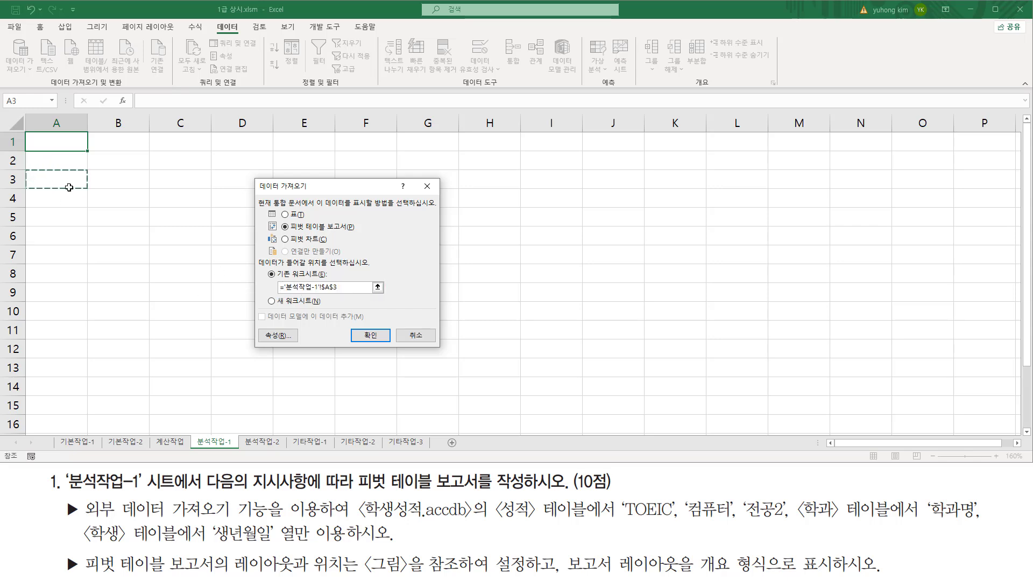
drag(277, 293, 343, 293)
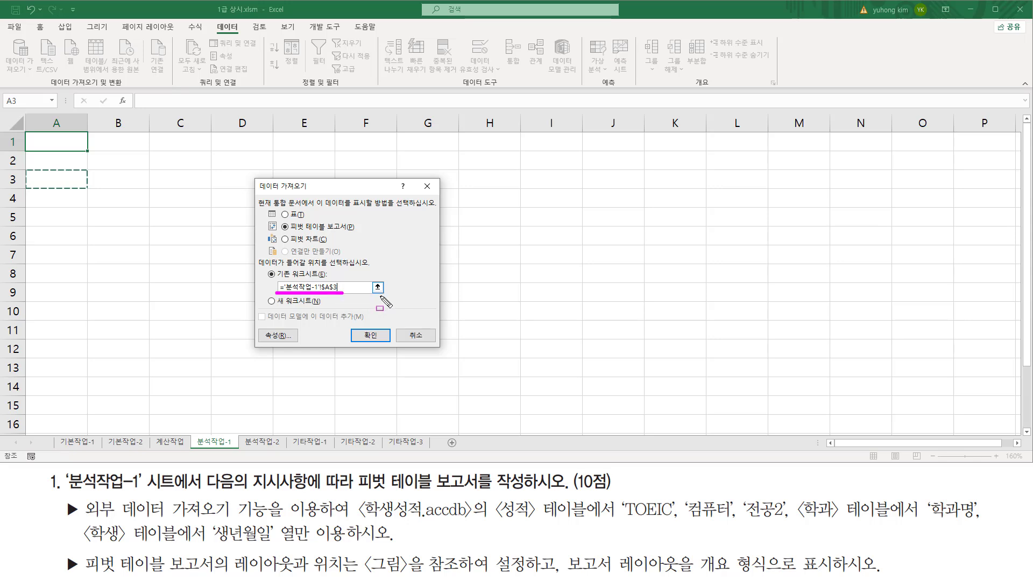
mouse_move(360, 327)
mouse_down()
mouse_move(383, 345)
mouse_move(379, 333)
mouse_up()
key(Escape)
click(378, 338)
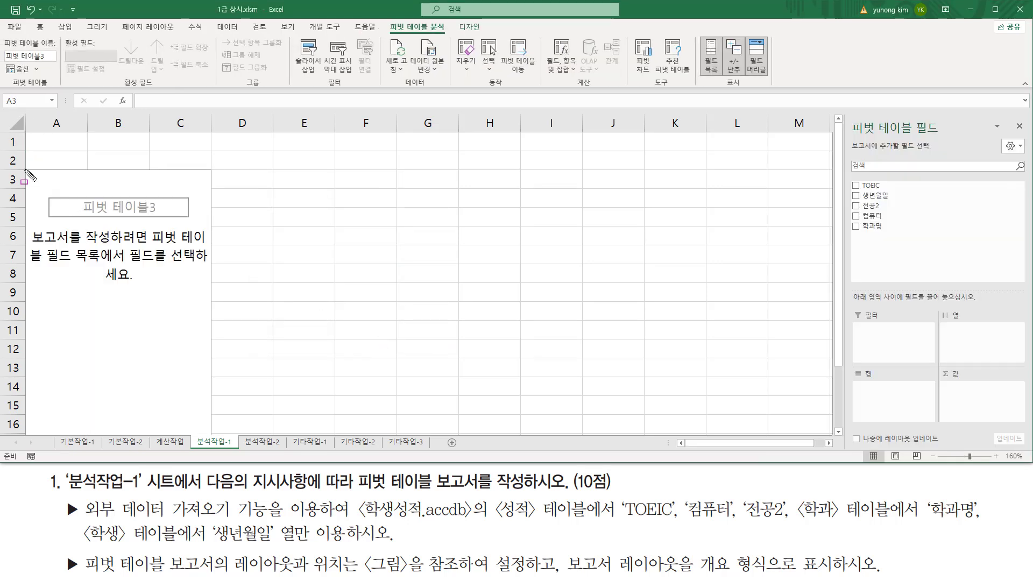
mouse_move(25, 170)
mouse_down()
mouse_move(100, 200)
mouse_move(172, 371)
mouse_move(214, 436)
mouse_up()
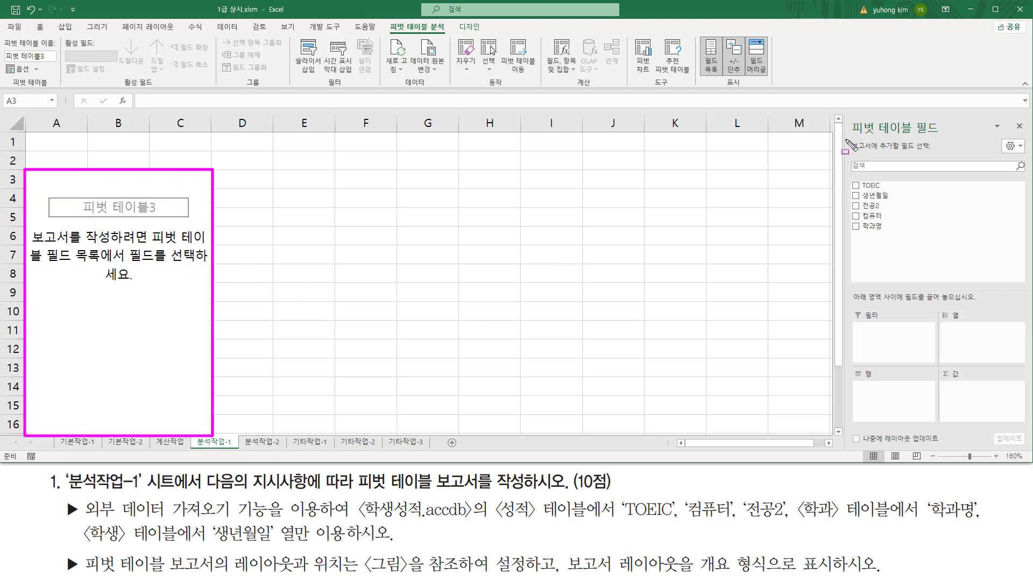
mouse_move(846, 141)
mouse_down()
mouse_move(919, 133)
mouse_move(947, 115)
mouse_up()
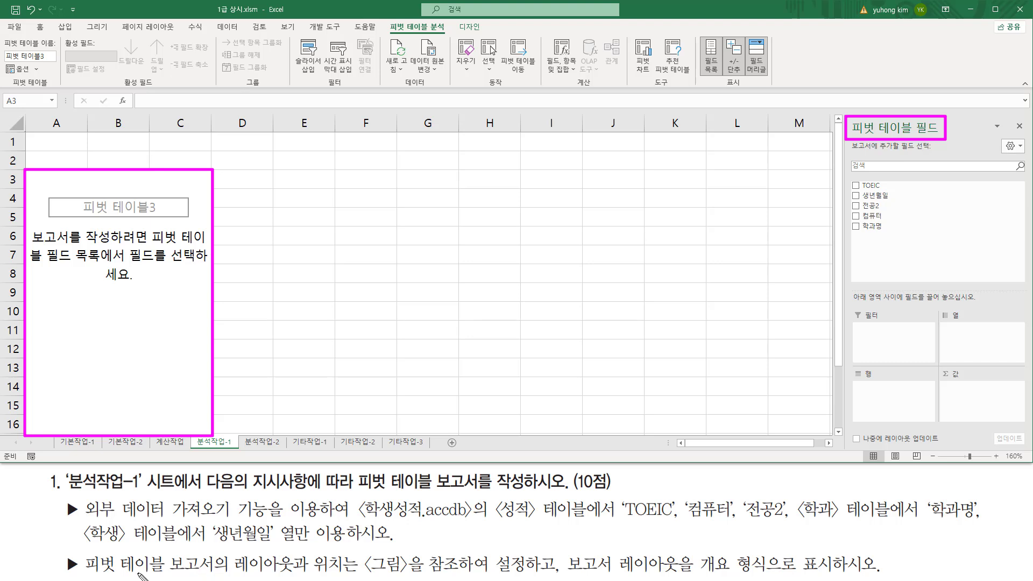
mouse_move(79, 571)
mouse_down()
mouse_move(204, 573)
mouse_move(254, 550)
mouse_move(301, 576)
mouse_move(331, 550)
mouse_move(350, 577)
mouse_move(485, 578)
mouse_up()
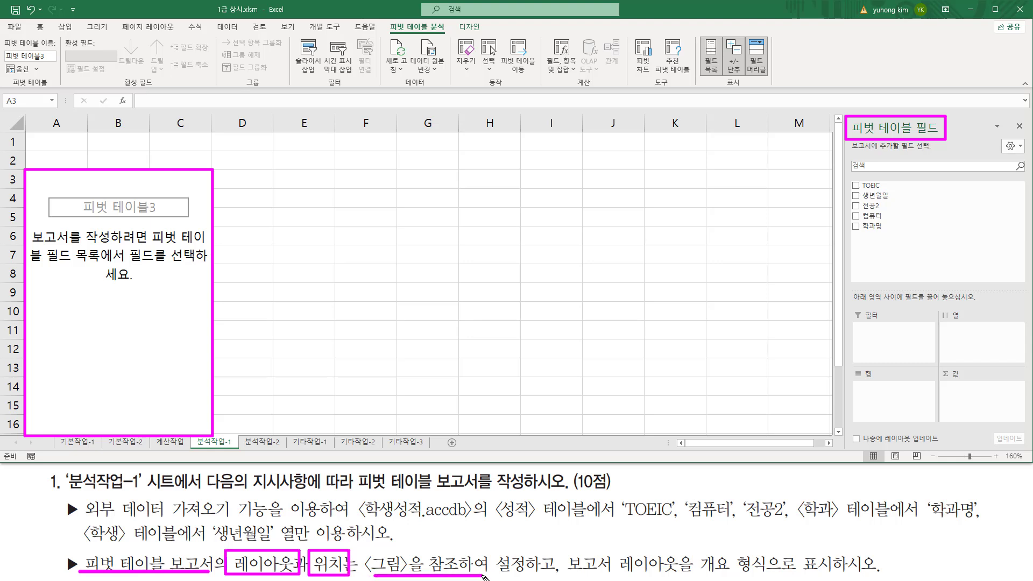
drag(846, 179, 896, 237)
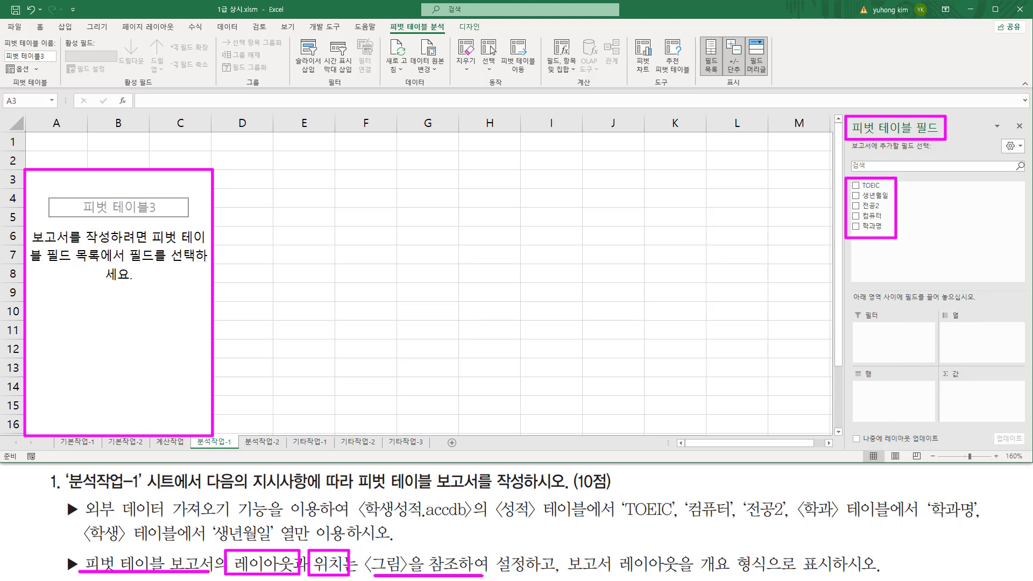
key(Escape)
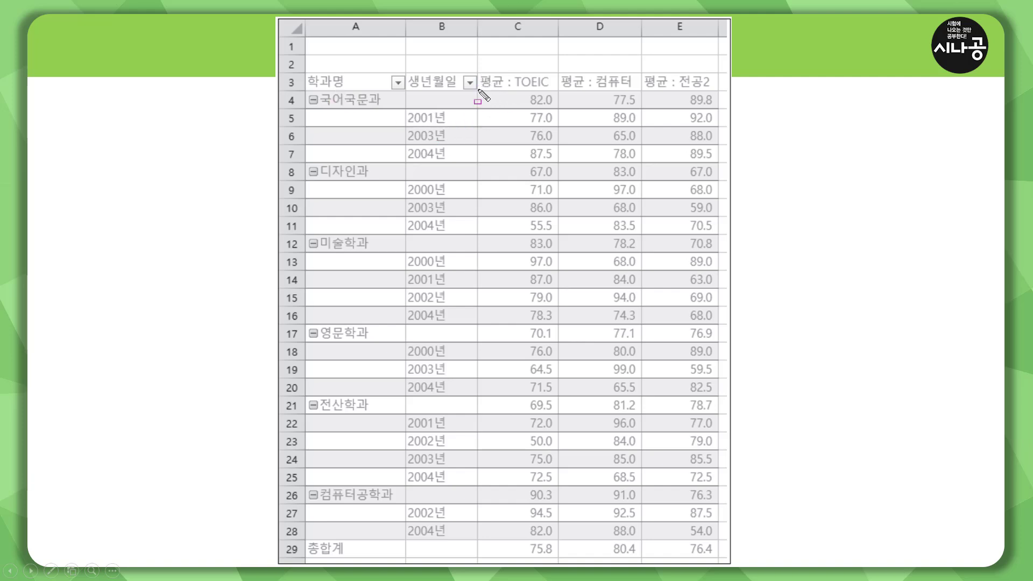
drag(477, 88, 723, 88)
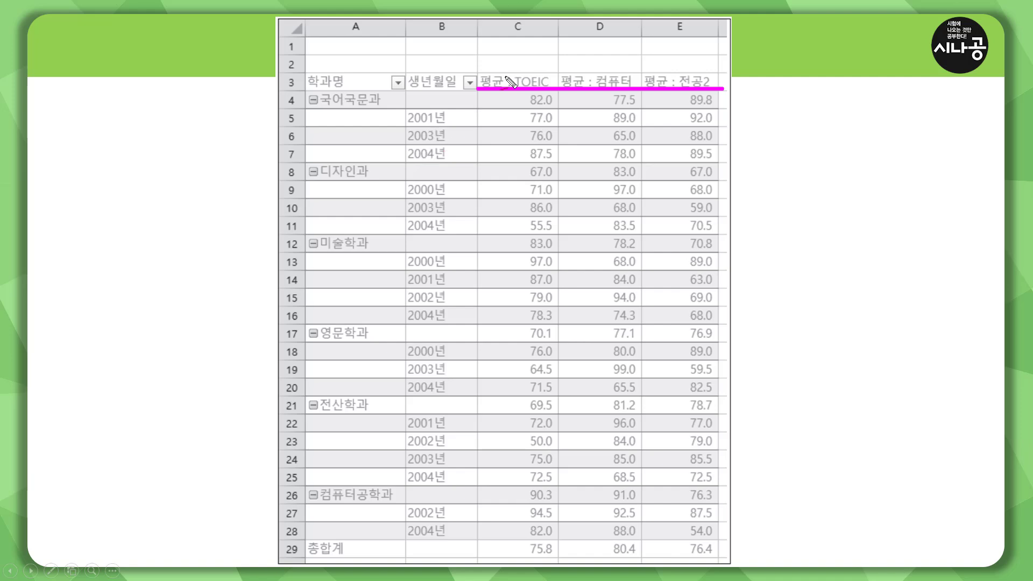
drag(494, 72, 509, 56)
drag(573, 64, 592, 57)
drag(655, 65, 672, 52)
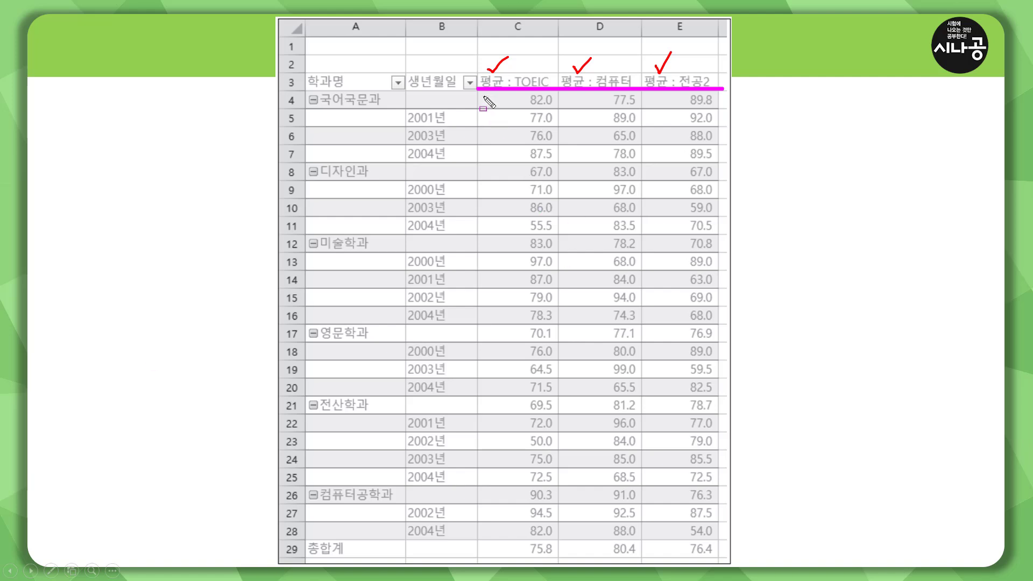
mouse_move(484, 97)
mouse_down()
mouse_move(677, 547)
mouse_move(711, 555)
mouse_up()
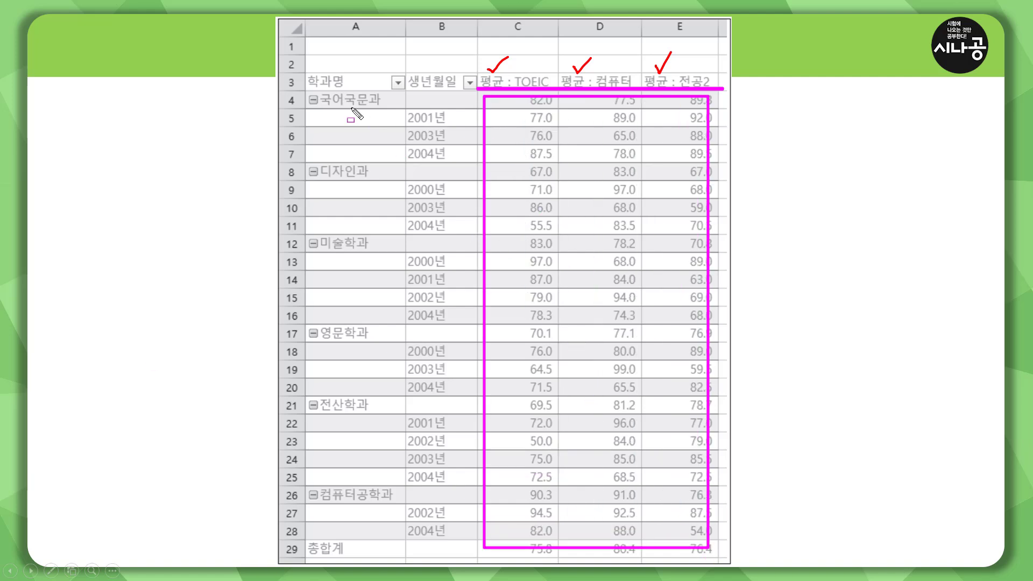
drag(303, 70, 351, 90)
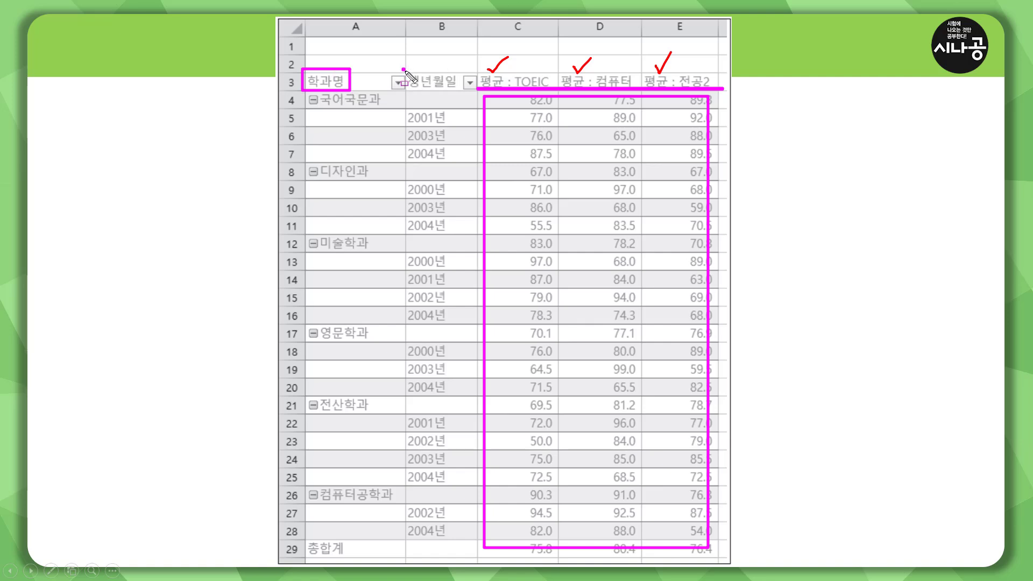
drag(404, 69, 459, 93)
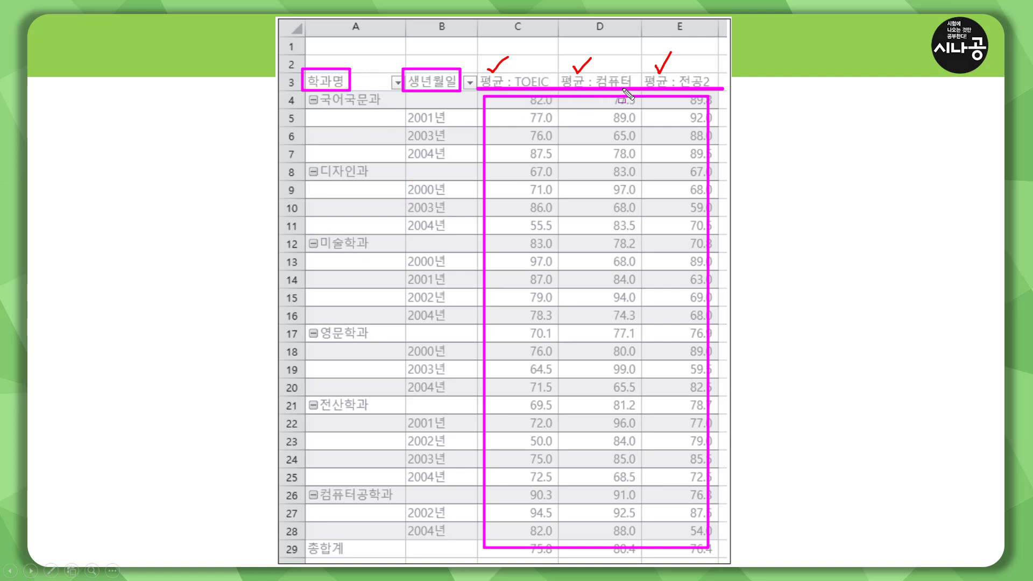
drag(538, 101, 538, 504)
drag(624, 102, 623, 514)
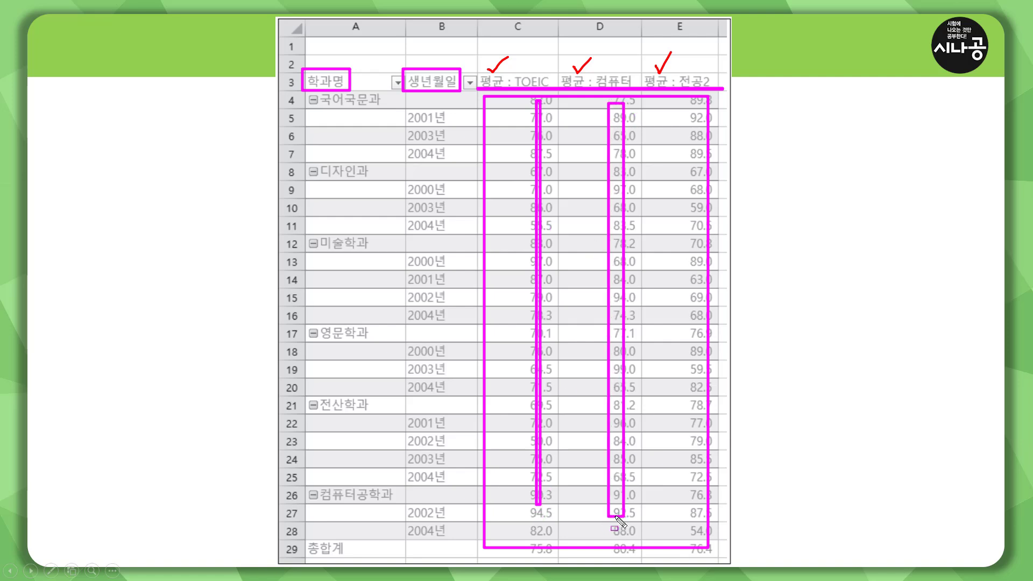
drag(695, 100, 696, 509)
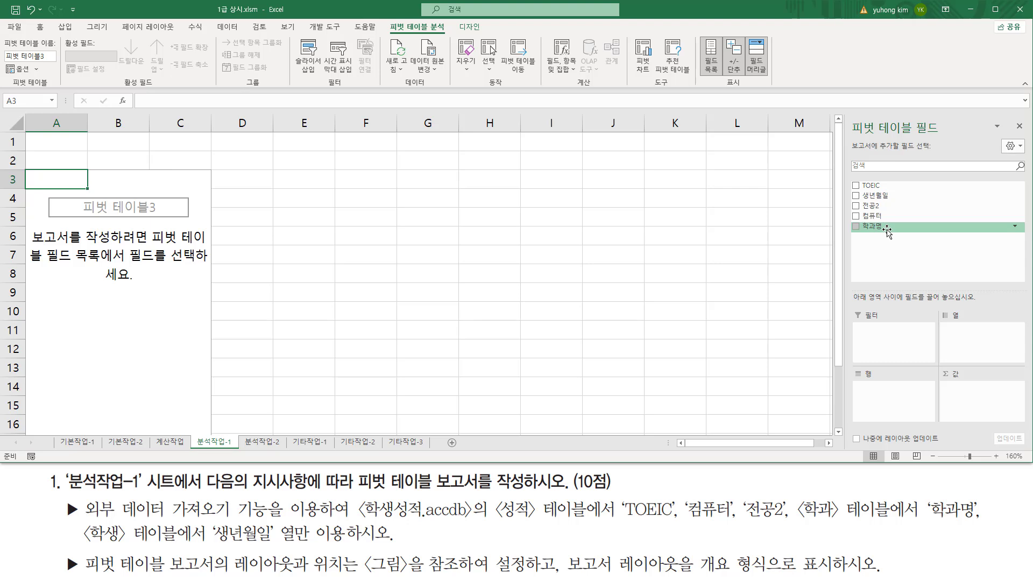
- Add 학과명 and then 생년월일 below it to the pivot table's row area
drag(886, 228, 903, 399)
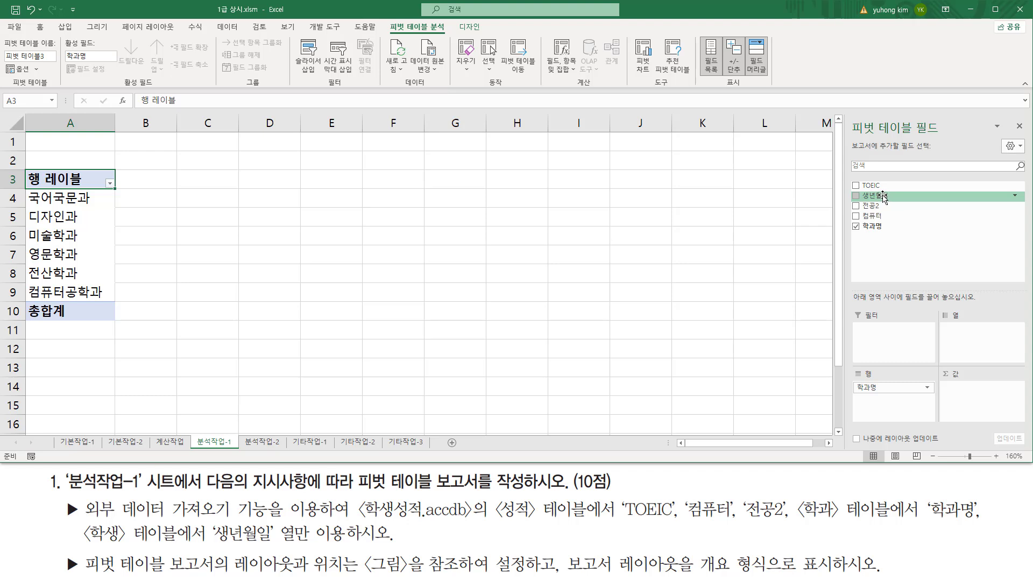
drag(884, 198, 911, 401)
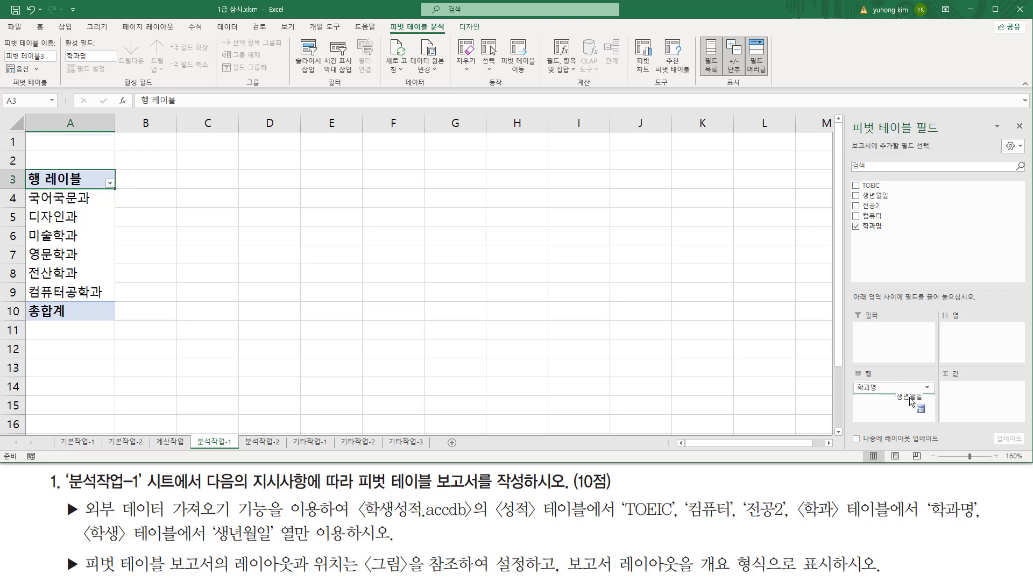
drag(911, 401, 909, 399)
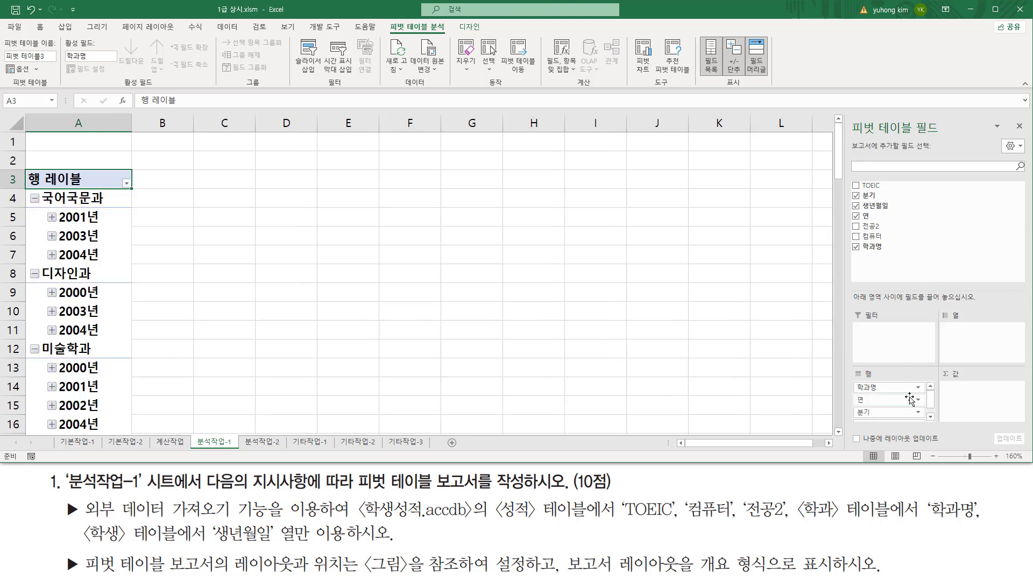
drag(850, 197, 895, 215)
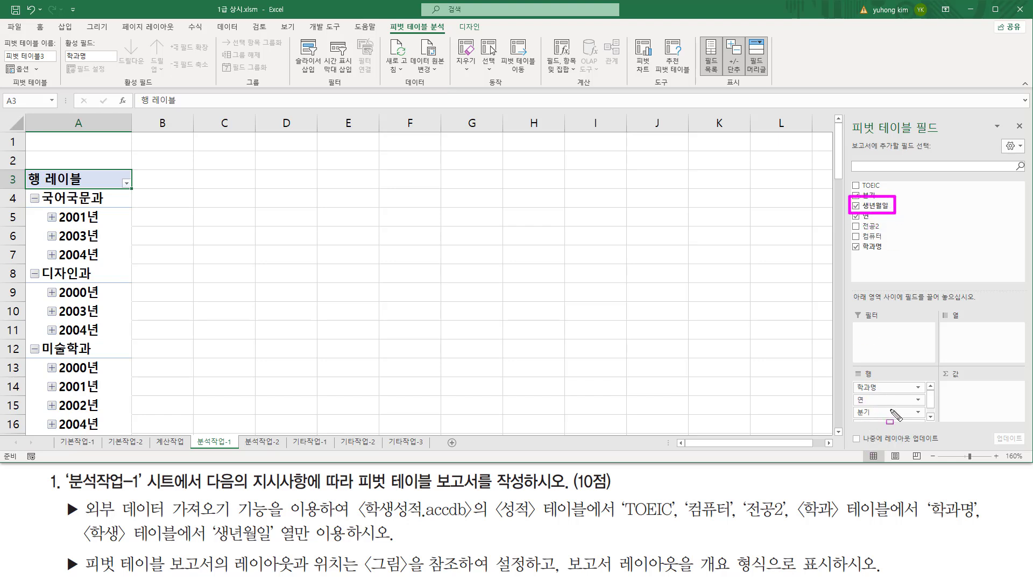
key(Escape)
click(931, 417)
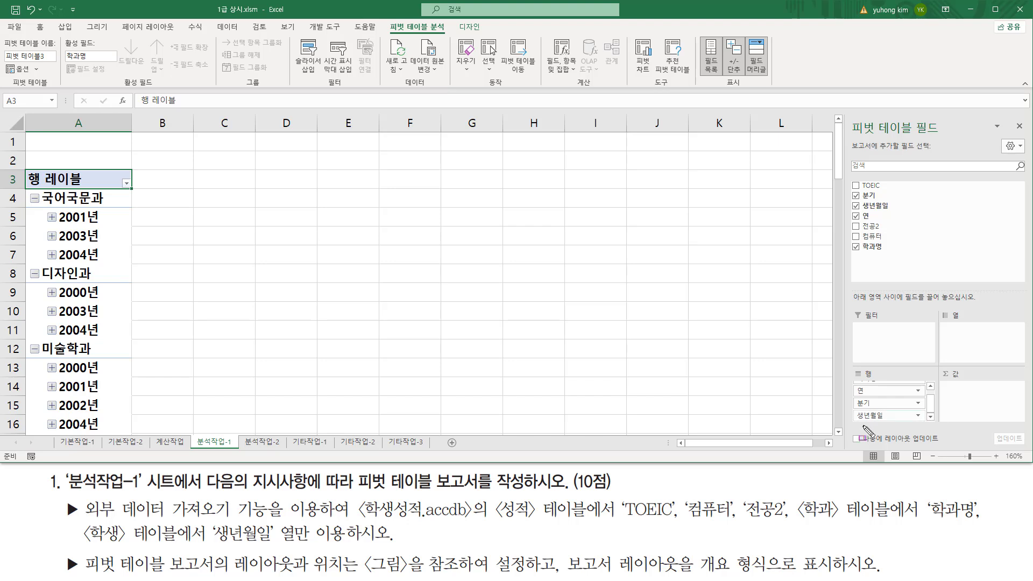
drag(854, 423, 889, 423)
mouse_move(851, 384)
mouse_down()
mouse_move(860, 415)
mouse_move(931, 413)
mouse_up()
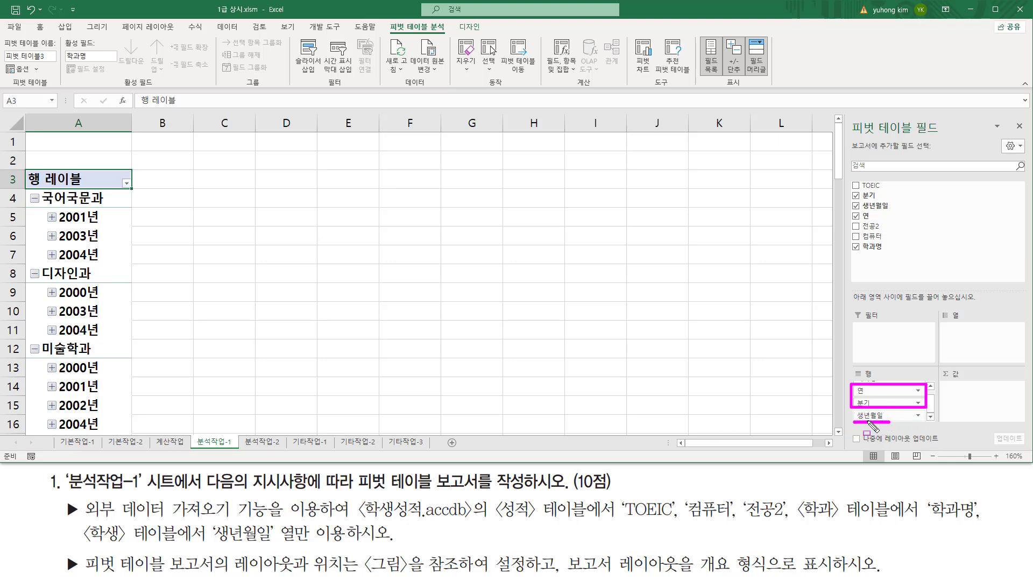
drag(873, 425, 565, 444)
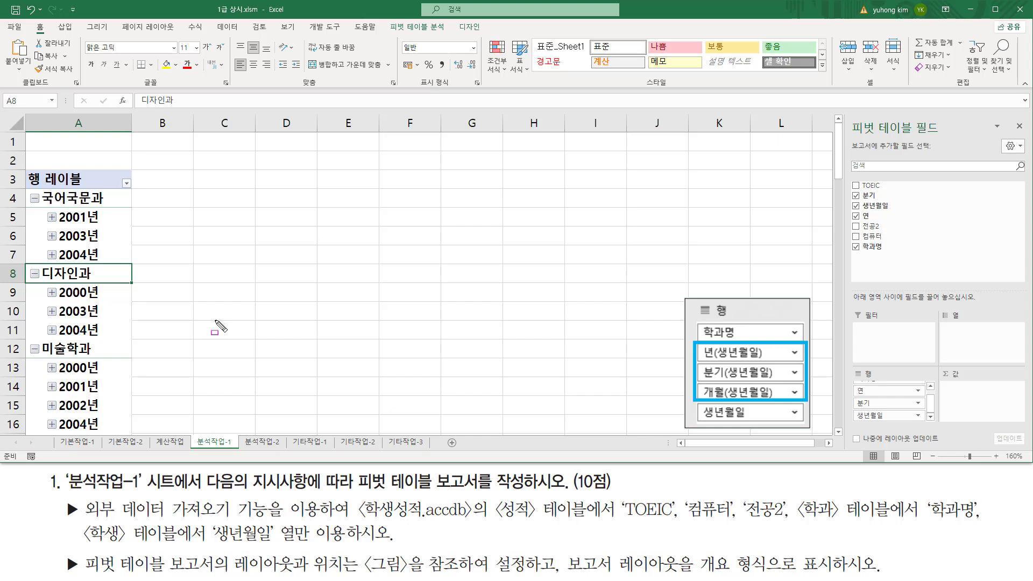
mouse_move(216, 321)
mouse_down()
mouse_move(852, 387)
mouse_move(865, 419)
mouse_move(937, 419)
mouse_move(868, 380)
mouse_move(691, 330)
mouse_move(703, 364)
mouse_move(767, 362)
mouse_up()
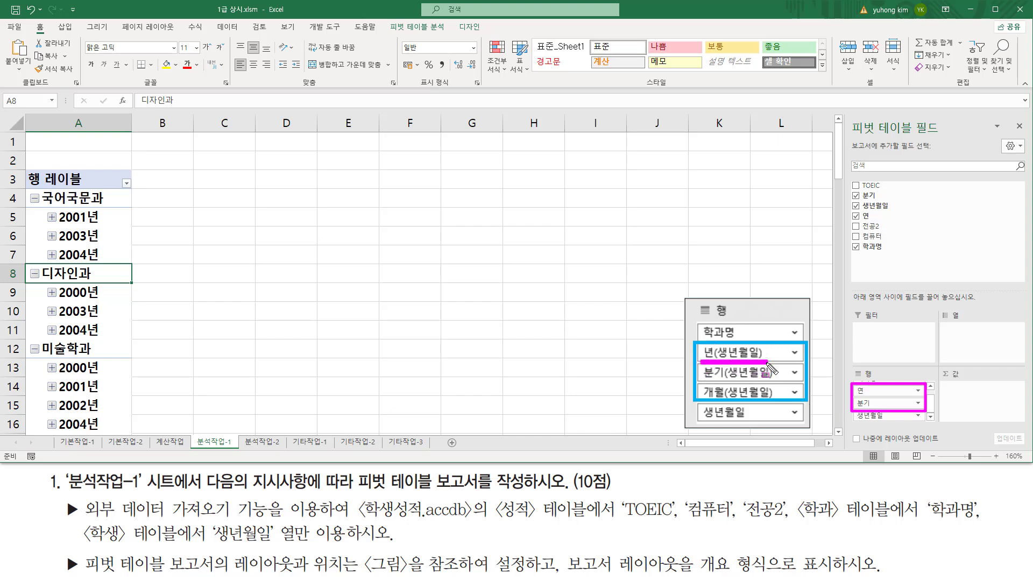
drag(702, 380, 775, 381)
drag(699, 398, 771, 398)
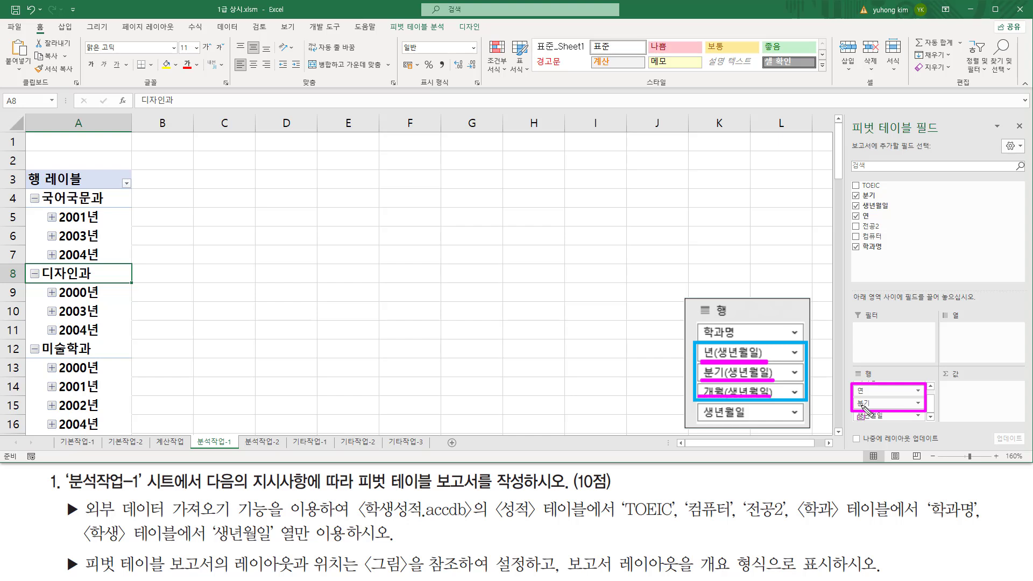
mouse_move(699, 340)
mouse_down()
mouse_move(700, 354)
mouse_move(755, 400)
mouse_move(775, 402)
mouse_up()
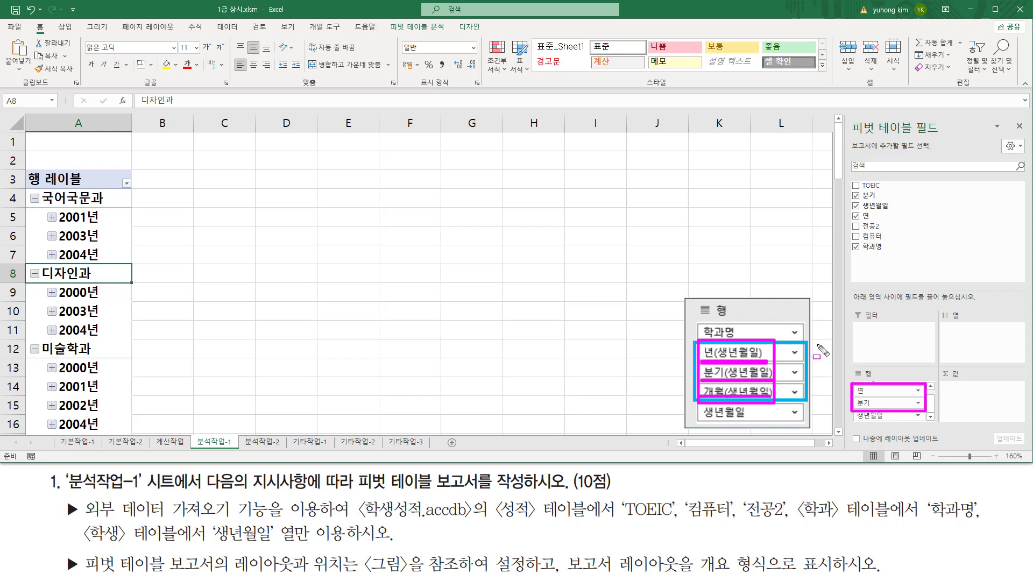
key(Escape)
mouse_move(852, 384)
mouse_down()
mouse_move(868, 411)
mouse_move(925, 411)
mouse_up()
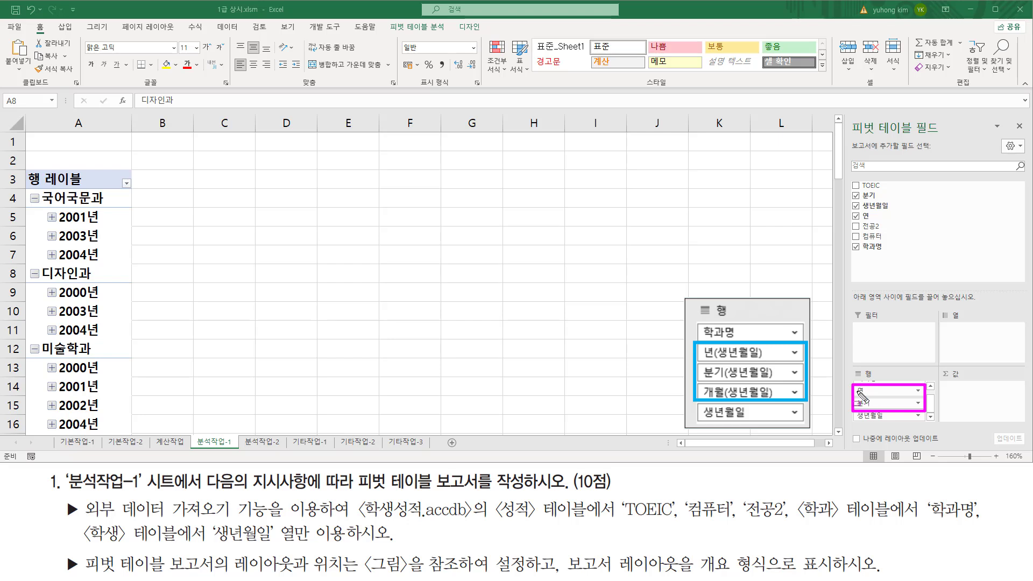
mouse_move(699, 345)
mouse_down()
mouse_move(741, 396)
mouse_move(773, 399)
mouse_up()
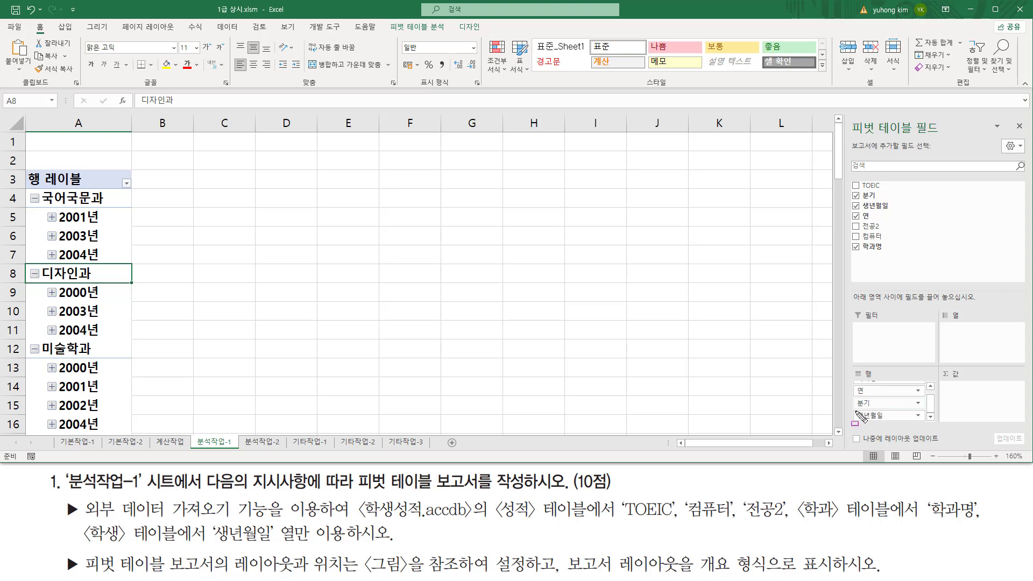
drag(857, 411, 926, 424)
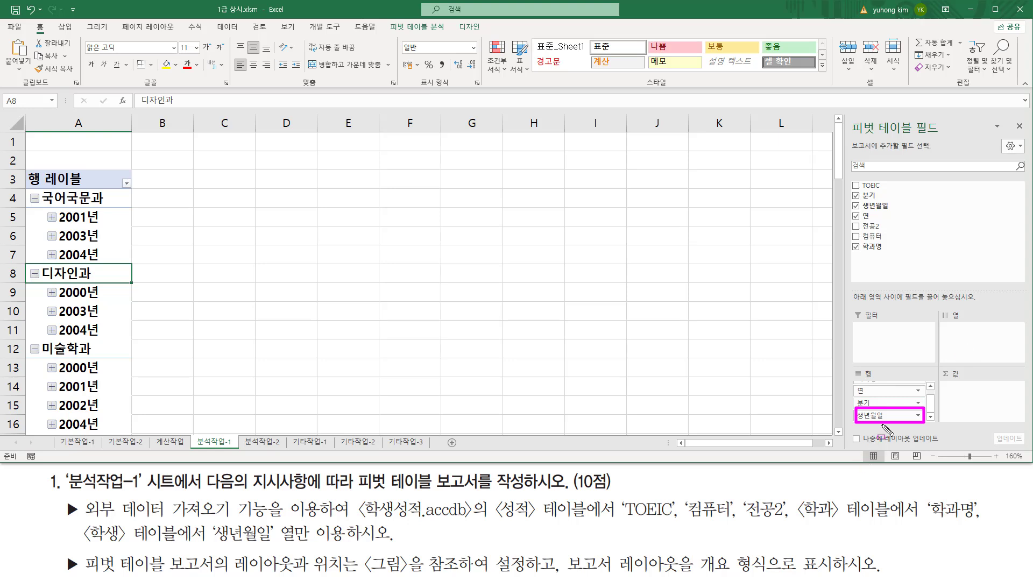
key(Escape)
mouse_move(856, 391)
mouse_down()
mouse_move(867, 408)
mouse_move(928, 410)
mouse_up()
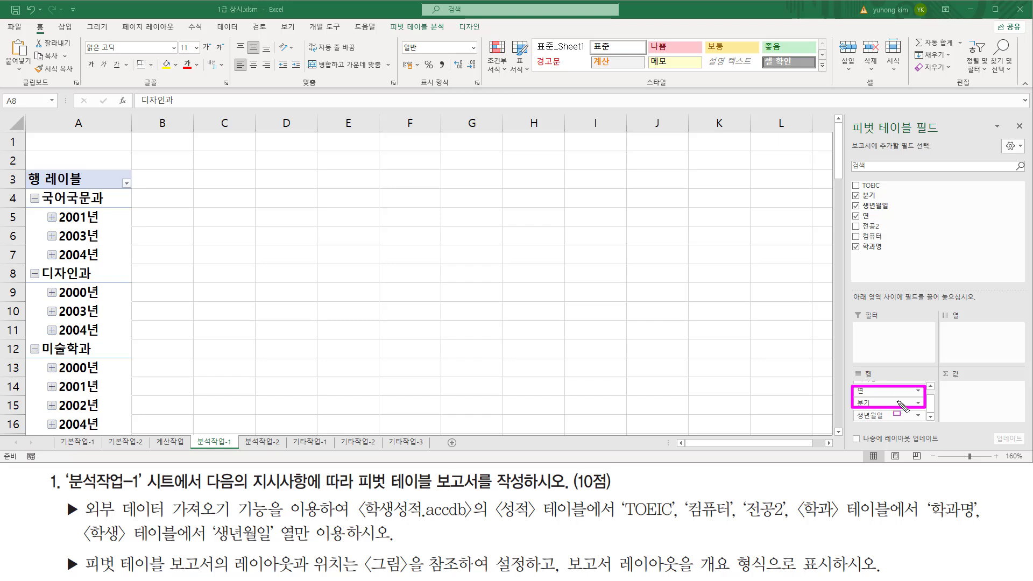
key(ctrl+z)
mouse_move(854, 385)
mouse_down()
mouse_move(890, 423)
mouse_move(929, 416)
mouse_up()
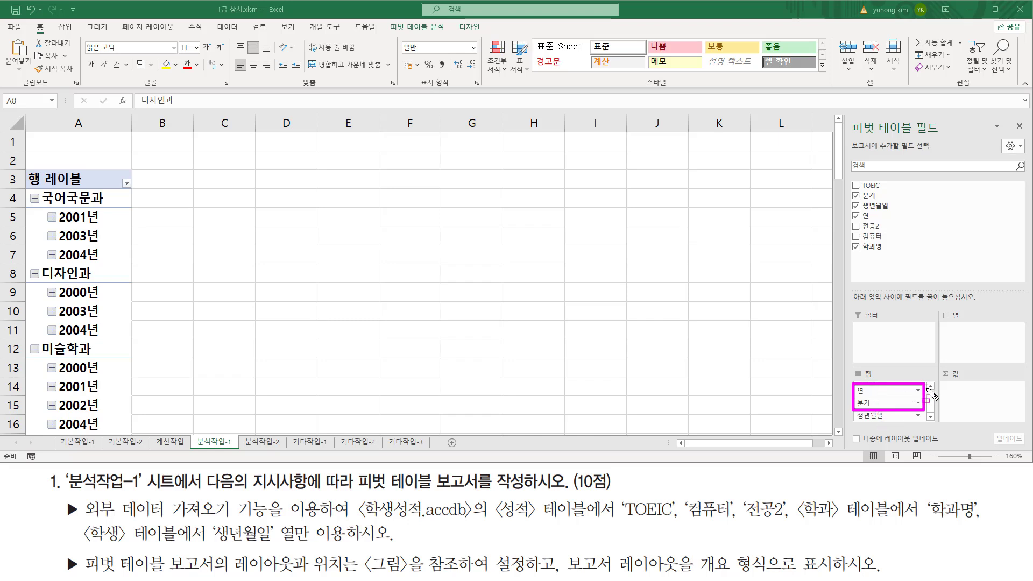
key(Escape)
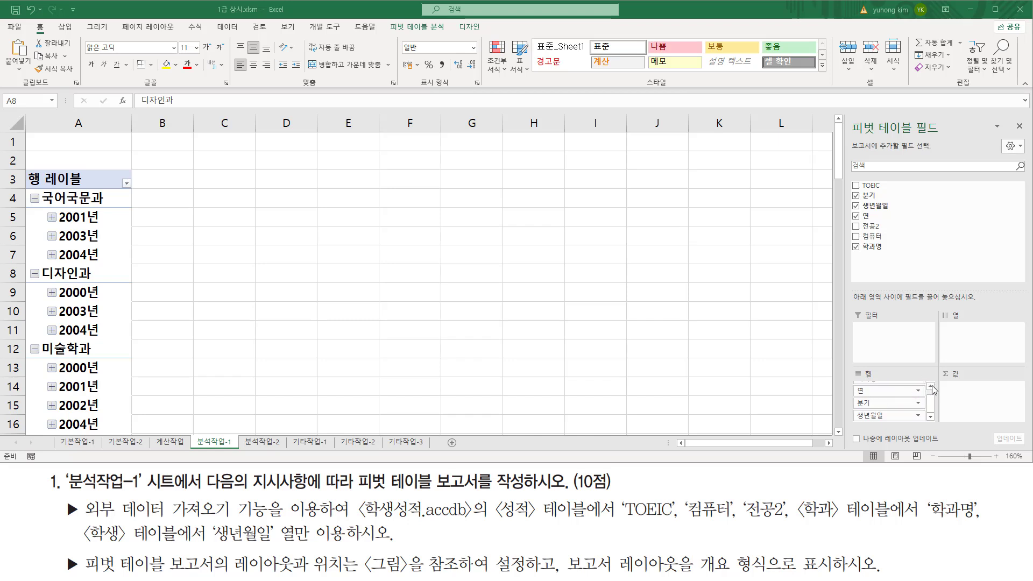
click(932, 388)
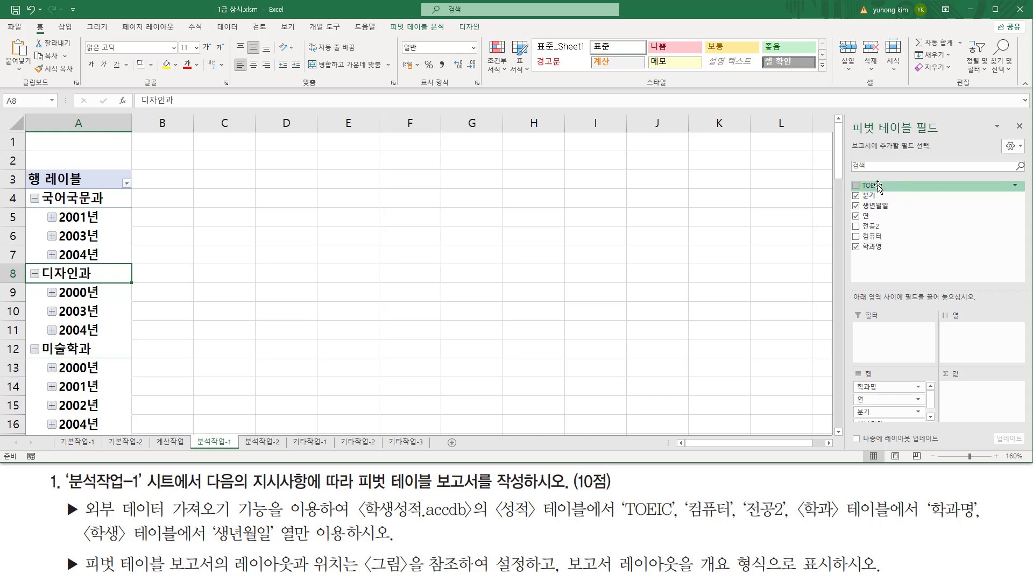
- Add TOEIC, 컴퓨터 and 전공2, in that order, to the pivot table's values area
drag(877, 187, 974, 398)
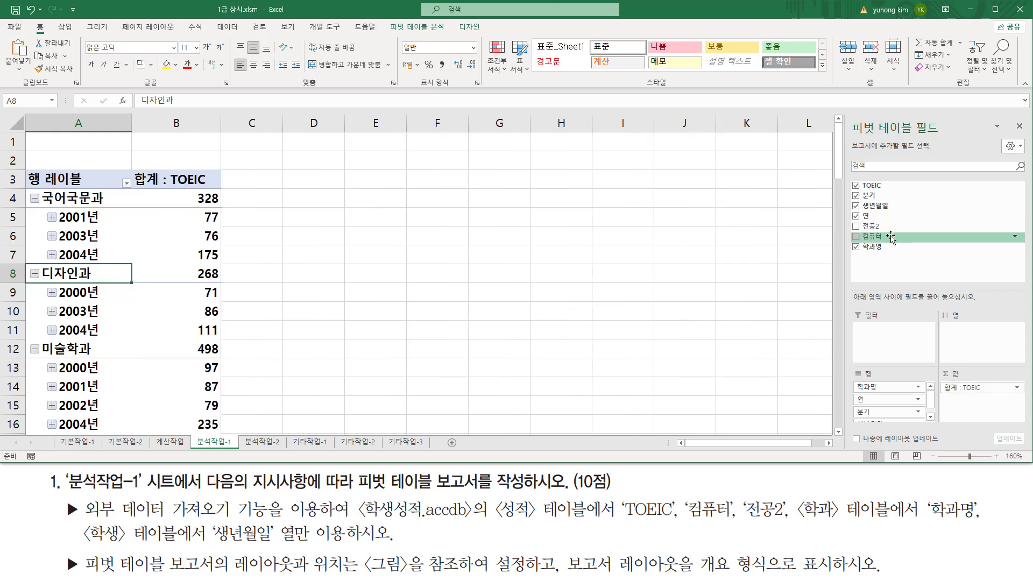
drag(891, 238, 977, 408)
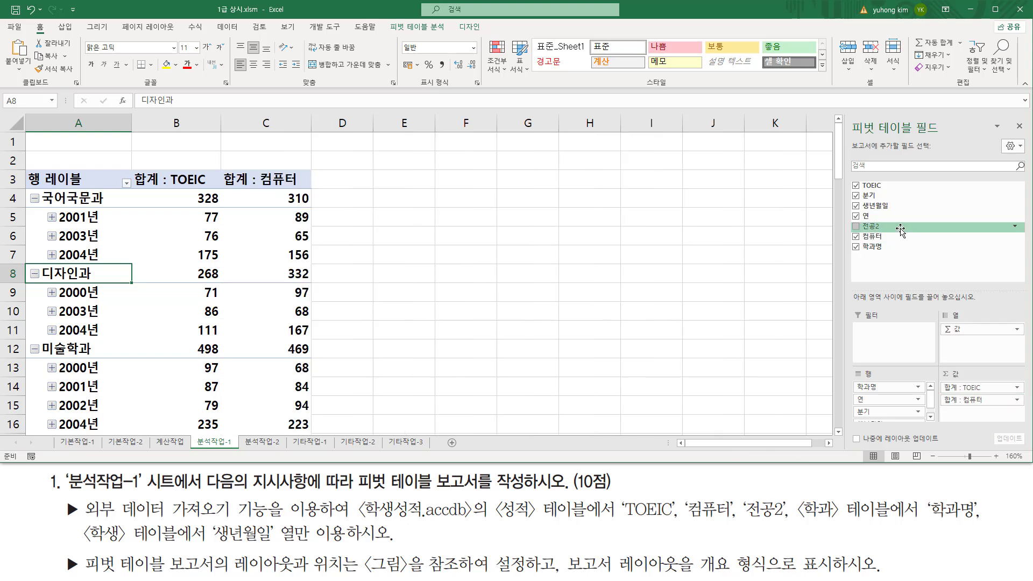
drag(893, 227, 981, 412)
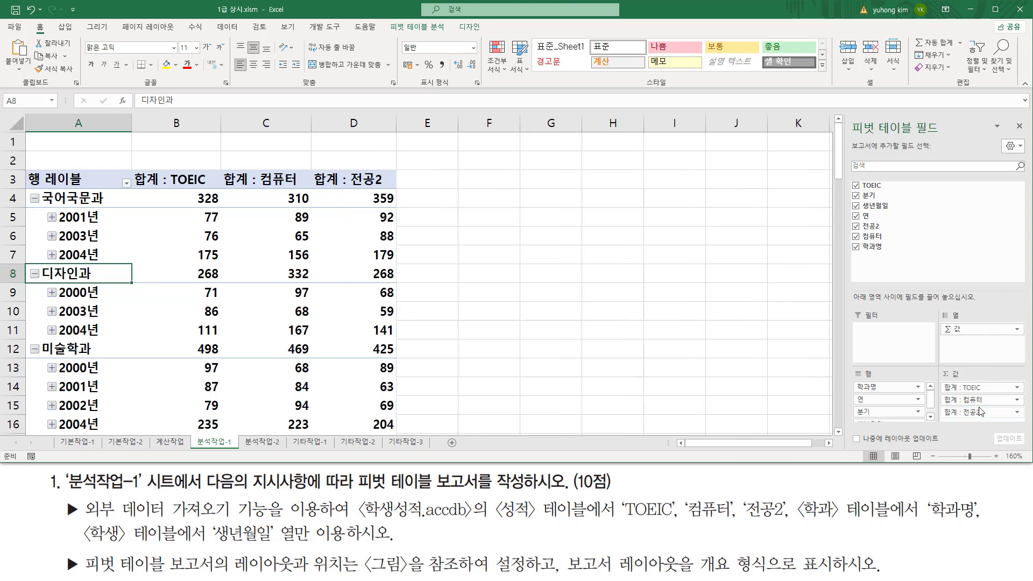
key(ctrl+shift+d)
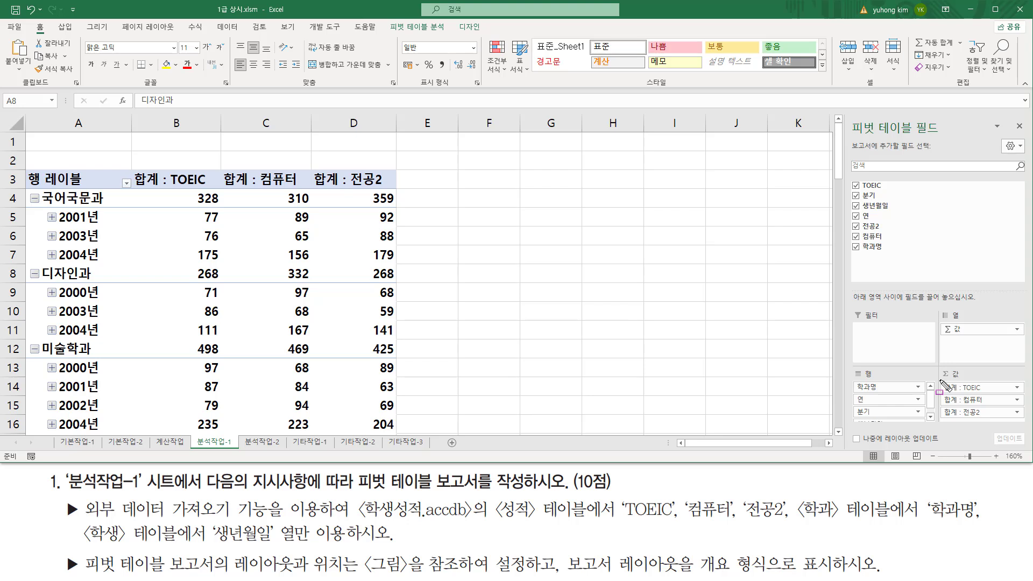
mouse_move(940, 380)
mouse_down()
mouse_move(958, 419)
mouse_move(995, 433)
mouse_move(1025, 425)
mouse_up()
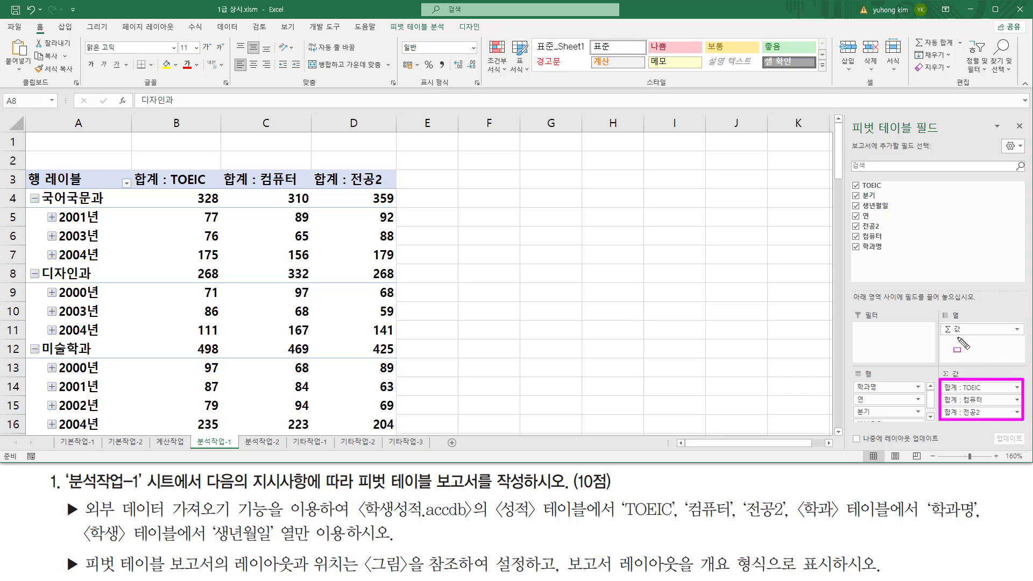
drag(941, 337, 1022, 338)
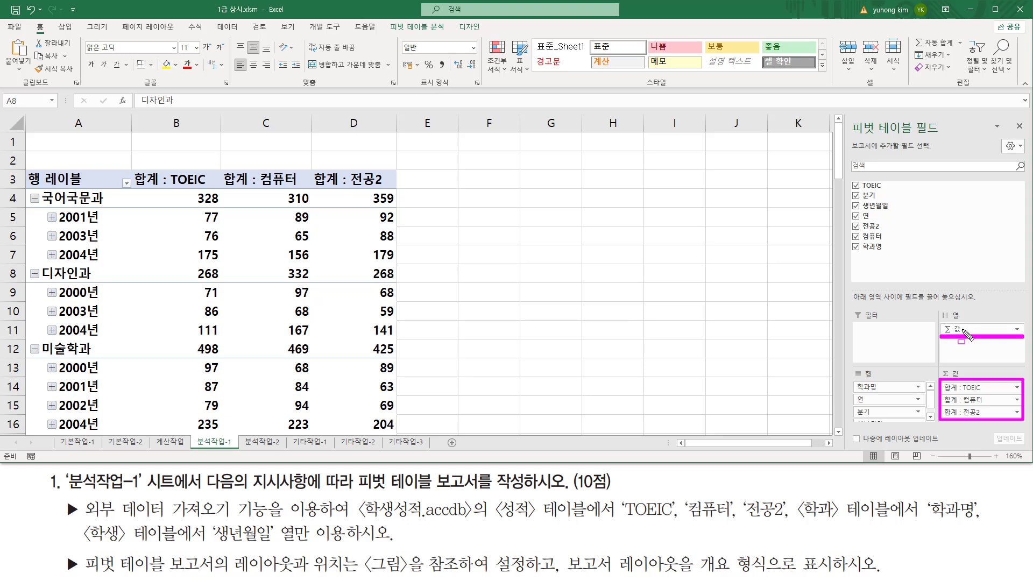
drag(940, 306, 1018, 322)
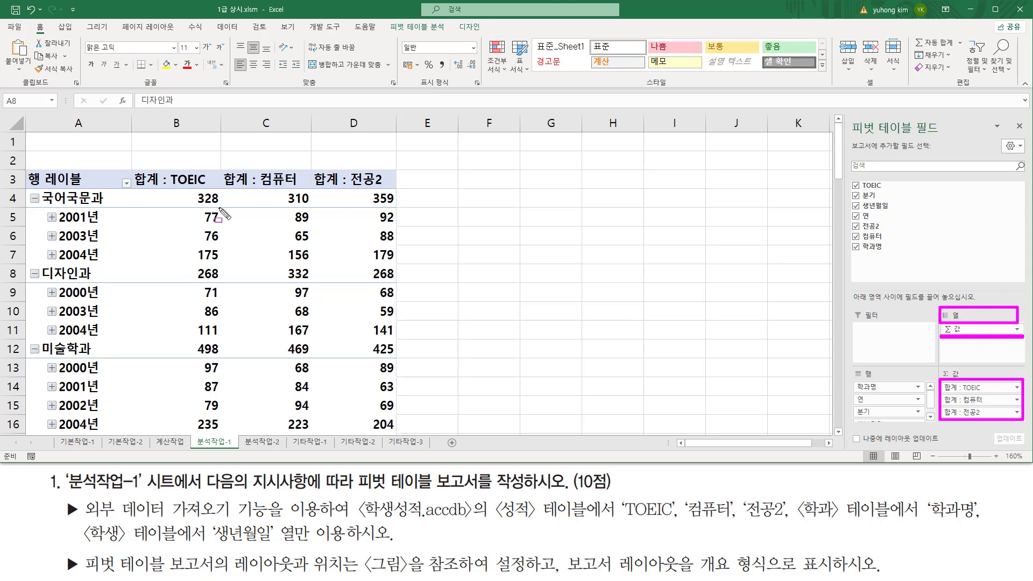
drag(208, 191, 207, 420)
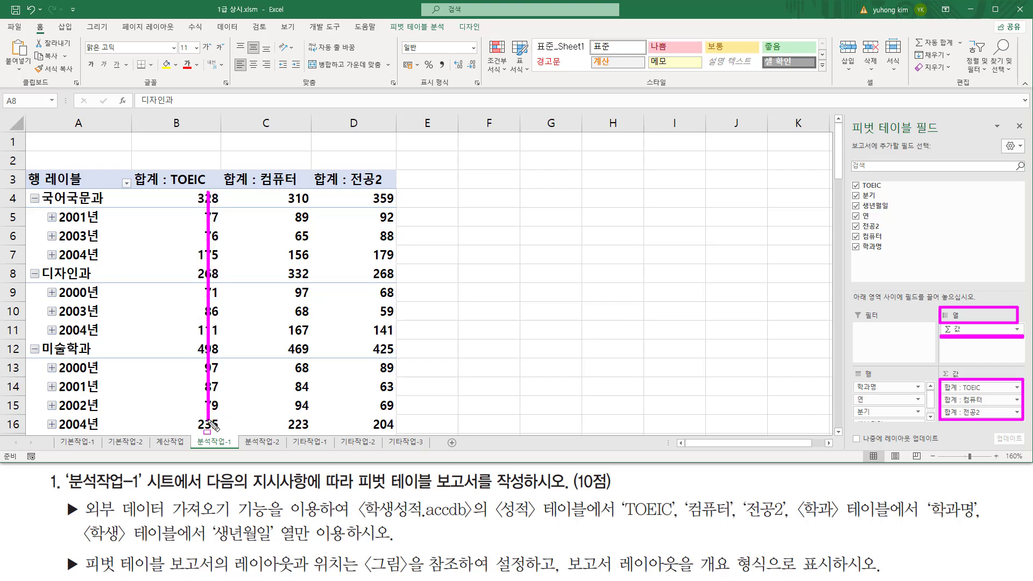
drag(299, 193, 299, 427)
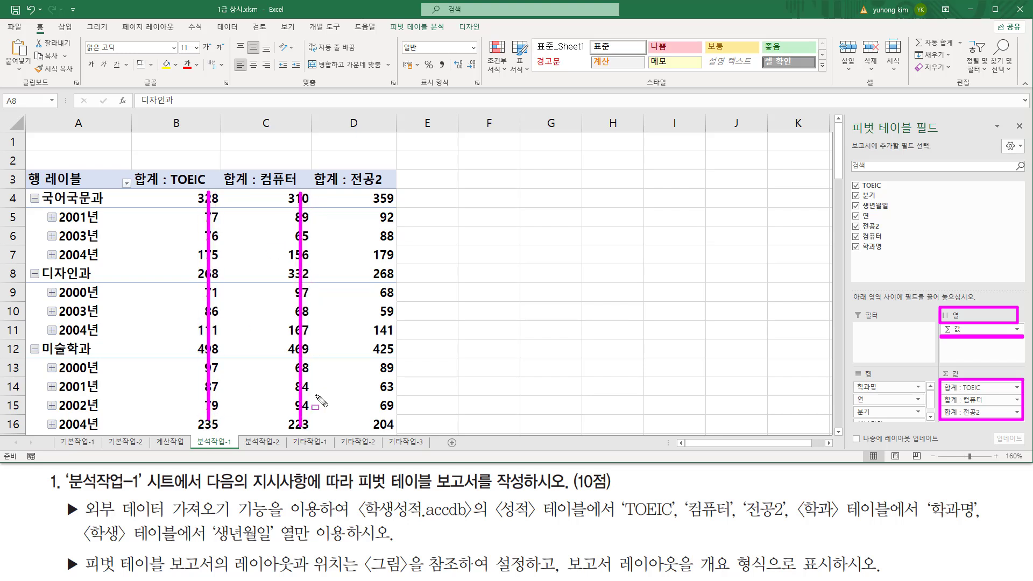
drag(385, 192, 387, 422)
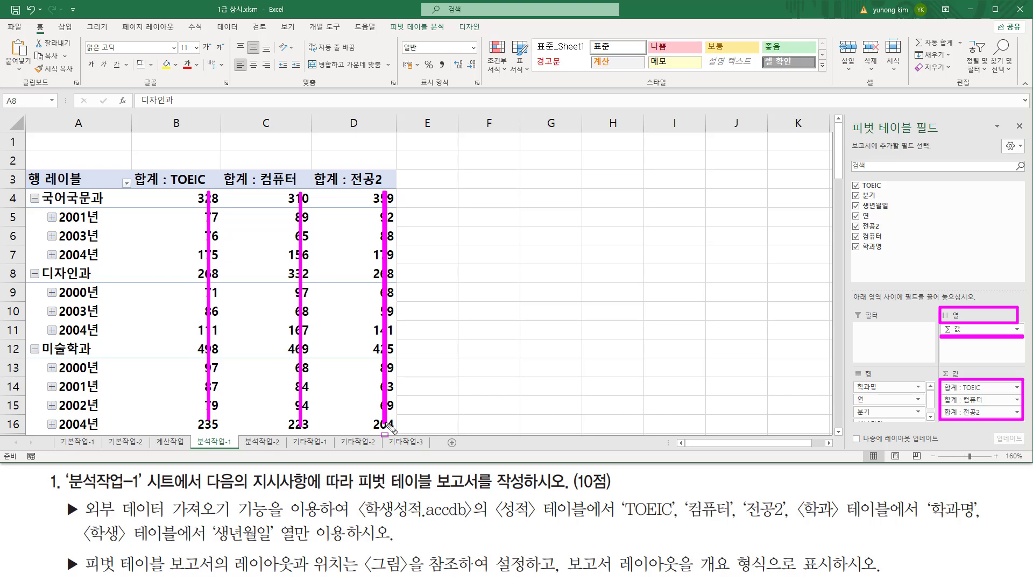
key(Escape)
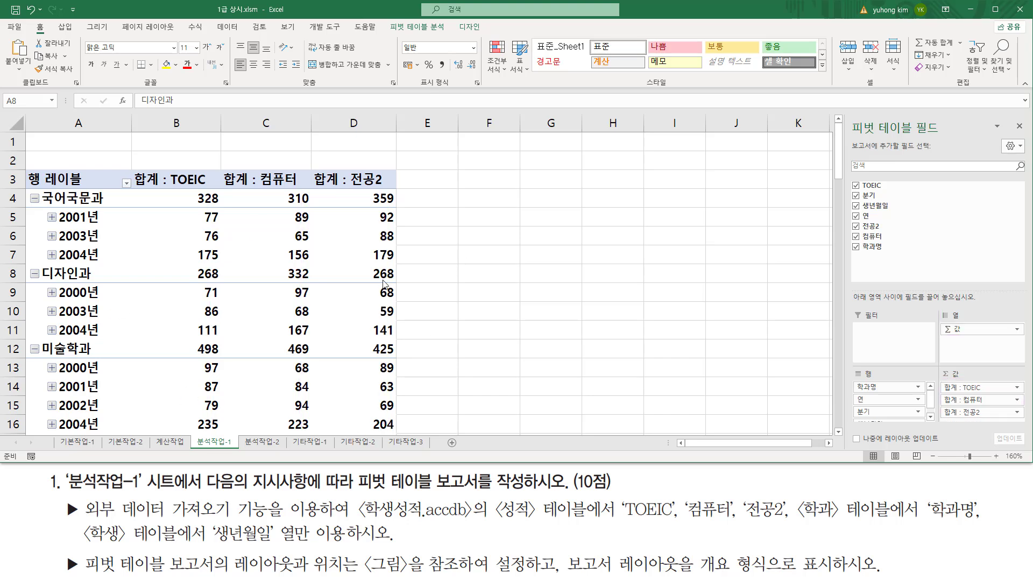
key(ctrl+2)
drag(132, 189, 394, 187)
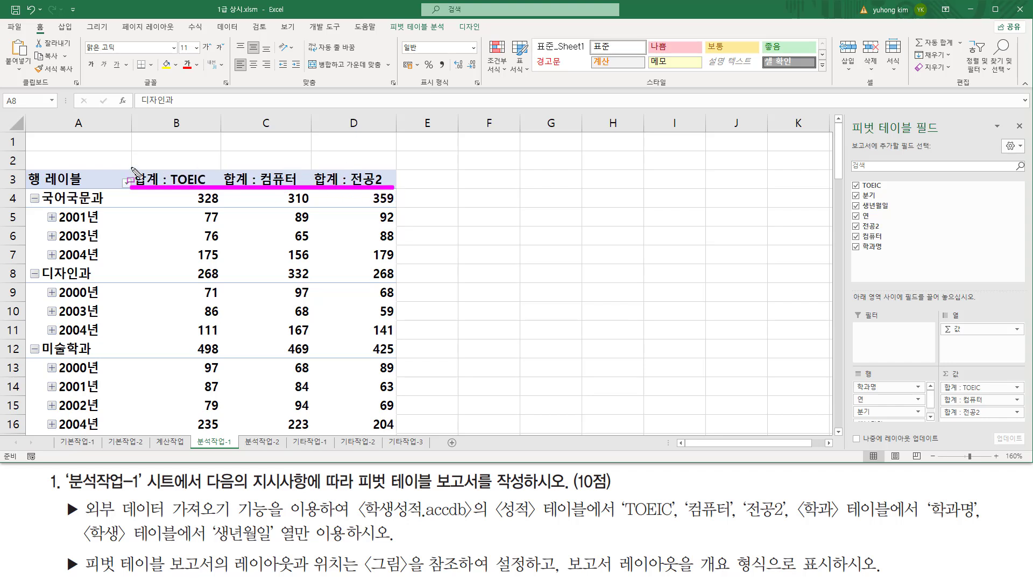
drag(131, 167, 160, 187)
mouse_move(220, 165)
mouse_down()
mouse_move(235, 166)
mouse_move(249, 188)
mouse_move(331, 167)
mouse_move(341, 189)
mouse_up()
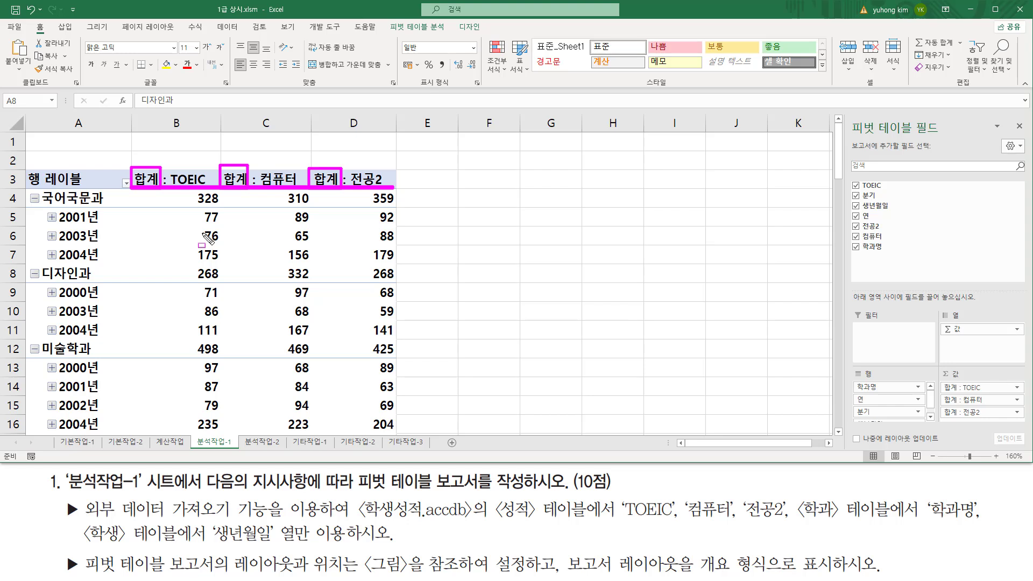
- Summarize the TOEIC values in the pivot table by average (평균)
key(Escape)
mouse_move(191, 191)
mouse_down()
mouse_move(211, 291)
mouse_move(217, 432)
mouse_up()
key(Escape)
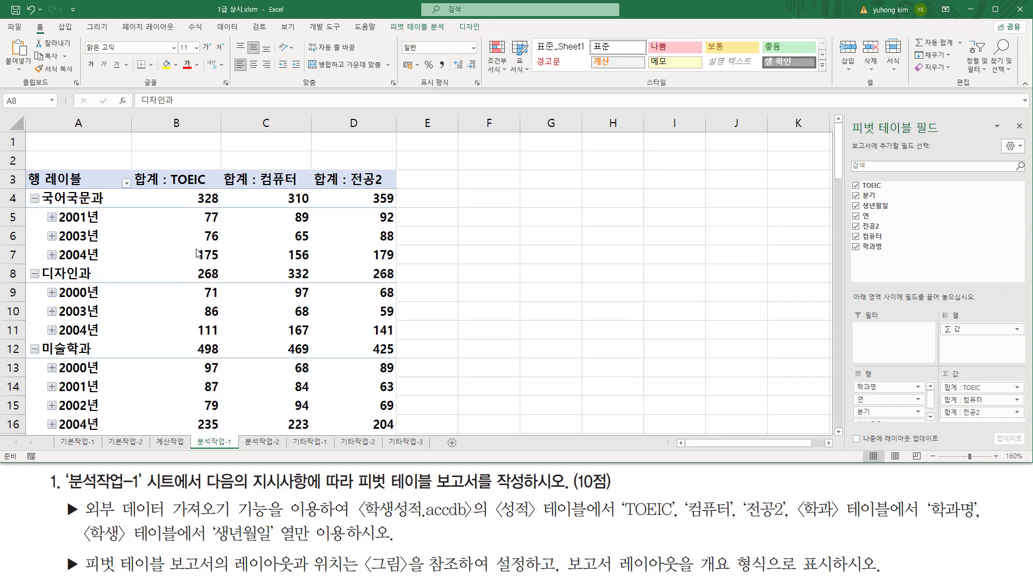
click(183, 236)
click(181, 268)
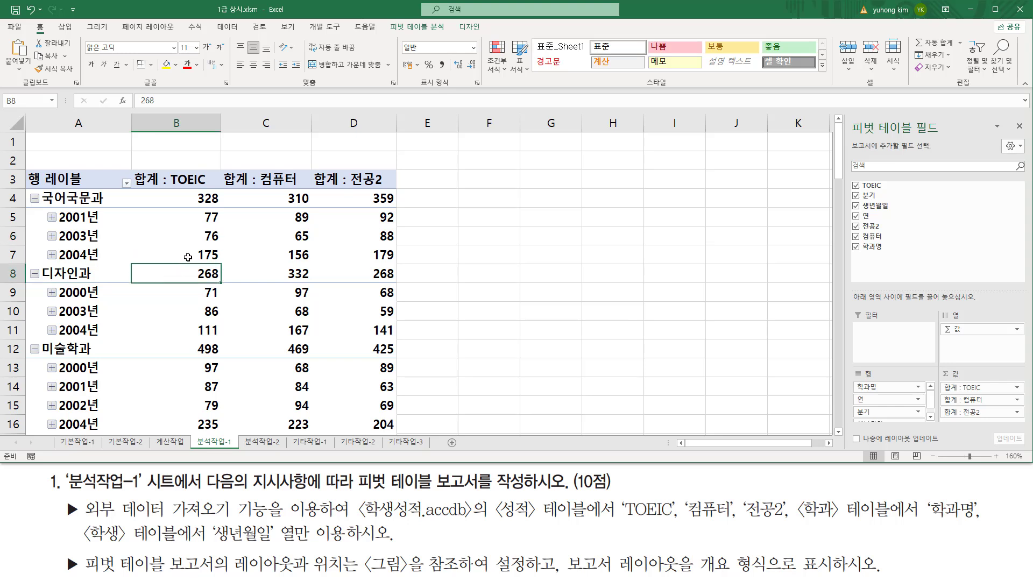
right_click(184, 269)
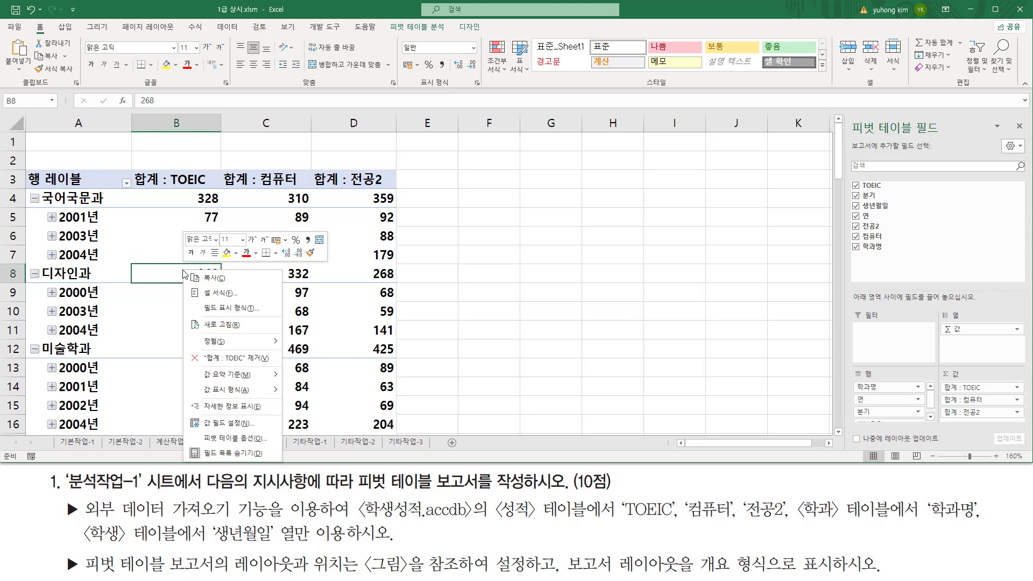
mouse_move(234, 380)
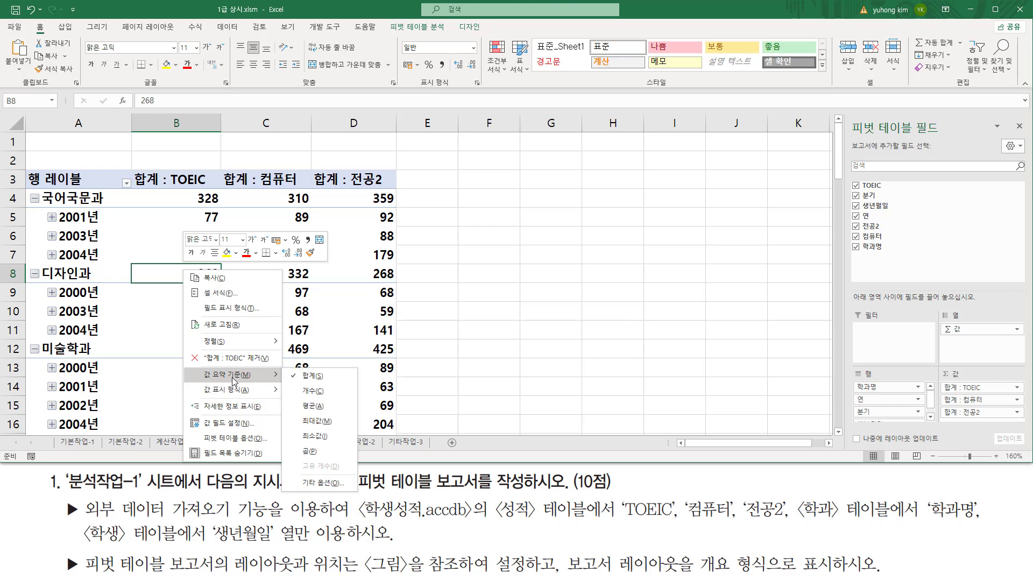
click(322, 407)
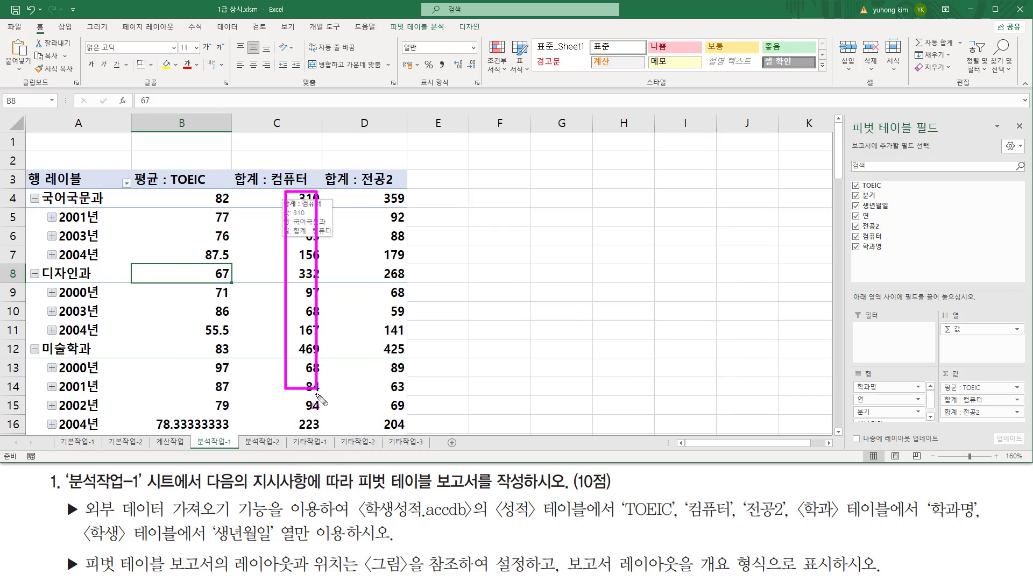
- Summarize the 컴퓨터 values in the pivot table by average (평균)
click(293, 231)
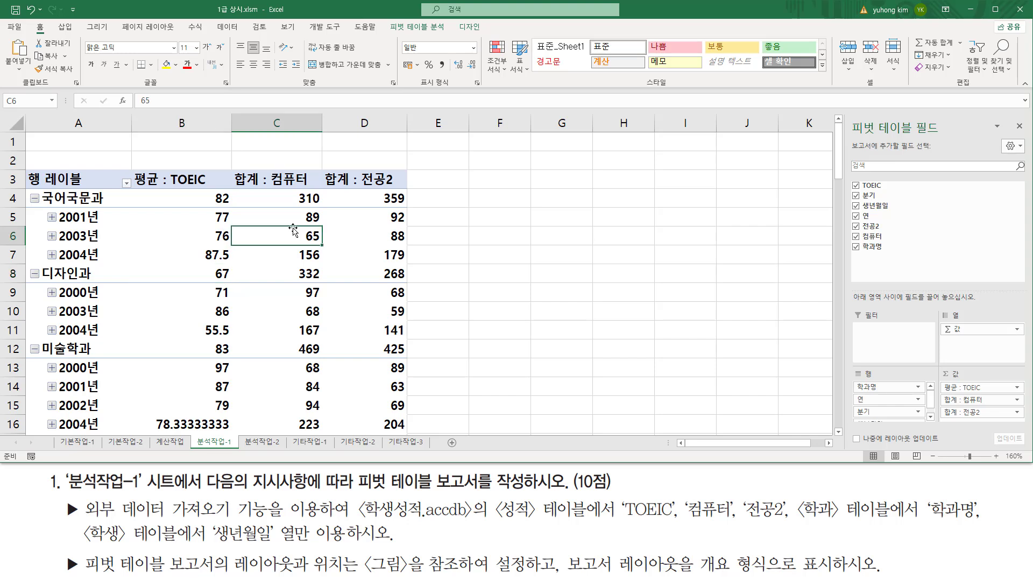
right_click(291, 234)
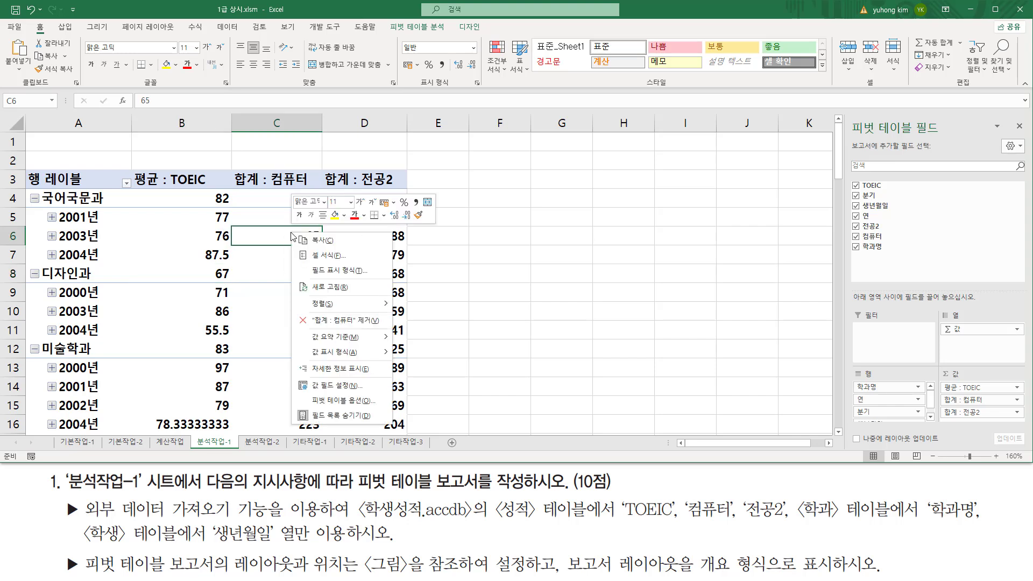
mouse_move(320, 338)
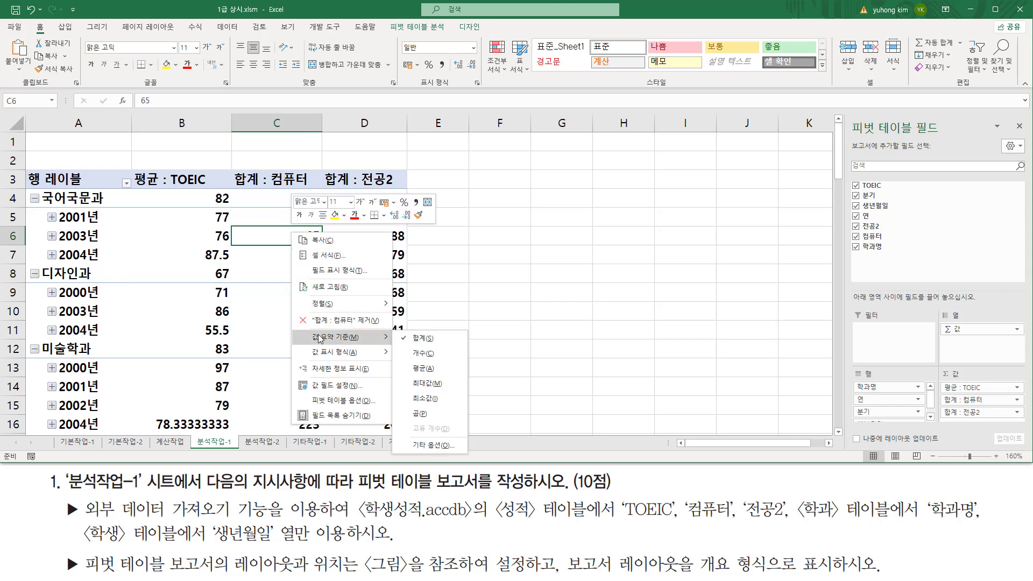
click(421, 370)
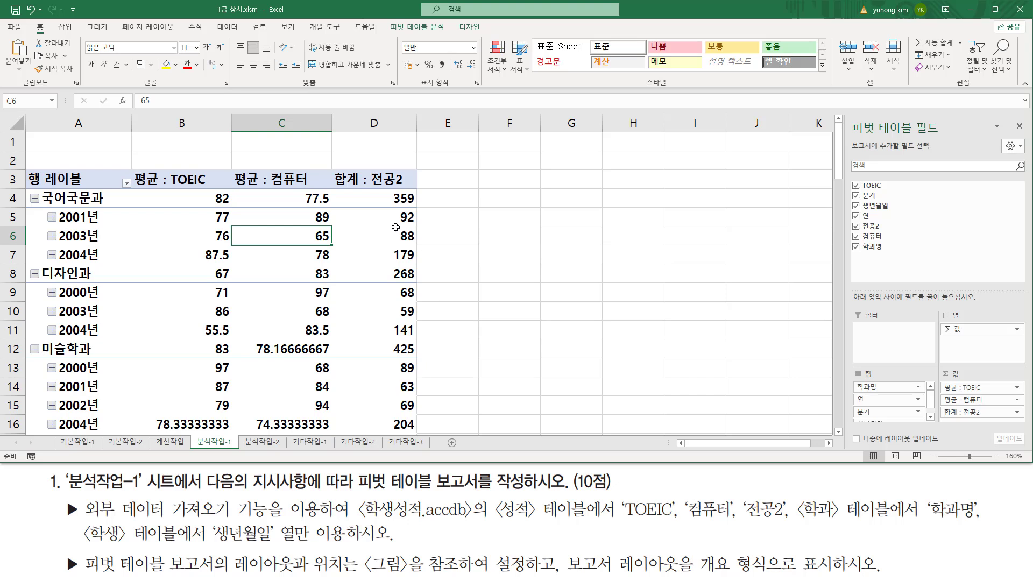
- Summarize the 전공2 values in the pivot table by average (평균)
drag(382, 187, 417, 433)
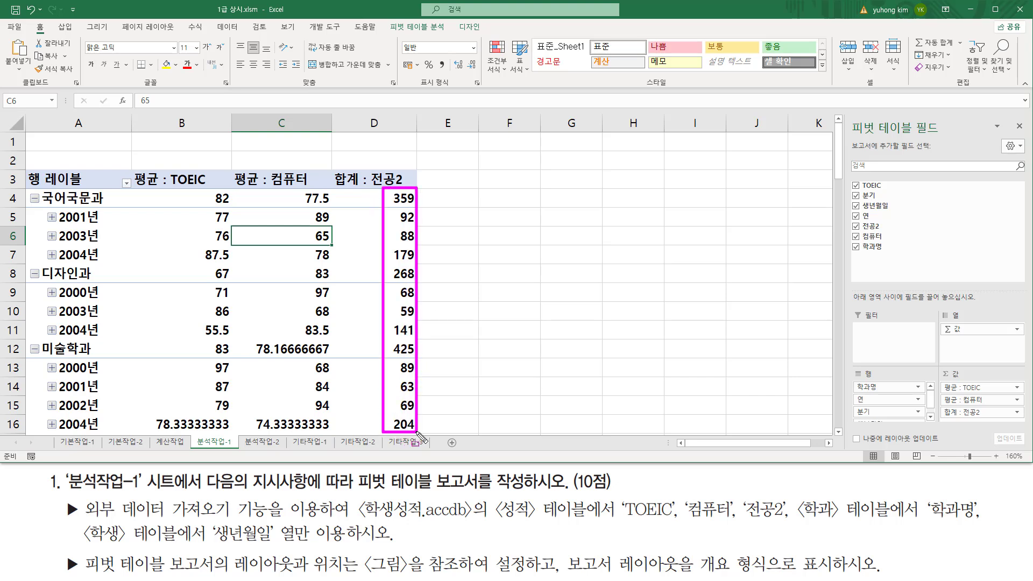
key(Escape)
click(395, 217)
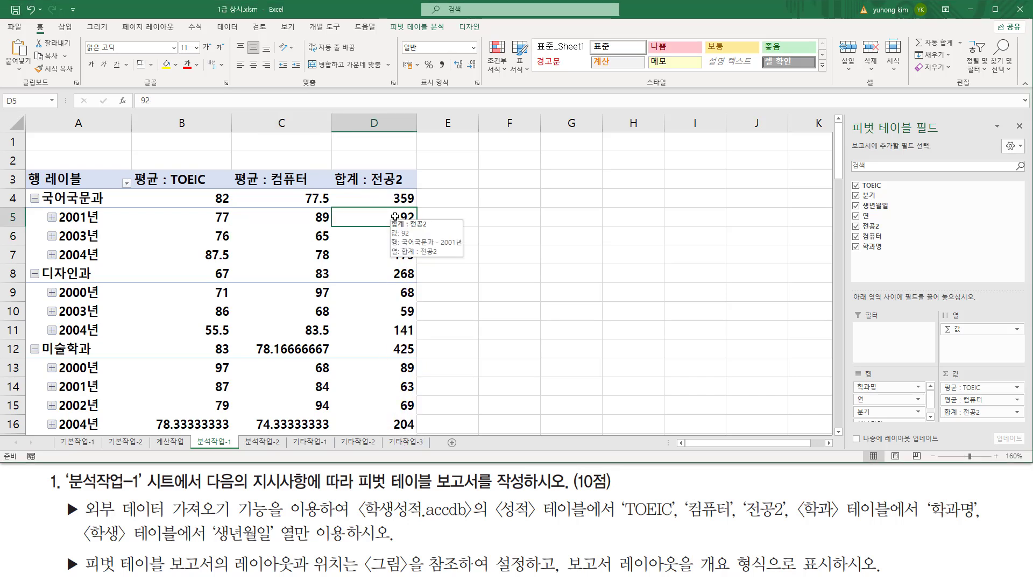
right_click(396, 218)
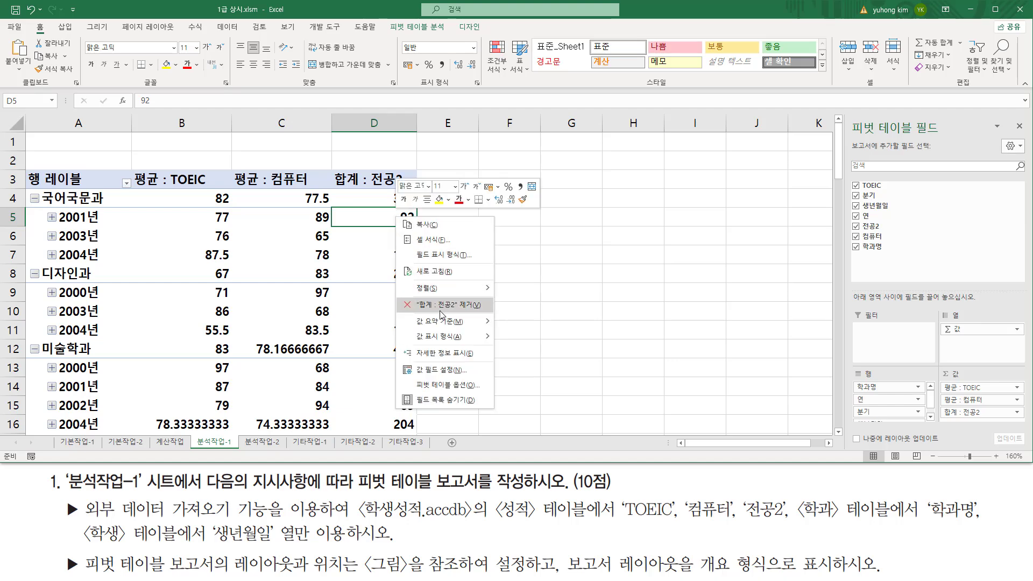
mouse_move(460, 325)
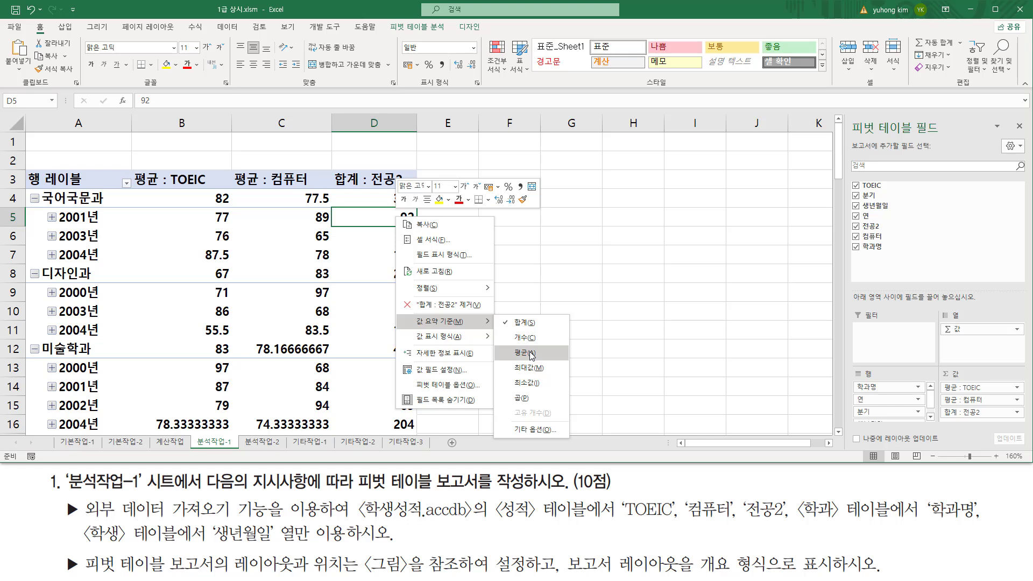
click(530, 354)
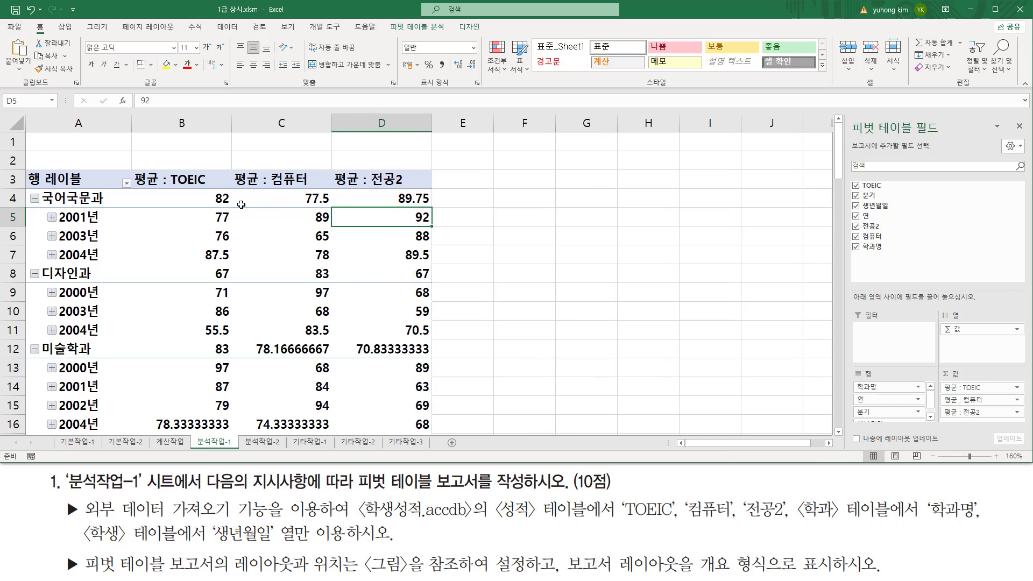
drag(131, 188, 431, 189)
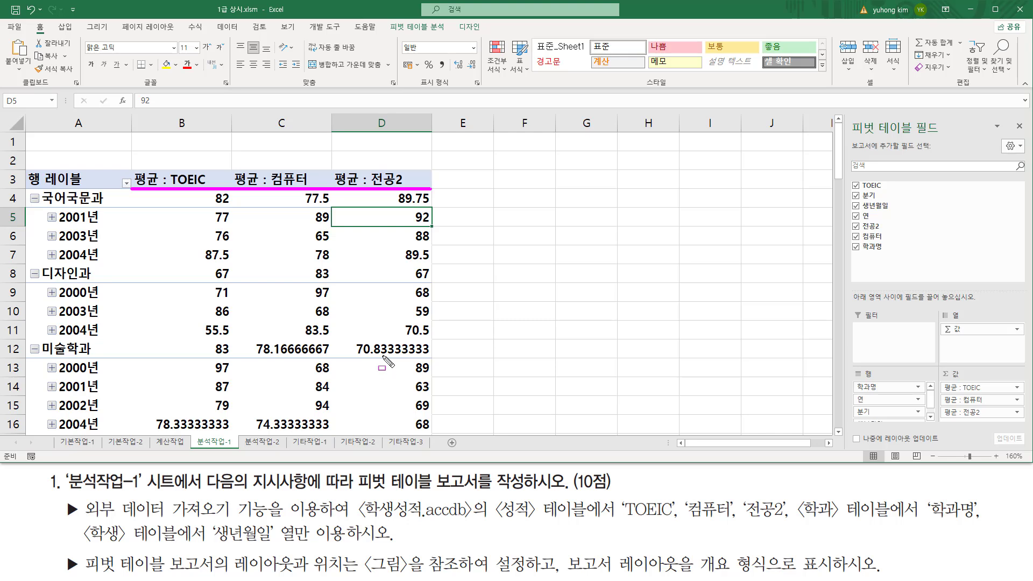
key(Escape)
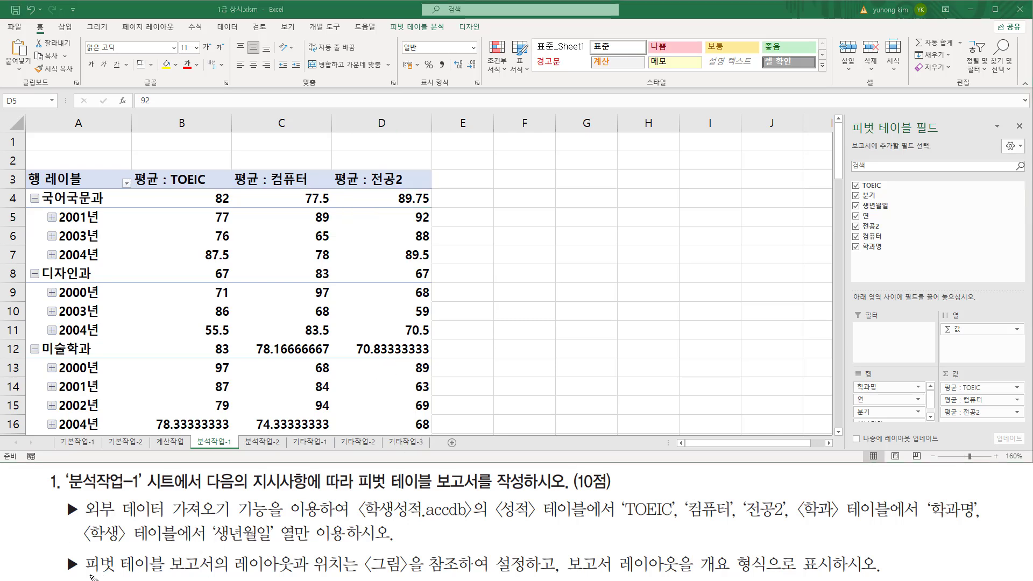
drag(80, 573, 525, 574)
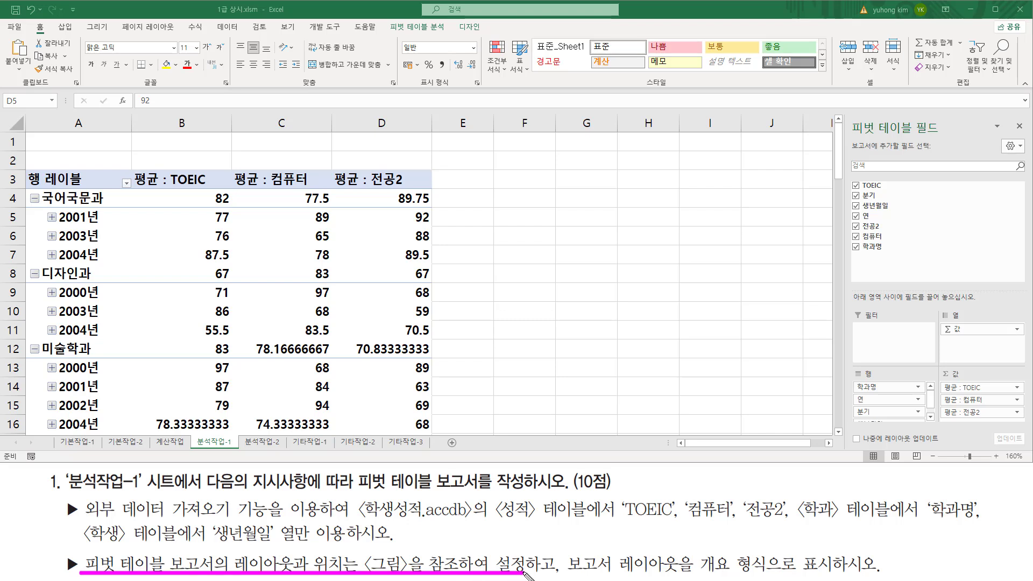
mouse_move(530, 535)
mouse_down()
mouse_move(529, 575)
mouse_move(769, 576)
mouse_up()
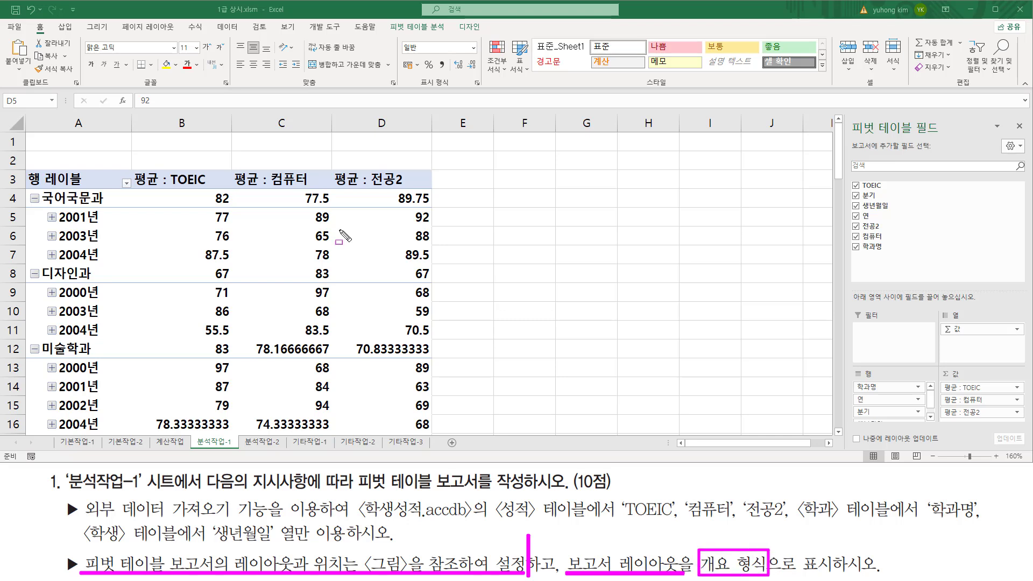
key(Escape)
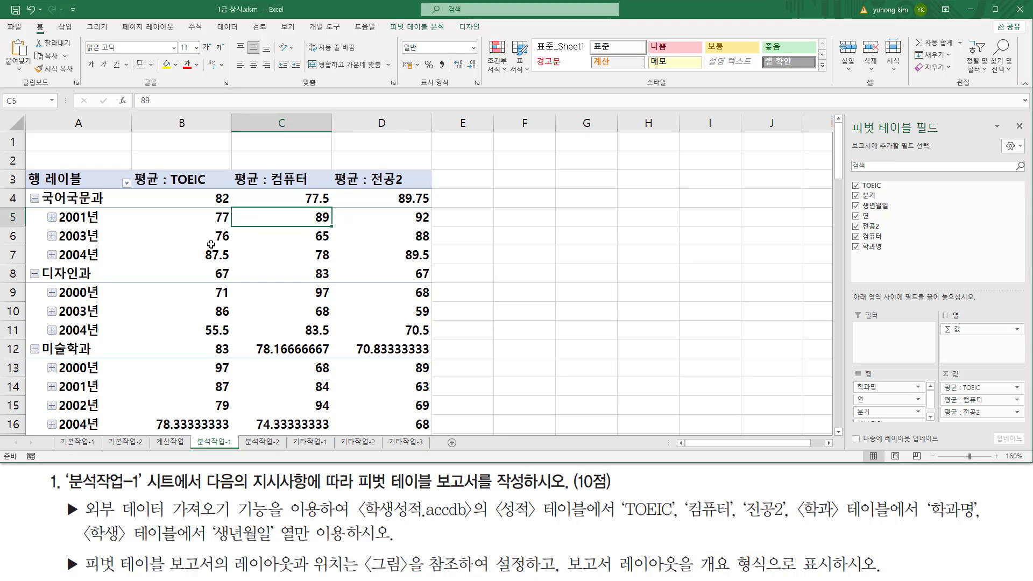
- Set the pivot table's report layout to outline form (개요 형식으로 표시)
click(186, 244)
click(270, 262)
click(296, 290)
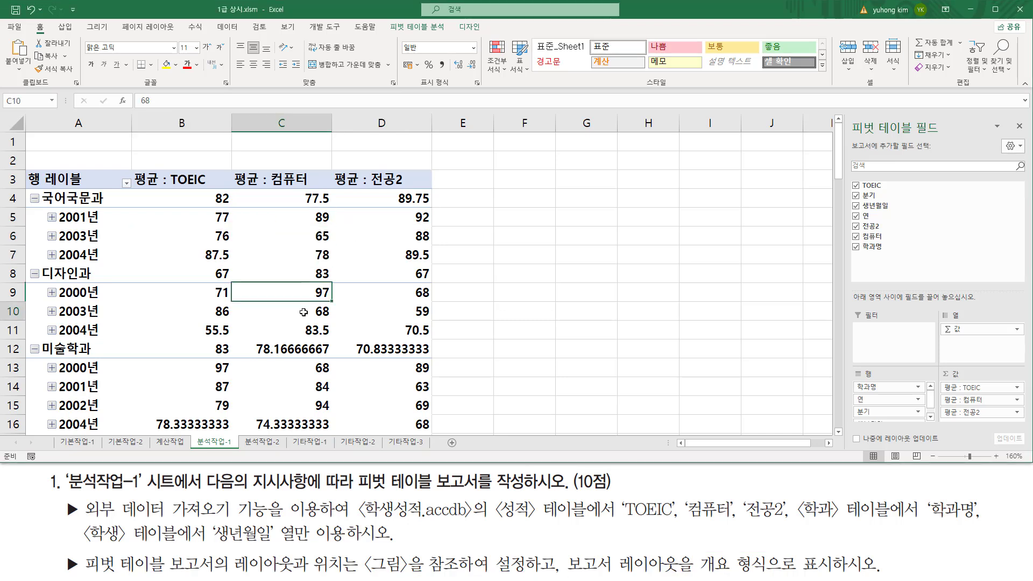
click(304, 312)
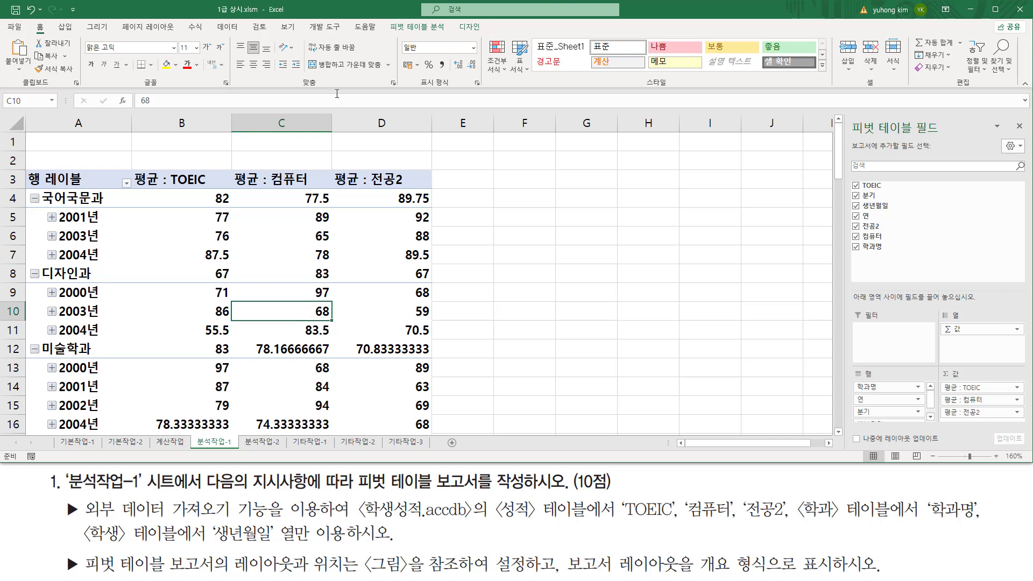
drag(384, 20, 487, 35)
key(Escape)
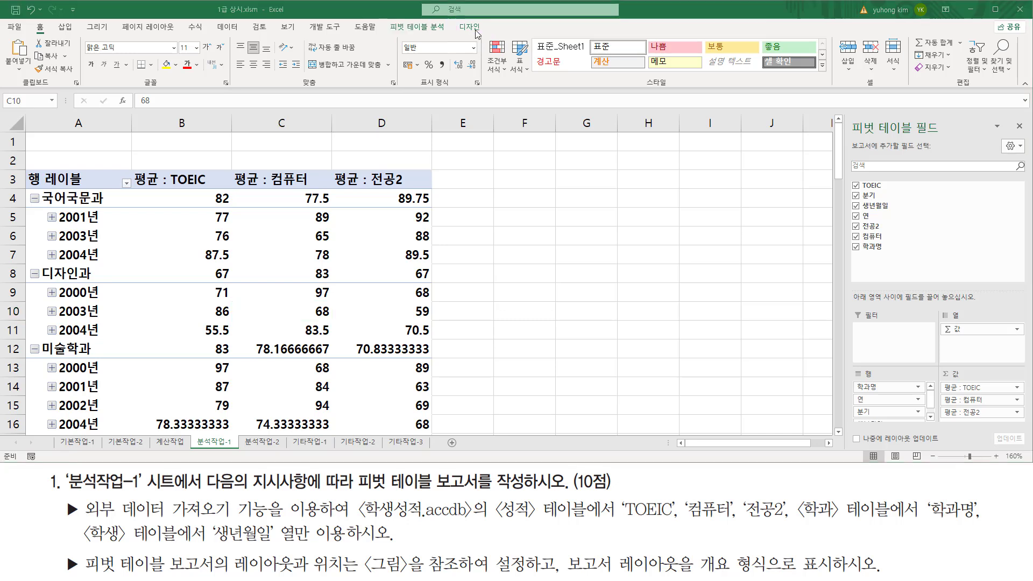
click(470, 27)
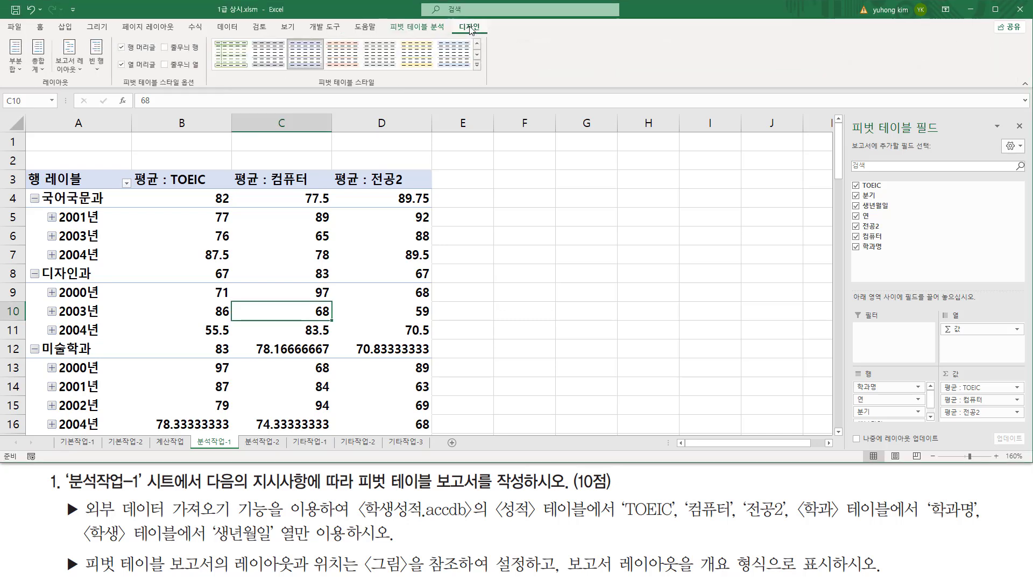
drag(454, 20, 486, 36)
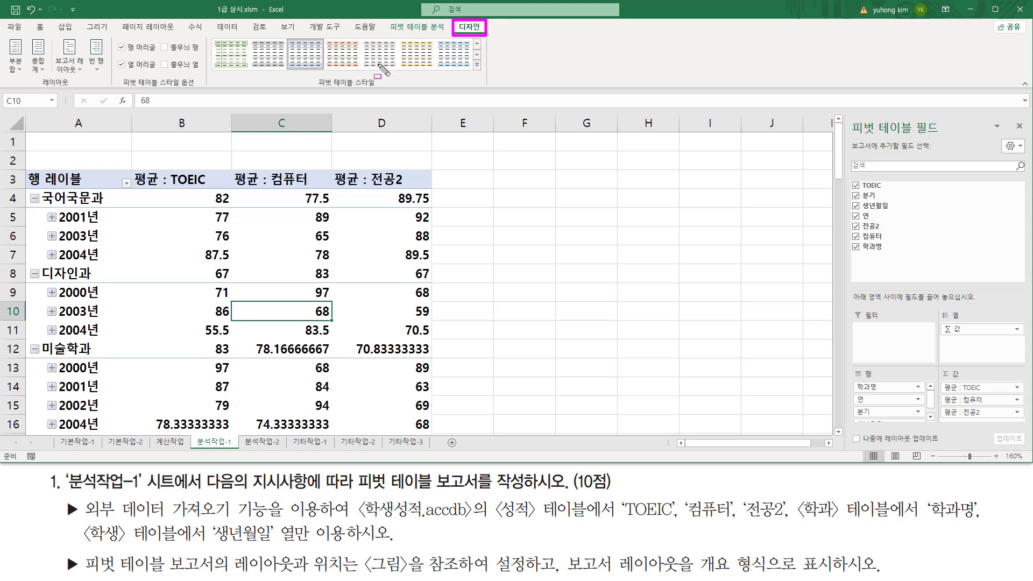
mouse_move(32, 91)
mouse_down()
mouse_move(81, 87)
mouse_move(77, 76)
mouse_up()
drag(53, 35, 87, 75)
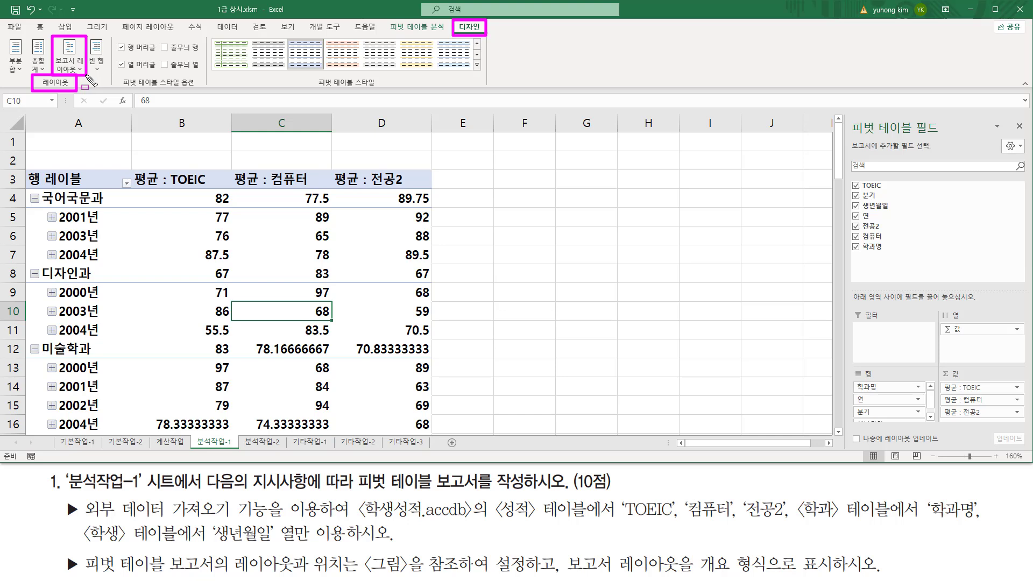
key(Escape)
click(70, 64)
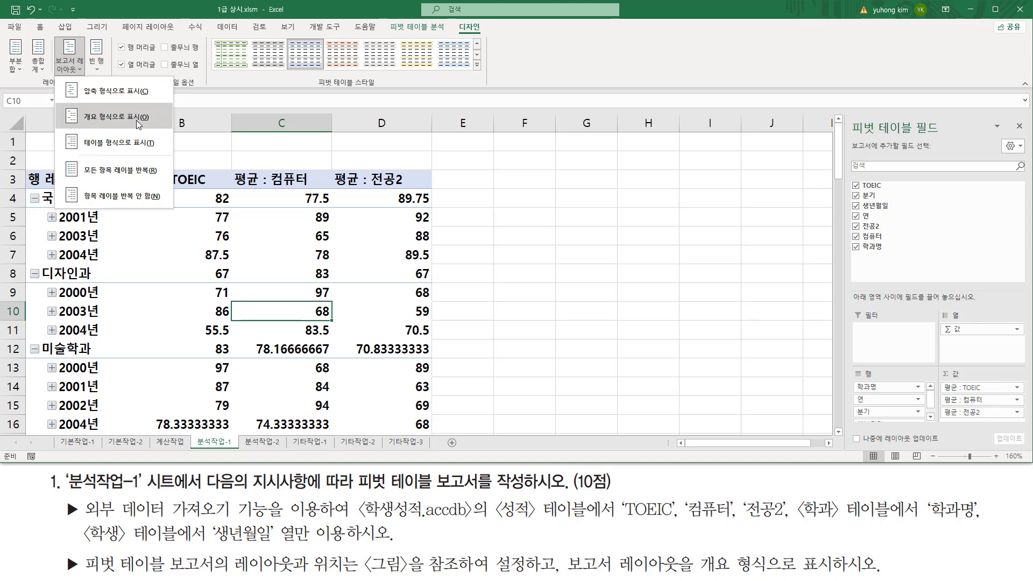
click(116, 116)
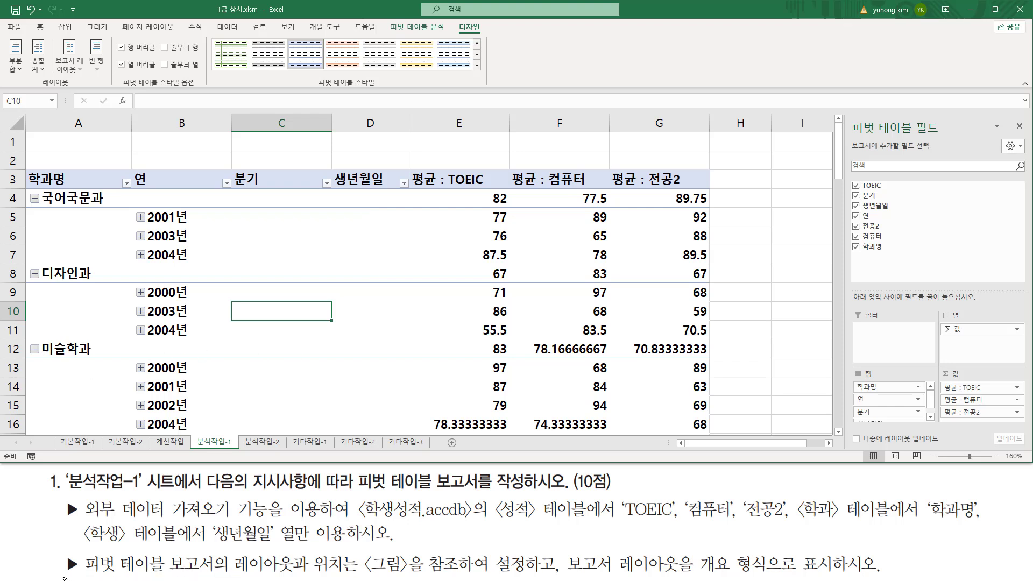
drag(58, 573, 888, 571)
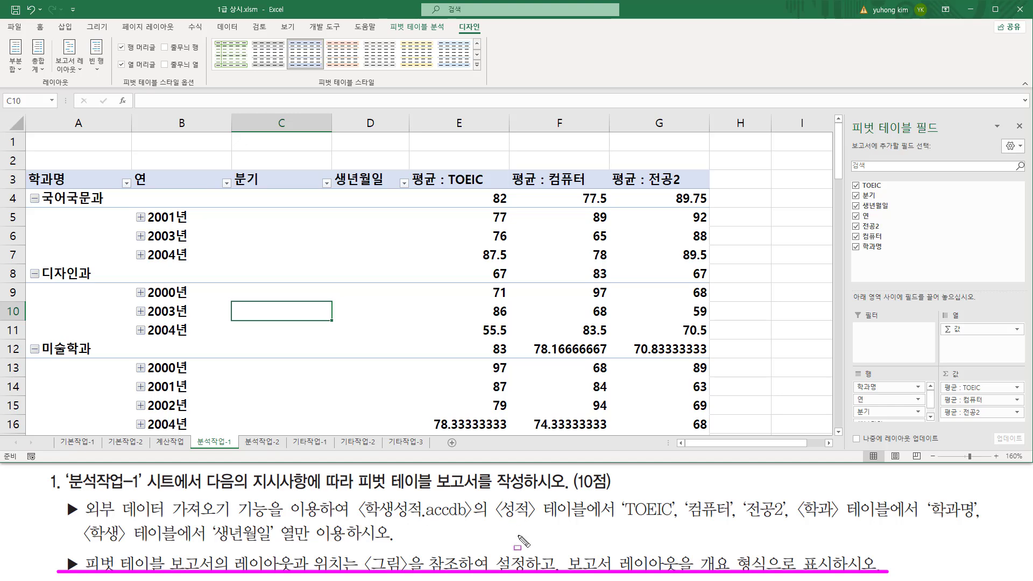
key(Escape)
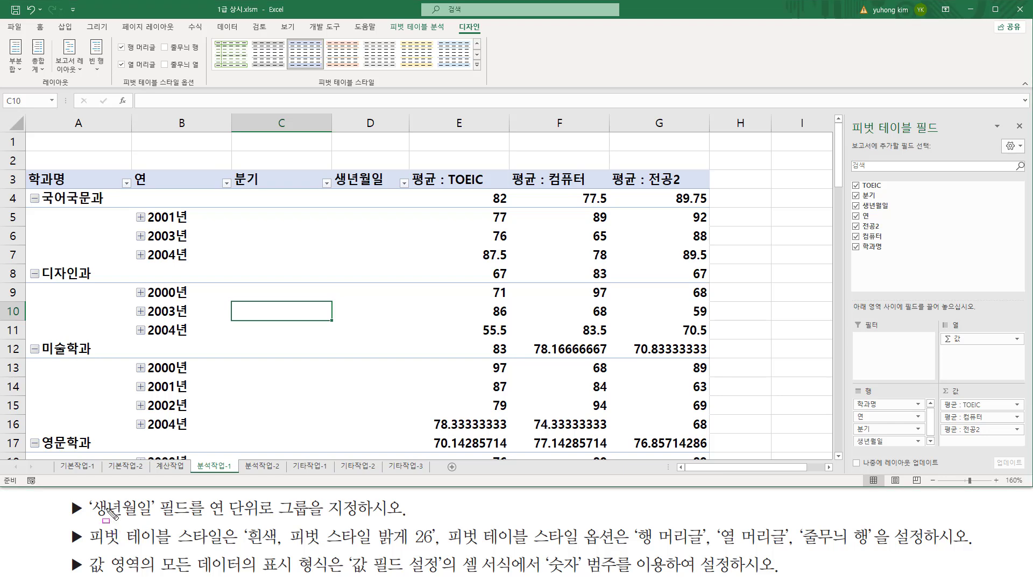
mouse_move(84, 492)
mouse_down()
mouse_move(117, 520)
mouse_move(260, 521)
mouse_move(283, 508)
mouse_move(410, 521)
mouse_up()
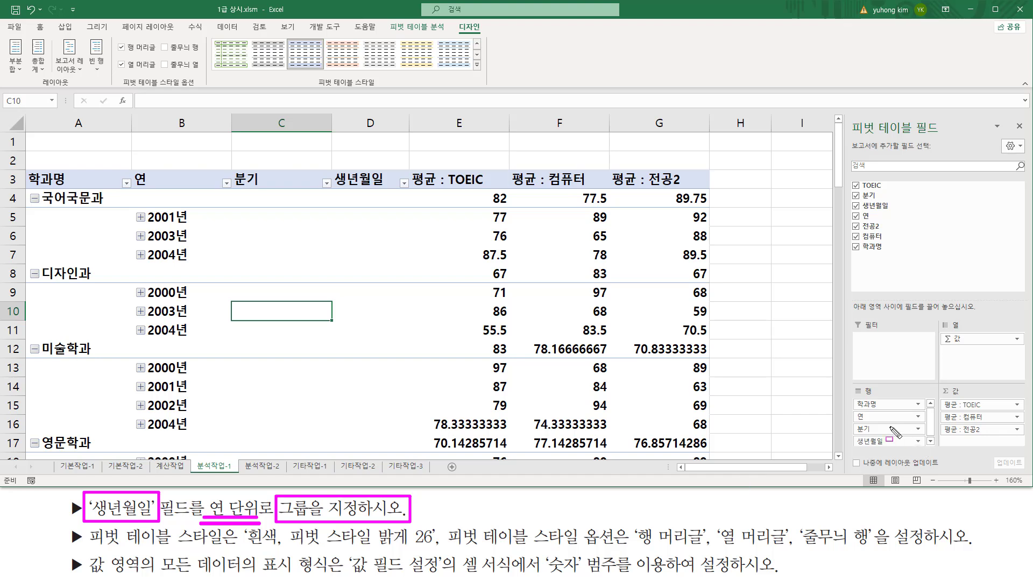
mouse_move(853, 436)
mouse_down()
mouse_move(911, 450)
mouse_move(852, 436)
mouse_move(852, 423)
mouse_move(932, 434)
mouse_up()
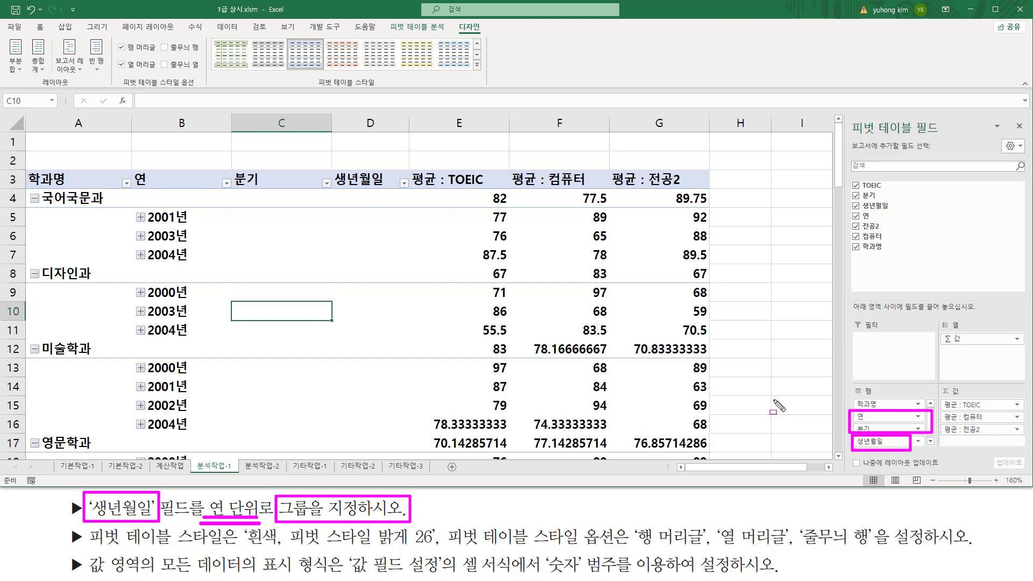
mouse_move(132, 168)
mouse_down()
mouse_move(166, 188)
mouse_move(392, 186)
mouse_up()
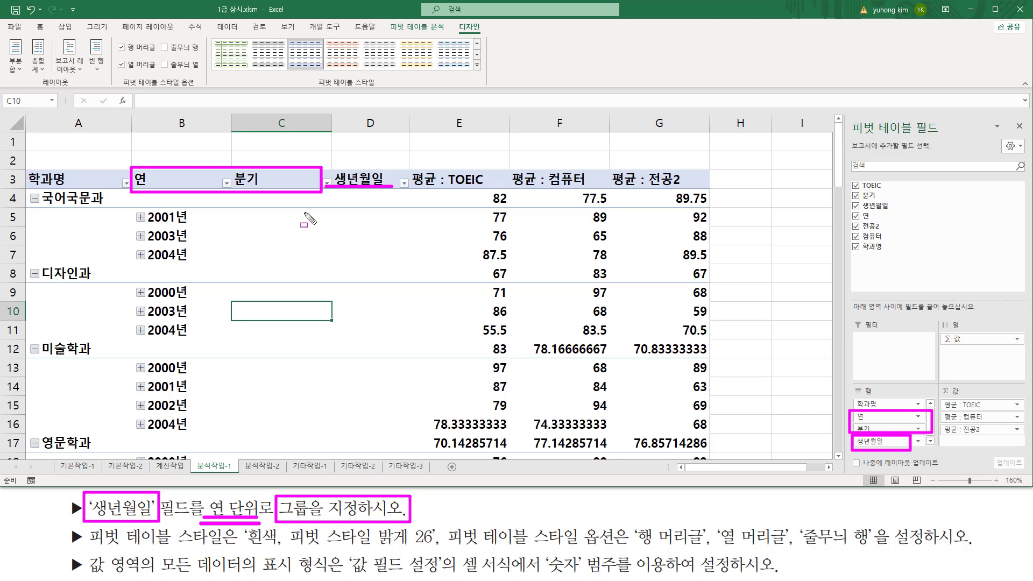
key(Escape)
- Group the pivot table's 생년월일 field by years (연) only, removing months (월) and quarters (분기) from the grouping
click(337, 176)
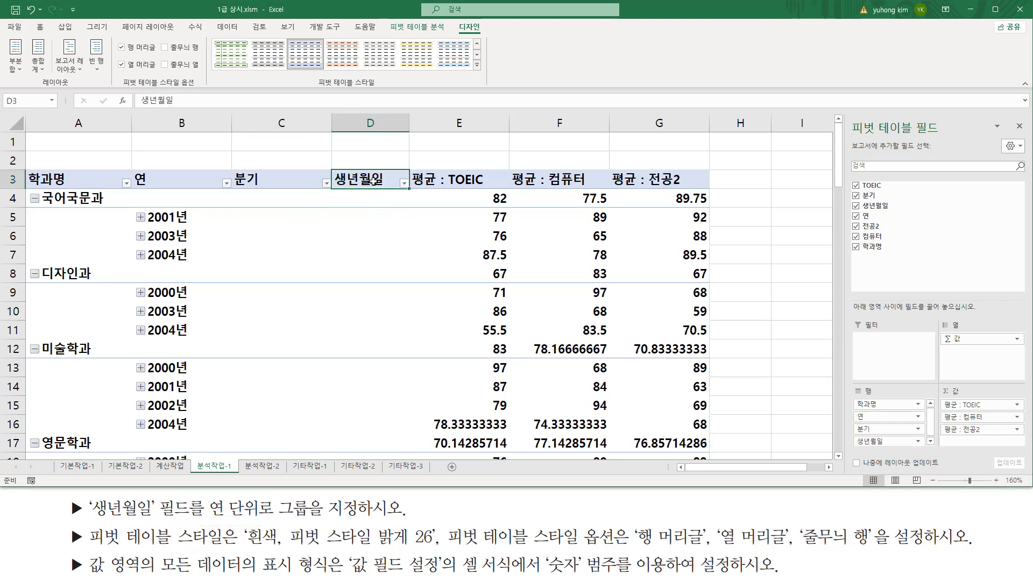
right_click(361, 180)
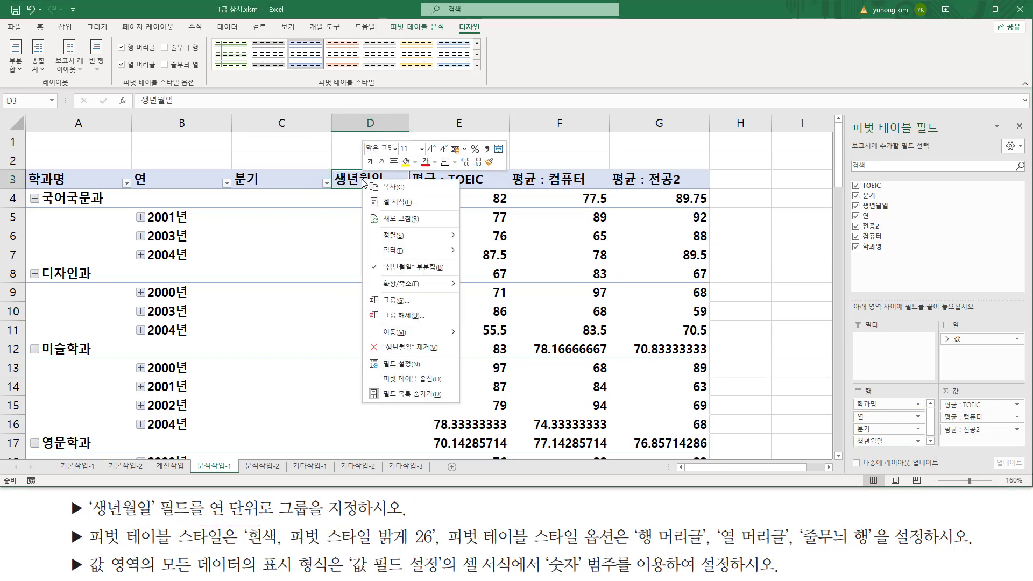
click(397, 305)
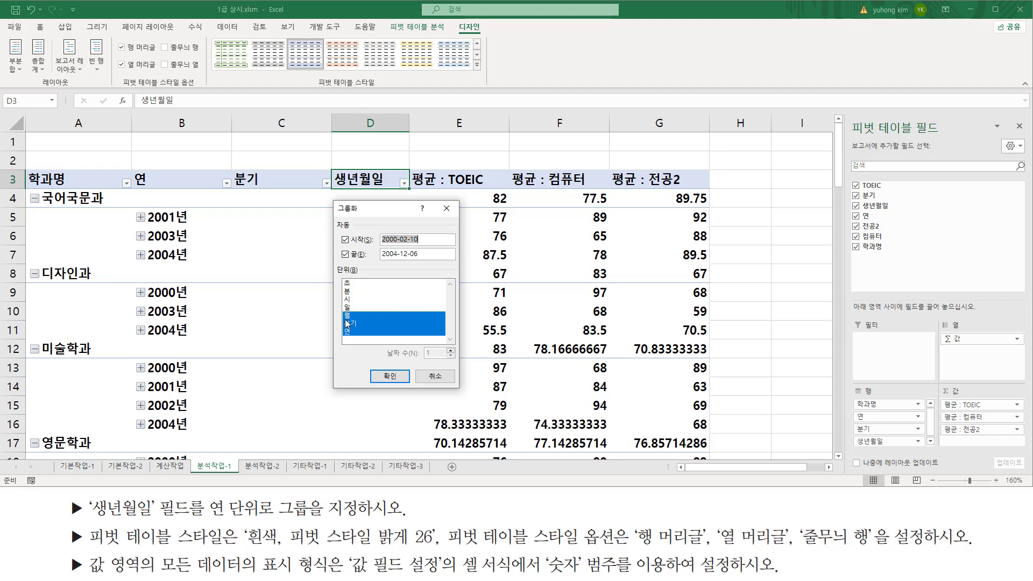
key(ctrl+2)
mouse_move(338, 310)
mouse_down()
mouse_move(377, 337)
mouse_move(453, 339)
mouse_up()
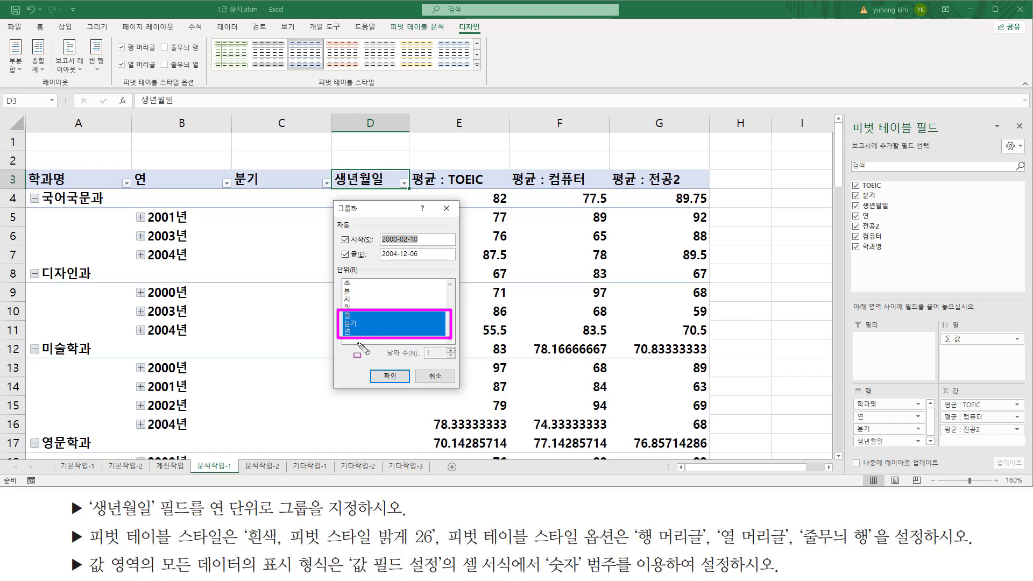
drag(204, 519, 263, 520)
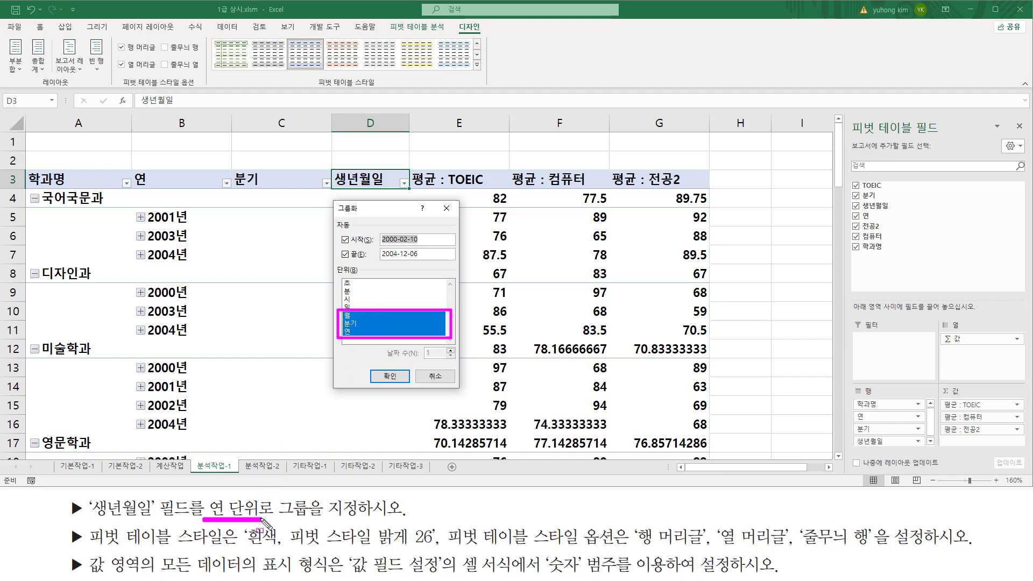
key(Escape)
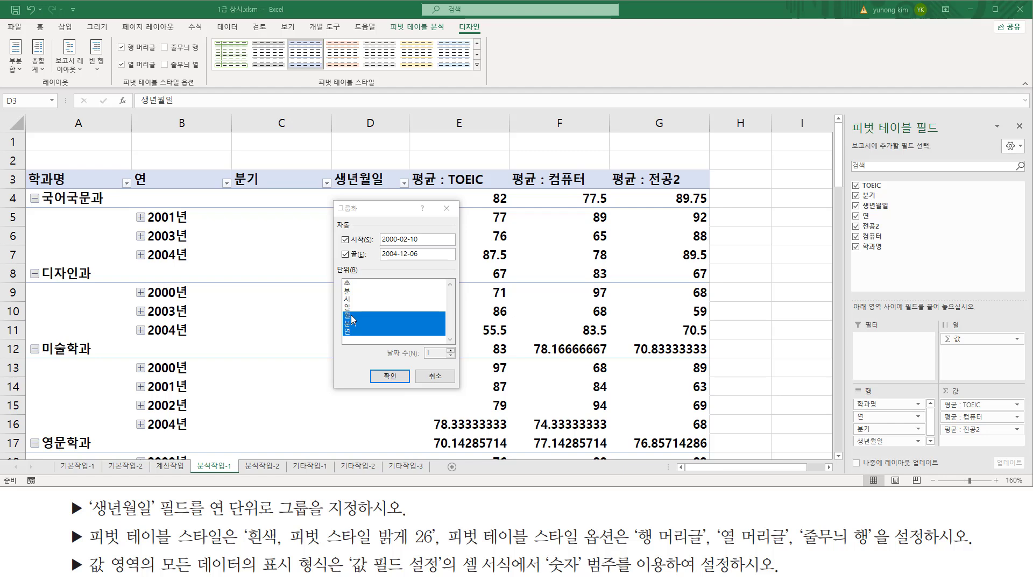
click(351, 315)
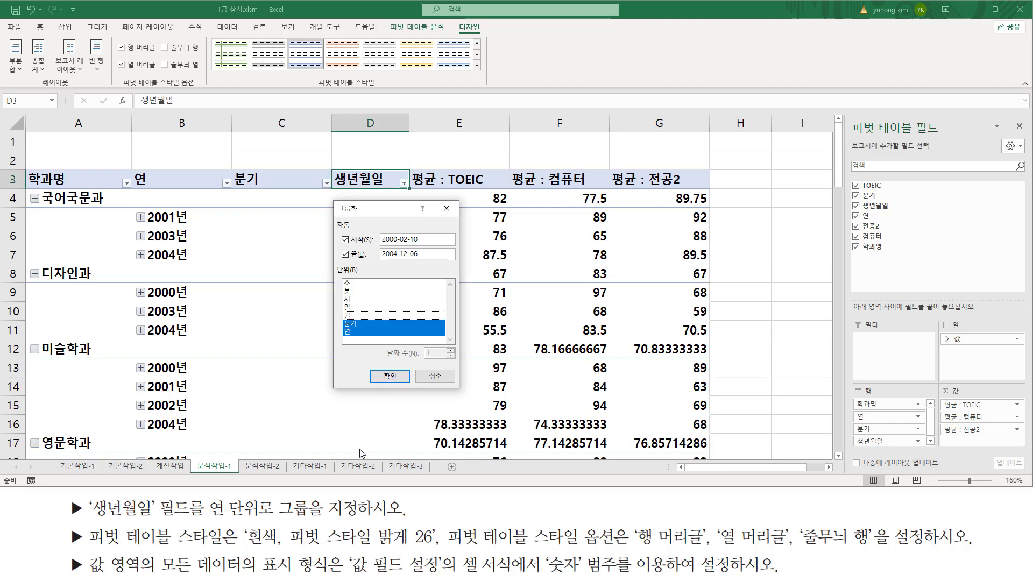
click(355, 325)
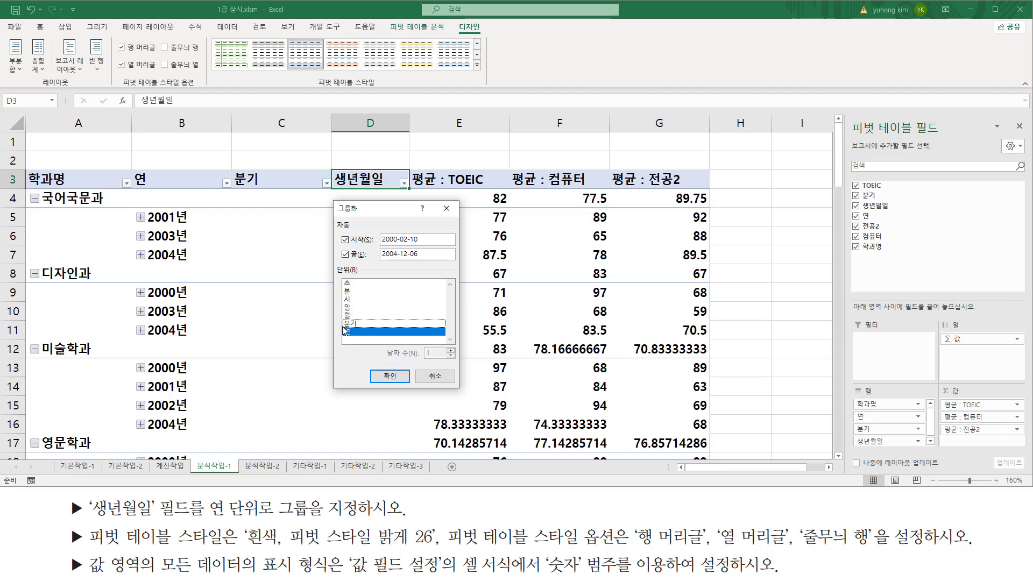
mouse_move(339, 323)
mouse_down()
mouse_move(384, 344)
mouse_move(449, 340)
mouse_up()
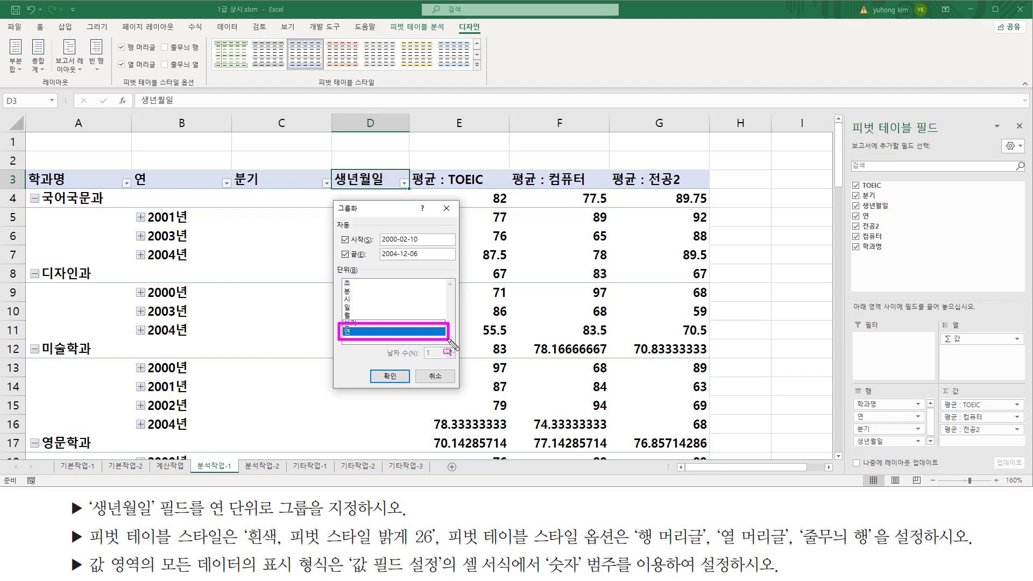
drag(203, 520, 268, 520)
drag(372, 366, 407, 385)
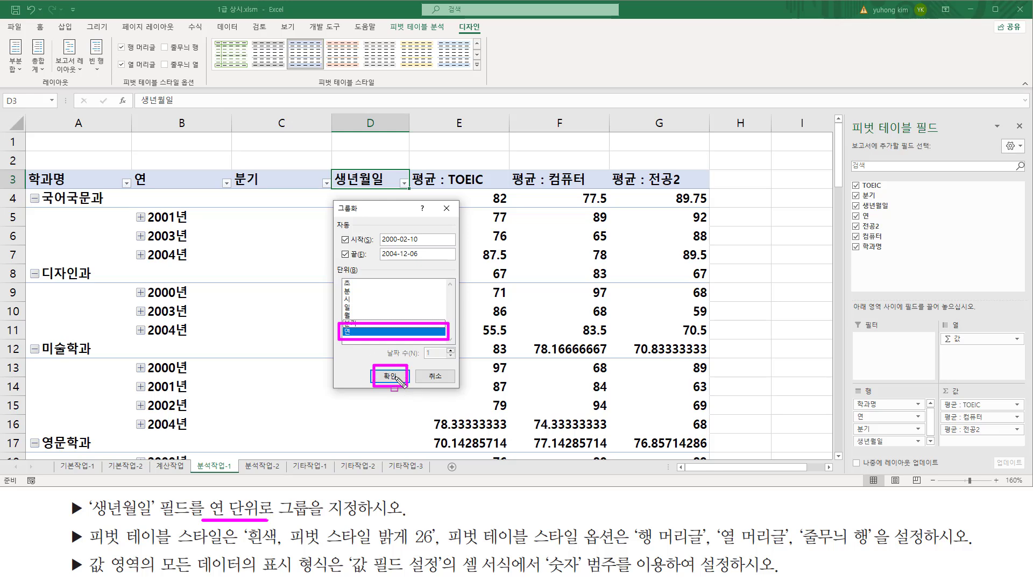
click(397, 378)
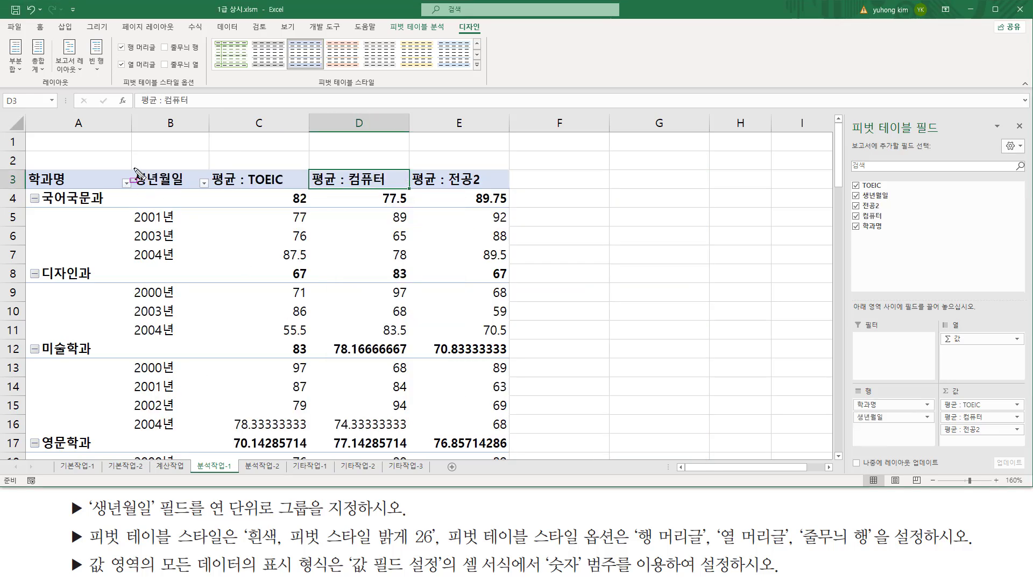
mouse_move(134, 168)
mouse_down()
mouse_move(198, 190)
mouse_move(195, 445)
mouse_up()
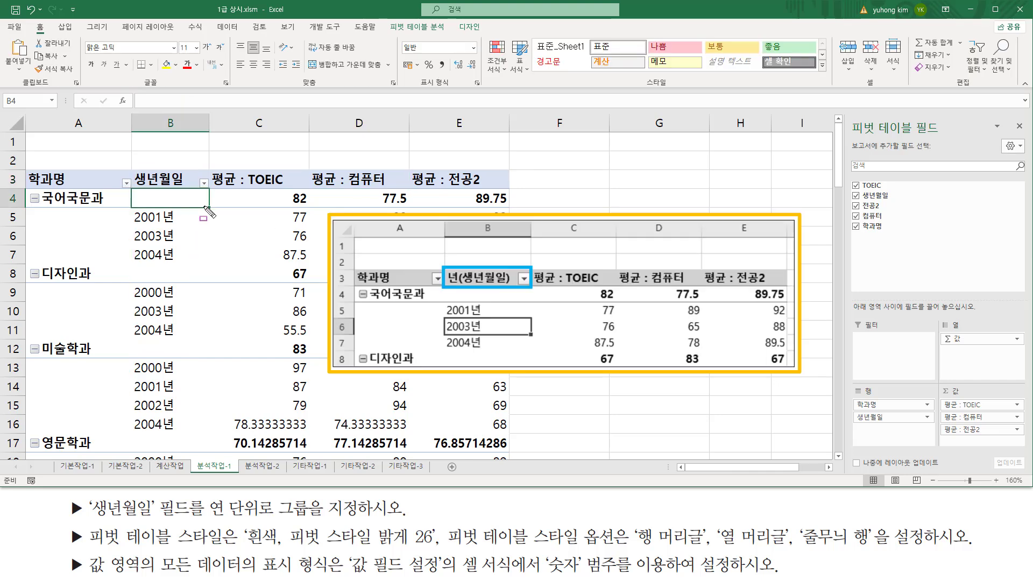
drag(129, 164, 208, 189)
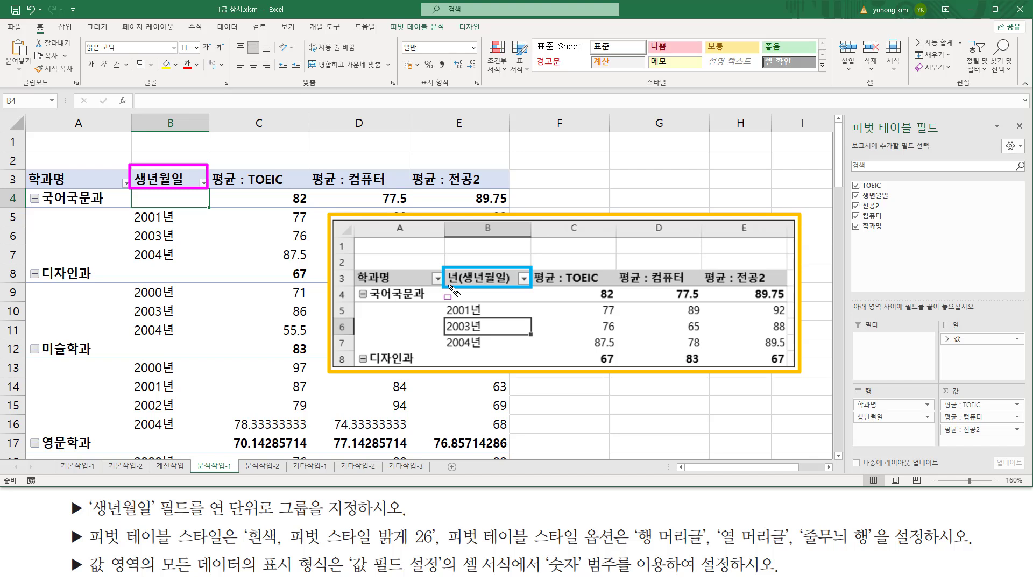
drag(448, 286, 505, 287)
mouse_move(28, 145)
mouse_down()
mouse_move(444, 432)
mouse_move(517, 447)
mouse_up()
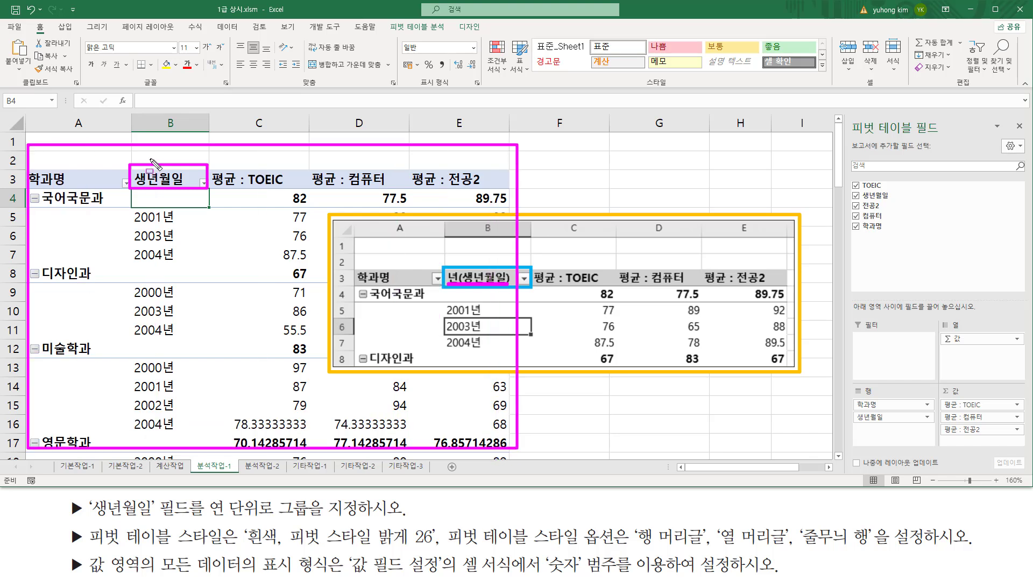
mouse_move(135, 194)
mouse_down()
mouse_move(186, 192)
mouse_move(185, 157)
mouse_up()
key(Escape)
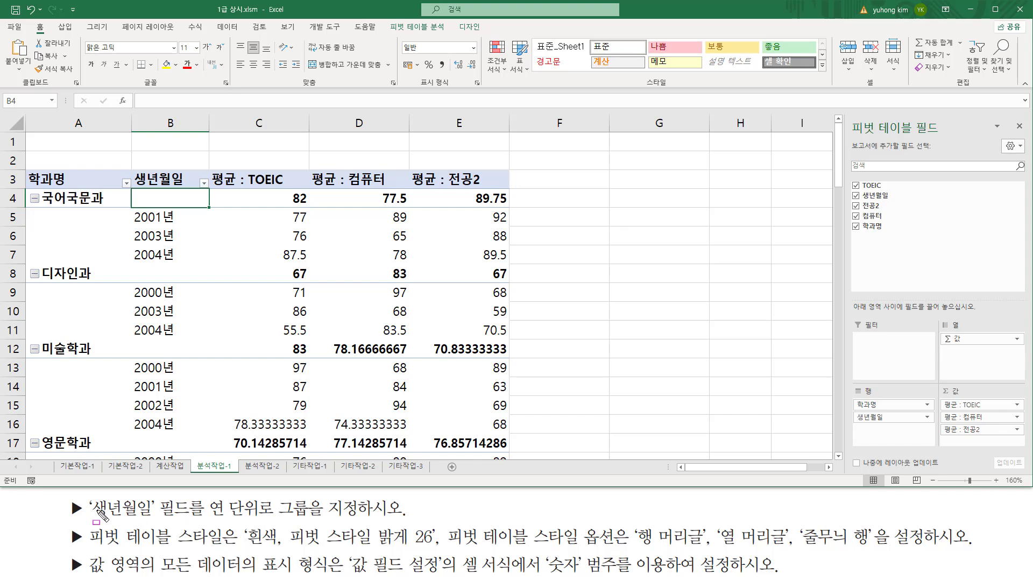
drag(90, 509, 409, 508)
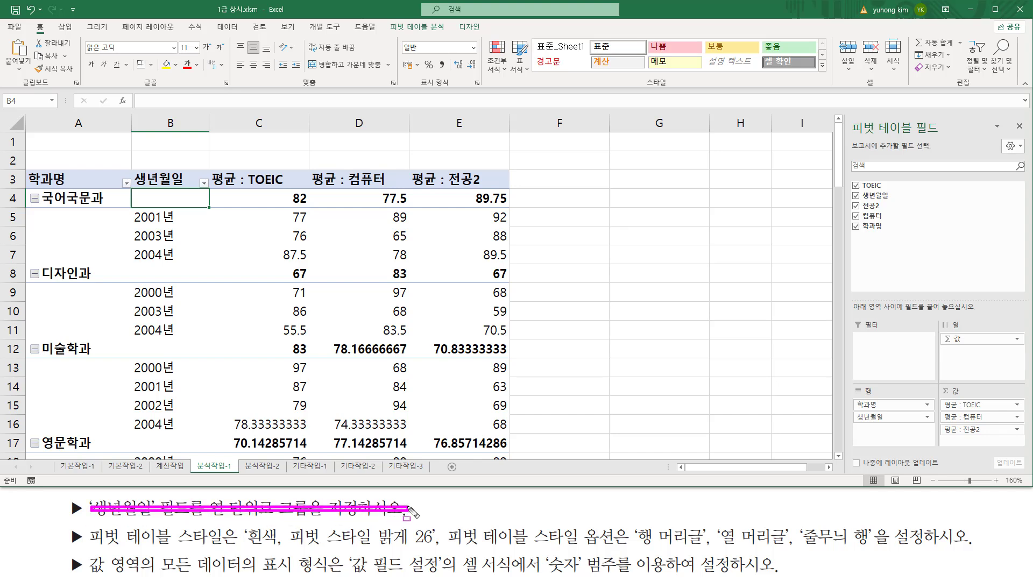
key(Escape)
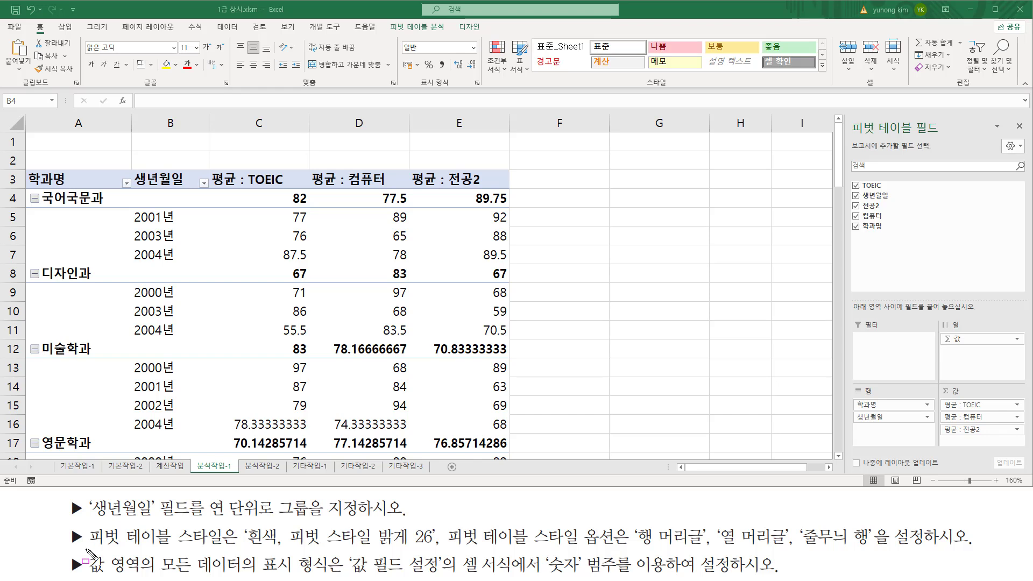
drag(86, 550, 441, 551)
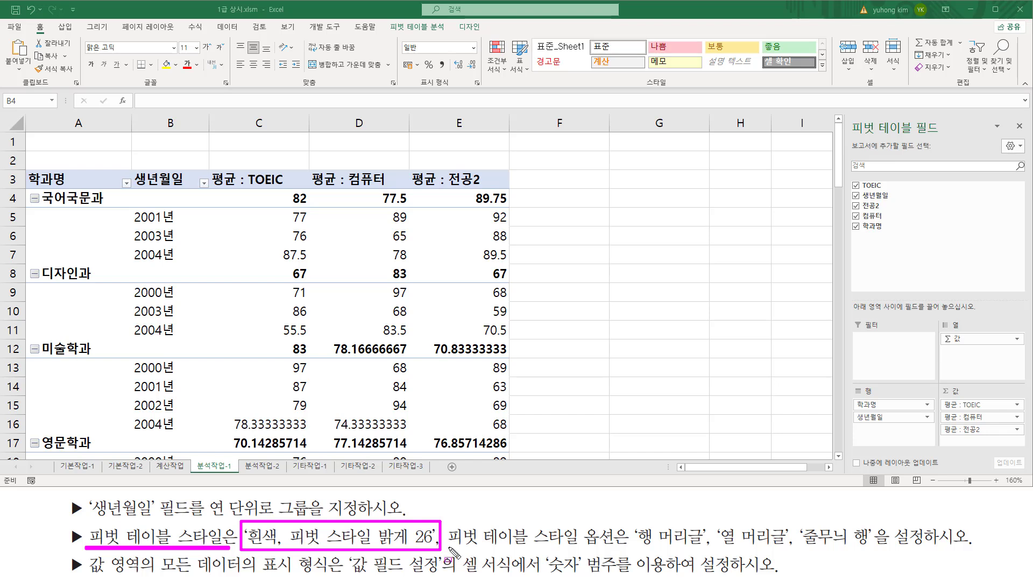
mouse_move(447, 549)
mouse_down()
mouse_move(711, 549)
mouse_move(730, 563)
mouse_move(802, 560)
mouse_move(796, 549)
mouse_move(869, 554)
mouse_up()
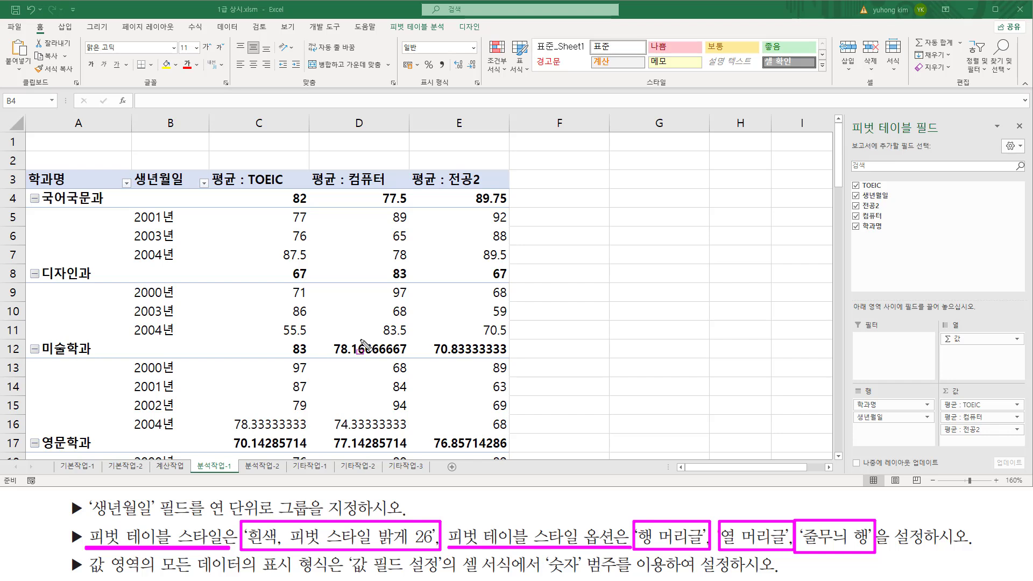
key(Escape)
- Apply the pivot table style '흰색, 피벗 스타일 밝게 26' to the pivot table
click(349, 250)
click(246, 253)
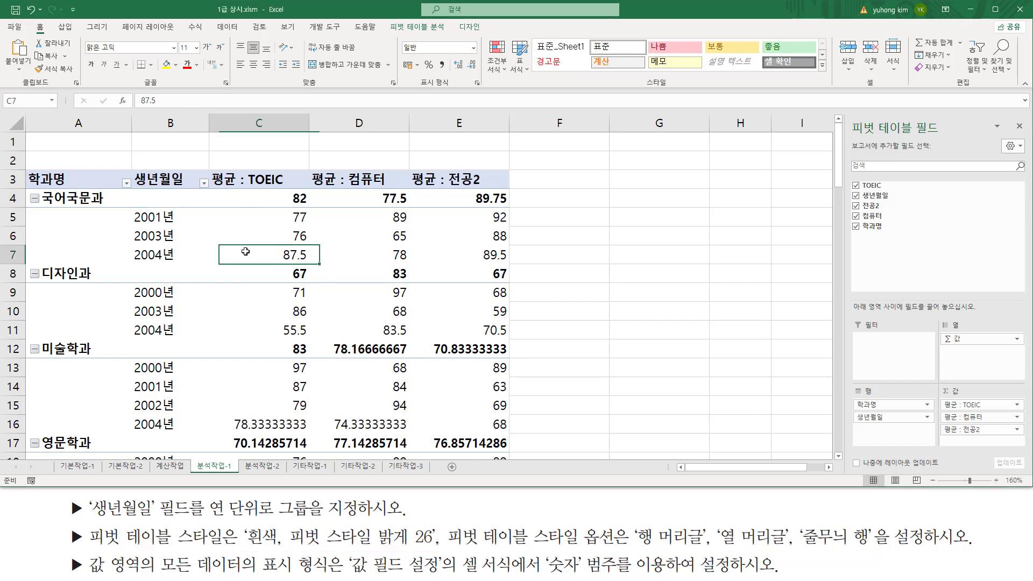
click(249, 306)
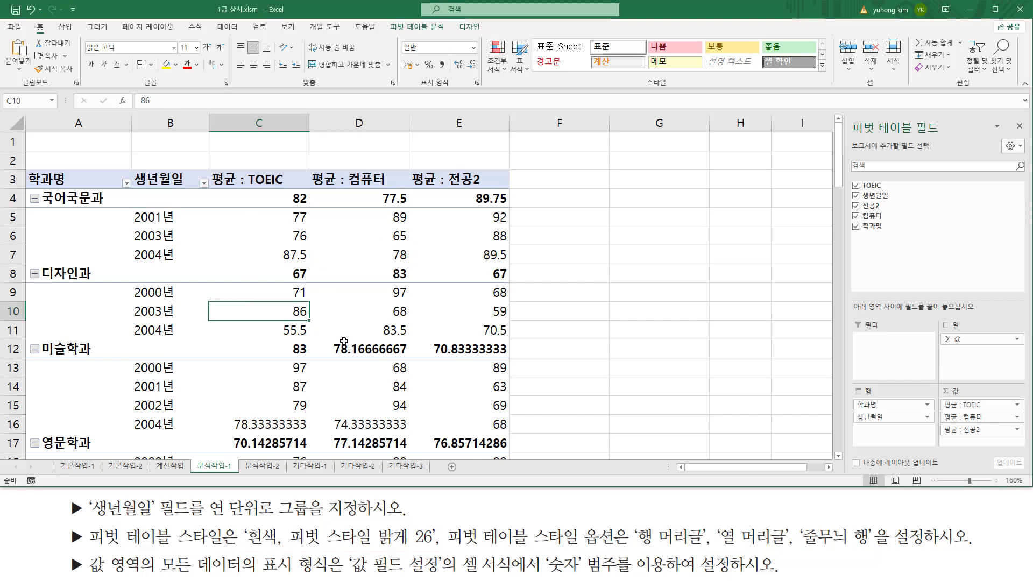
key(ctrl+2)
drag(86, 547, 231, 549)
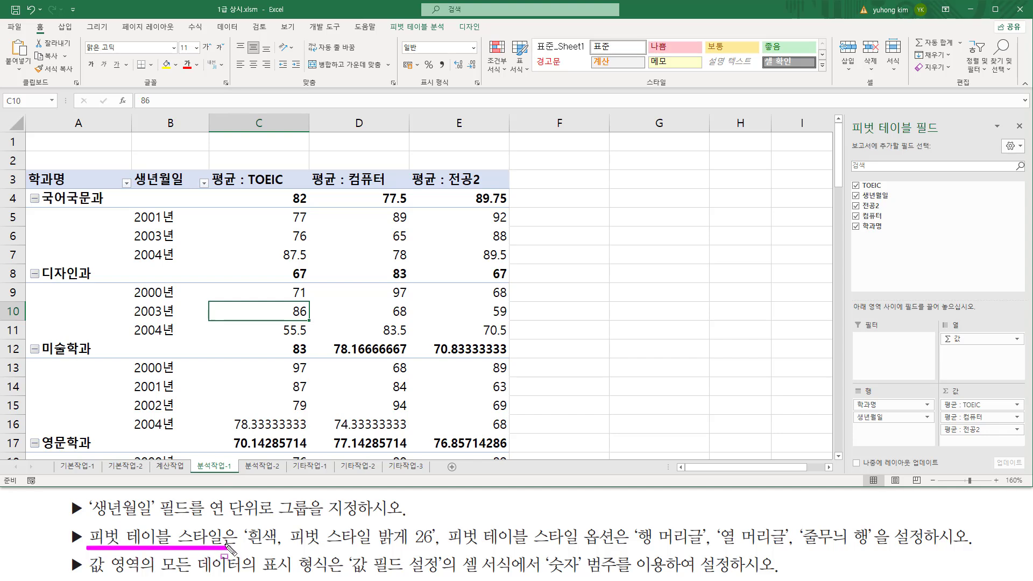
drag(458, 19, 485, 36)
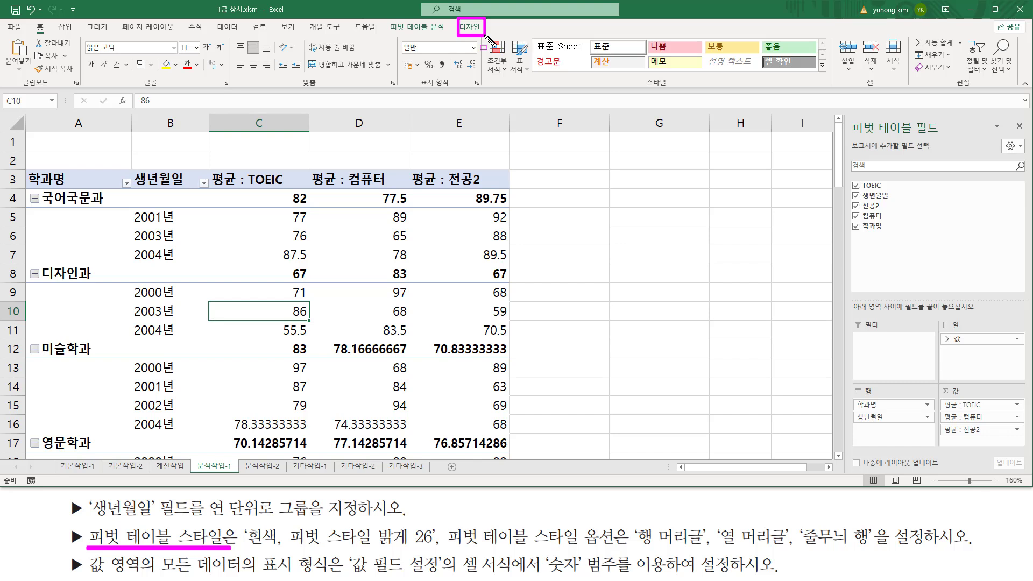
key(Escape)
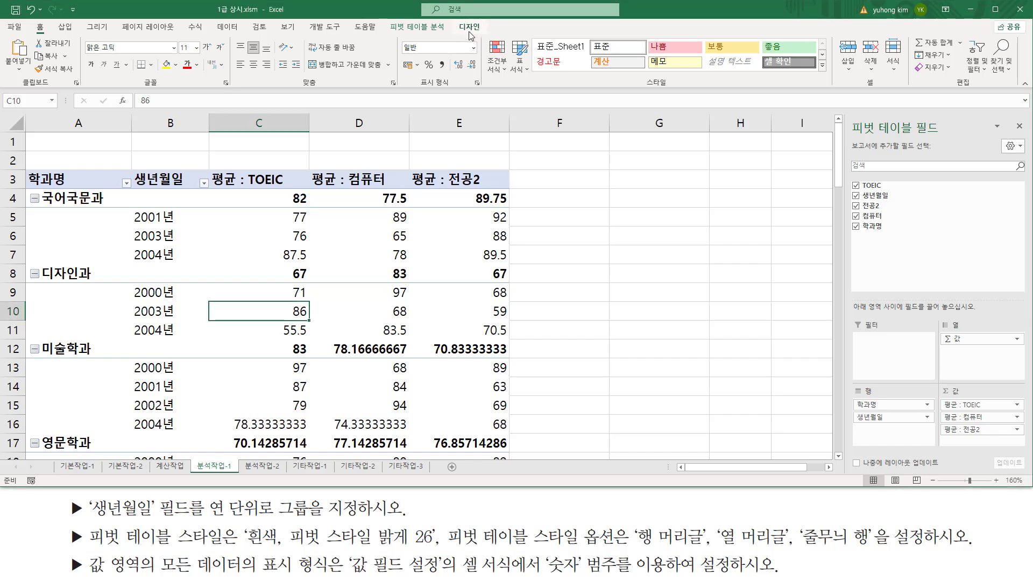
click(469, 28)
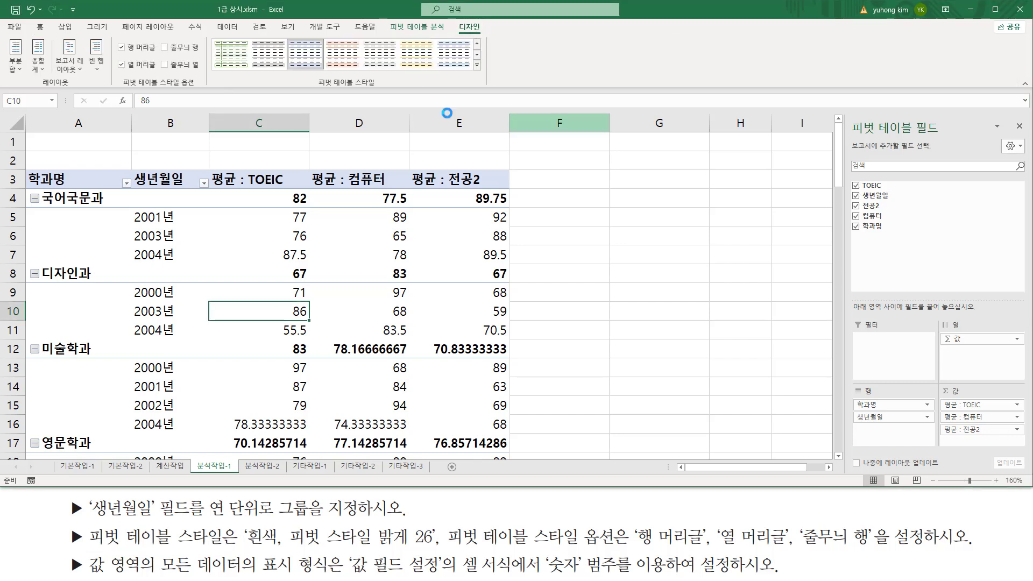
drag(311, 87, 384, 86)
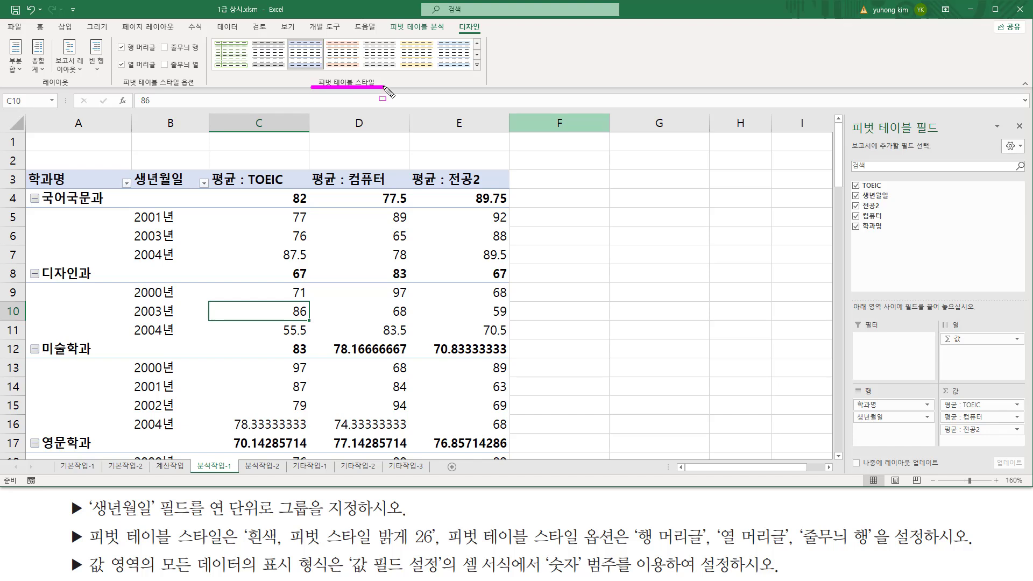
drag(212, 37, 469, 72)
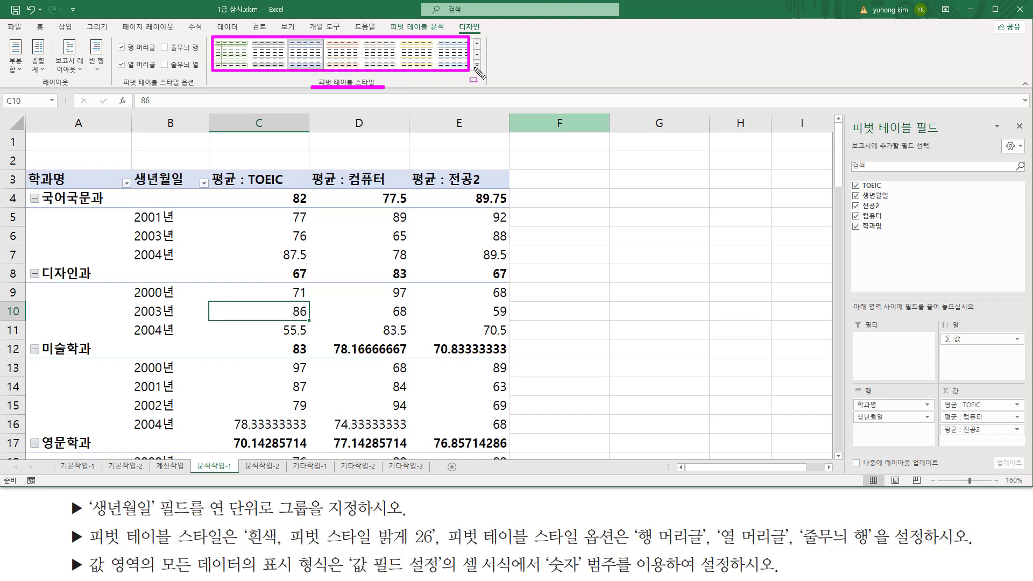
drag(472, 58, 485, 71)
key(Escape)
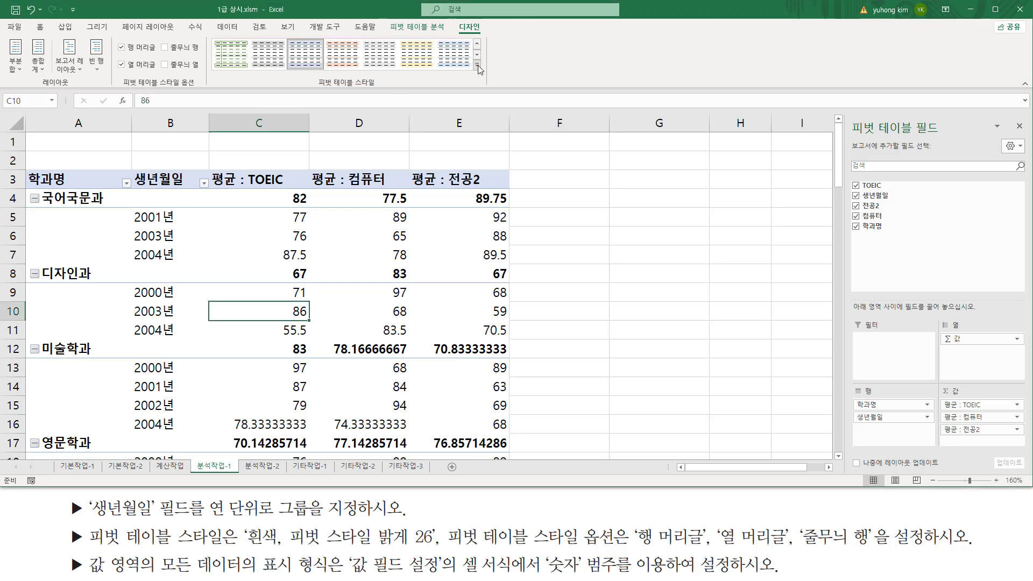
click(477, 65)
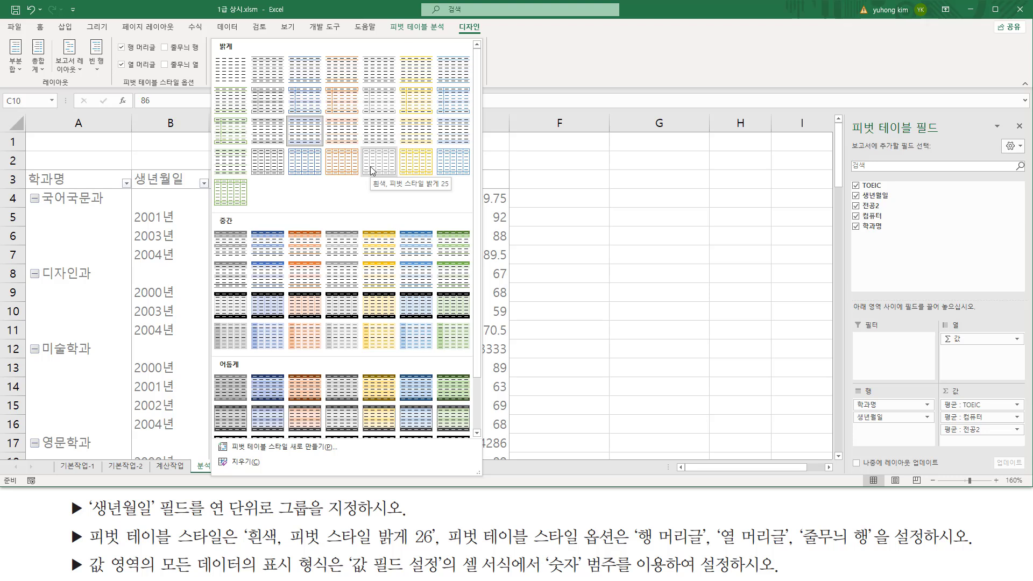
click(418, 162)
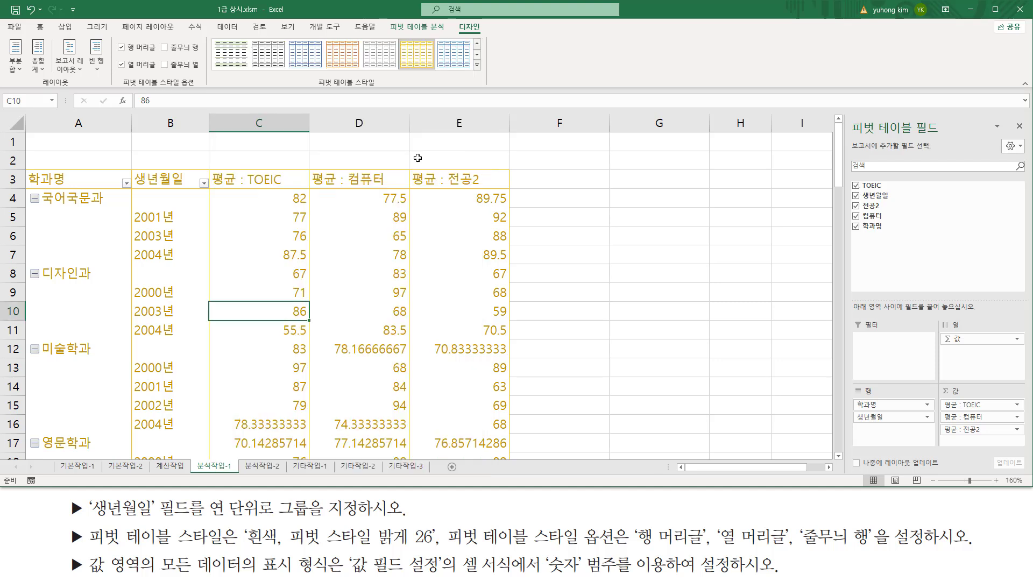
- Turn on the banded rows (줄무늬 행) style option for the pivot table
mouse_move(437, 521)
mouse_down()
mouse_move(437, 554)
mouse_move(878, 549)
mouse_up()
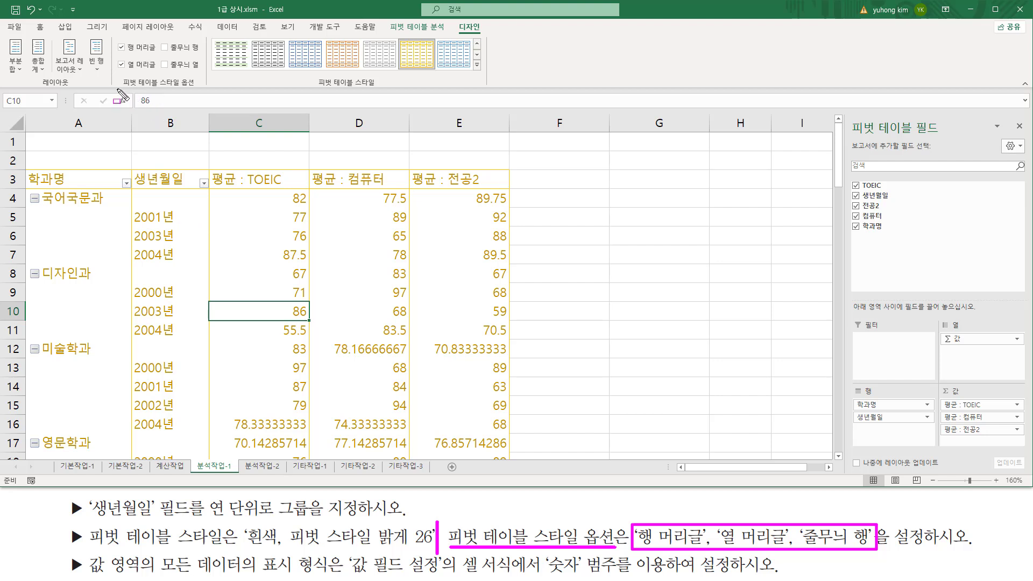
mouse_move(118, 90)
mouse_down()
mouse_move(189, 89)
mouse_move(197, 77)
mouse_up()
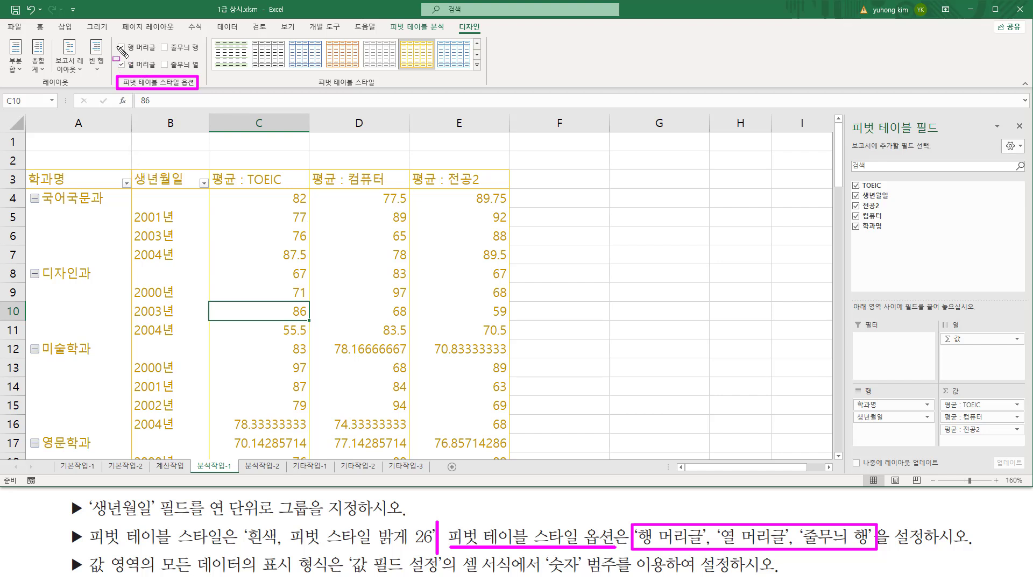
mouse_move(113, 38)
mouse_down()
mouse_move(135, 70)
mouse_move(158, 72)
mouse_up()
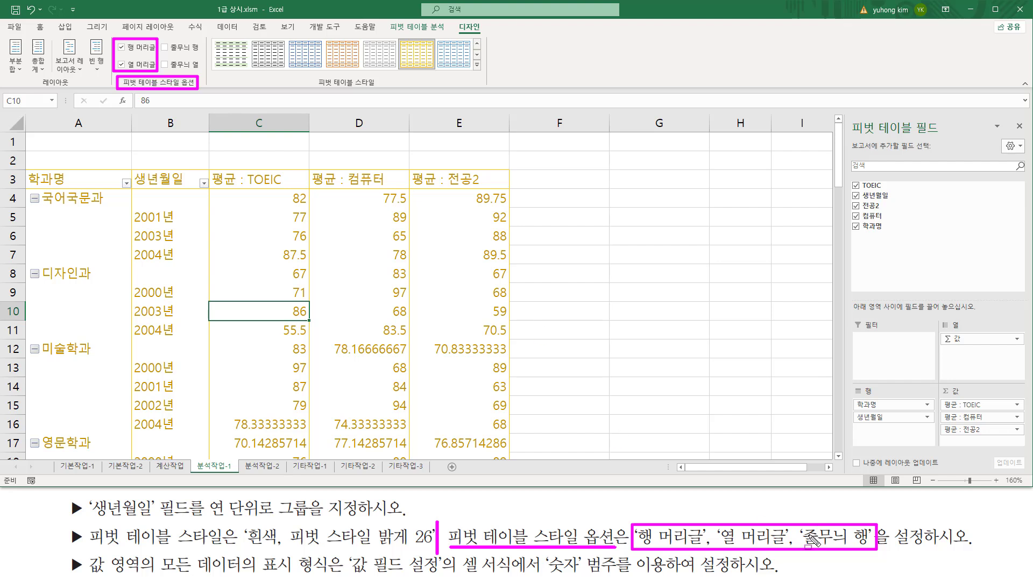
drag(801, 545, 868, 546)
drag(160, 53, 179, 53)
key(Escape)
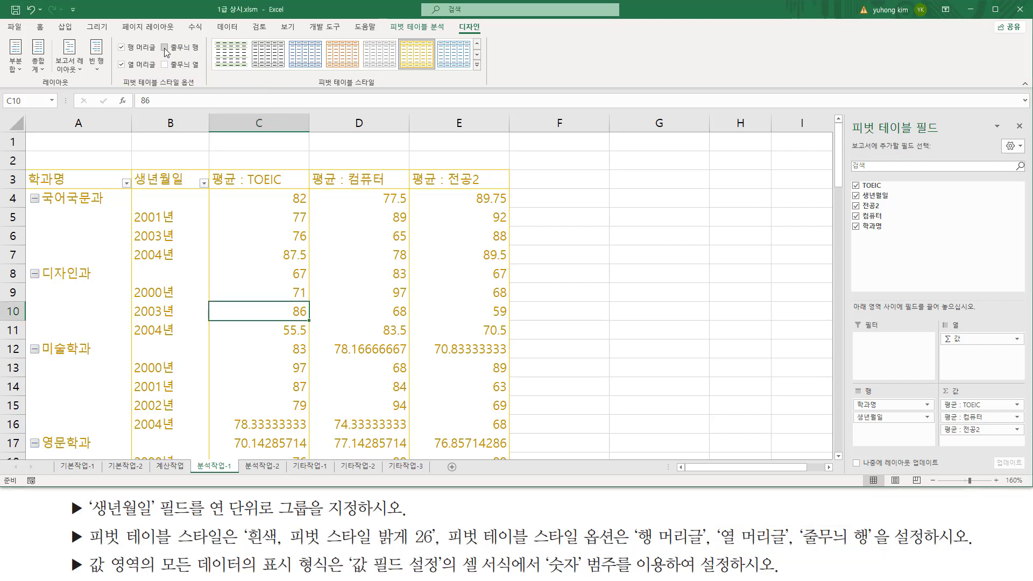
click(164, 48)
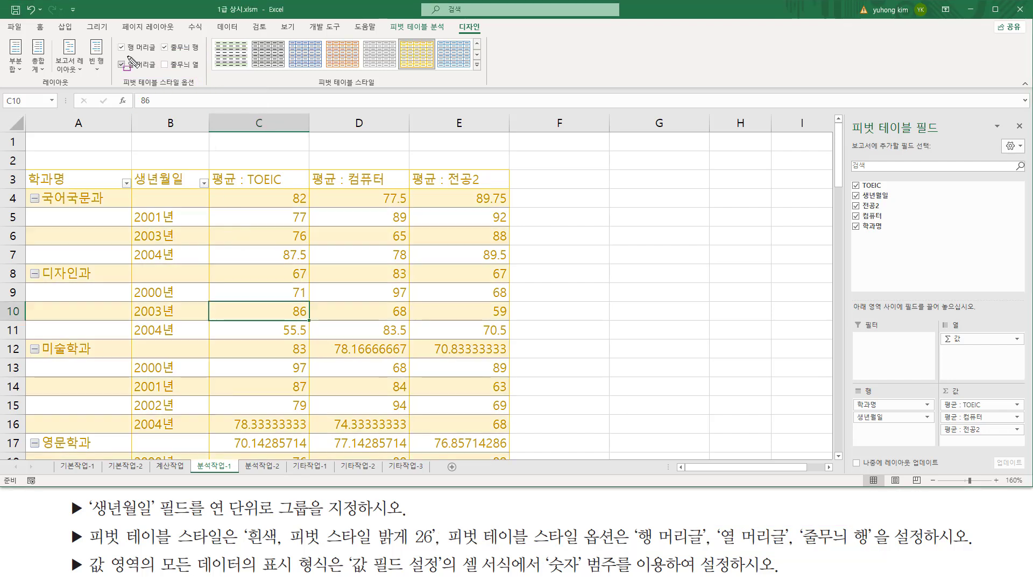
- Review the pivot table style options and the requirement to format all value-area data with the 숫자 category
drag(118, 89, 203, 89)
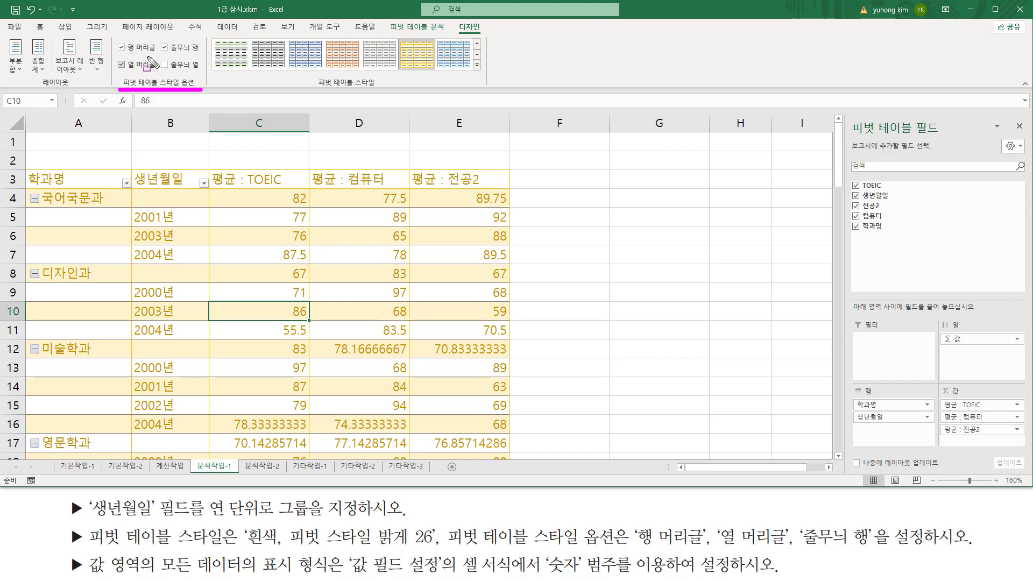
mouse_move(114, 36)
mouse_down()
mouse_move(119, 70)
mouse_move(160, 73)
mouse_move(208, 45)
mouse_up()
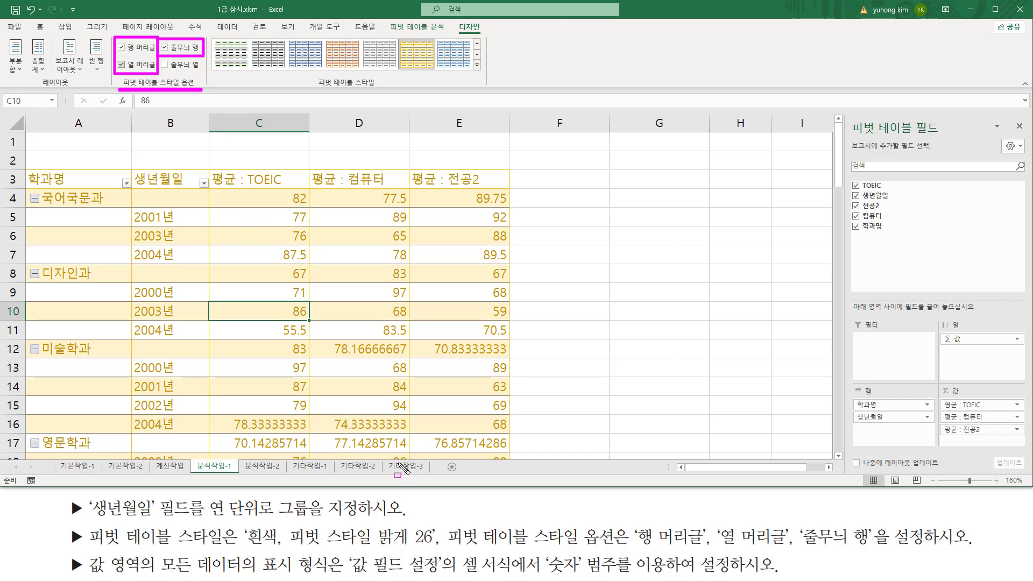
key(Escape)
drag(68, 537, 983, 536)
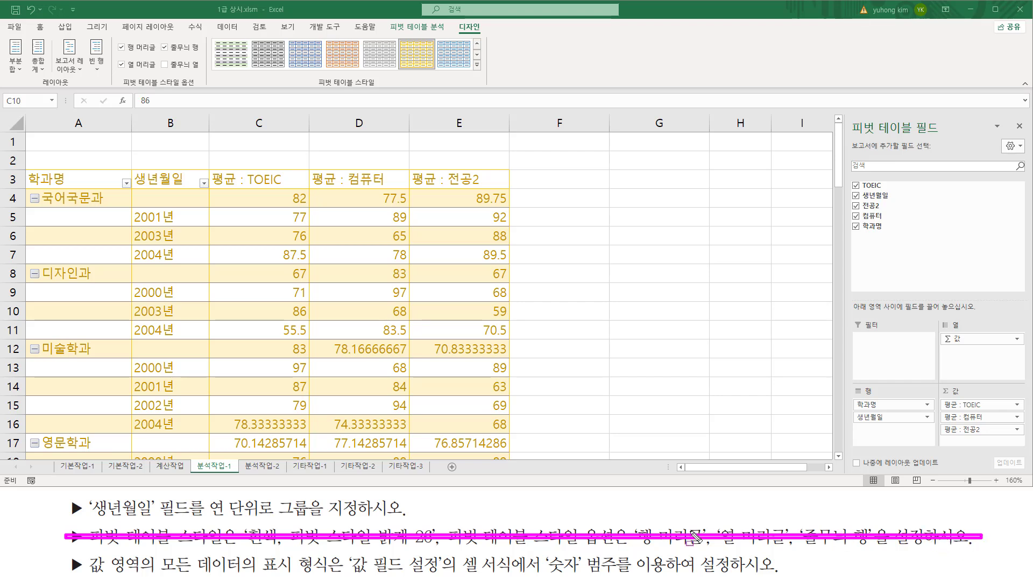
key(Escape)
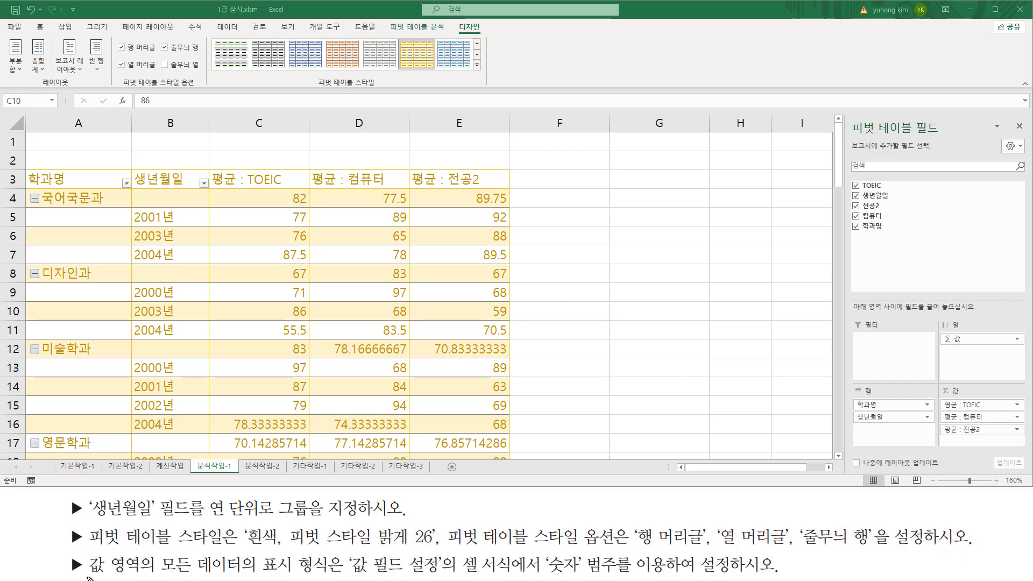
mouse_move(85, 573)
mouse_down()
mouse_move(151, 574)
mouse_move(161, 556)
mouse_move(175, 568)
mouse_move(233, 574)
mouse_move(243, 549)
mouse_move(428, 574)
mouse_move(442, 551)
mouse_move(512, 573)
mouse_up()
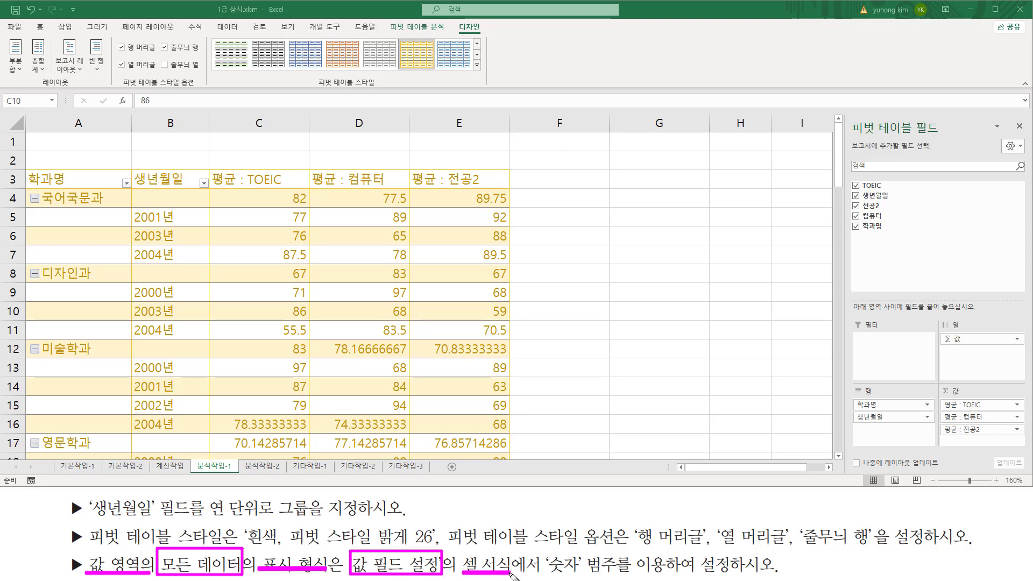
mouse_move(560, 550)
mouse_down()
mouse_move(549, 576)
mouse_move(618, 577)
mouse_up()
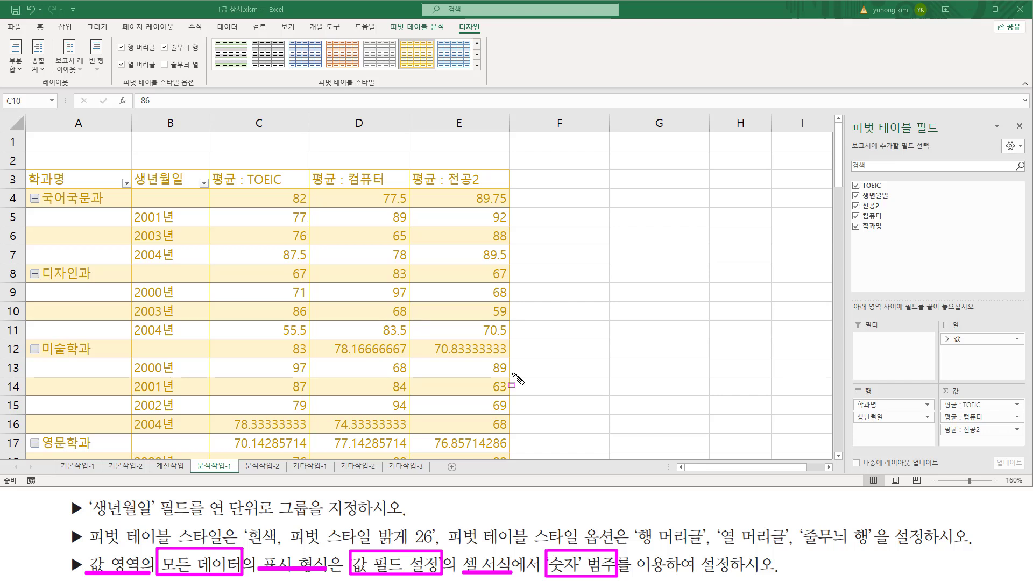
key(Escape)
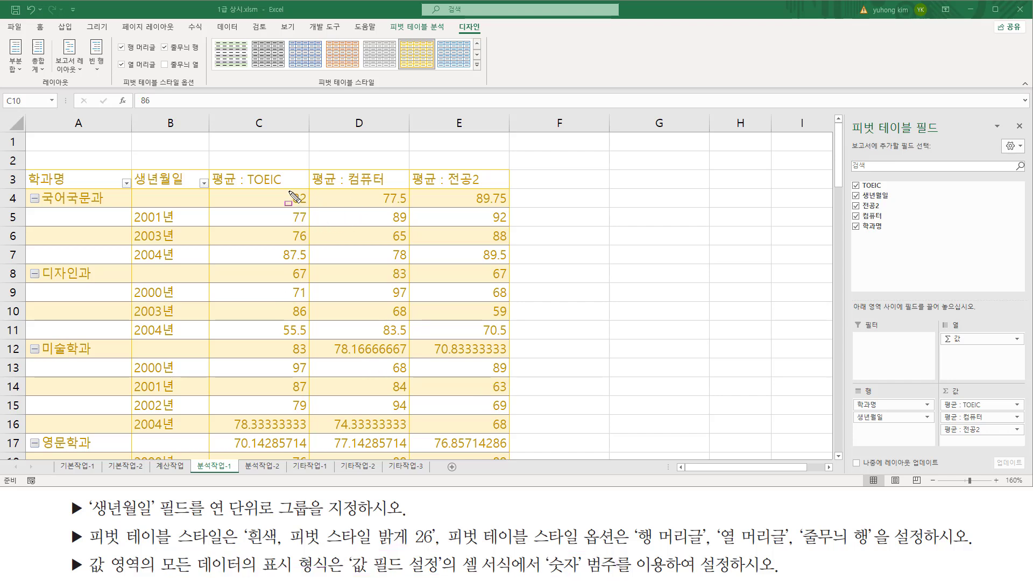
- Examine the decimal places in the TOEIC, 컴퓨터 and 전공2 averages and compare them with the expected result
drag(287, 189, 311, 261)
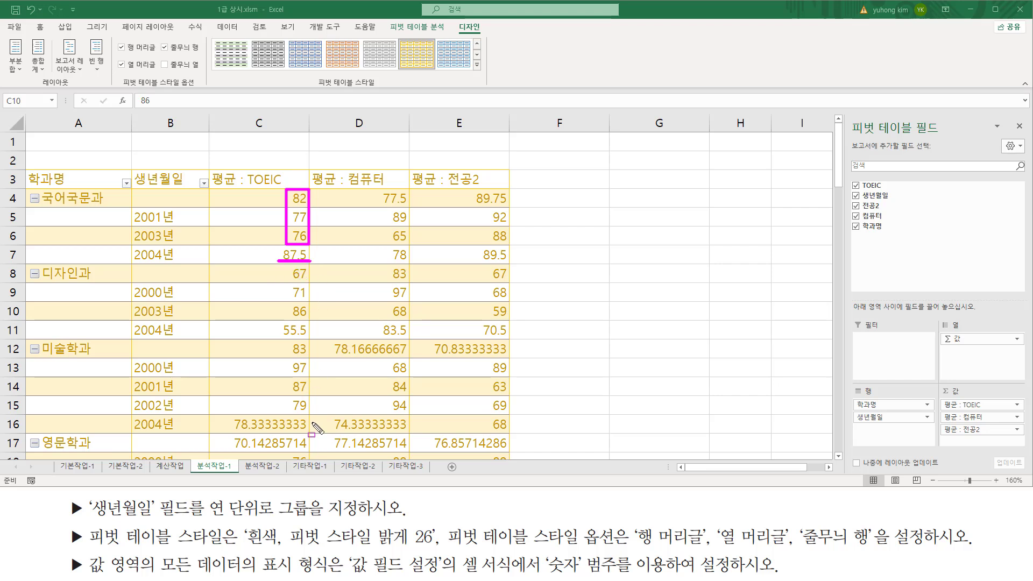
drag(229, 431, 311, 431)
drag(230, 447, 307, 448)
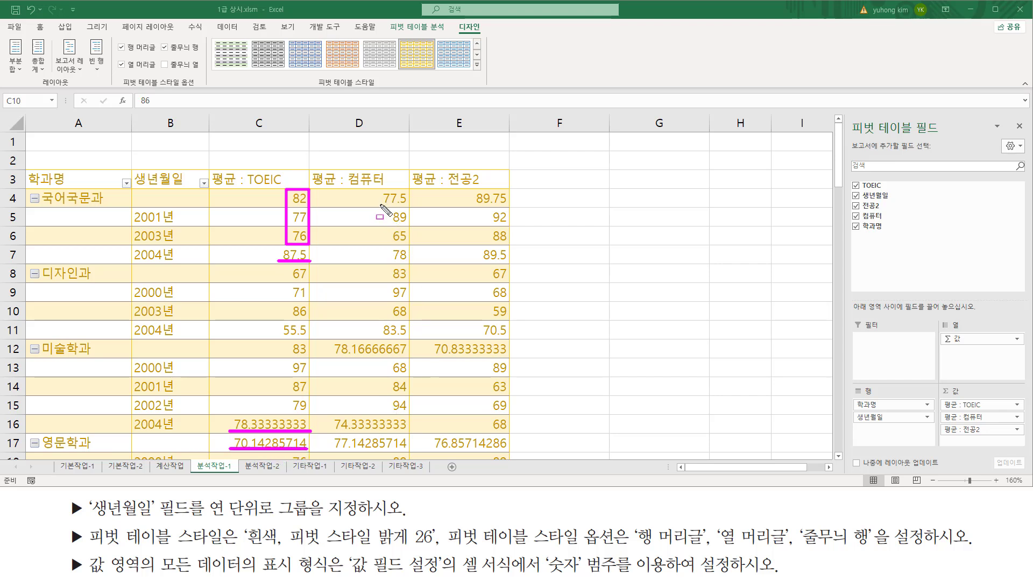
drag(380, 204, 409, 204)
drag(376, 337, 410, 338)
drag(333, 358, 411, 358)
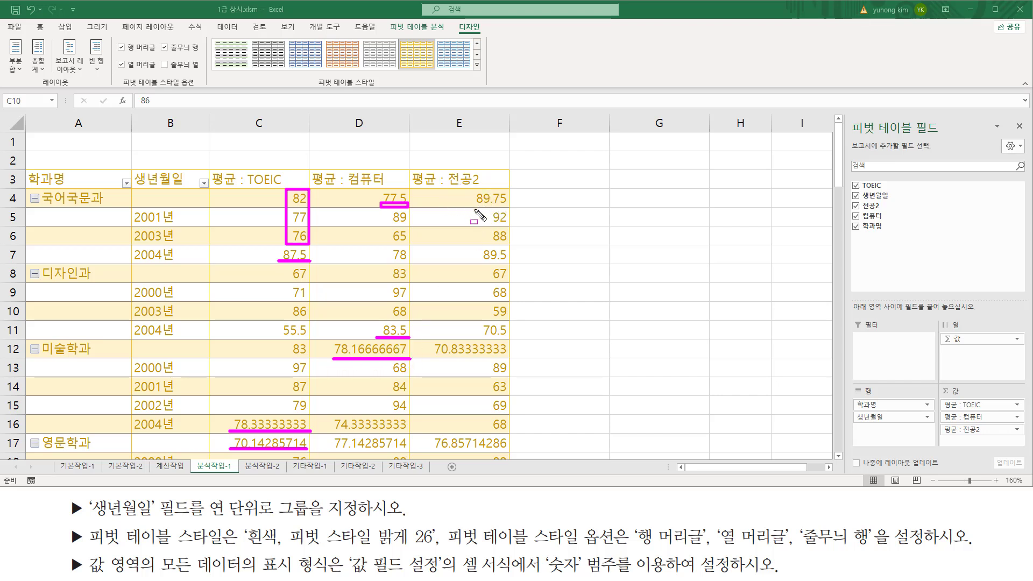
drag(477, 263, 509, 262)
drag(476, 206, 504, 206)
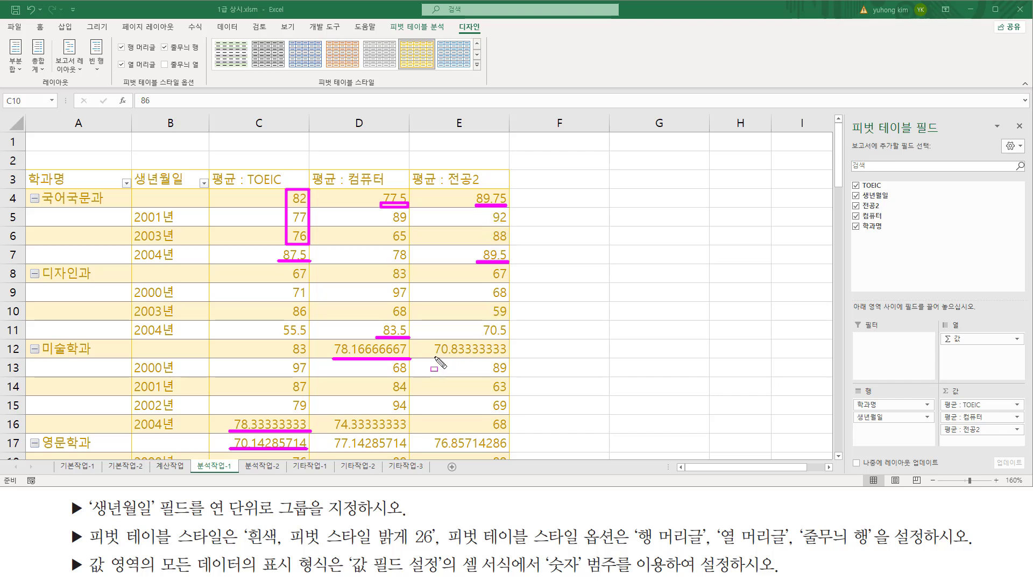
drag(435, 357, 508, 357)
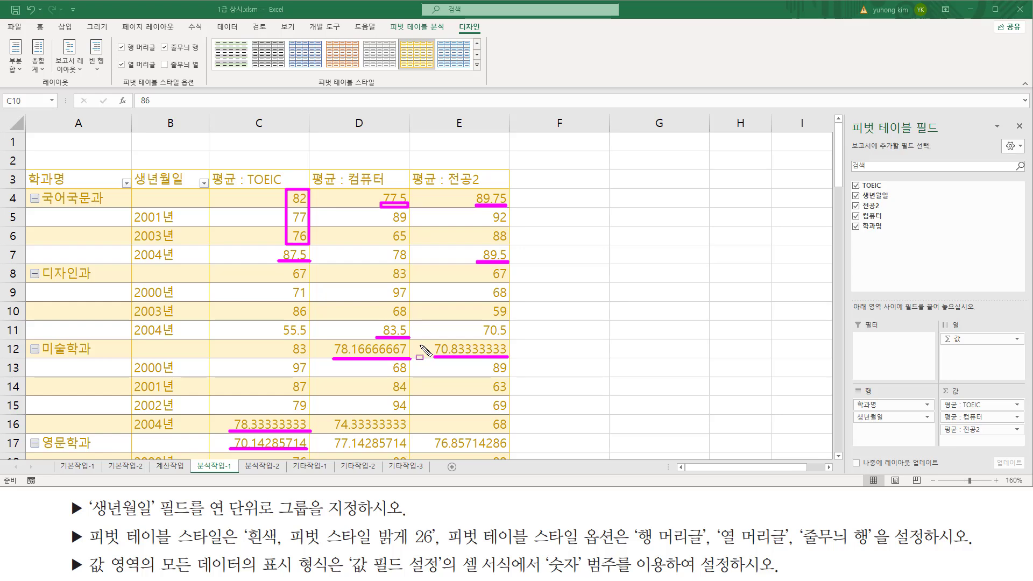
key(Escape)
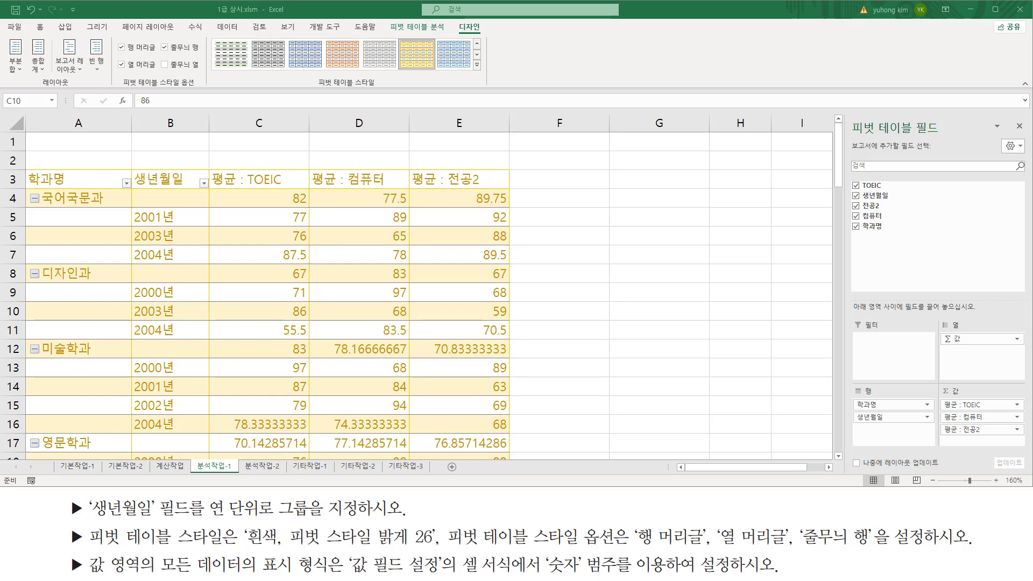
key(Right)
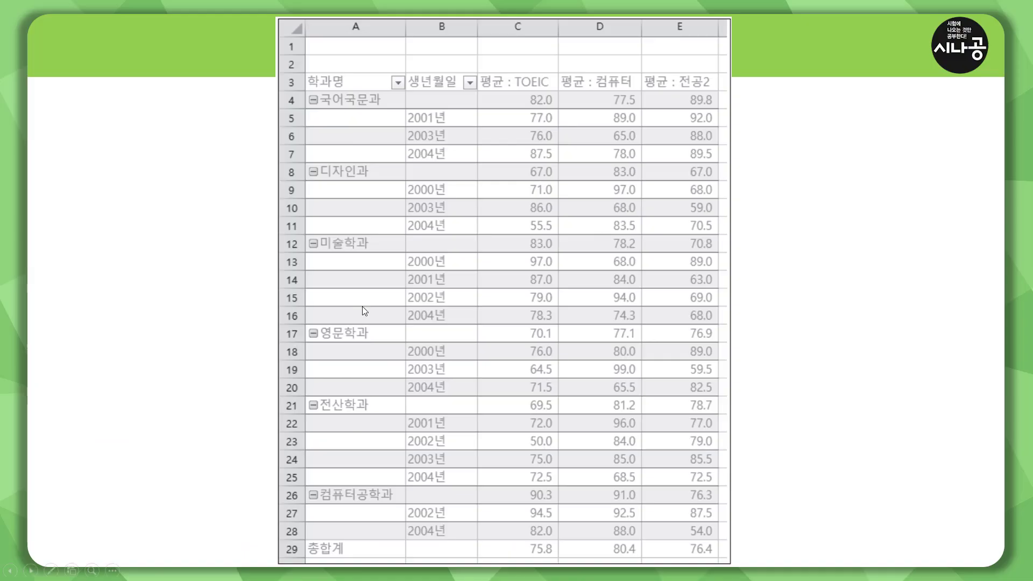
key(ctrl+p)
mouse_move(484, 93)
mouse_down()
mouse_move(724, 92)
mouse_move(684, 428)
mouse_move(724, 564)
mouse_up()
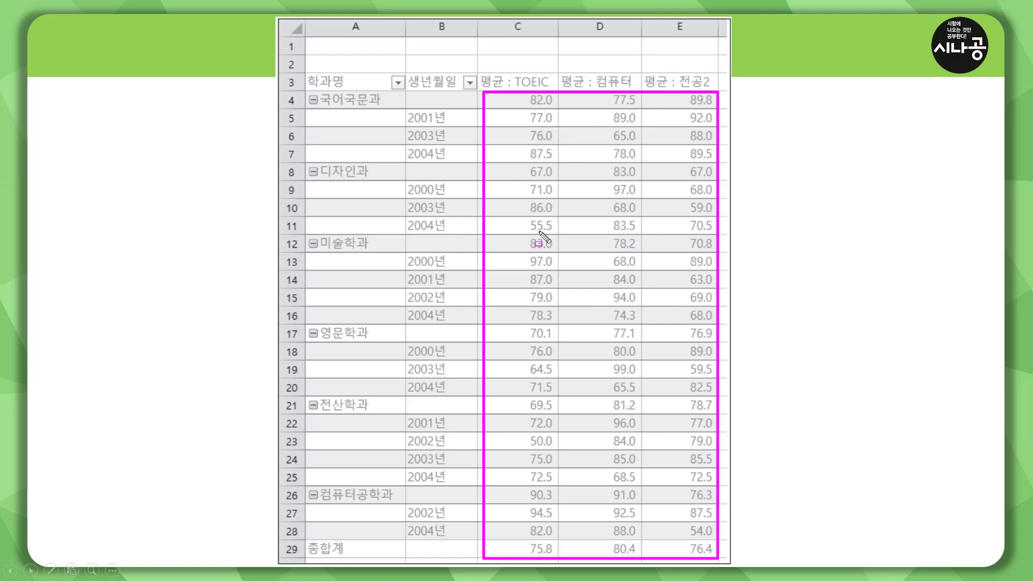
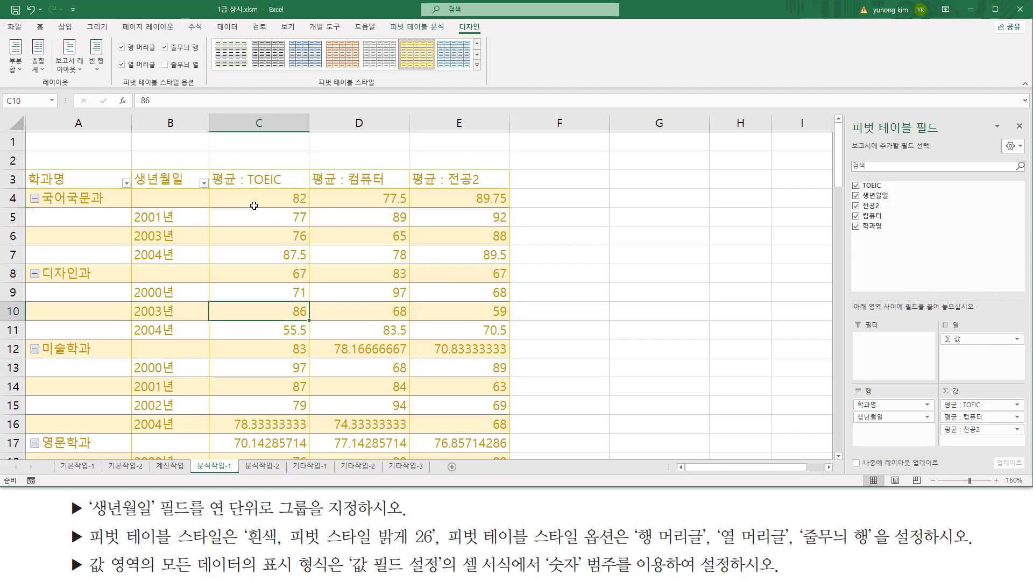
mouse_move(236, 189)
mouse_down()
mouse_move(299, 445)
mouse_move(309, 453)
mouse_up()
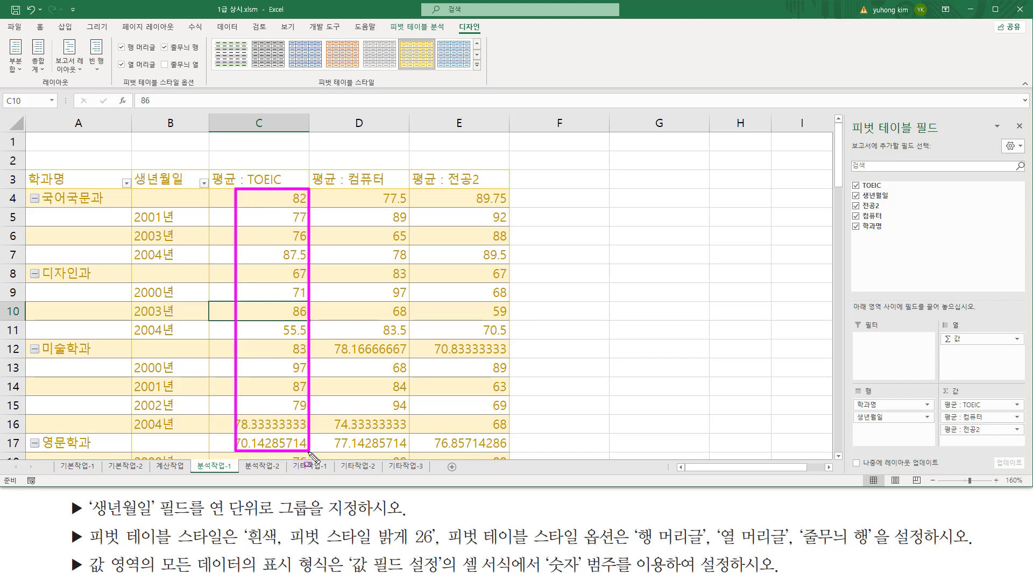
key(Escape)
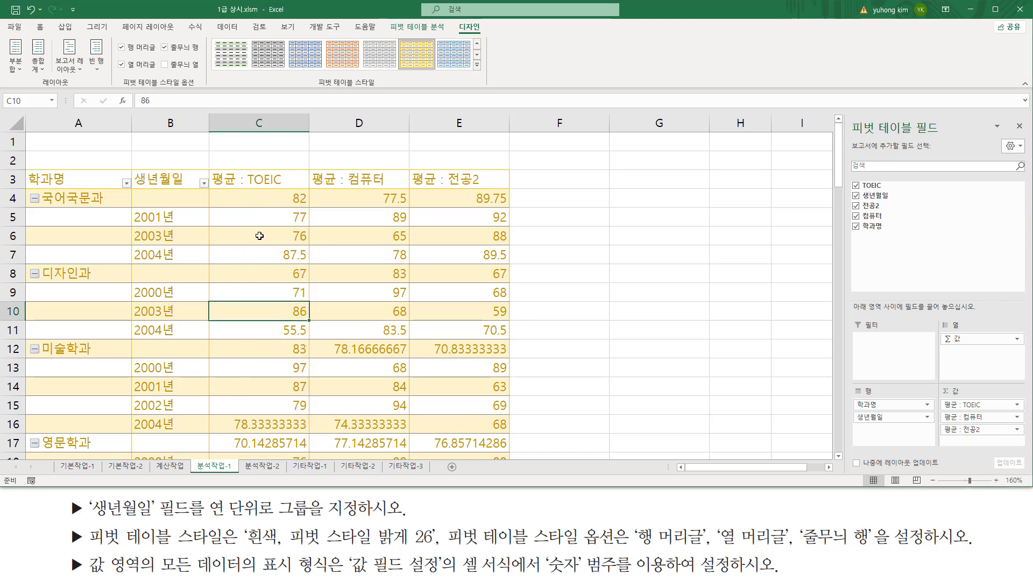
- Choose the 숫자 category as the number format of the 평균 : TOEIC field in its value field settings (값 필드 설정)
click(259, 236)
click(266, 239)
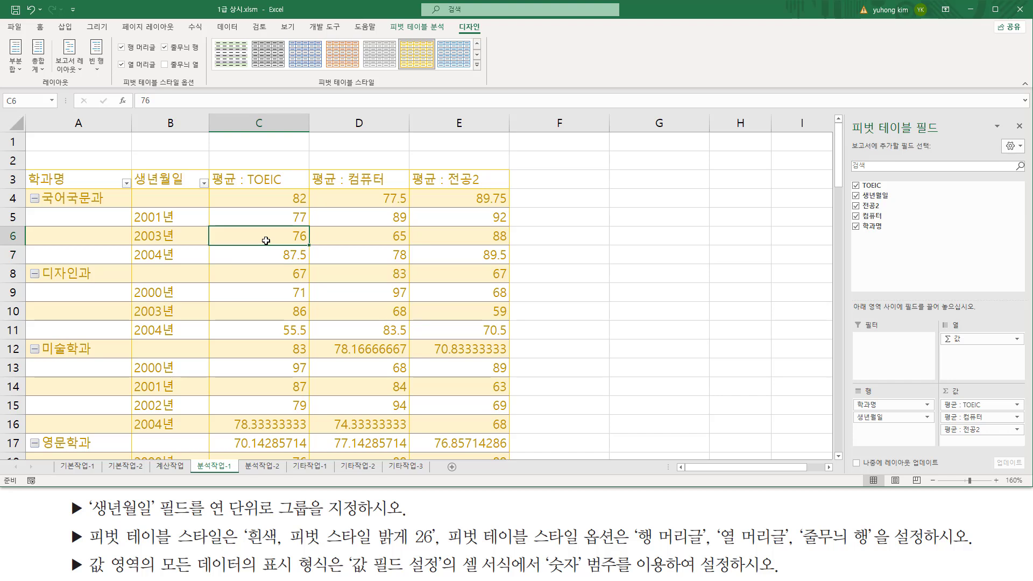
right_click(266, 240)
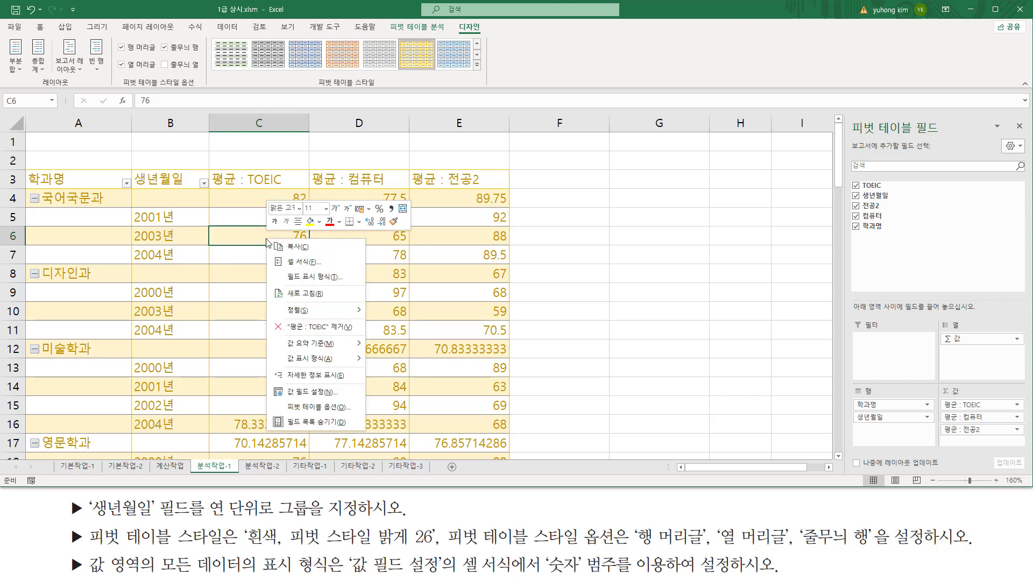
click(293, 393)
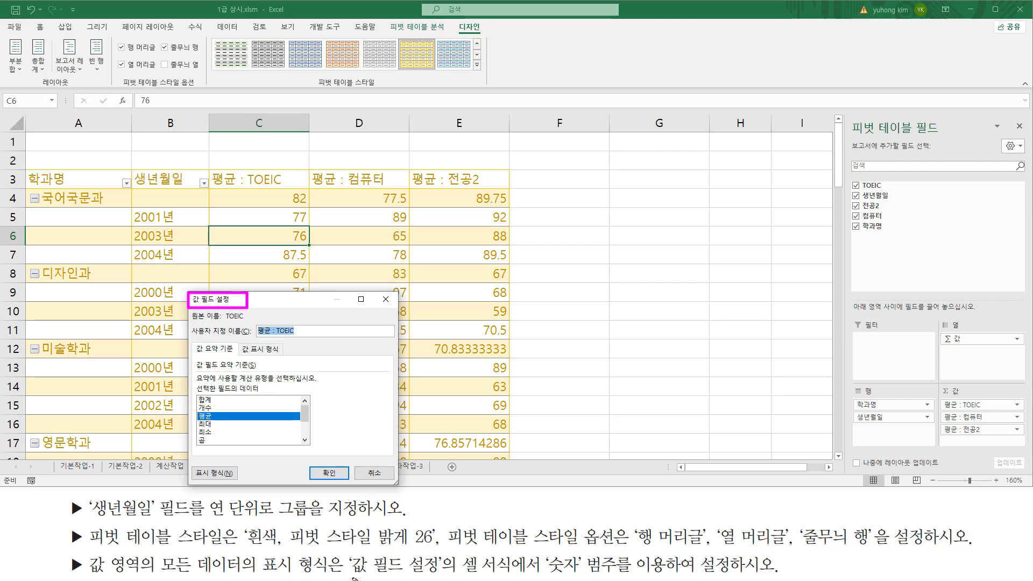
mouse_move(348, 579)
mouse_down()
mouse_move(447, 574)
mouse_move(447, 551)
mouse_up()
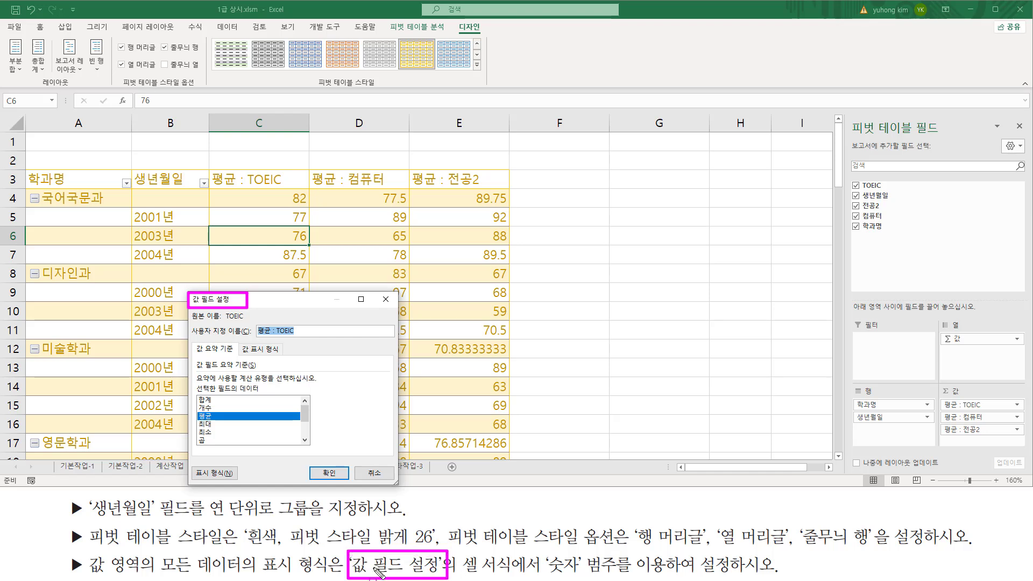
drag(261, 576, 330, 575)
drag(458, 572, 615, 576)
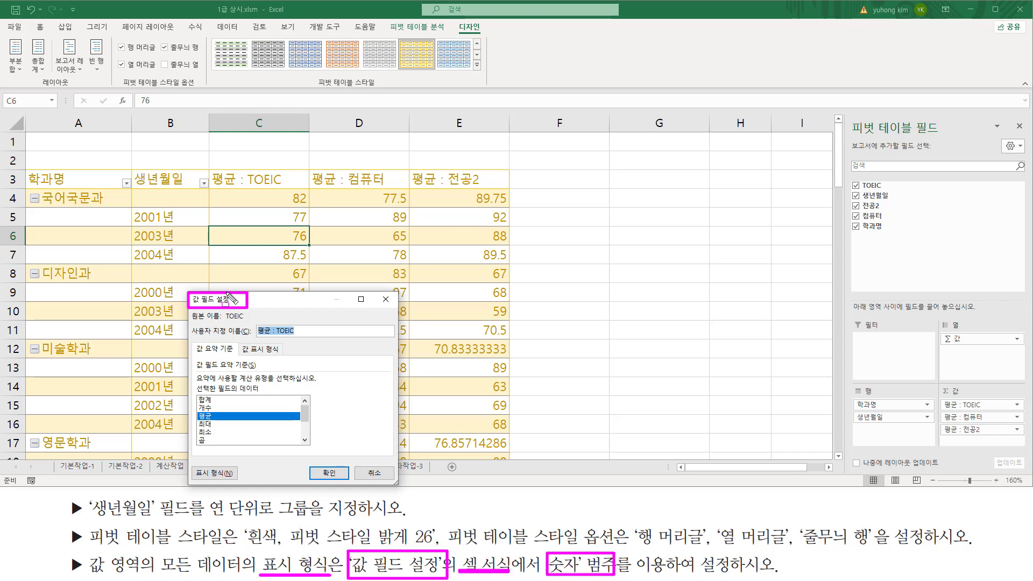
drag(191, 465, 238, 483)
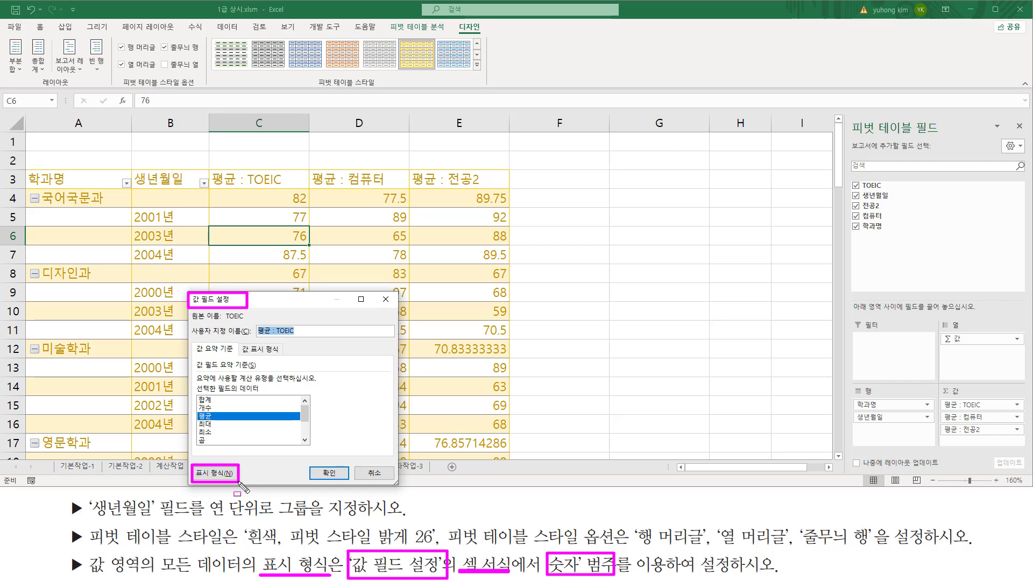
key(Escape)
click(222, 474)
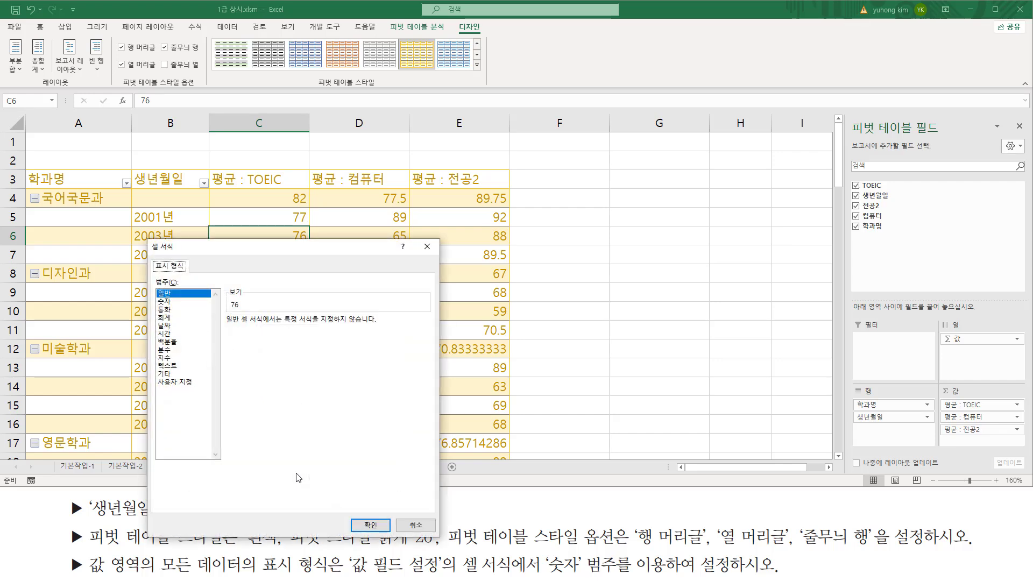
drag(247, 251, 535, 181)
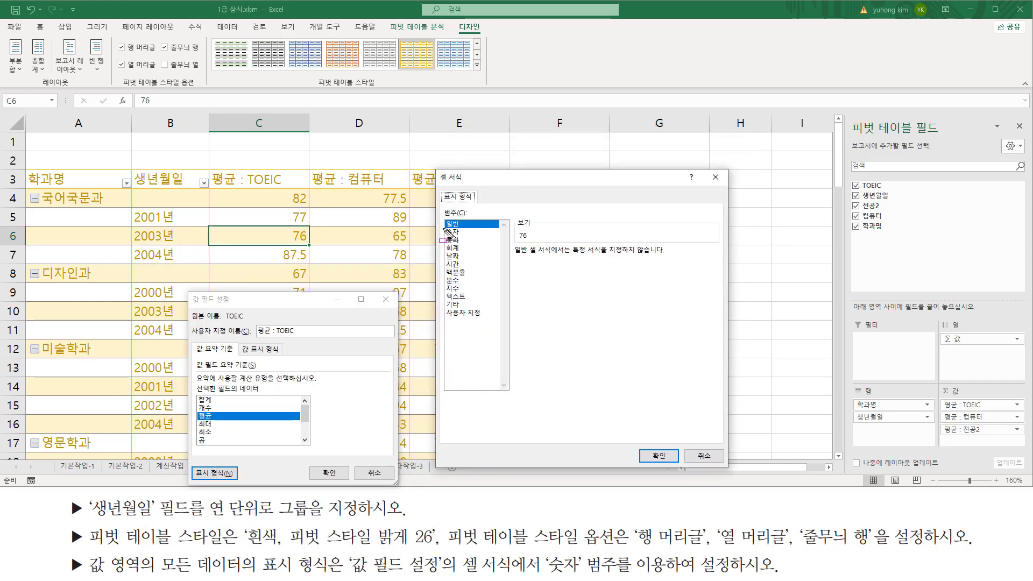
drag(441, 225, 468, 236)
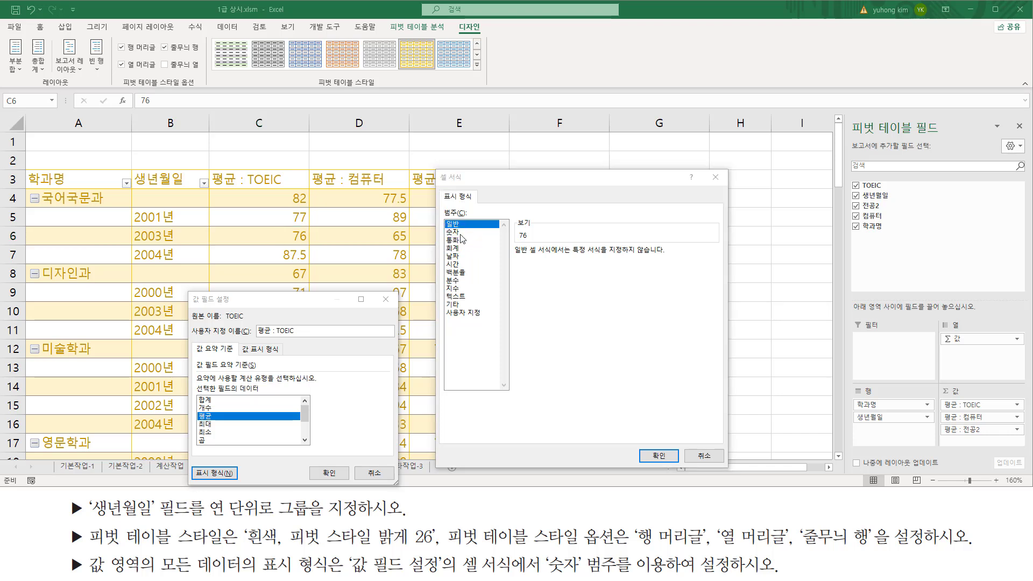
click(456, 233)
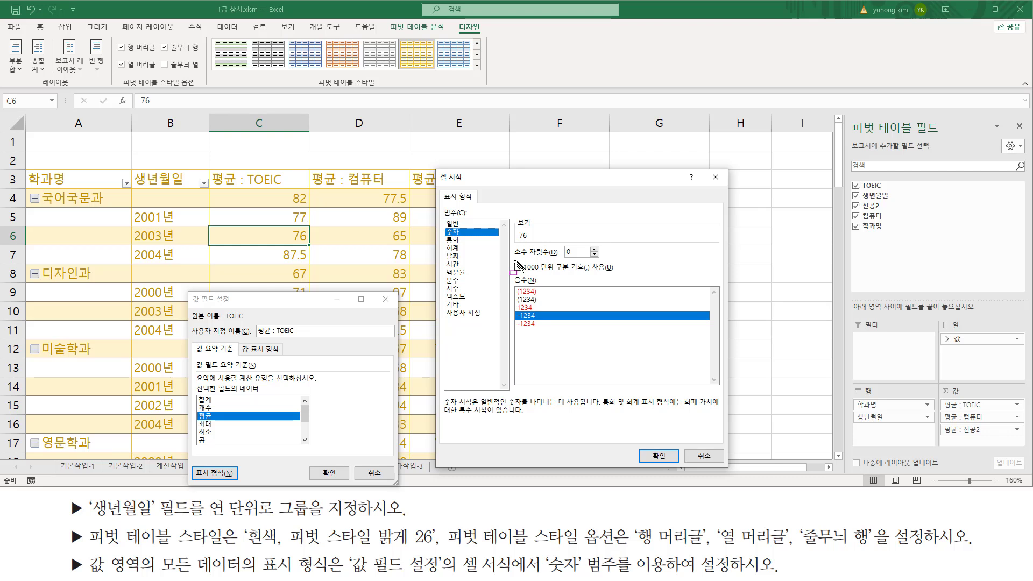
- Set the decimal places of the 평균 : TOEIC field's 숫자 format to 1
mouse_move(514, 260)
mouse_down()
mouse_move(601, 259)
mouse_move(604, 240)
mouse_up()
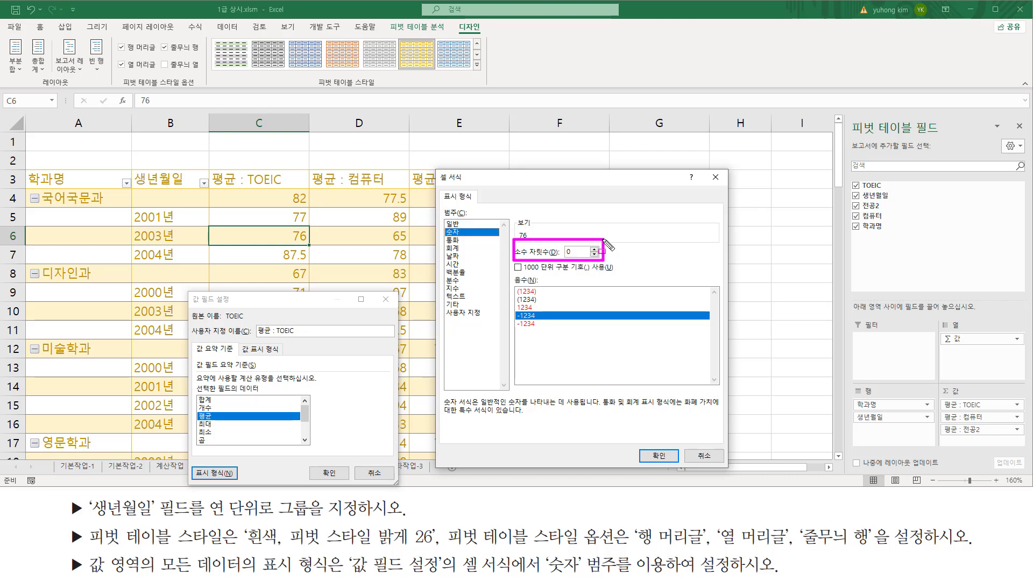
key(Escape)
click(595, 250)
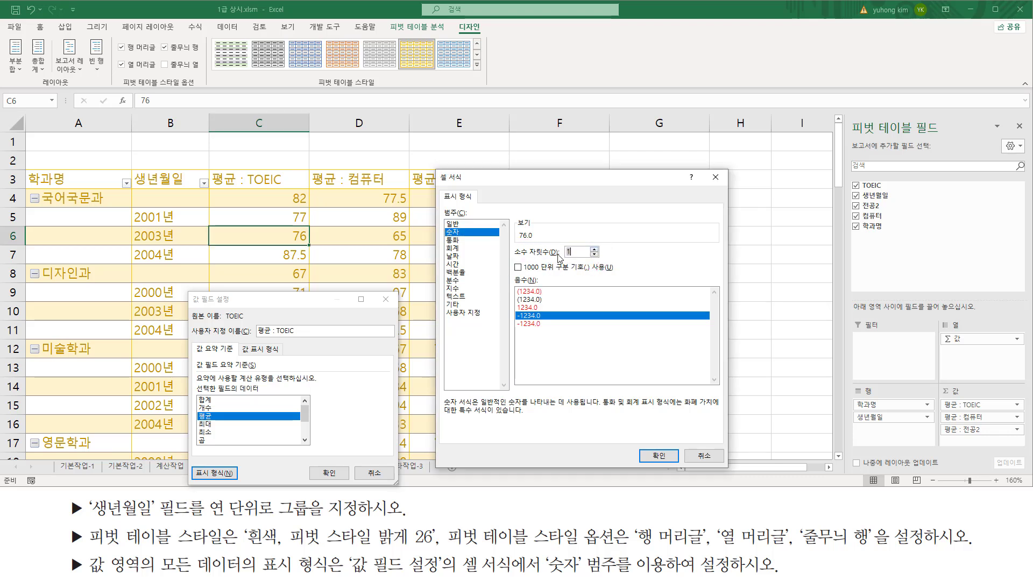
drag(514, 260, 602, 260)
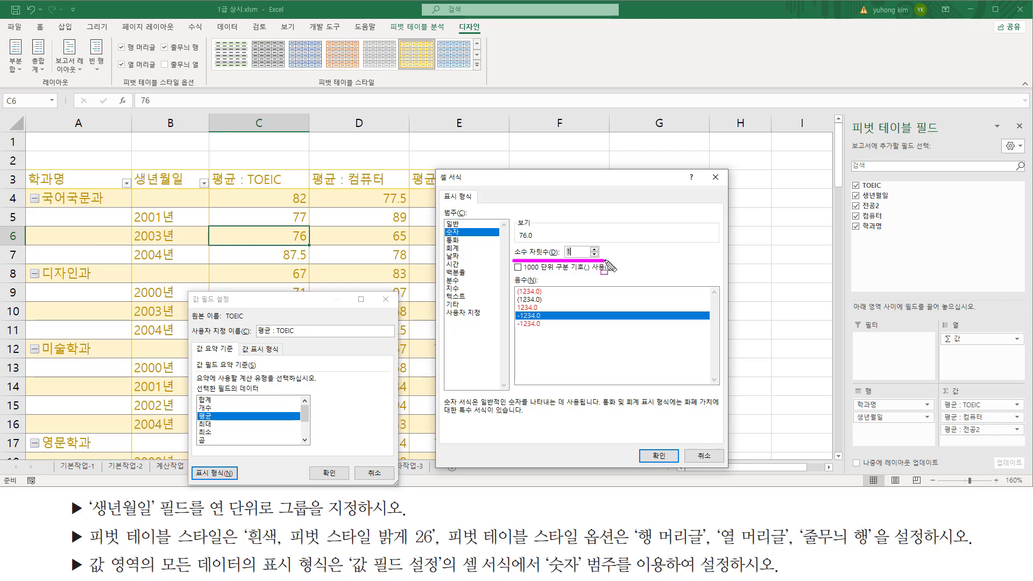
mouse_move(349, 553)
mouse_down()
mouse_move(364, 574)
mouse_move(435, 577)
mouse_up()
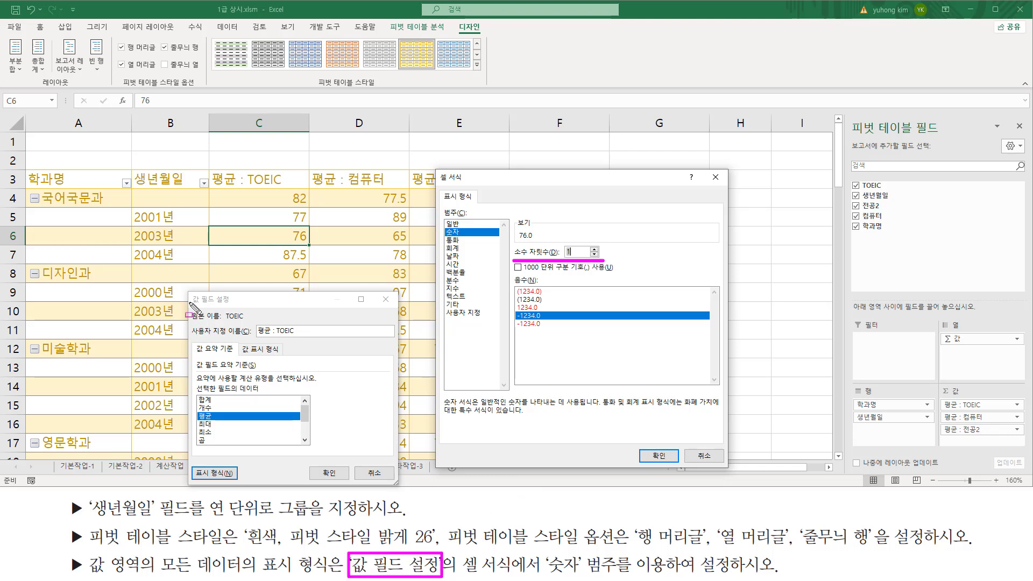
drag(189, 294, 240, 307)
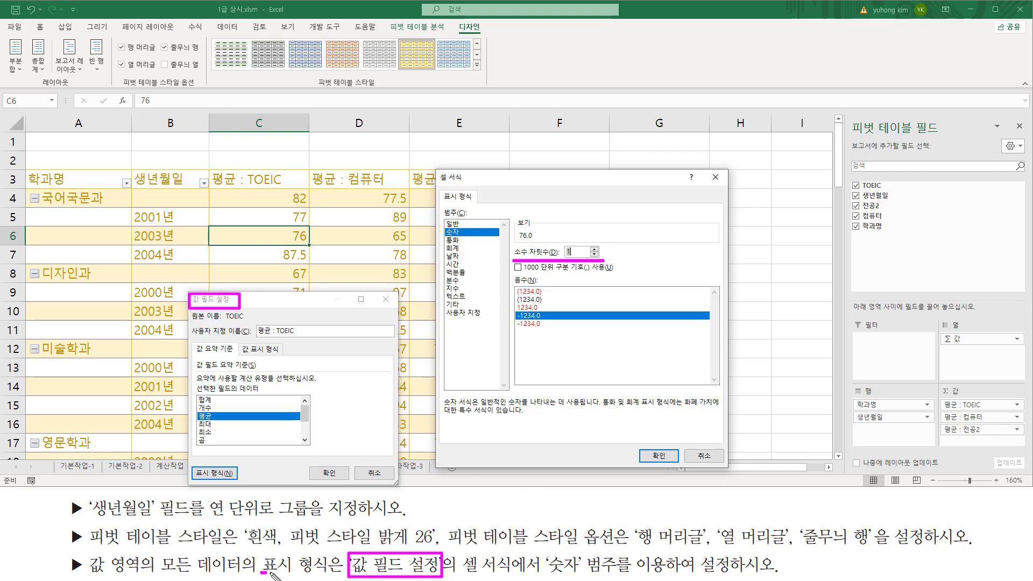
drag(271, 574, 327, 573)
drag(189, 480, 242, 482)
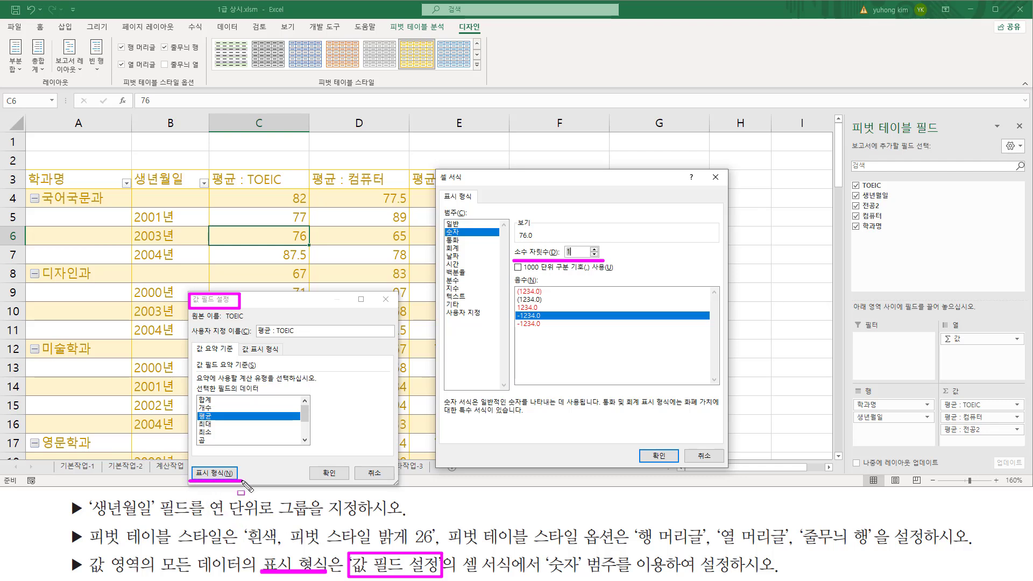
drag(461, 551, 523, 577)
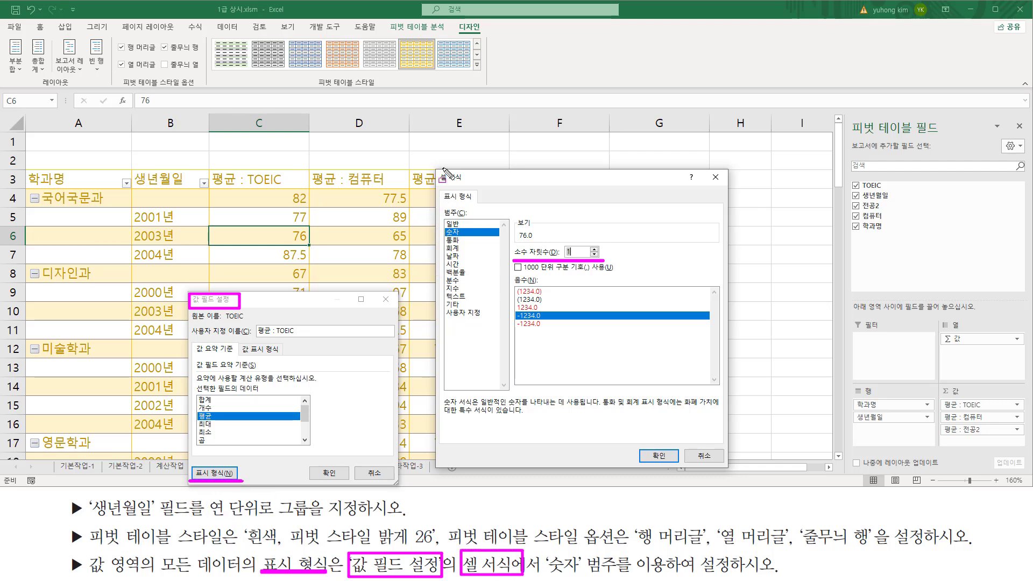
drag(436, 166, 467, 188)
drag(445, 237, 475, 239)
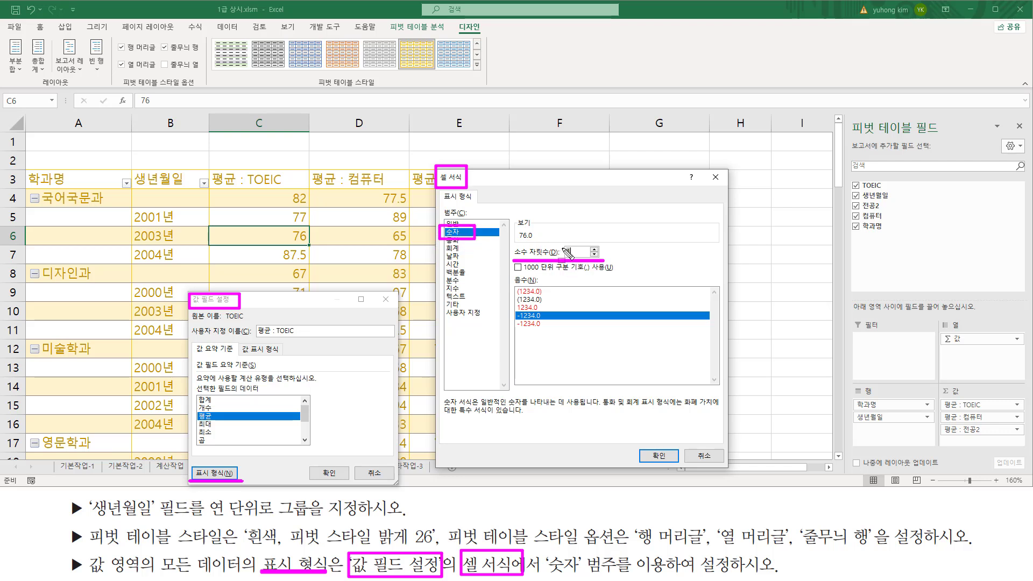
drag(617, 294, 623, 298)
mouse_move(391, 545)
mouse_down()
mouse_move(401, 560)
mouse_move(499, 484)
mouse_up()
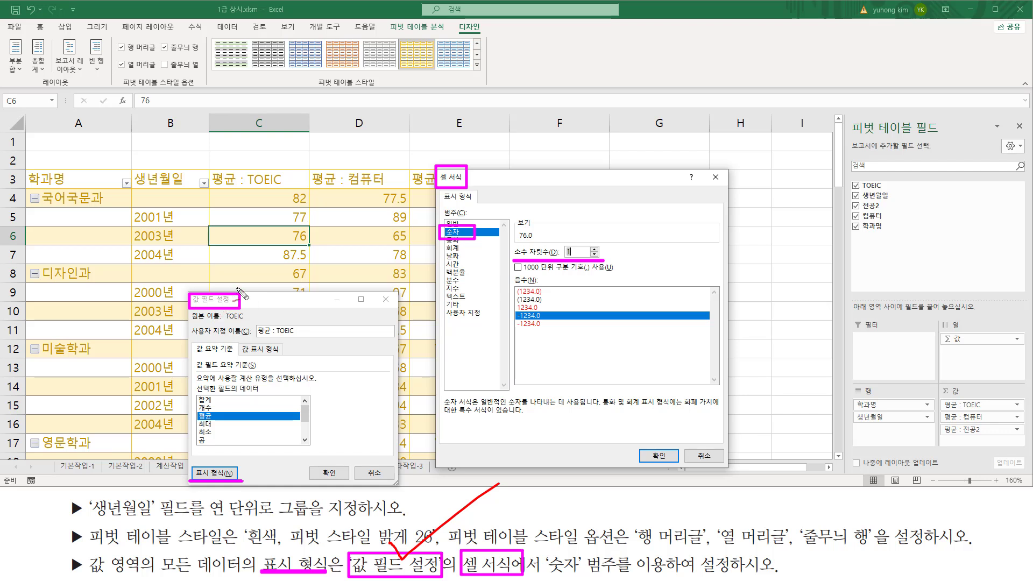
drag(240, 297, 268, 272)
drag(298, 183, 304, 184)
drag(226, 320, 232, 312)
key(Escape)
- Confirm the number format and apply the value field settings to the 평균 : TOEIC field
drag(640, 443, 672, 467)
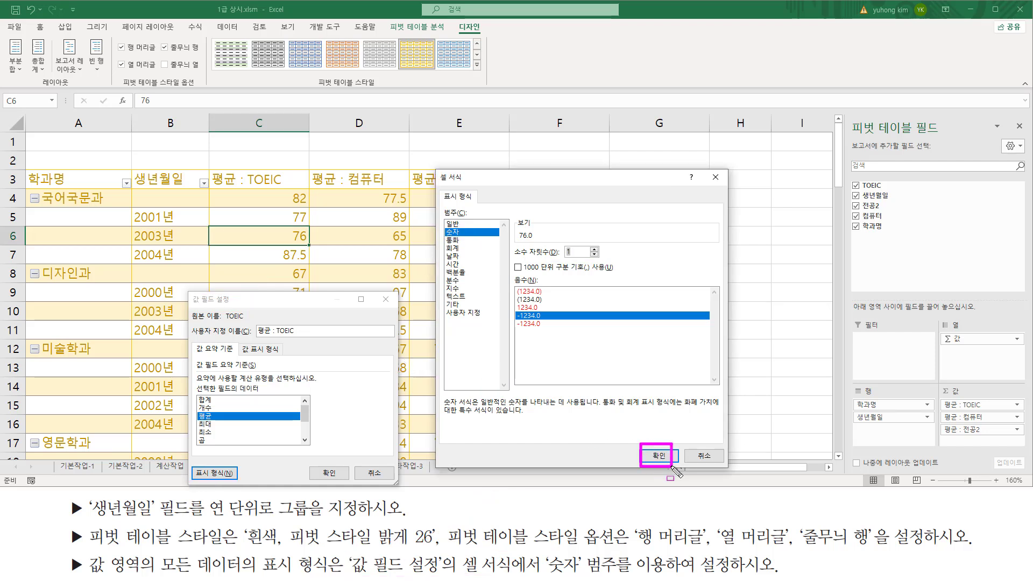
key(Escape)
click(658, 456)
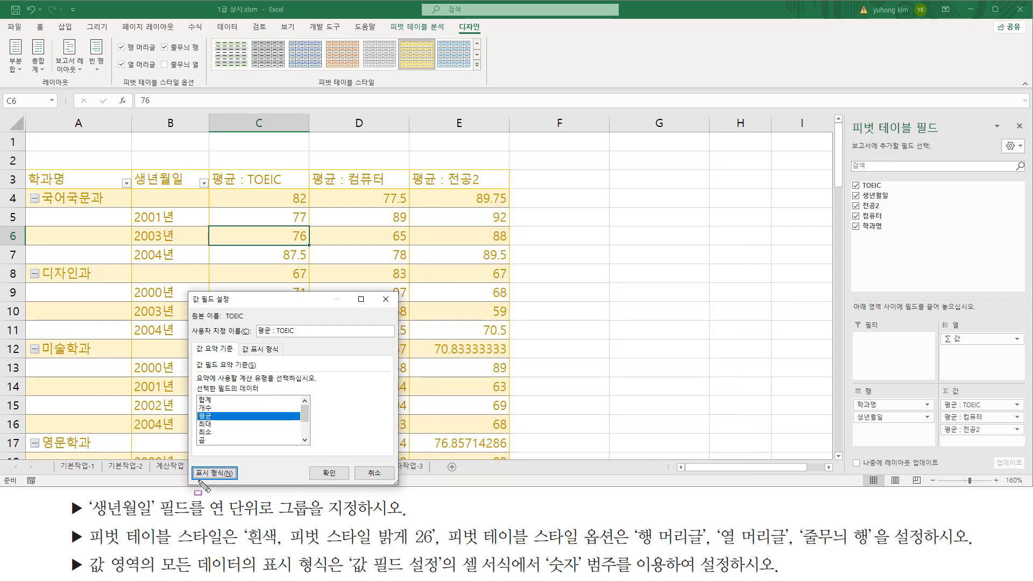
drag(192, 481, 237, 481)
drag(322, 474, 350, 490)
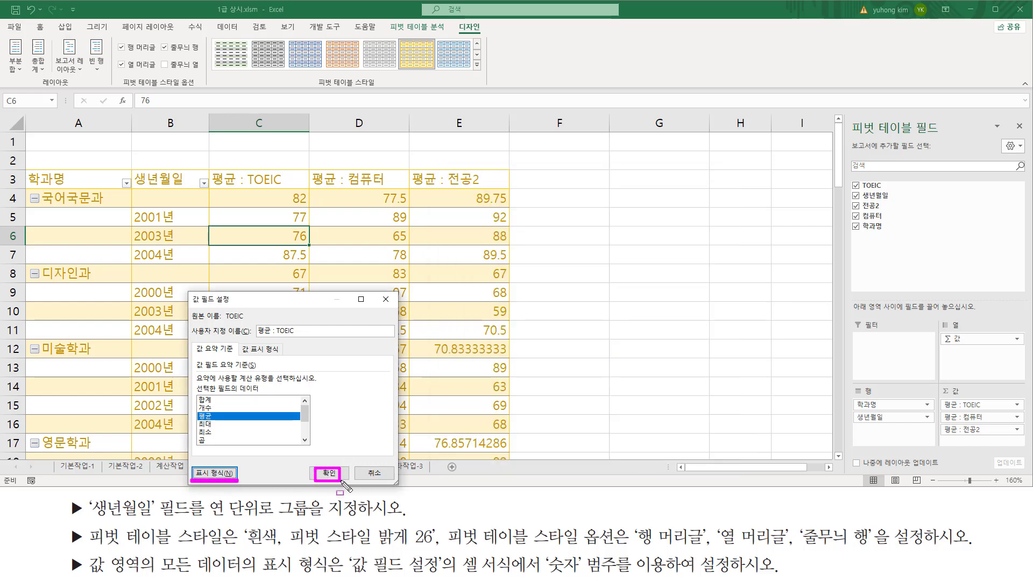
key(Escape)
click(328, 473)
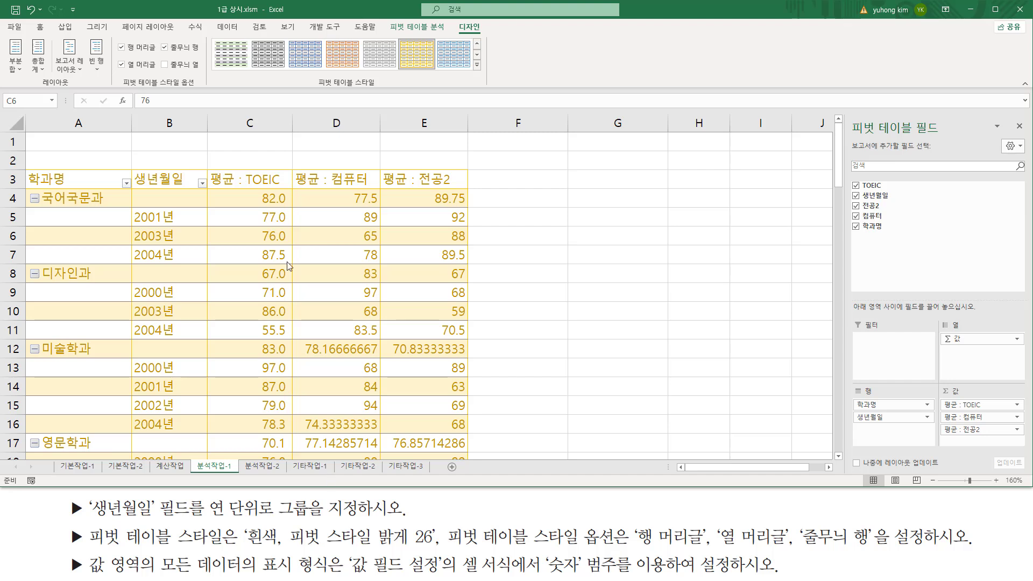
drag(253, 188, 290, 459)
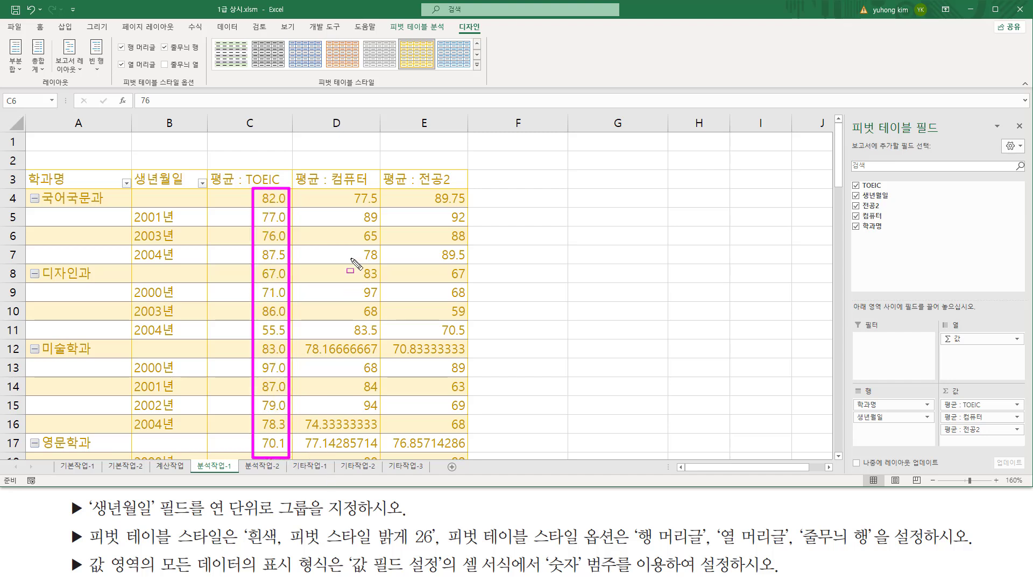
key(Escape)
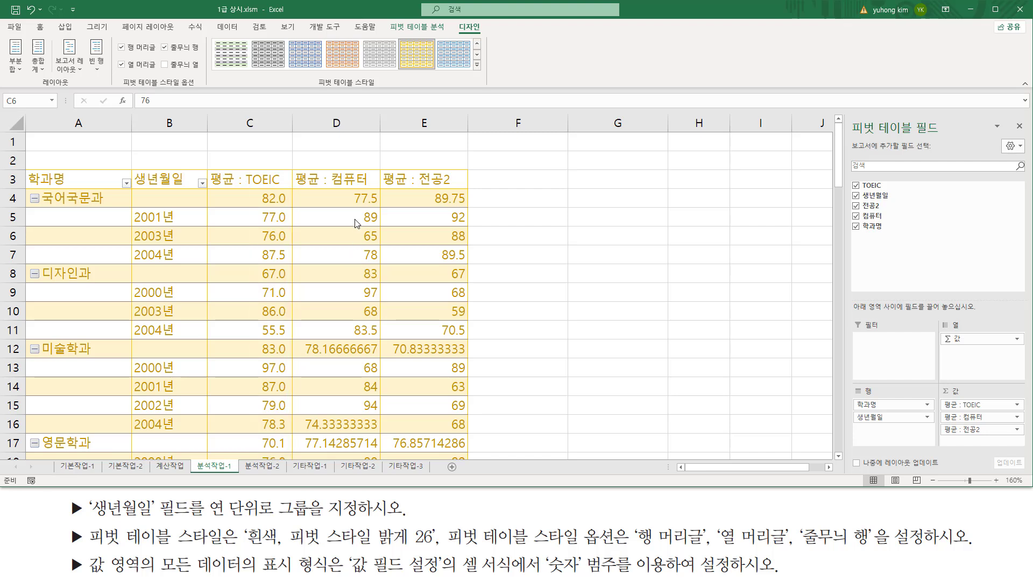
- Format the 평균 : 컴퓨터 value field as 숫자 with 1 decimal place through its value field settings
click(339, 217)
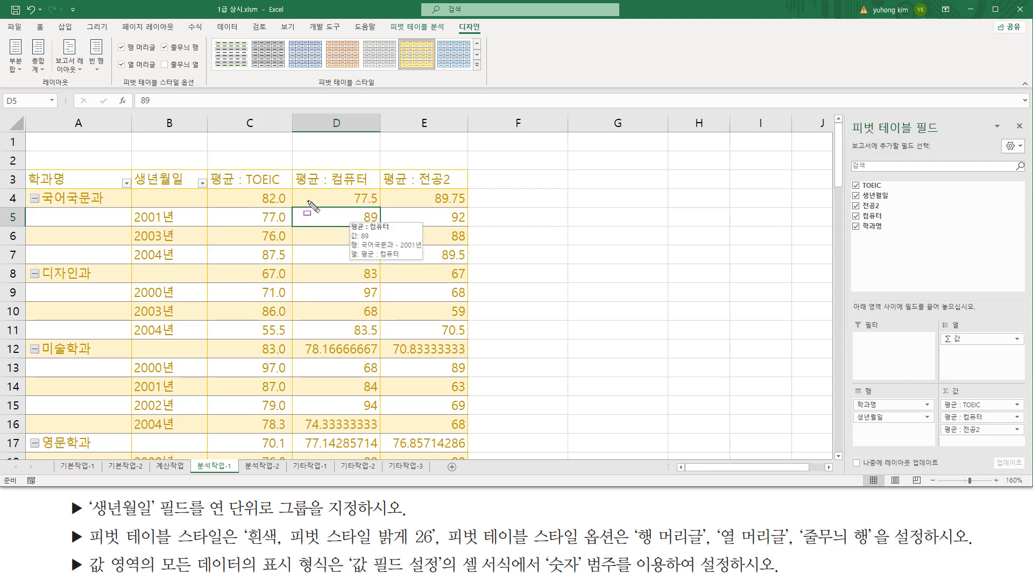
drag(307, 191, 379, 450)
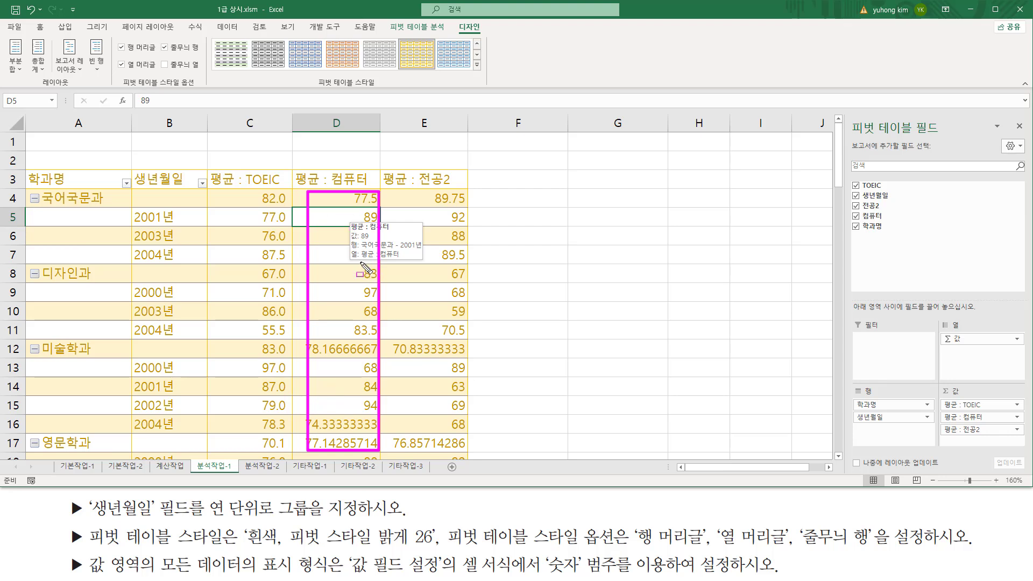
key(Escape)
right_click(347, 217)
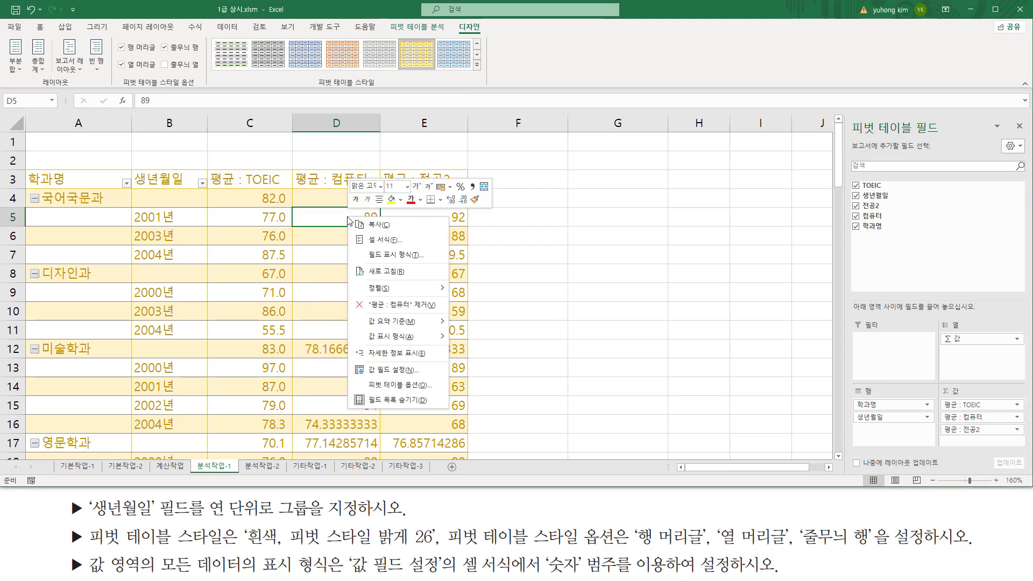
click(388, 372)
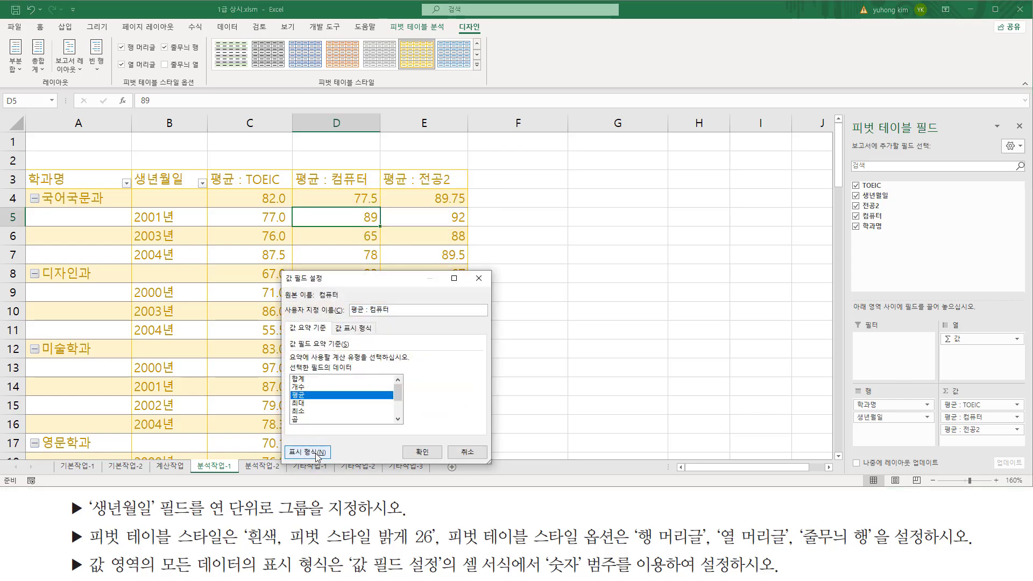
click(308, 453)
click(261, 280)
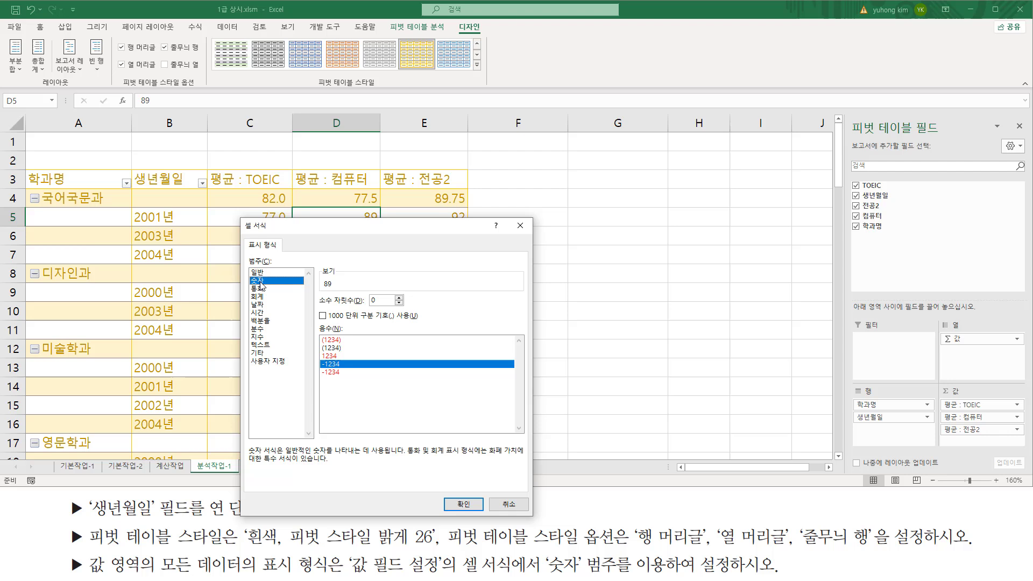
click(400, 303)
drag(320, 309, 405, 309)
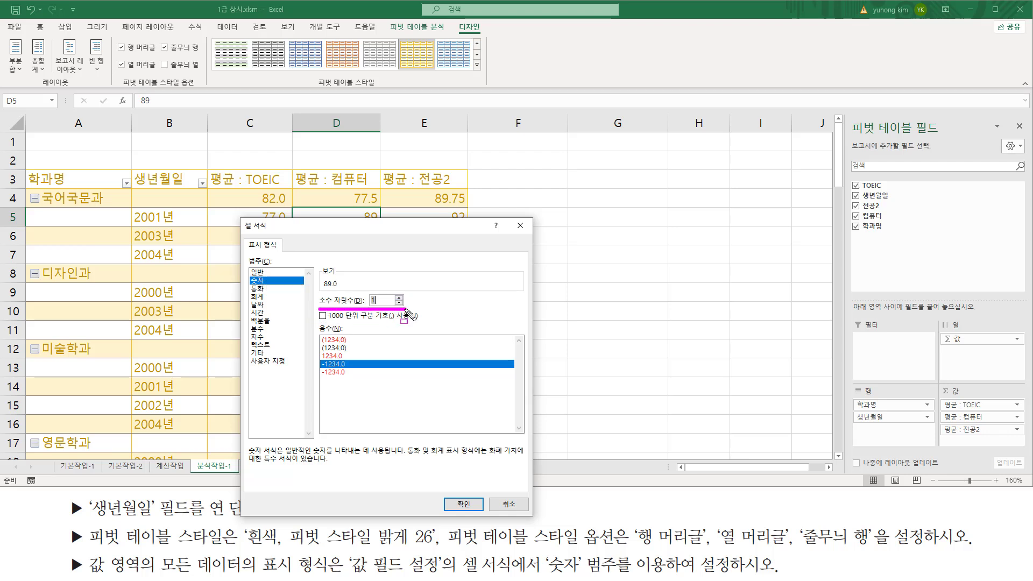
drag(247, 275, 276, 288)
drag(446, 498, 487, 511)
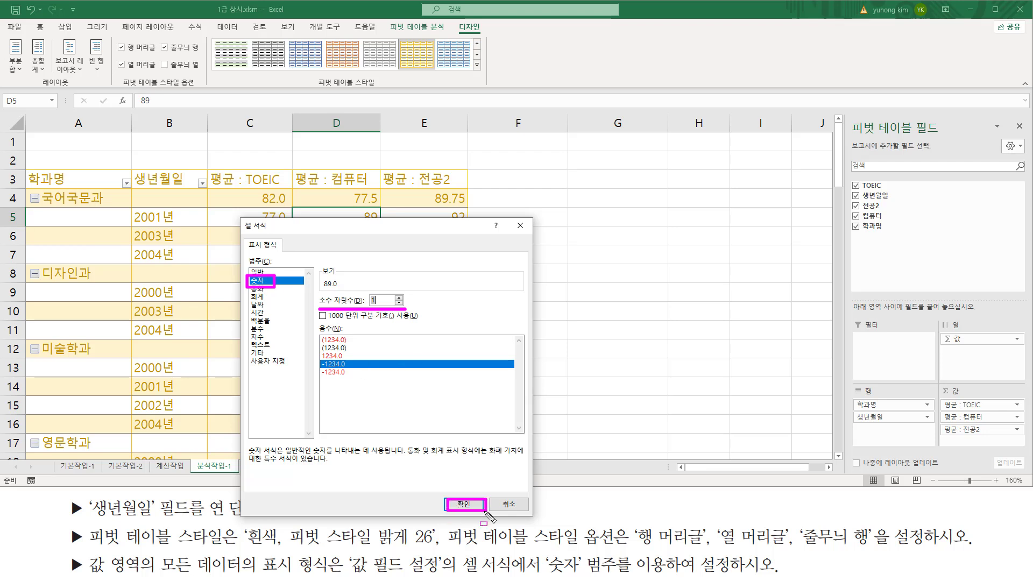
click(464, 504)
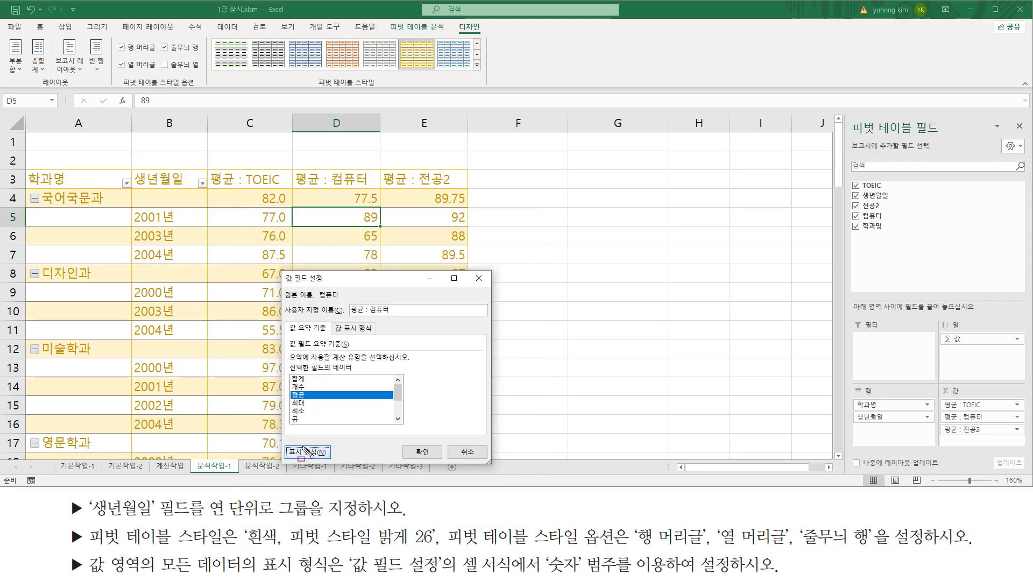
drag(287, 442, 334, 457)
drag(398, 459, 436, 459)
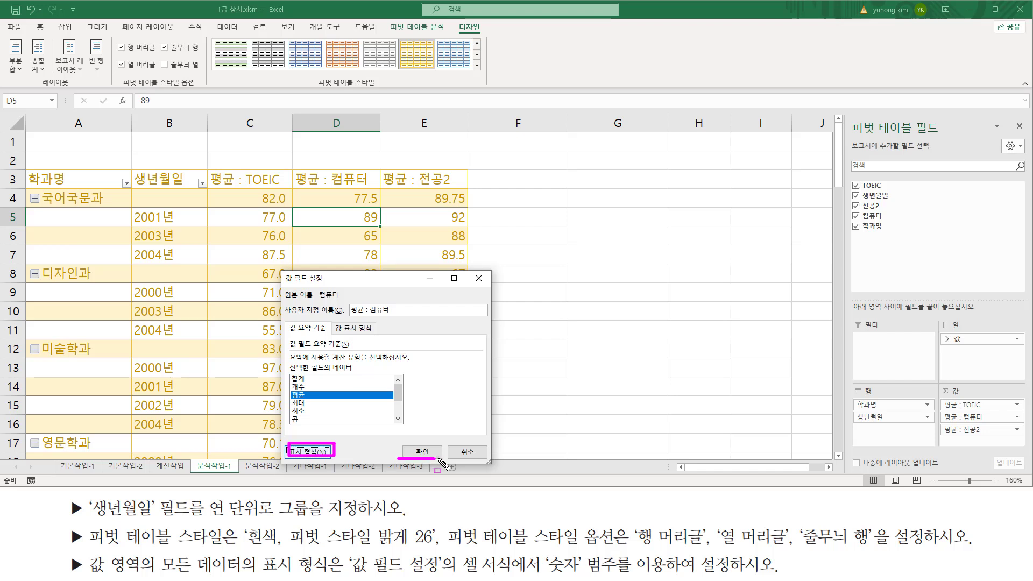
click(422, 455)
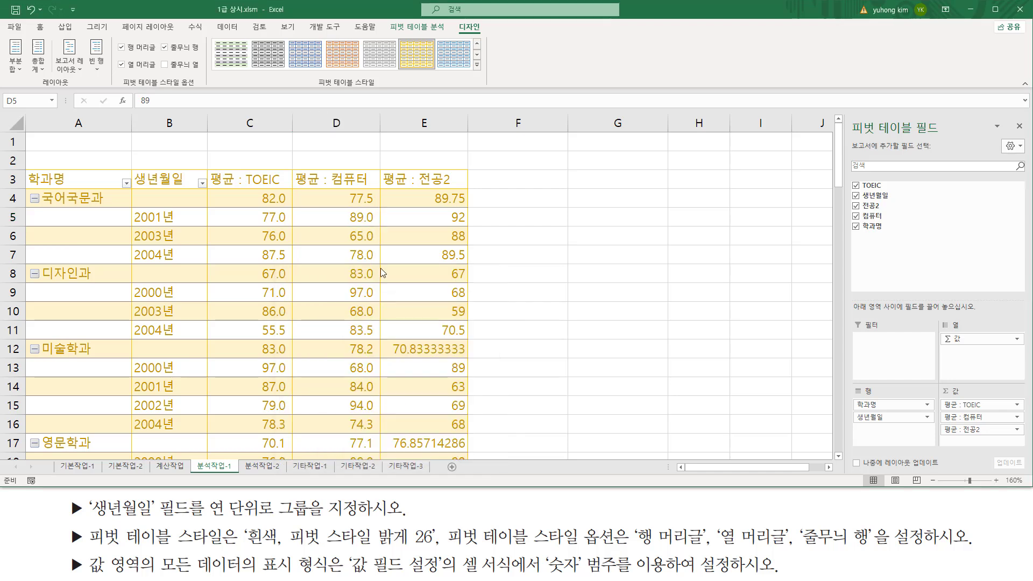
drag(341, 188, 380, 460)
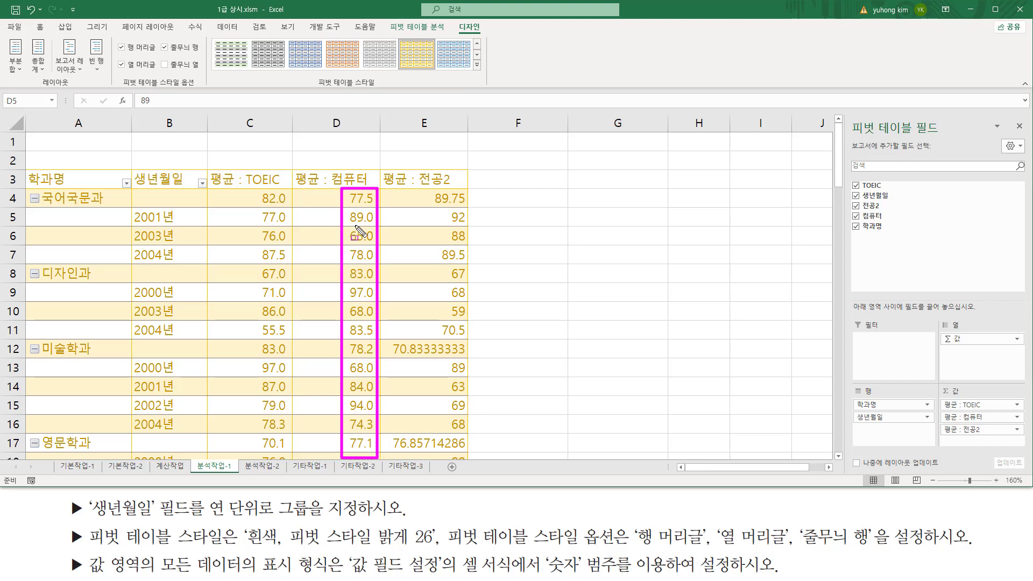
drag(401, 188, 466, 455)
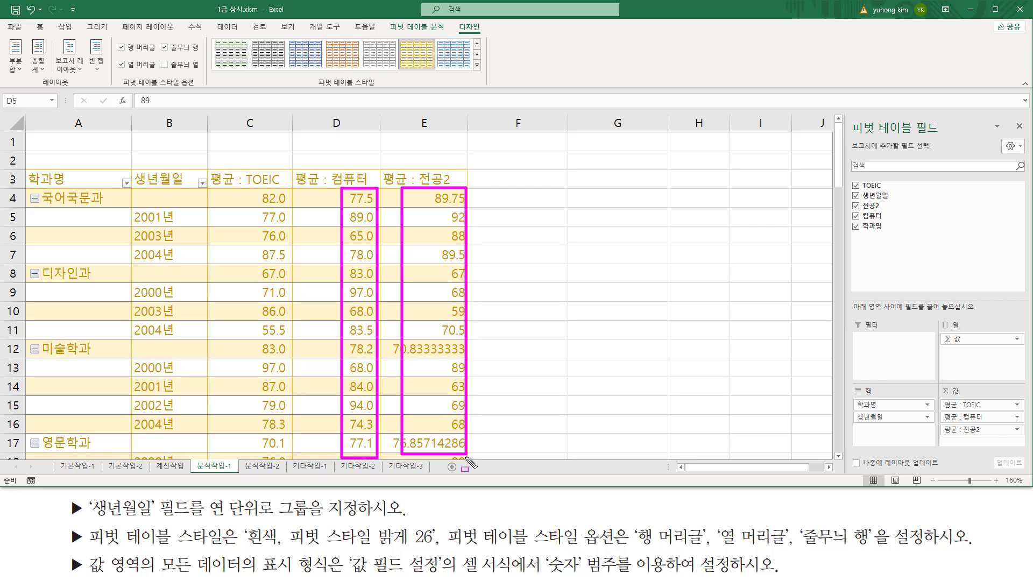
key(Escape)
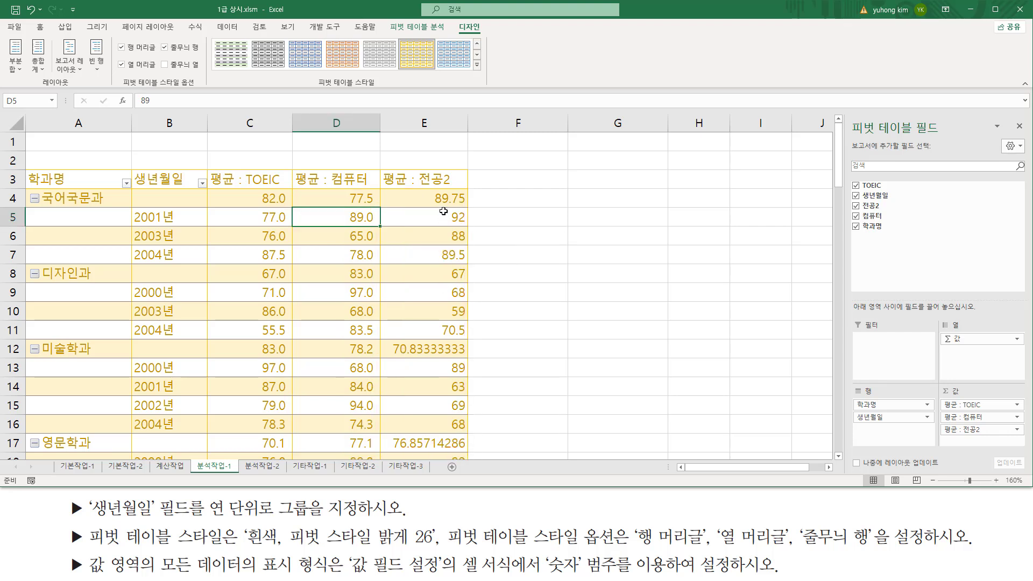
- Format the 평균 : 전공2 value field as 숫자 with 1 decimal place through its value field settings
click(443, 211)
click(435, 238)
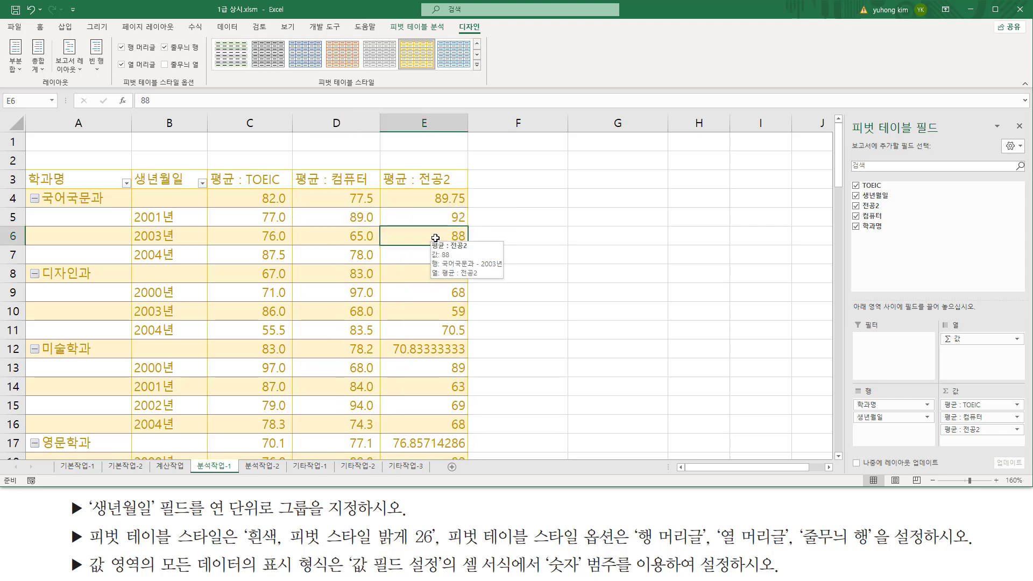
right_click(437, 239)
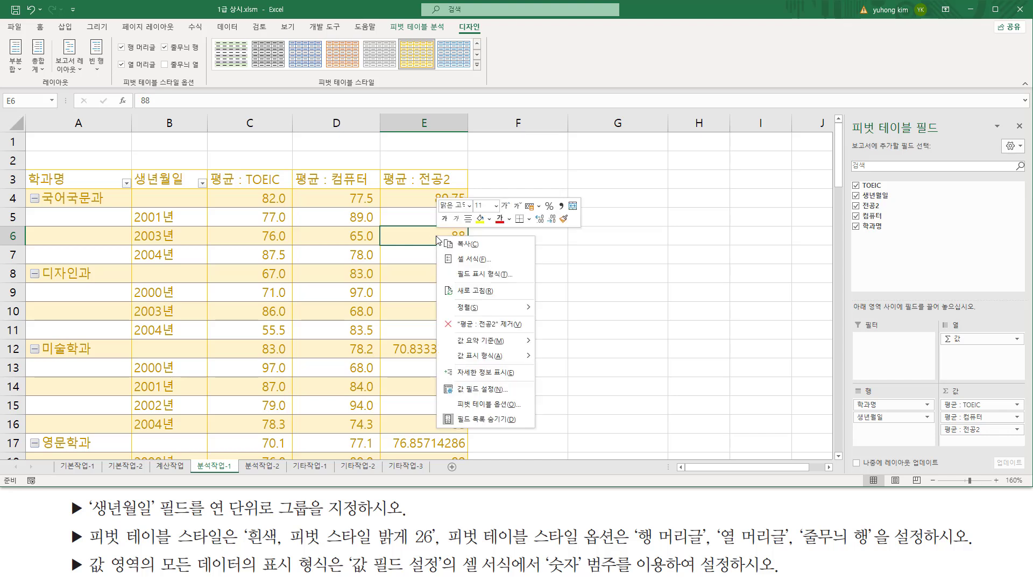
click(471, 390)
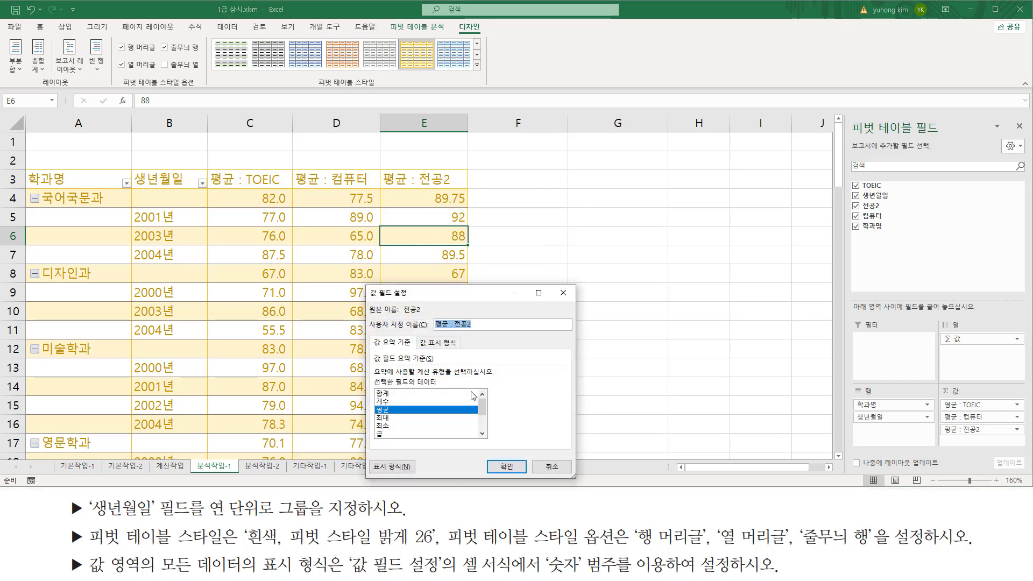
click(399, 472)
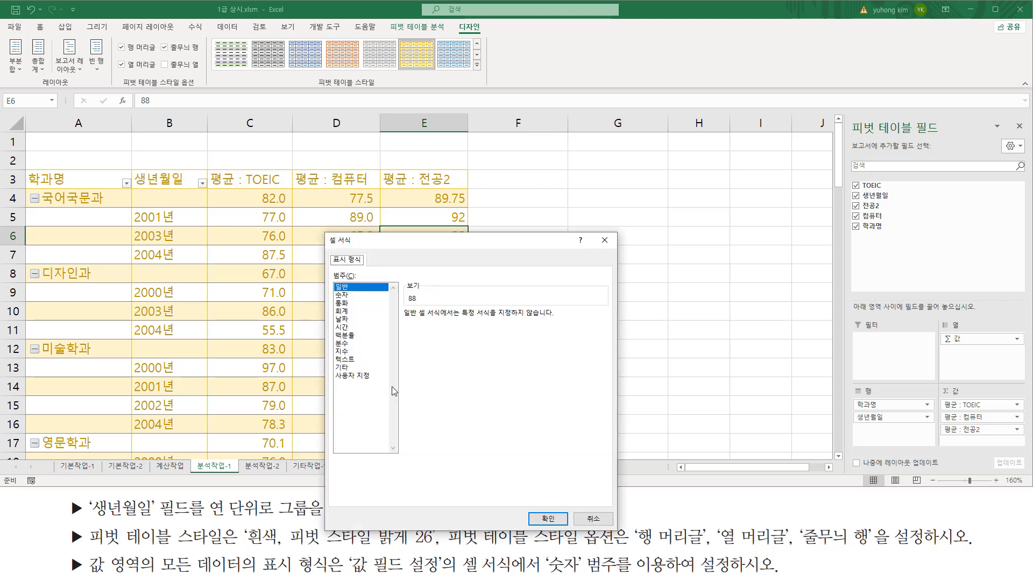
click(355, 295)
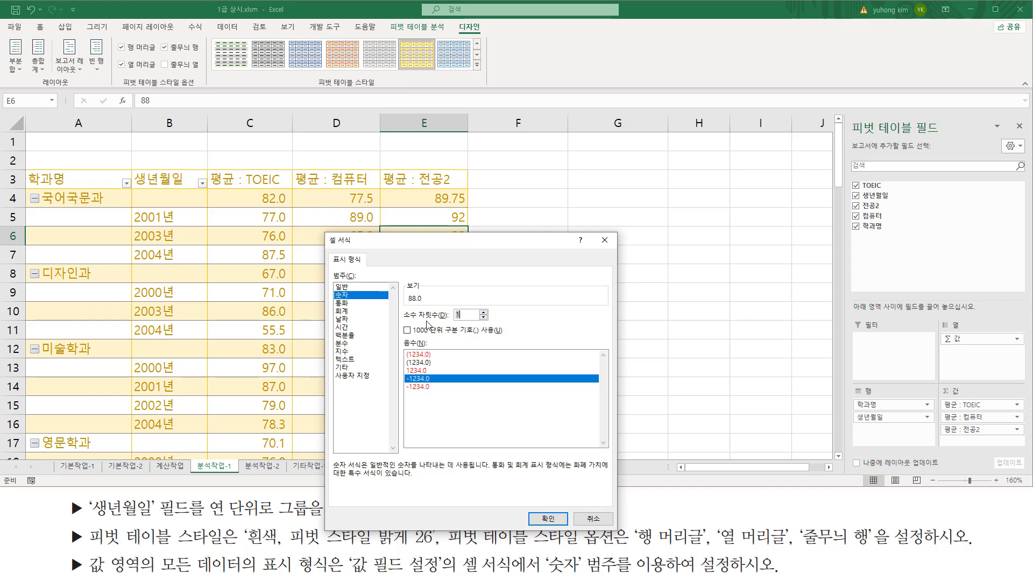
drag(402, 323, 491, 323)
click(549, 519)
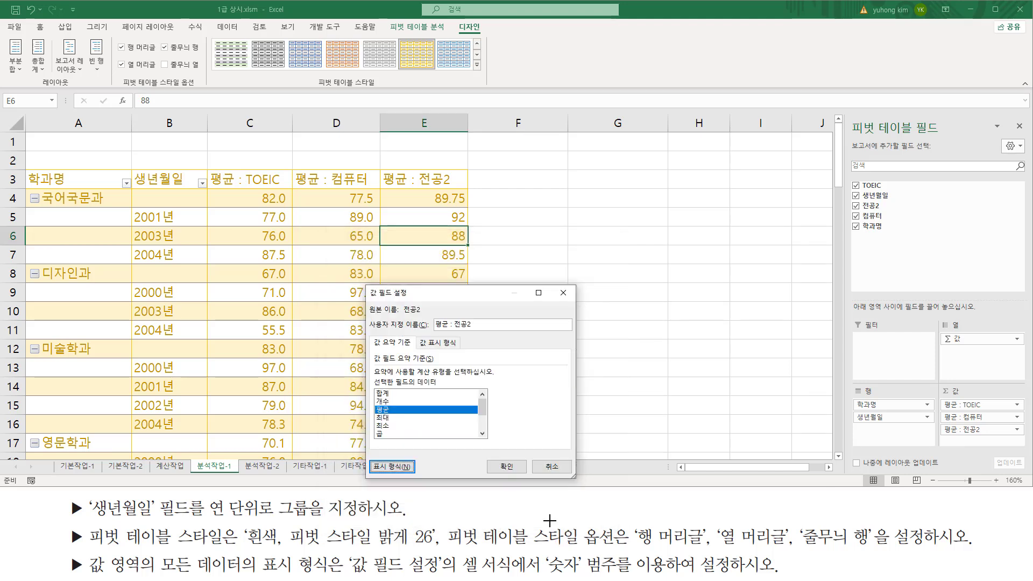
drag(370, 474, 412, 474)
drag(485, 458, 491, 458)
click(506, 467)
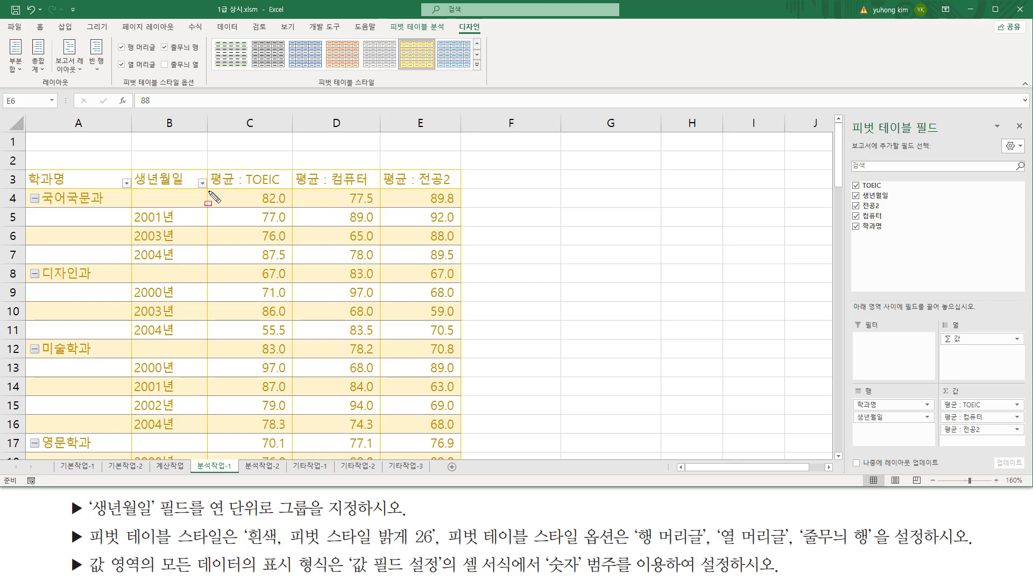
- Maximize the workbook window and examine the formatted averages in the whole pivot table
mouse_move(208, 191)
mouse_down()
mouse_move(445, 389)
mouse_move(460, 464)
mouse_up()
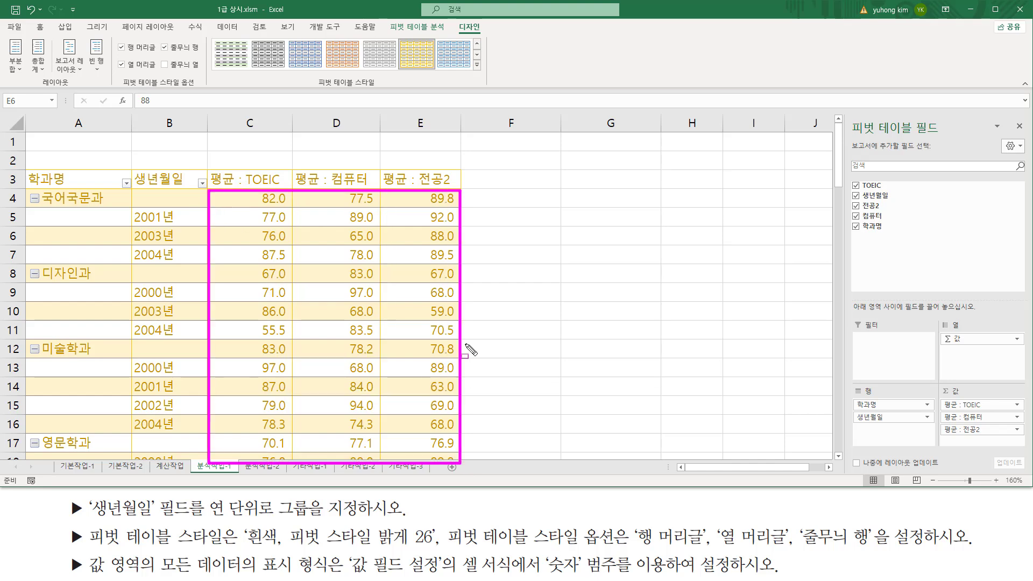
key(Escape)
scroll(319, 334, down, 5)
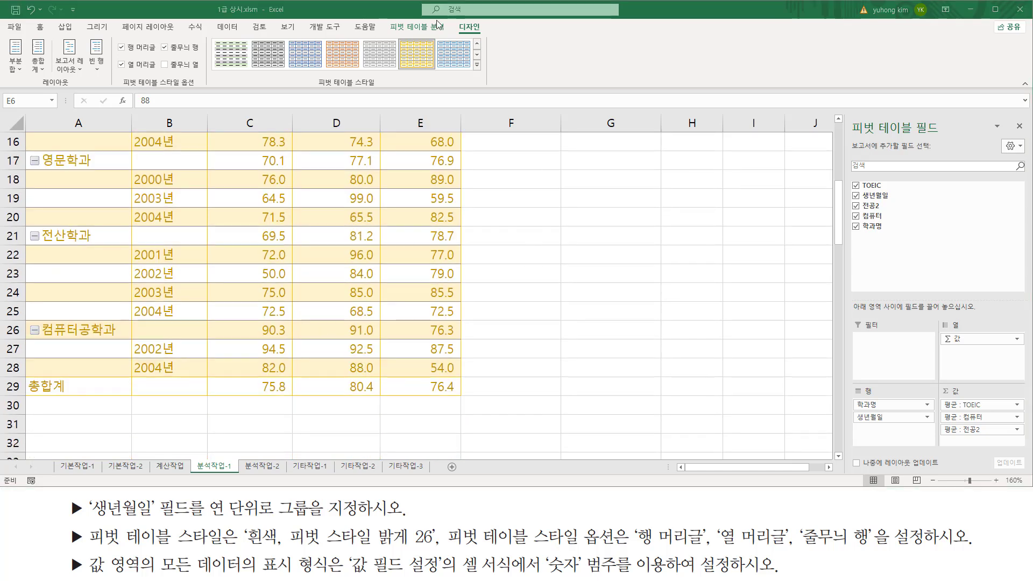
double_click(401, 14)
click(514, 255)
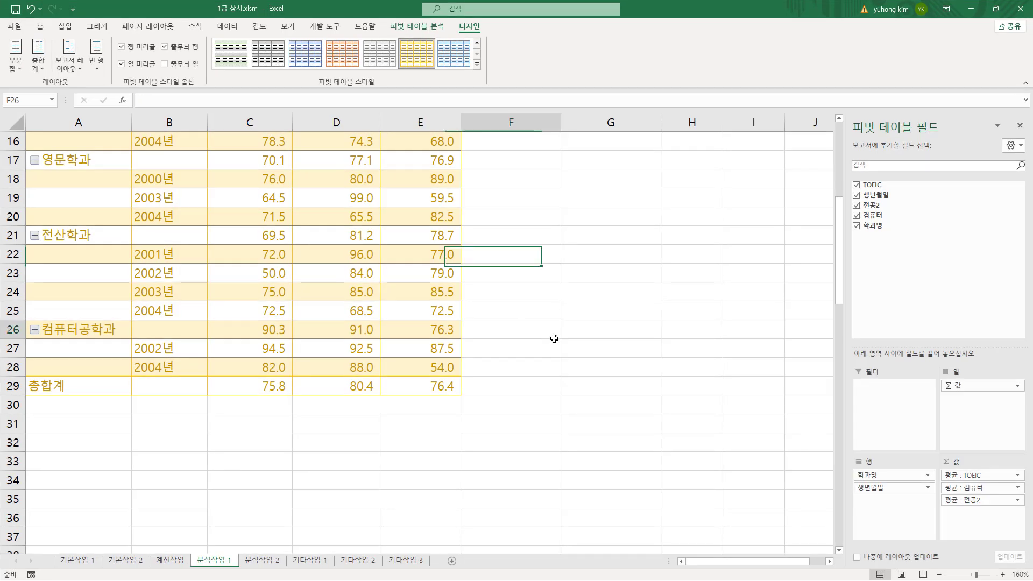
click(554, 335)
scroll(528, 402, up, 2)
scroll(528, 403, up, 4)
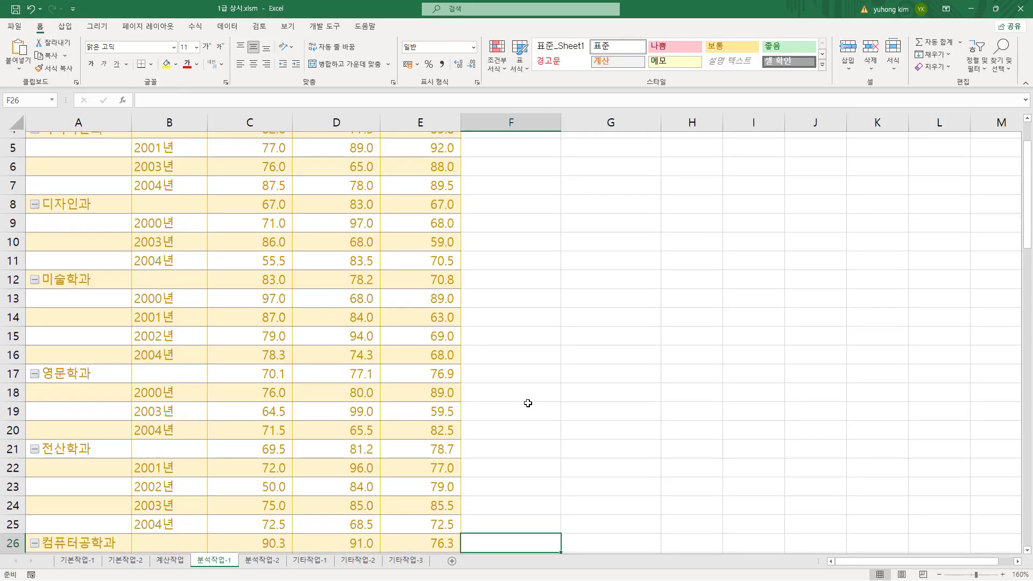
scroll(528, 403, down, 1)
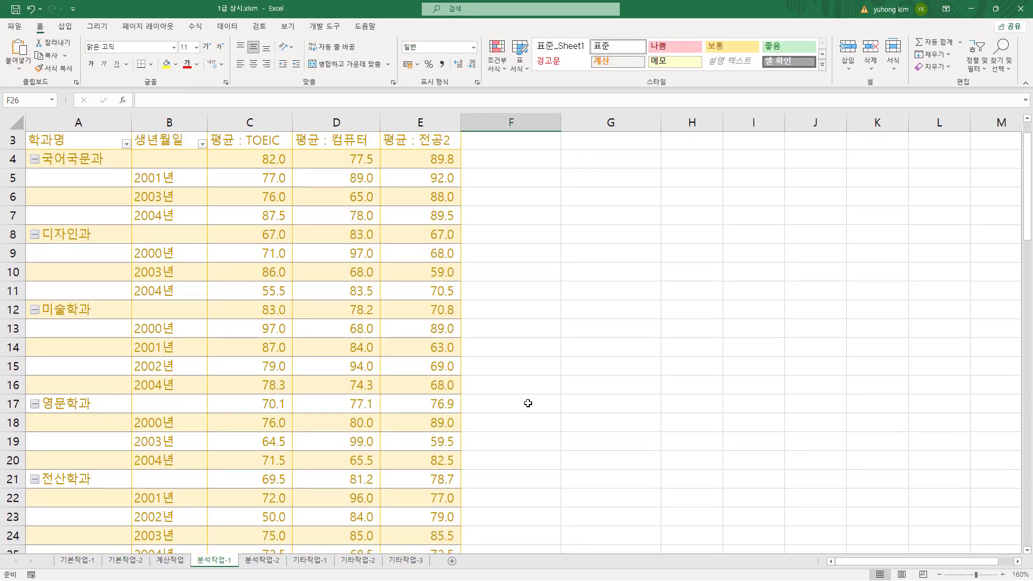
scroll(528, 403, up, 1)
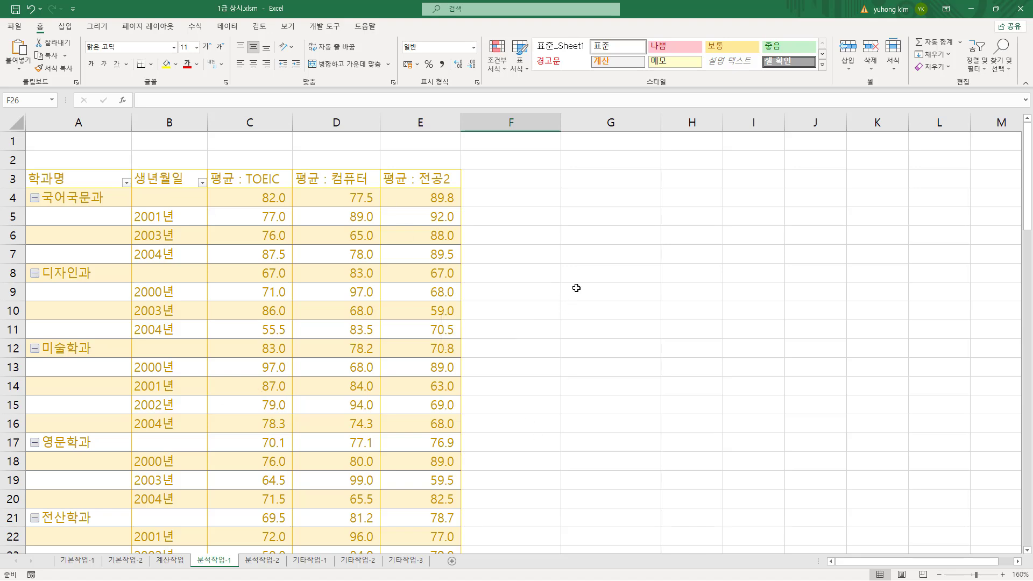
- Examine the pivot table's header row and its 학과명 and 생년월일 row labels down to the 총합계 row
mouse_move(24, 169)
mouse_down()
mouse_move(183, 187)
mouse_move(462, 192)
mouse_up()
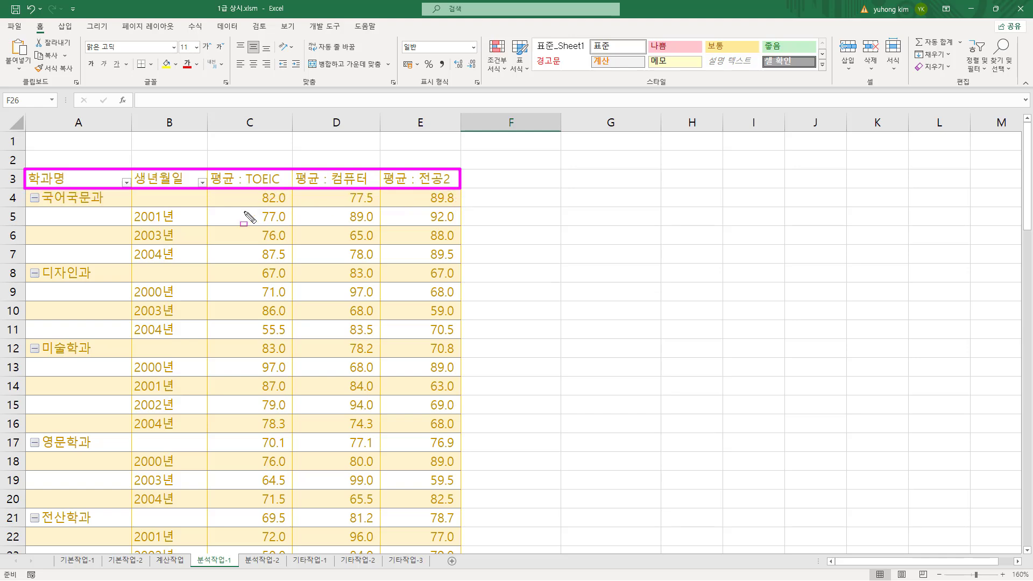
key(Escape)
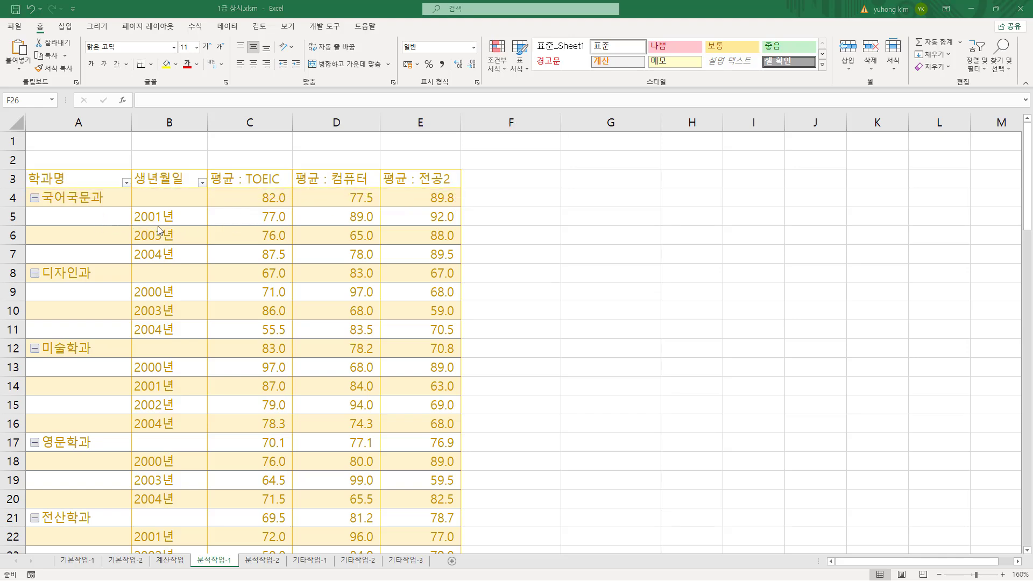
scroll(159, 231, down, 1)
mouse_move(22, 131)
mouse_down()
mouse_move(135, 430)
mouse_move(128, 557)
mouse_up()
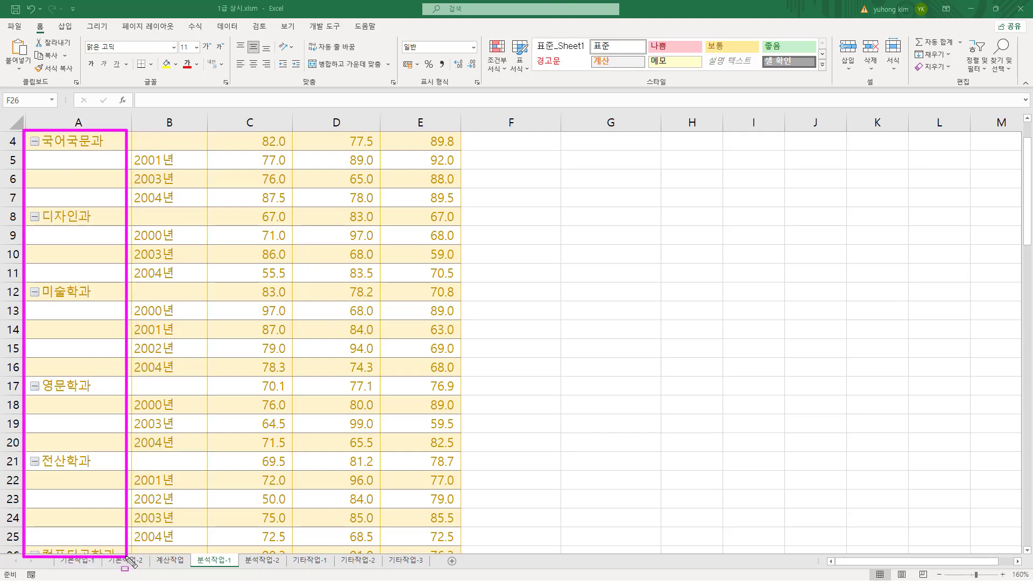
key(Escape)
scroll(100, 475, down, 3)
scroll(99, 475, up, 1)
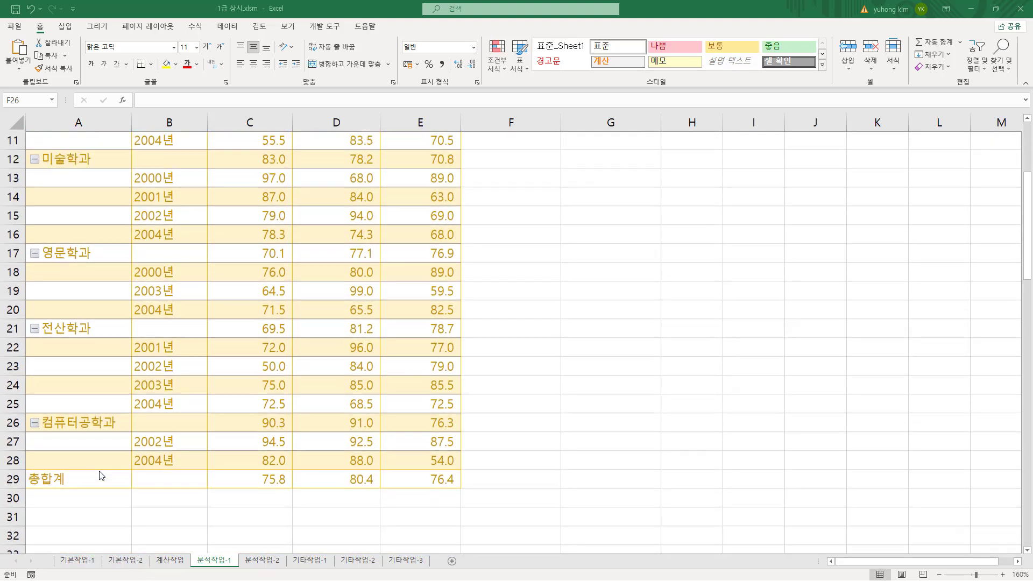
scroll(99, 475, up, 4)
key(ctrl+2)
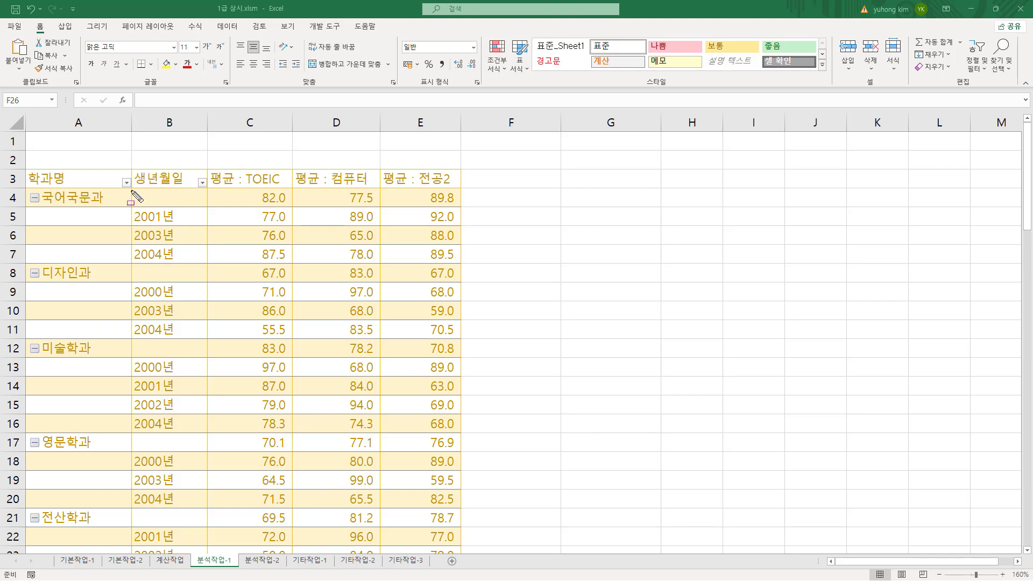
drag(133, 188, 194, 557)
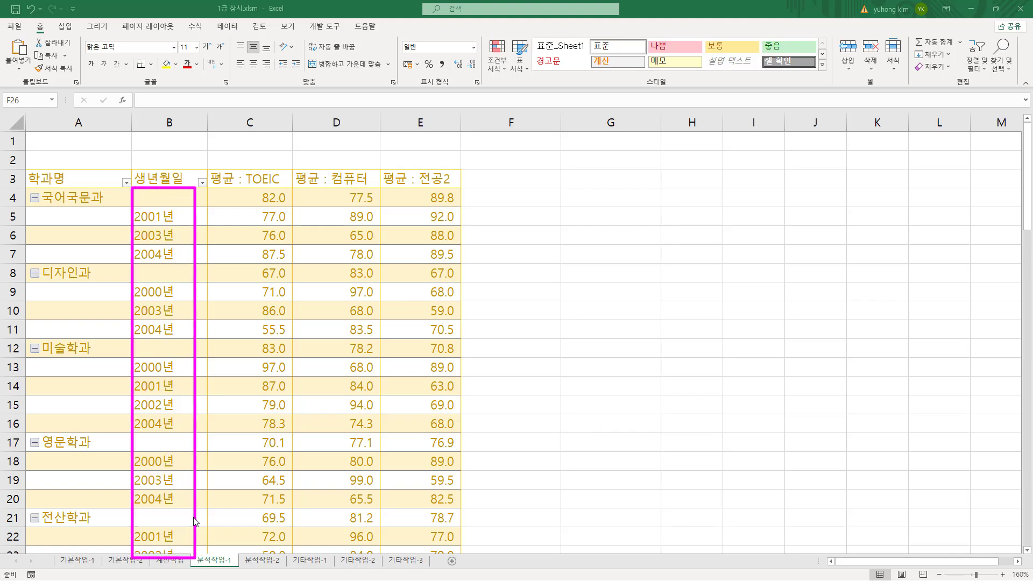
key(Escape)
scroll(191, 479, down, 4)
scroll(192, 479, up, 3)
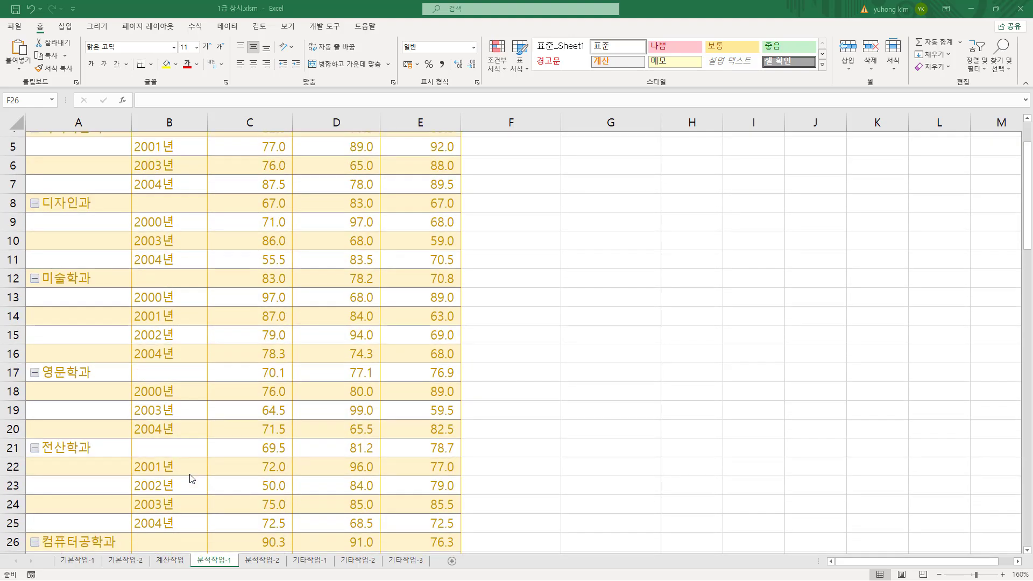
scroll(204, 465, up, 1)
- Review the TOEIC, 컴퓨터 and 전공2 average values from the first department down to the 총합계 row
mouse_move(218, 188)
mouse_down()
mouse_move(283, 330)
mouse_move(460, 550)
mouse_up()
key(Escape)
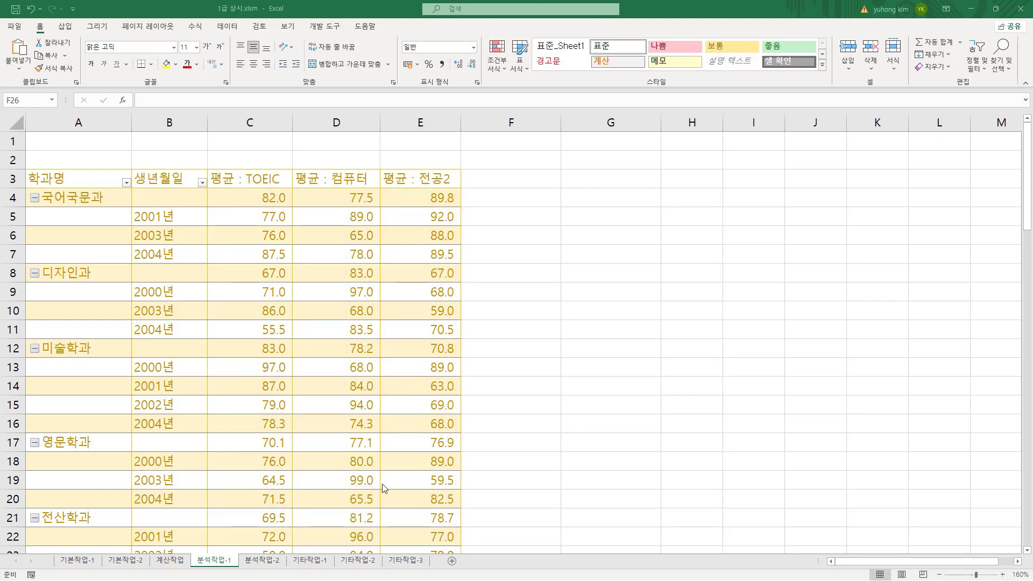
scroll(383, 489, down, 3)
mouse_move(210, 391)
mouse_down()
mouse_move(240, 466)
mouse_move(462, 519)
mouse_up()
key(Escape)
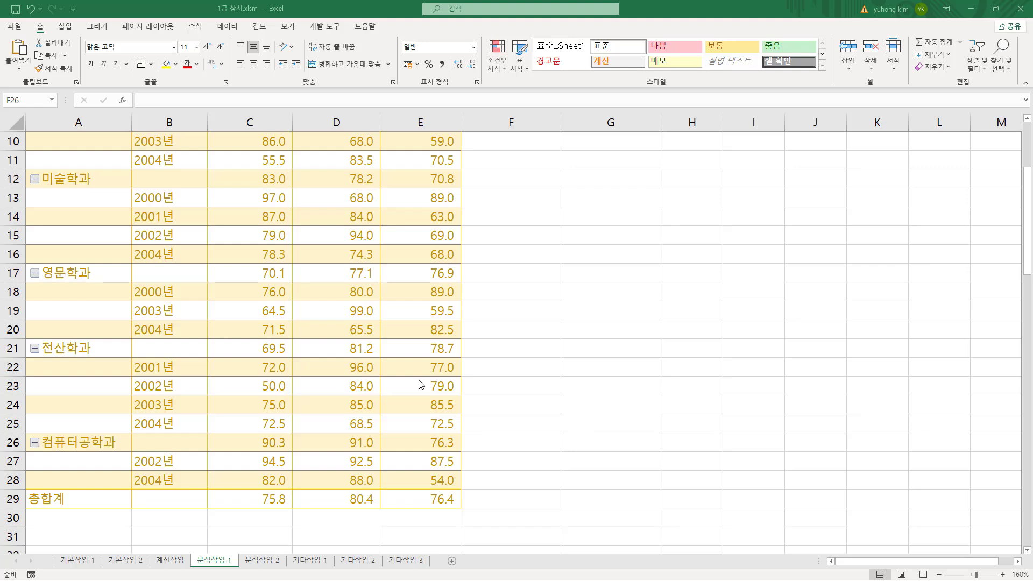
scroll(422, 385, up, 3)
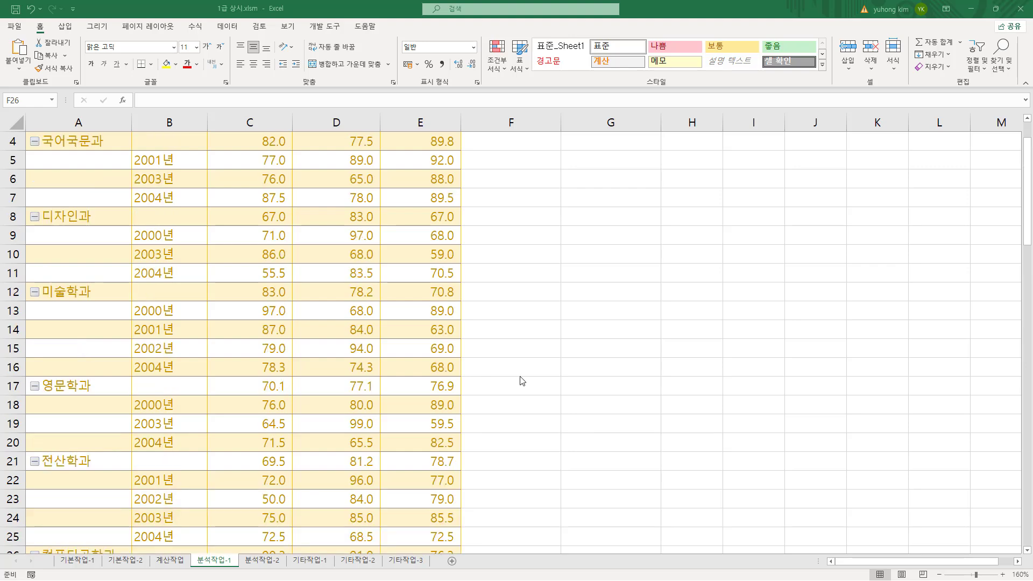
click(581, 312)
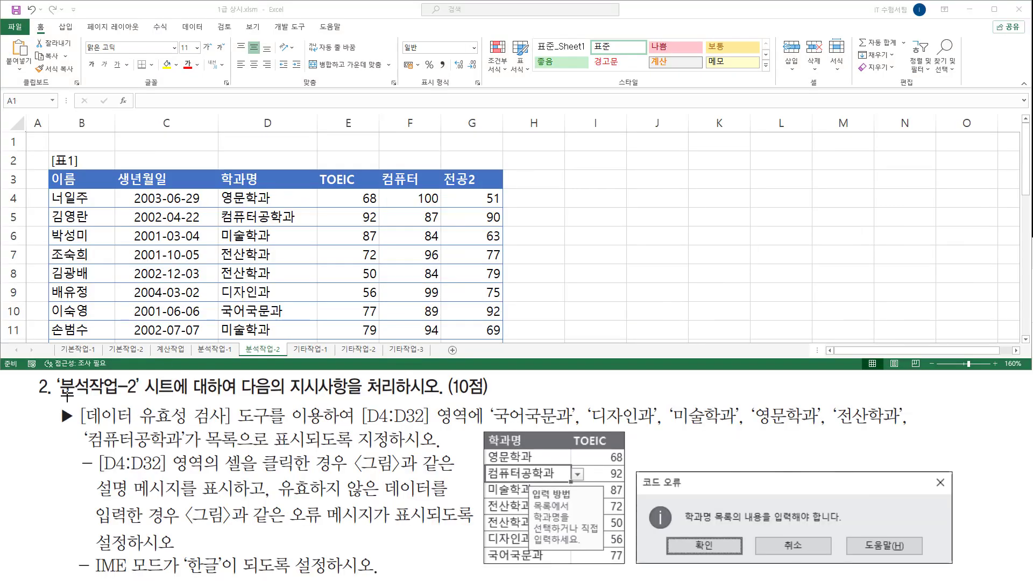
- Read the task heading for the 분석작업-2 sheet and enlarge the workbook window to display more rows
drag(60, 399, 137, 399)
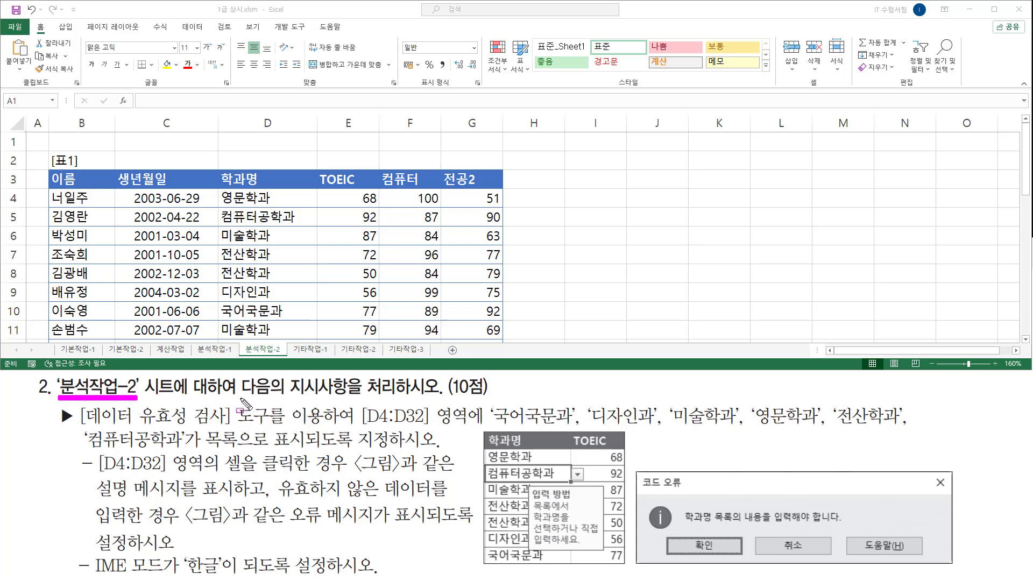
drag(240, 398, 435, 399)
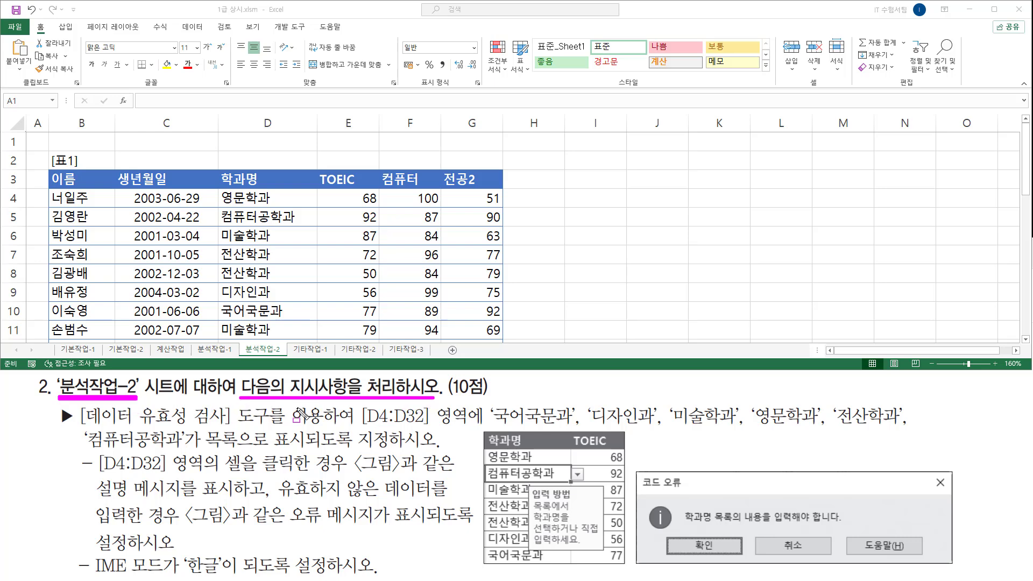
mouse_move(243, 343)
mouse_down()
mouse_move(246, 356)
mouse_move(285, 356)
mouse_up()
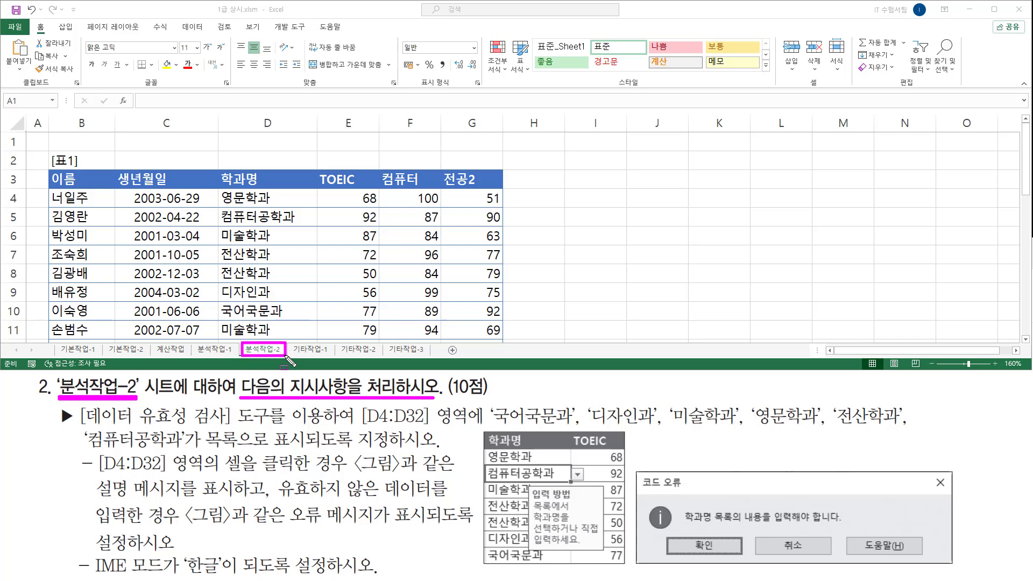
key(Escape)
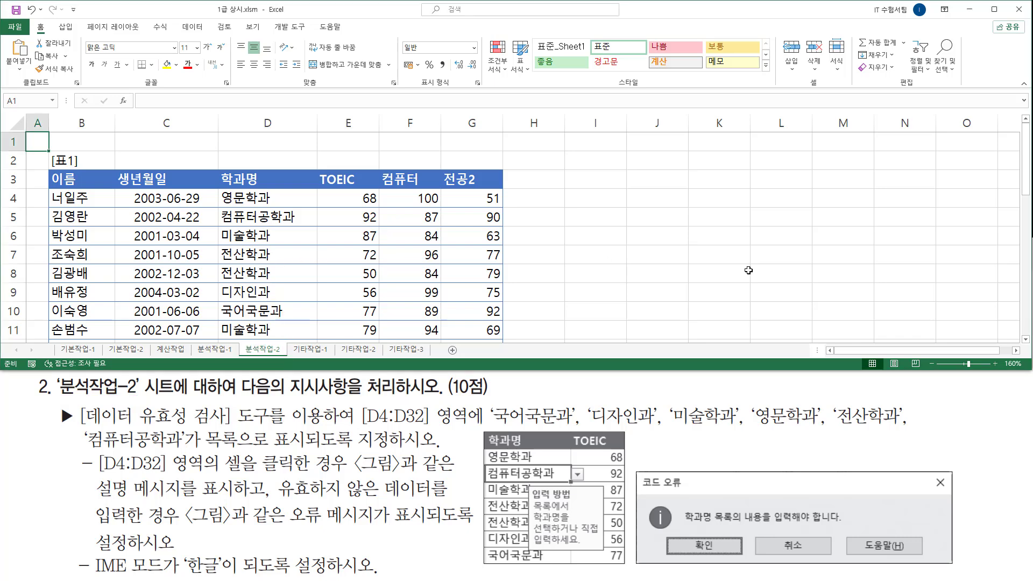
mouse_move(1025, 162)
mouse_down()
mouse_move(1026, 336)
mouse_move(1026, 161)
mouse_up()
drag(327, 370, 326, 397)
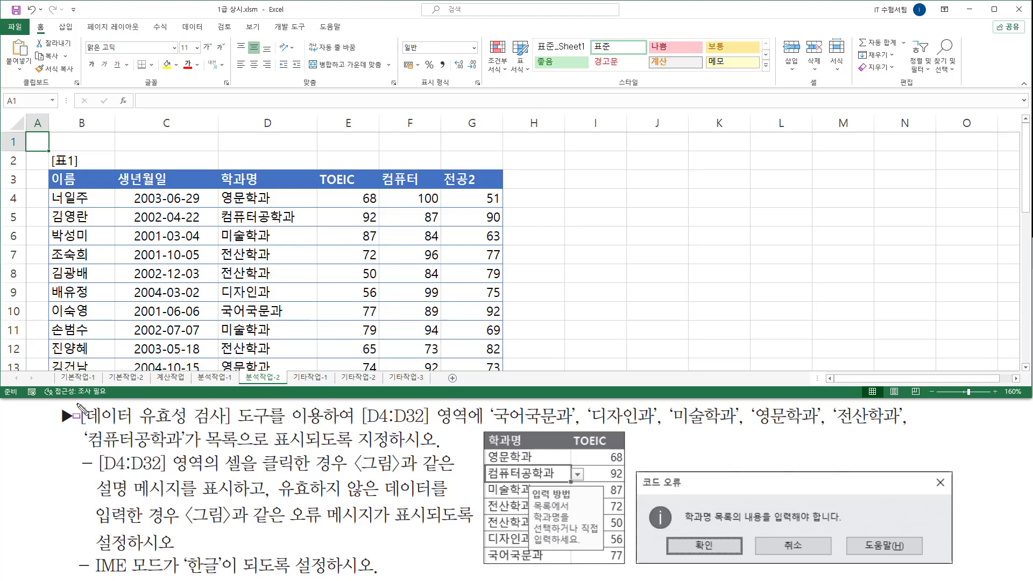
- Read the data validation instruction for D4:D32 and examine the 학과명 column and the department names required for the list
mouse_move(77, 404)
mouse_down()
mouse_move(247, 445)
mouse_move(233, 426)
mouse_up()
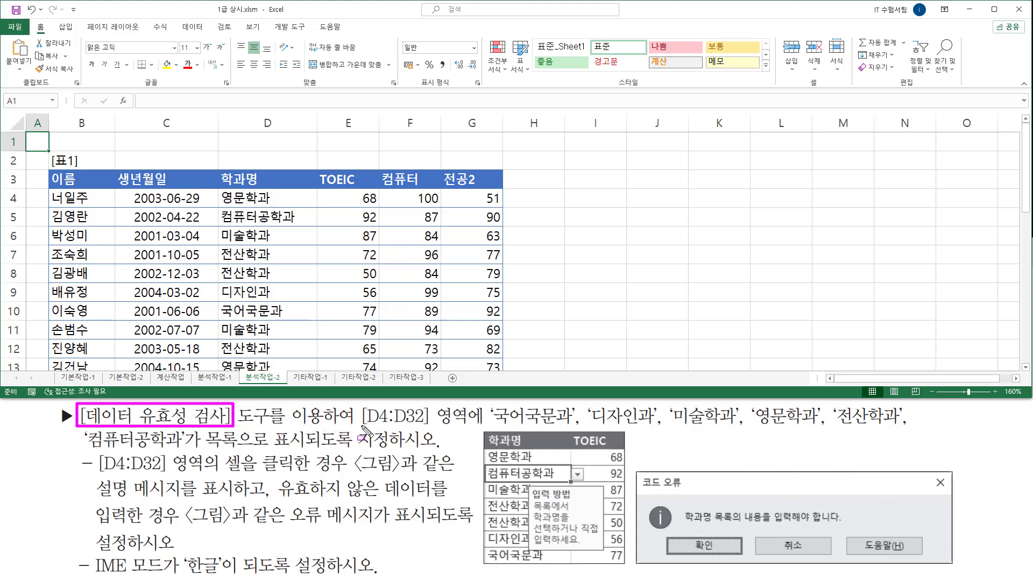
mouse_move(361, 425)
mouse_down()
mouse_move(474, 425)
mouse_move(470, 405)
mouse_up()
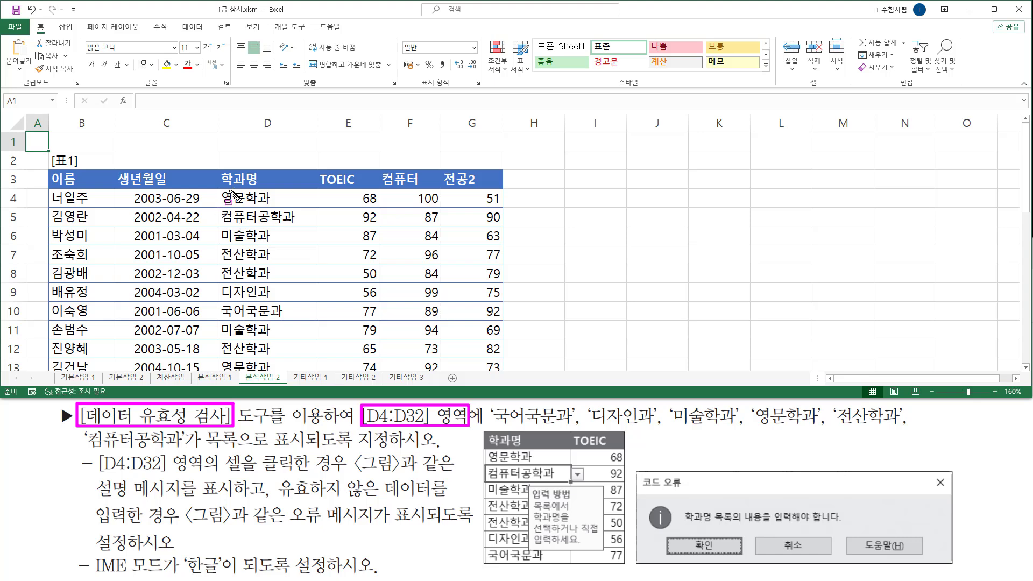
mouse_move(221, 191)
mouse_down()
mouse_move(317, 277)
mouse_move(316, 370)
mouse_up()
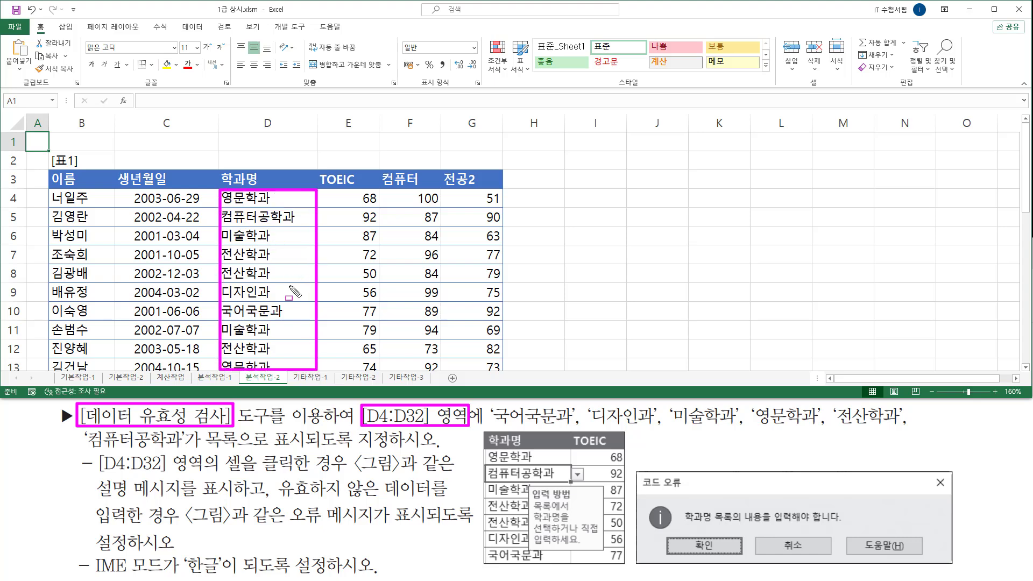
drag(491, 426, 900, 430)
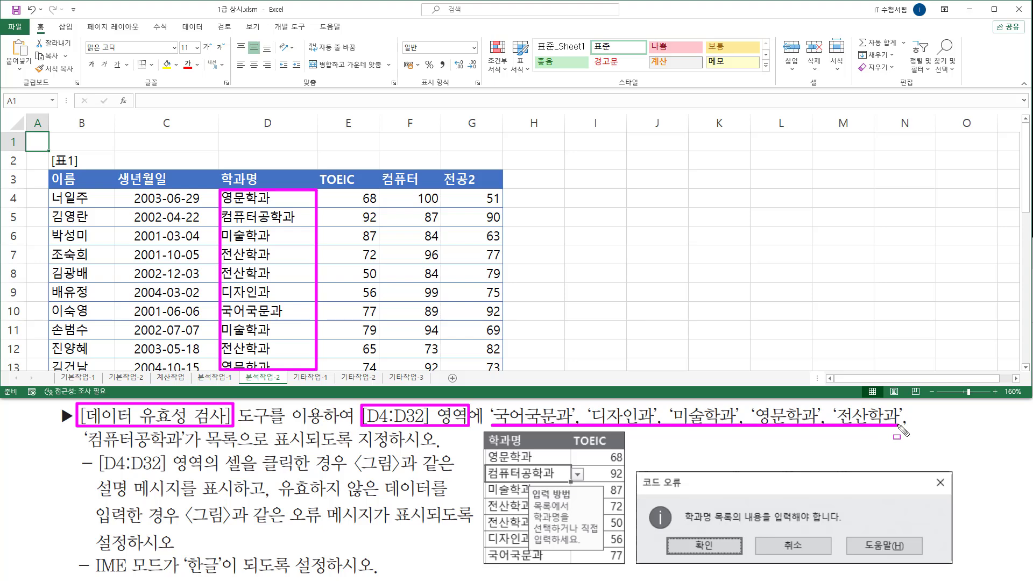
drag(85, 447, 311, 449)
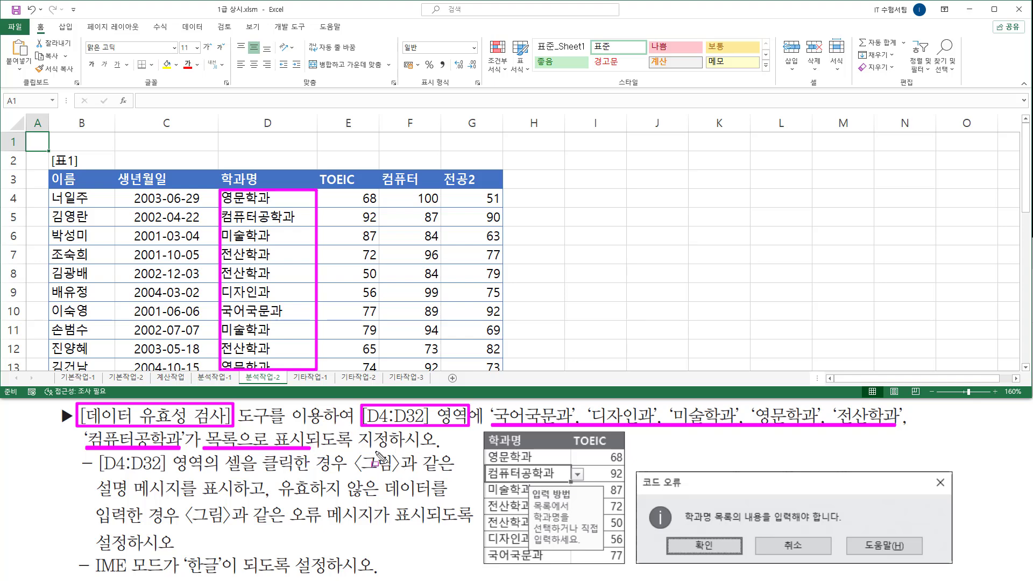
key(Escape)
- Select the 학과명 cells D4:D32 and open the data validation settings for them
click(257, 200)
click(257, 197)
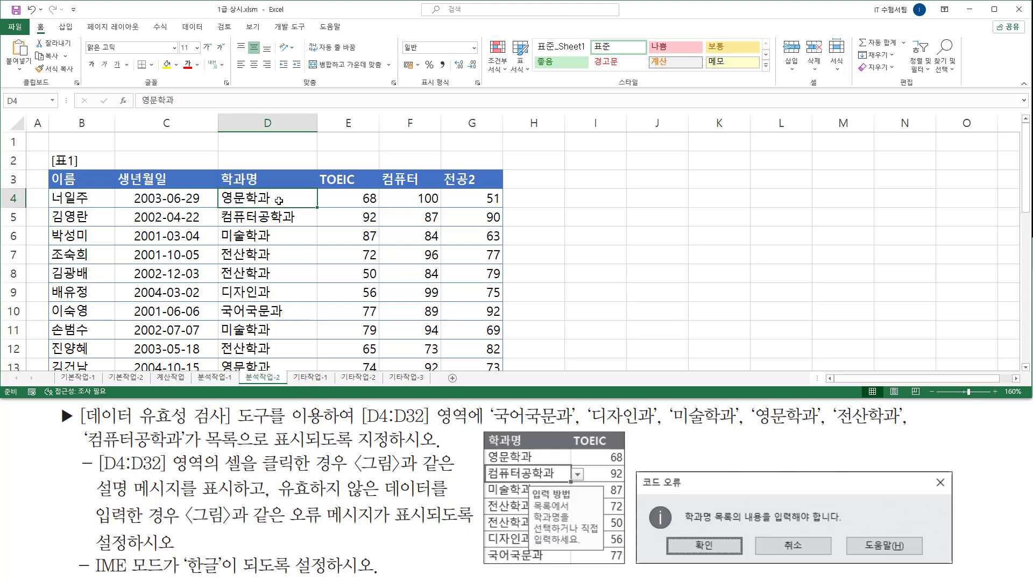
drag(267, 198, 266, 326)
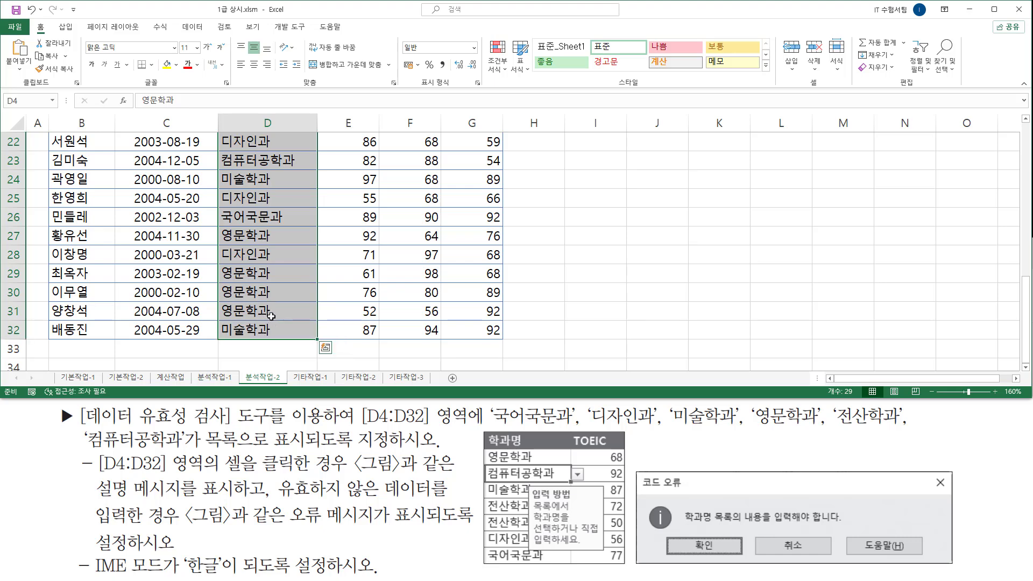
click(194, 31)
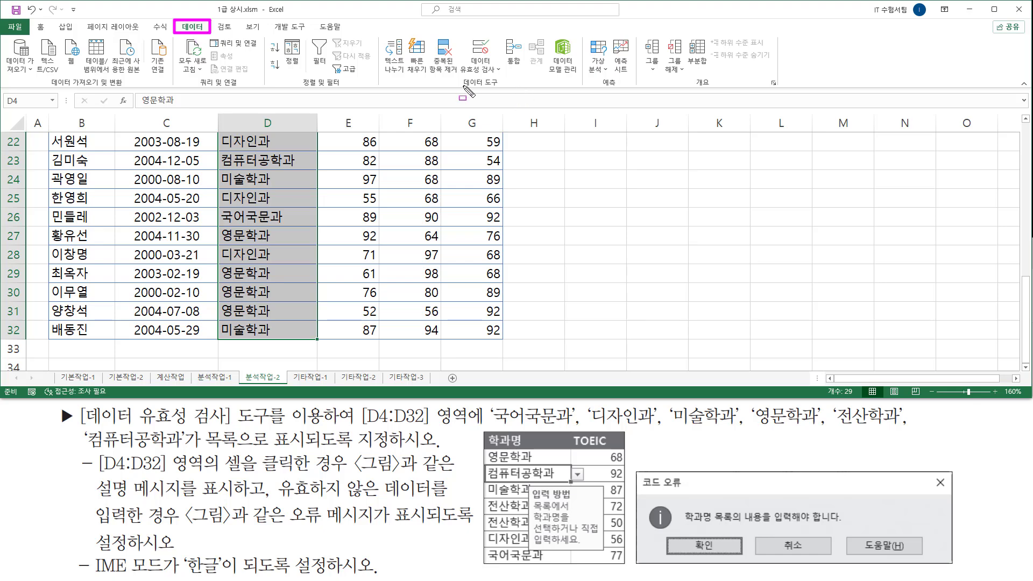
drag(460, 87, 501, 88)
drag(458, 36, 505, 78)
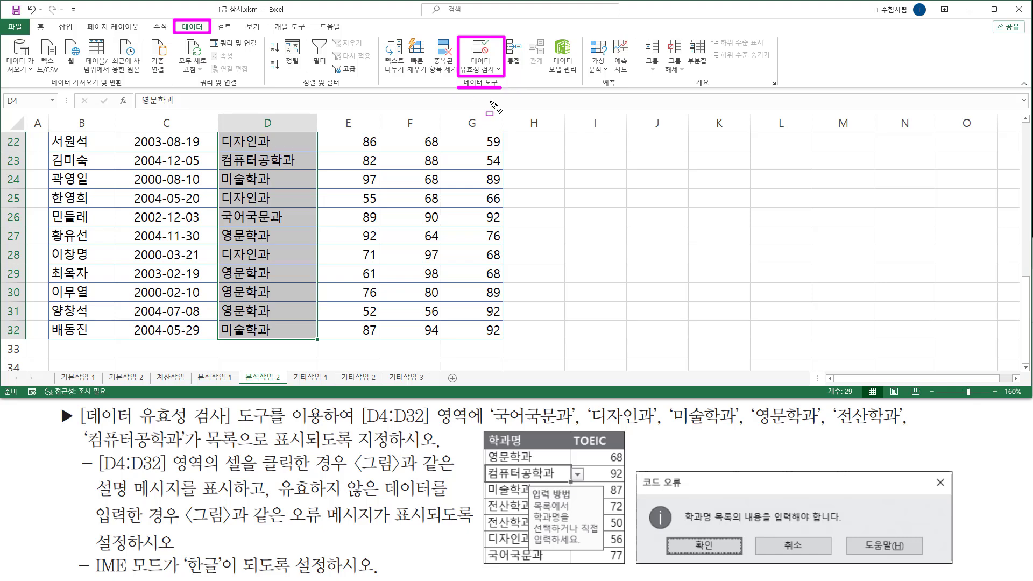
drag(469, 37, 492, 62)
key(Escape)
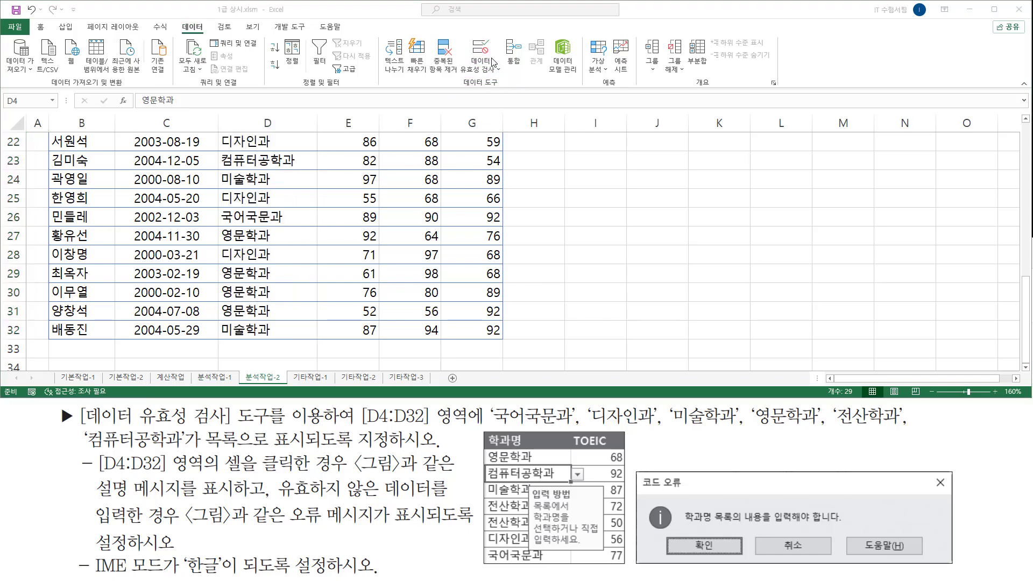
click(483, 52)
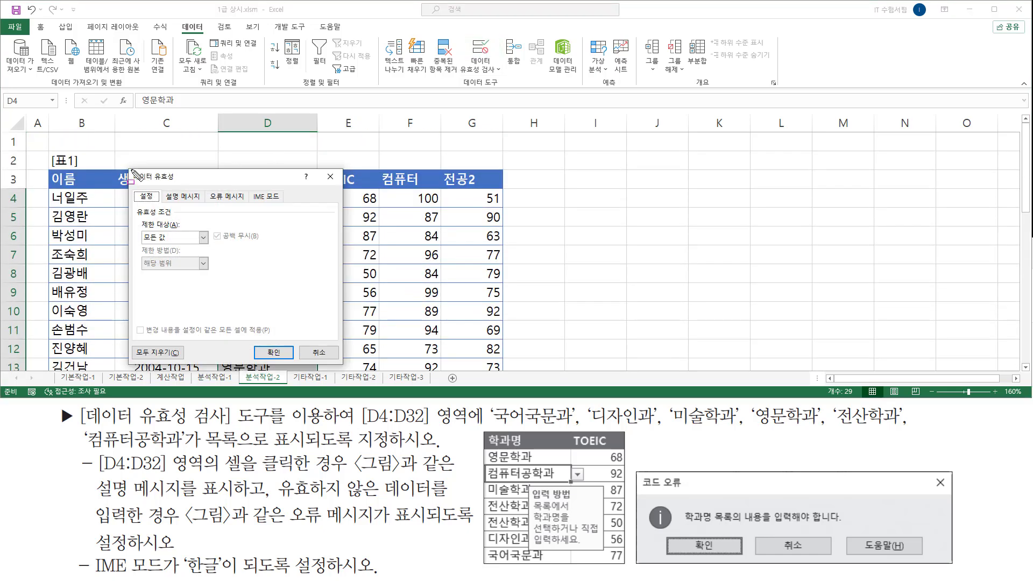
- Check the list requirement in the task text and set the validation's allowed type (제한 대상) to 목록
mouse_move(127, 170)
mouse_down()
mouse_move(182, 332)
mouse_move(345, 364)
mouse_up()
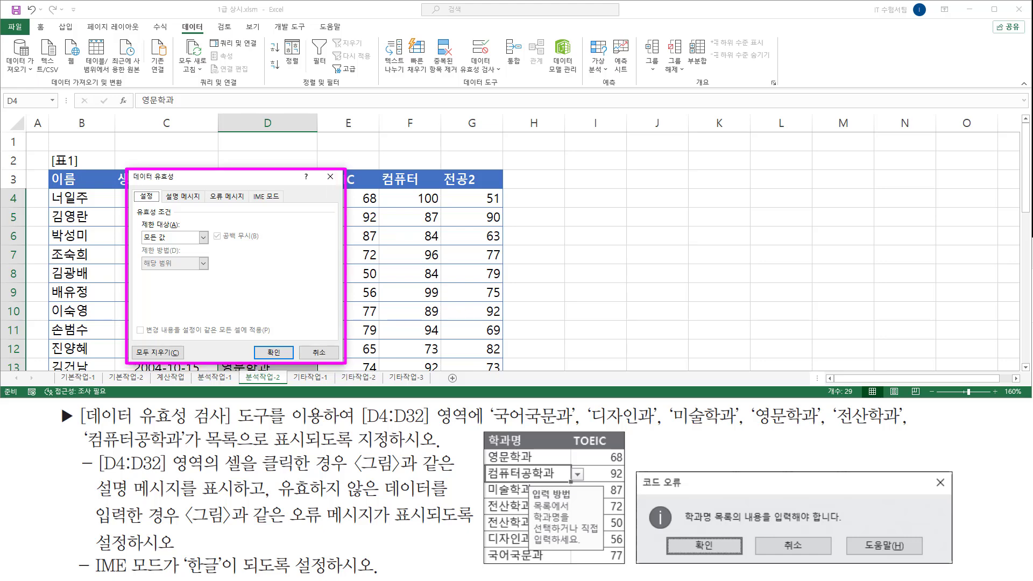
drag(489, 428, 905, 429)
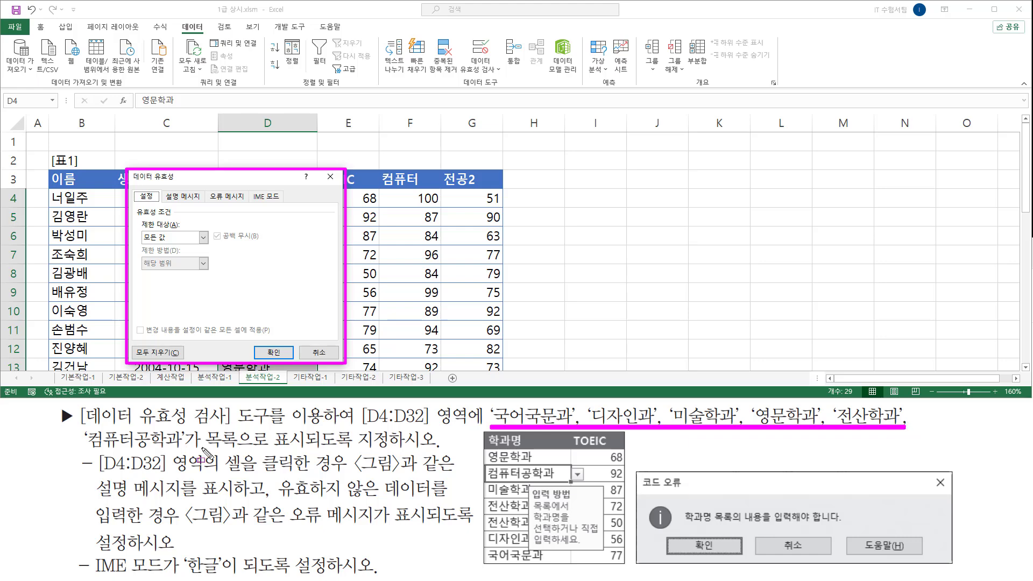
mouse_move(87, 447)
mouse_down()
mouse_move(317, 463)
mouse_move(308, 451)
mouse_move(437, 448)
mouse_up()
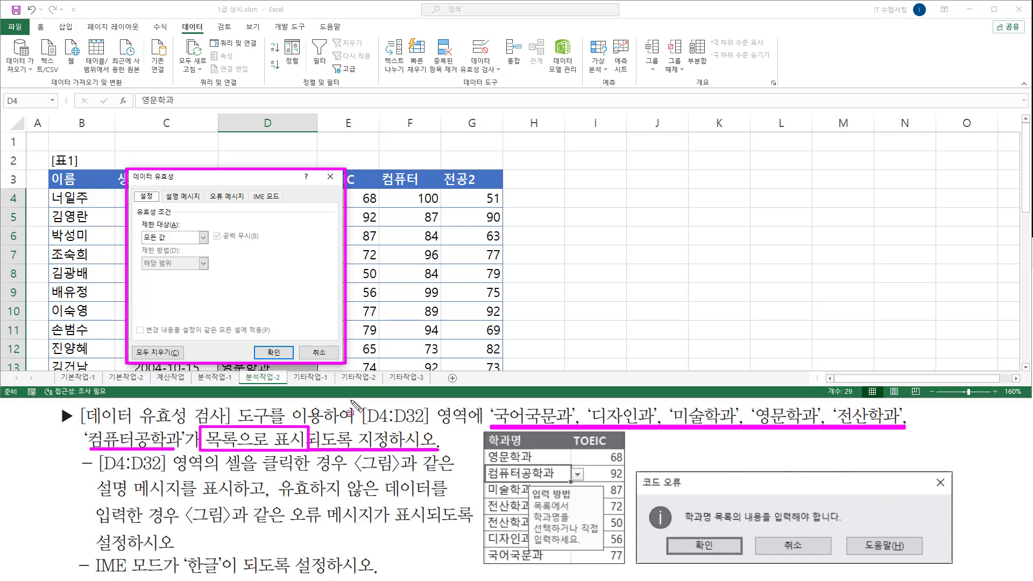
mouse_move(134, 189)
mouse_down()
mouse_move(165, 204)
mouse_move(134, 202)
mouse_move(180, 218)
mouse_up()
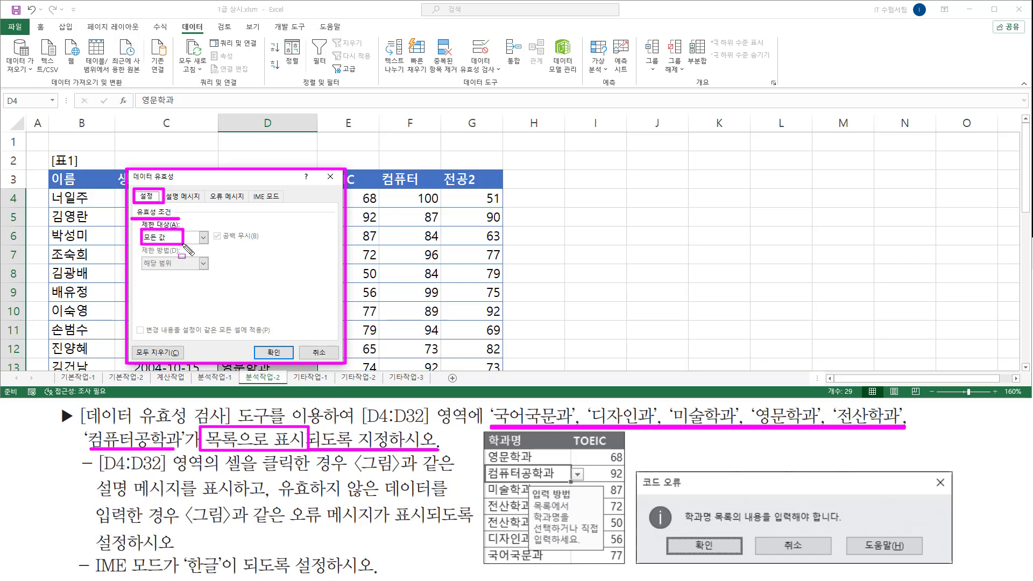
key(Escape)
click(203, 238)
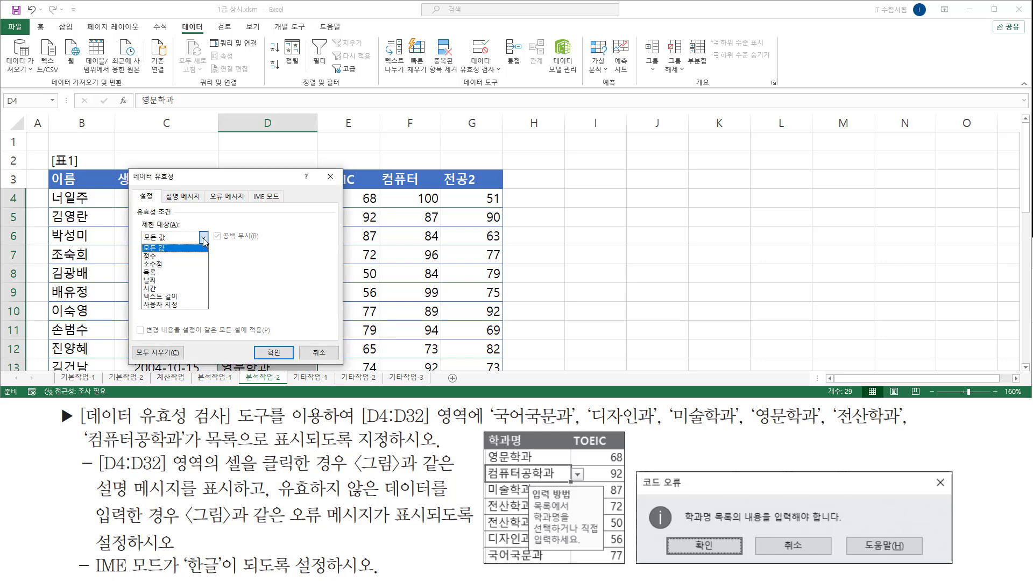
click(176, 273)
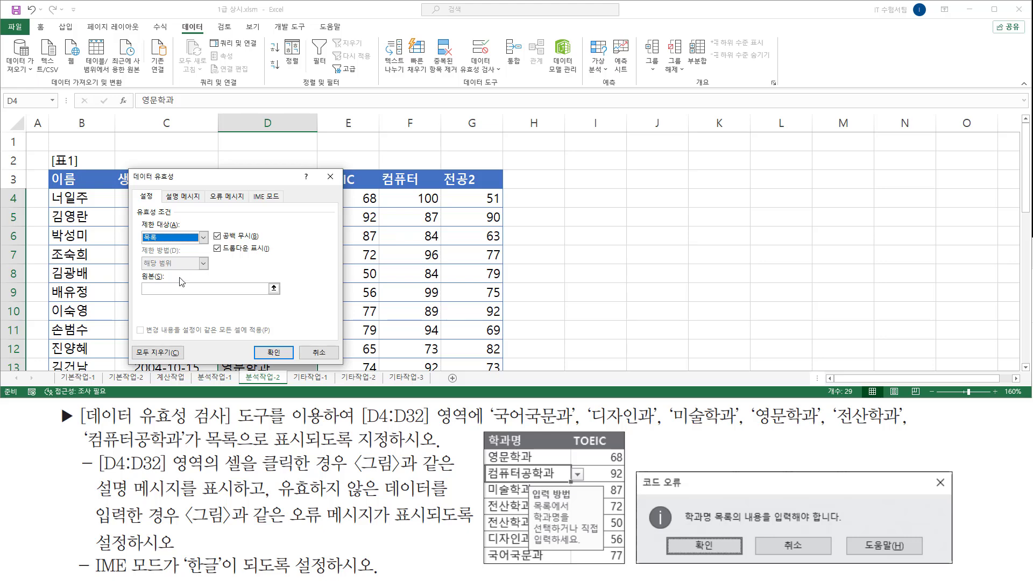
- Enter 국어국문과,디자인과,미술학과,영문학과,전산학과,컴퓨터공학과 as the source (원본) of the validation list
drag(135, 271, 284, 296)
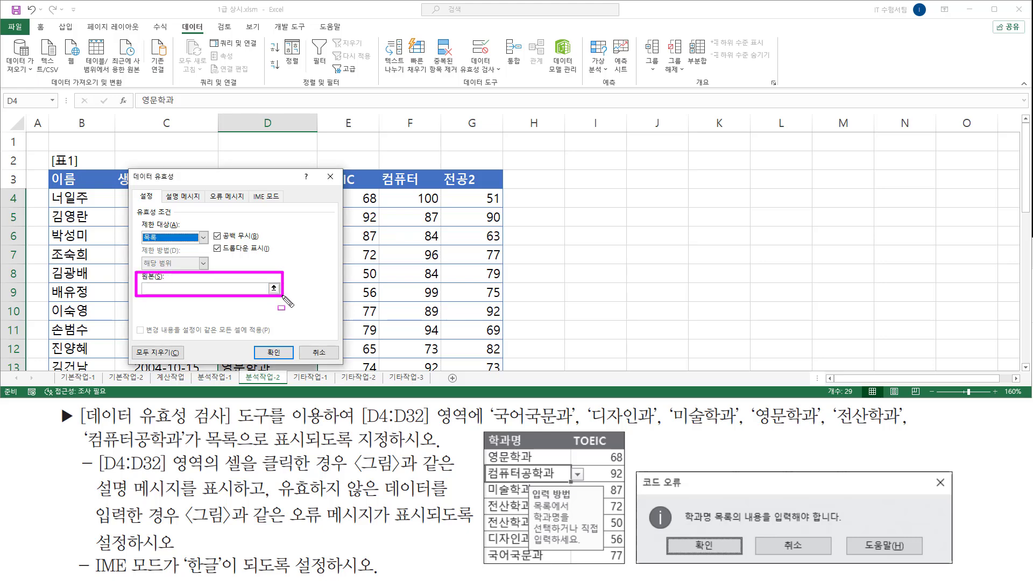
click(181, 288)
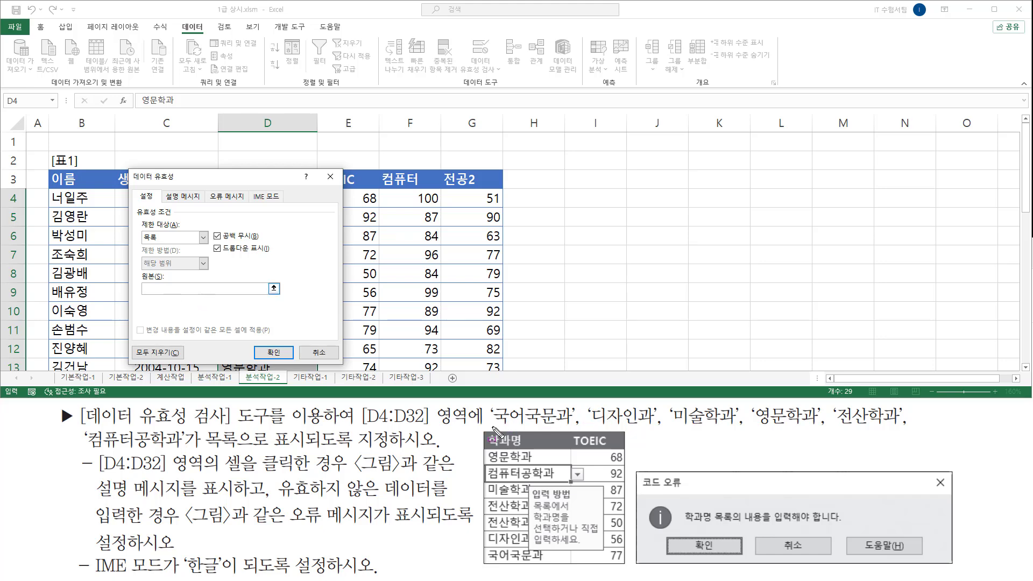
mouse_move(492, 427)
mouse_down()
mouse_move(935, 427)
mouse_move(902, 427)
mouse_up()
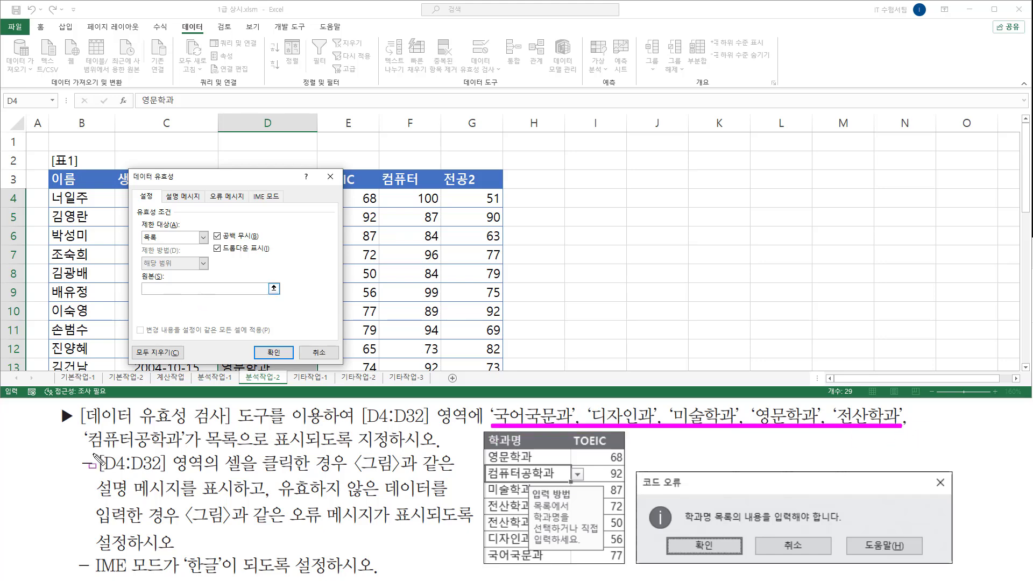
drag(87, 450, 174, 451)
key(Escape)
click(164, 293)
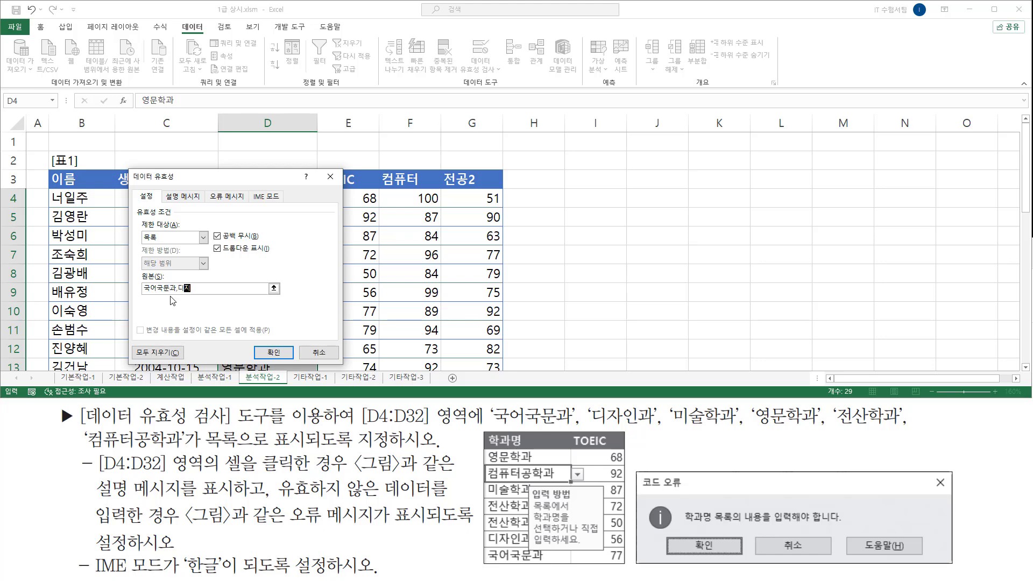
text(과,)
text(미술학과,영문학과,전산)
text(학)
text(과,전산학과,컴퓨)
text(터공학과)
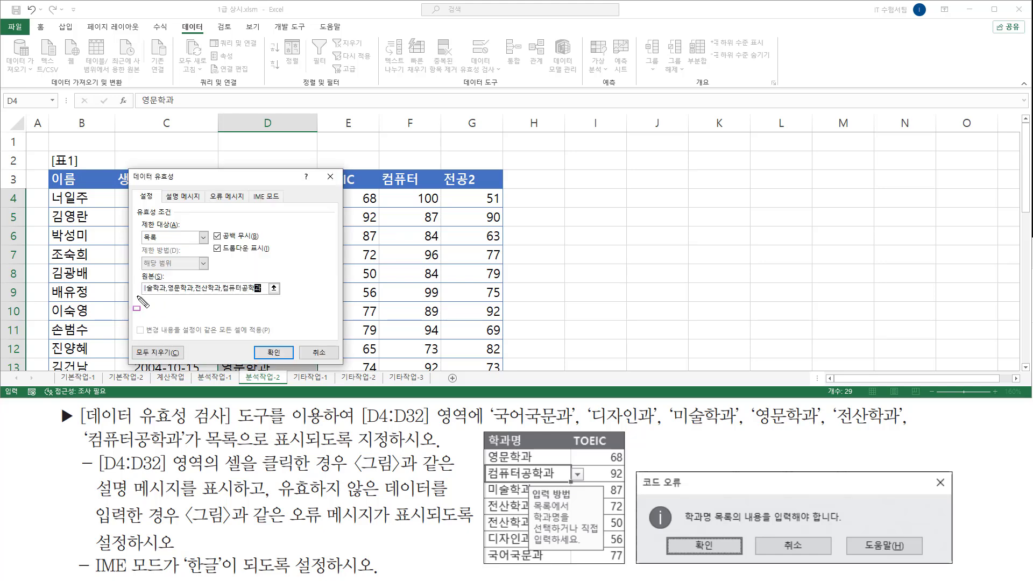
drag(139, 296, 275, 295)
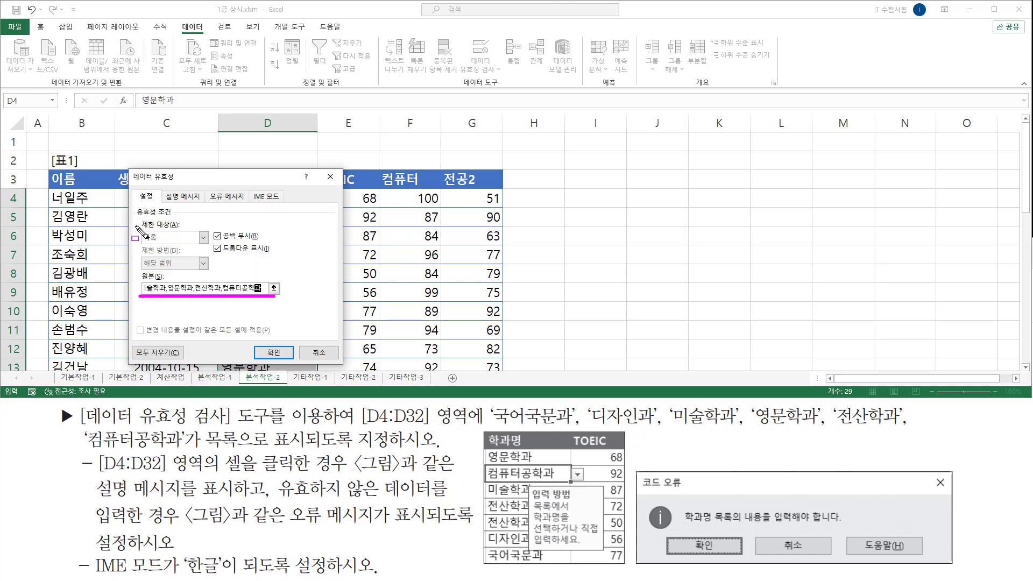
drag(134, 229, 175, 244)
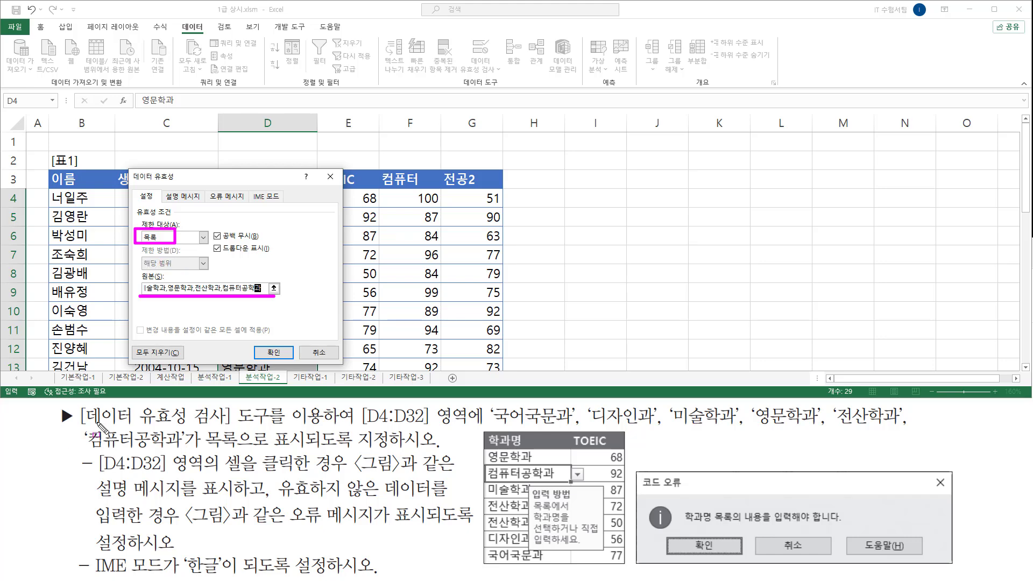
key(Escape)
- Read the input message instruction for D4:D32 and examine the title and body text of the sample message in the figure
drag(74, 455, 97, 471)
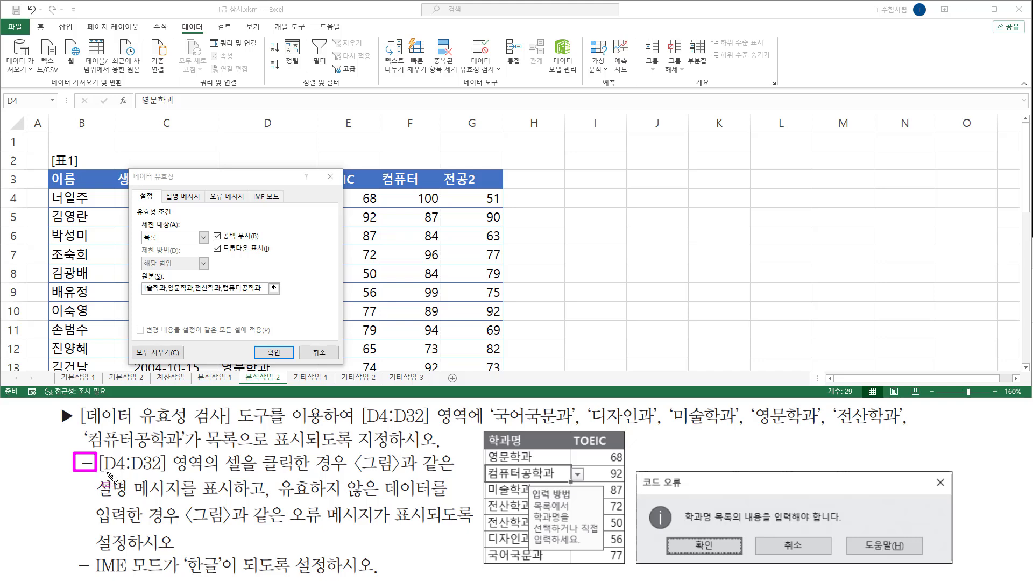
key(Escape)
drag(99, 473, 446, 474)
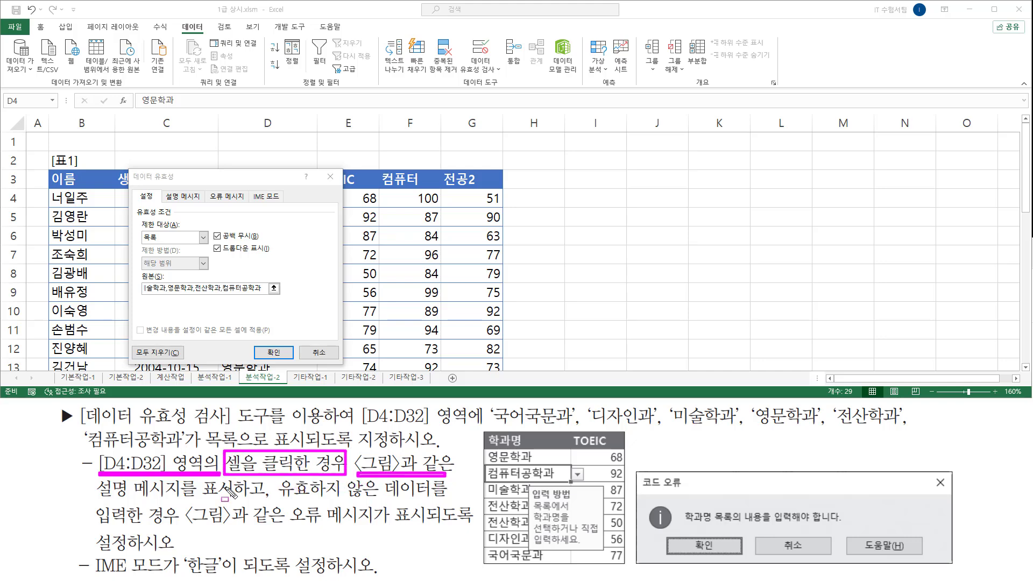
drag(91, 478, 233, 501)
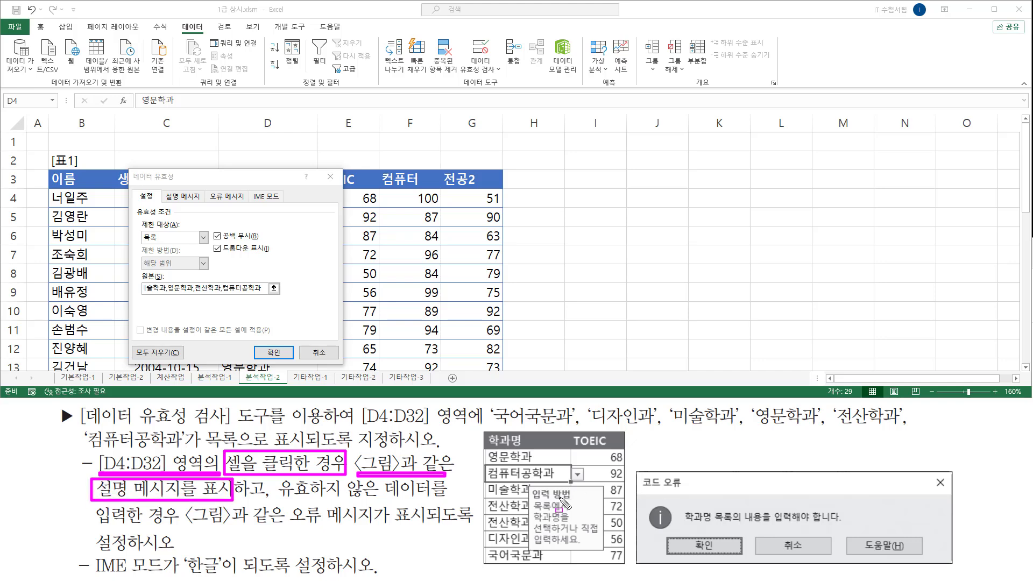
mouse_move(488, 467)
mouse_down()
mouse_move(511, 487)
mouse_move(571, 491)
mouse_move(562, 479)
mouse_move(557, 563)
mouse_move(608, 554)
mouse_up()
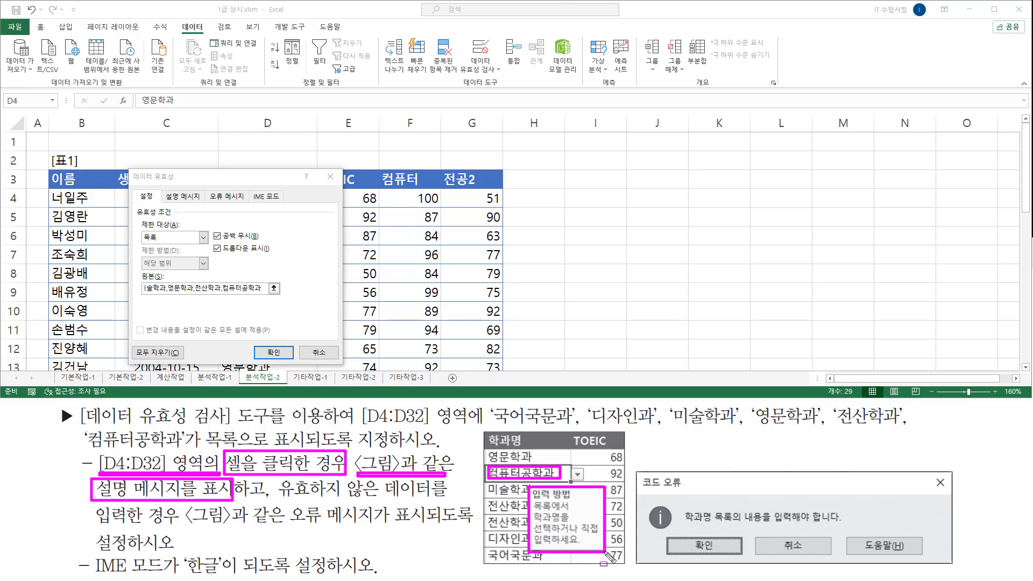
key(Escape)
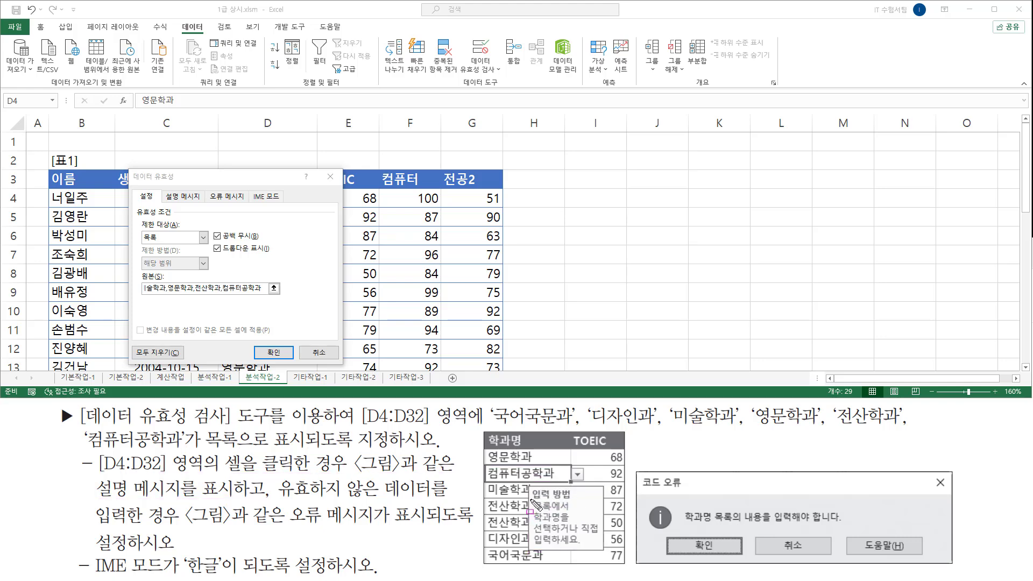
drag(531, 499, 602, 548)
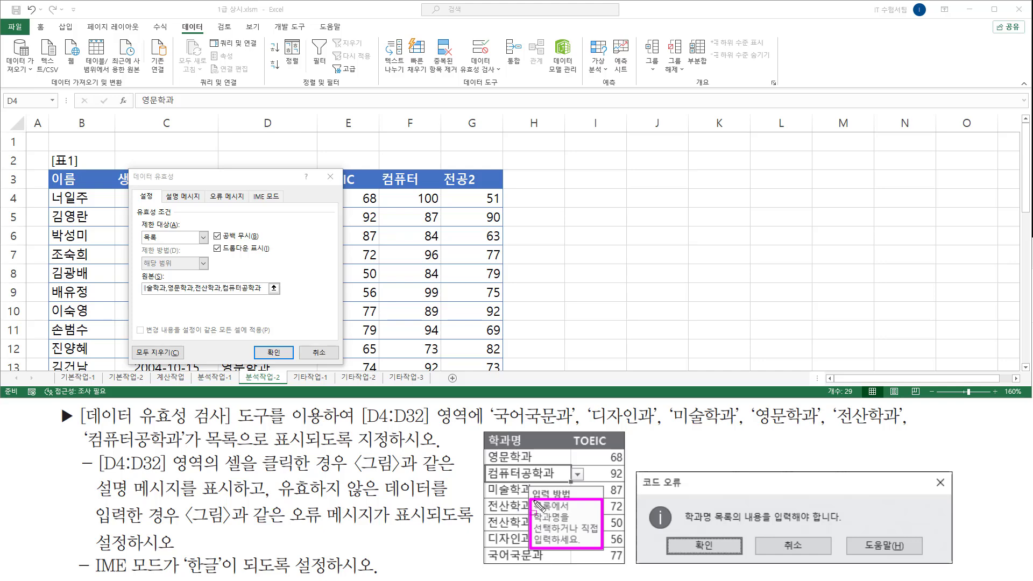
drag(270, 474, 271, 503)
key(Escape)
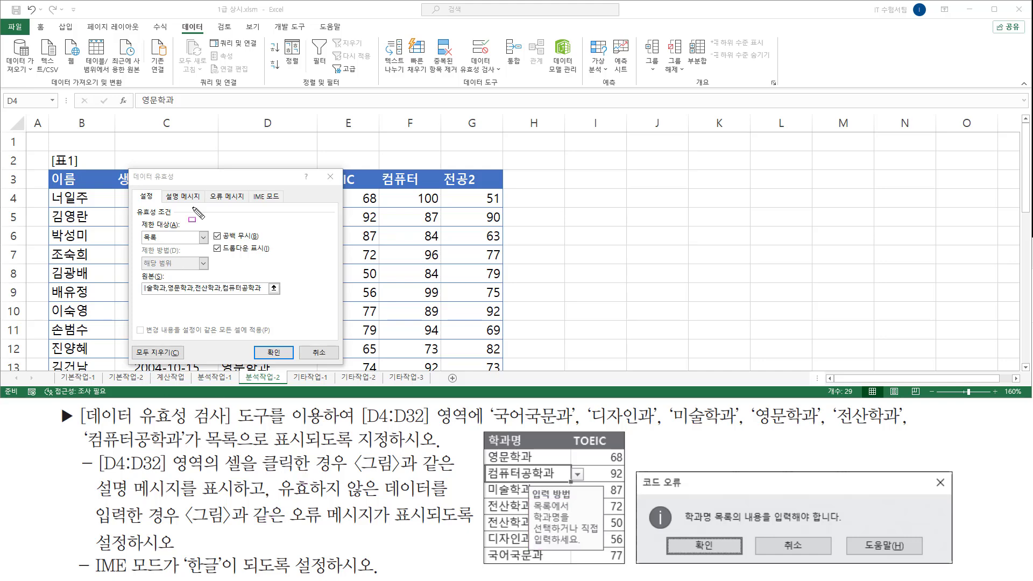
- Open the validation's 설명 메시지 settings and check the option for showing the message when a cell is selected
mouse_move(129, 171)
mouse_down()
mouse_move(173, 281)
mouse_move(345, 364)
mouse_up()
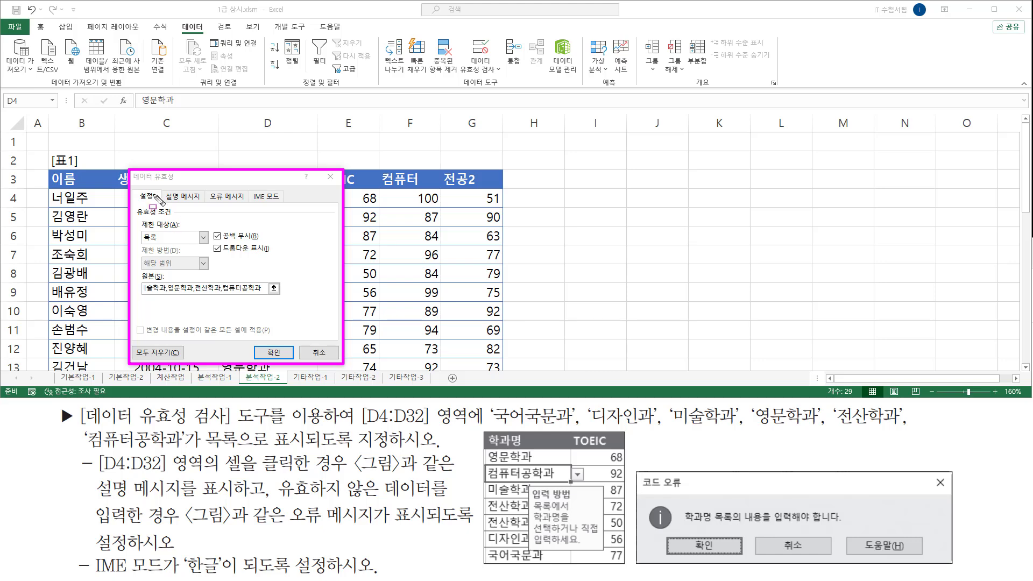
mouse_move(161, 187)
mouse_down()
mouse_move(204, 206)
mouse_move(205, 219)
mouse_up()
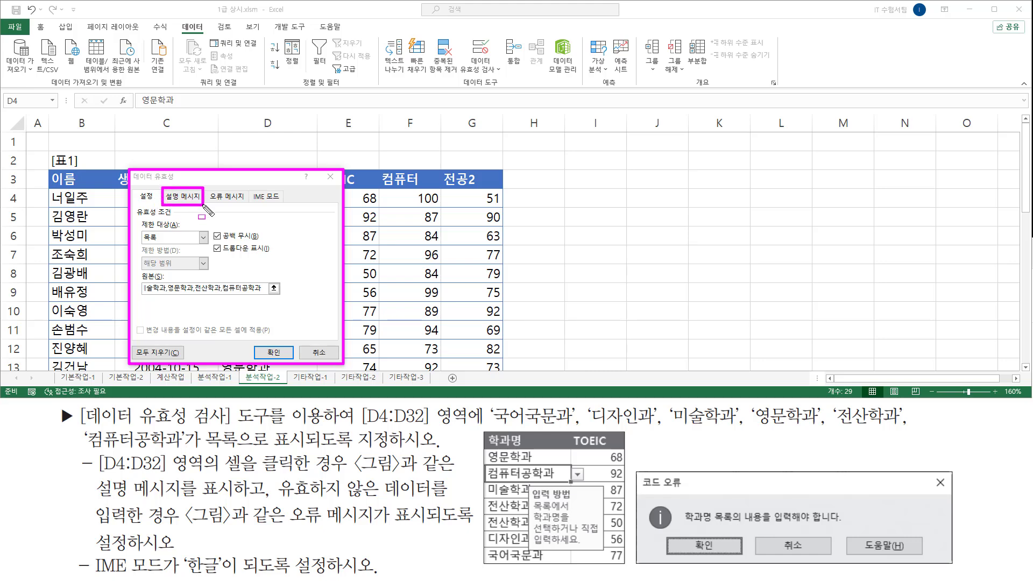
click(177, 199)
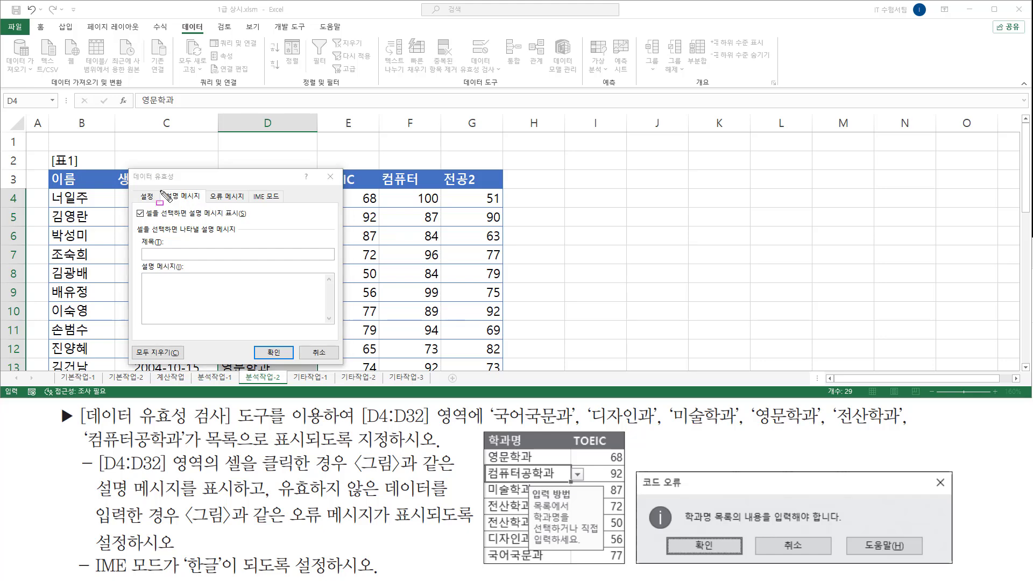
drag(159, 188, 205, 203)
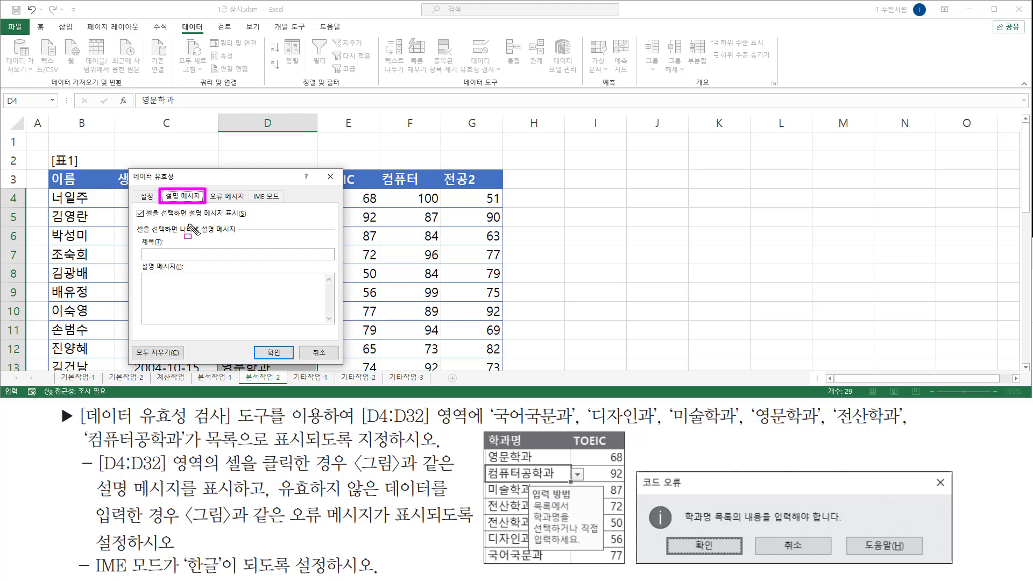
drag(144, 218, 253, 222)
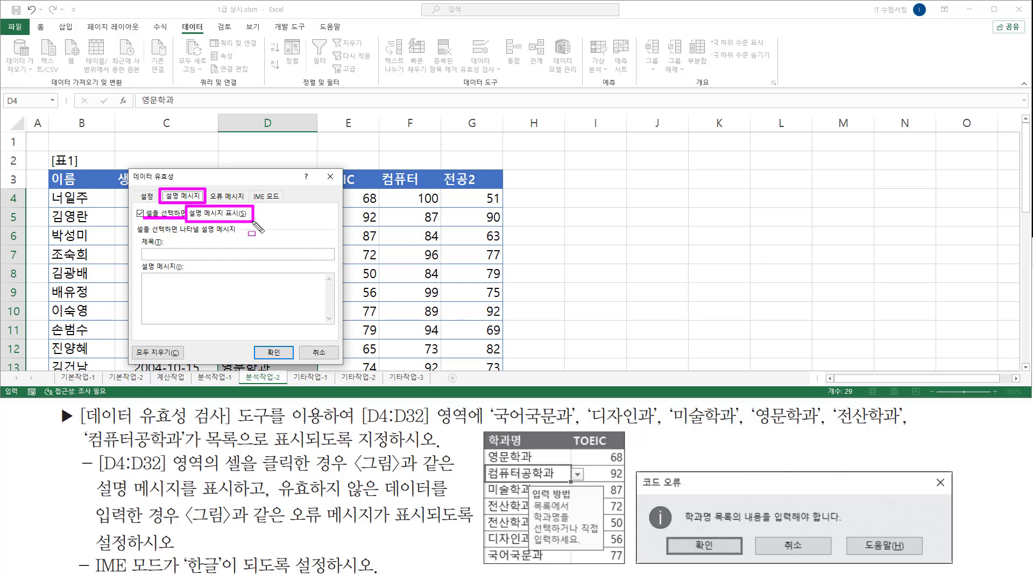
drag(134, 206, 145, 221)
drag(224, 474, 321, 475)
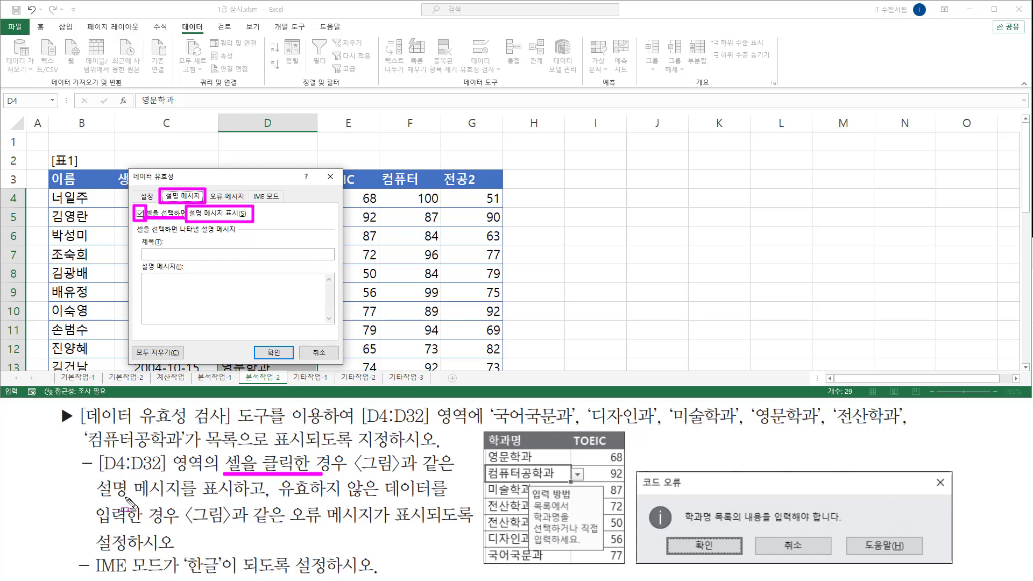
drag(97, 497, 232, 497)
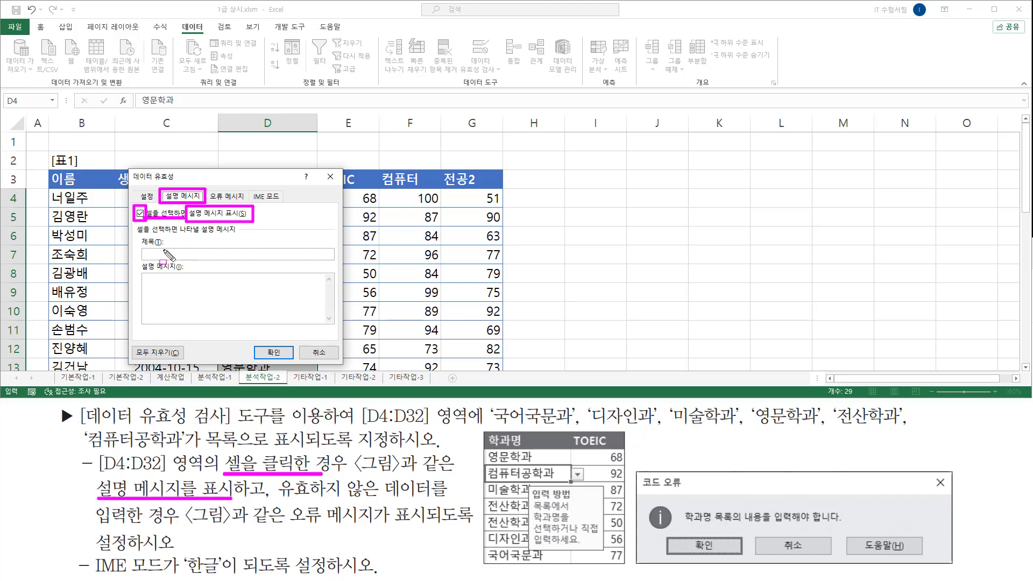
key(Escape)
- Enter 입력 방법 as the input message title and 목록에서 학과명을 선택하거나 직접 입력하세요. as its text, matching the figure
mouse_move(140, 236)
mouse_down()
mouse_move(218, 263)
mouse_move(335, 260)
mouse_up()
mouse_move(141, 266)
mouse_down()
mouse_move(181, 320)
mouse_move(347, 342)
mouse_move(336, 327)
mouse_up()
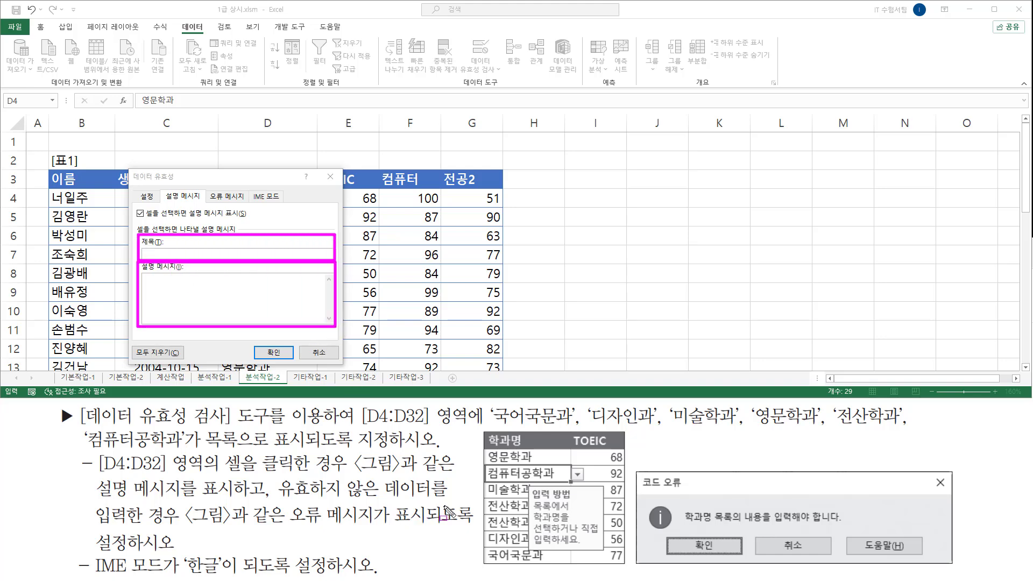
mouse_move(530, 488)
mouse_down()
mouse_move(606, 548)
mouse_move(602, 503)
mouse_up()
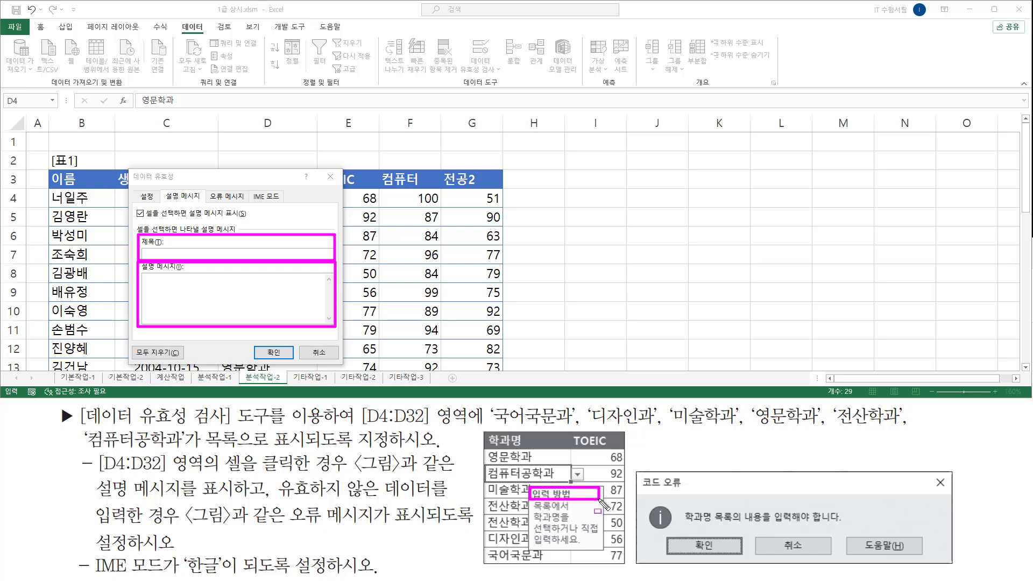
mouse_move(533, 503)
mouse_down()
mouse_move(540, 530)
mouse_move(608, 554)
mouse_up()
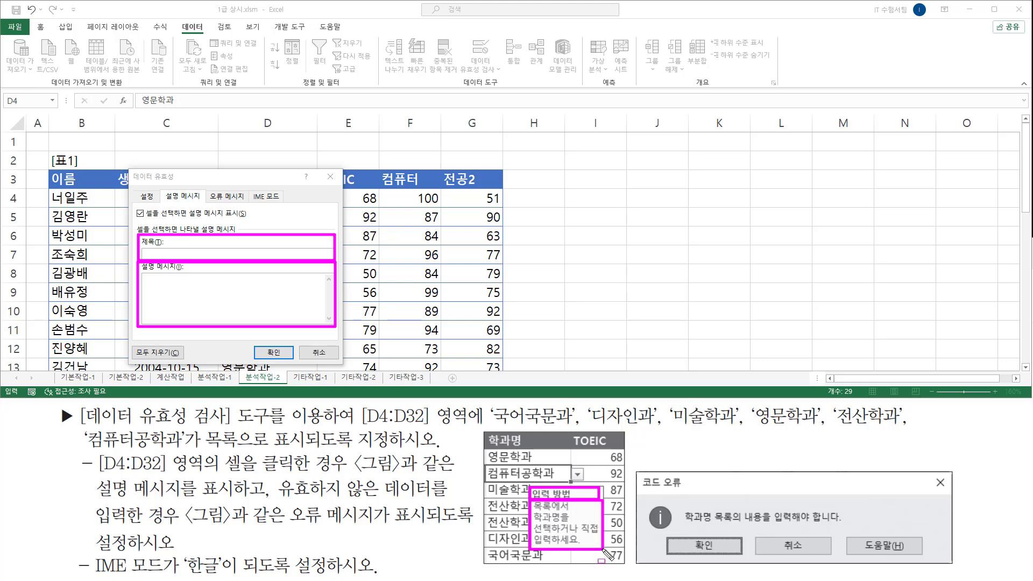
click(197, 255)
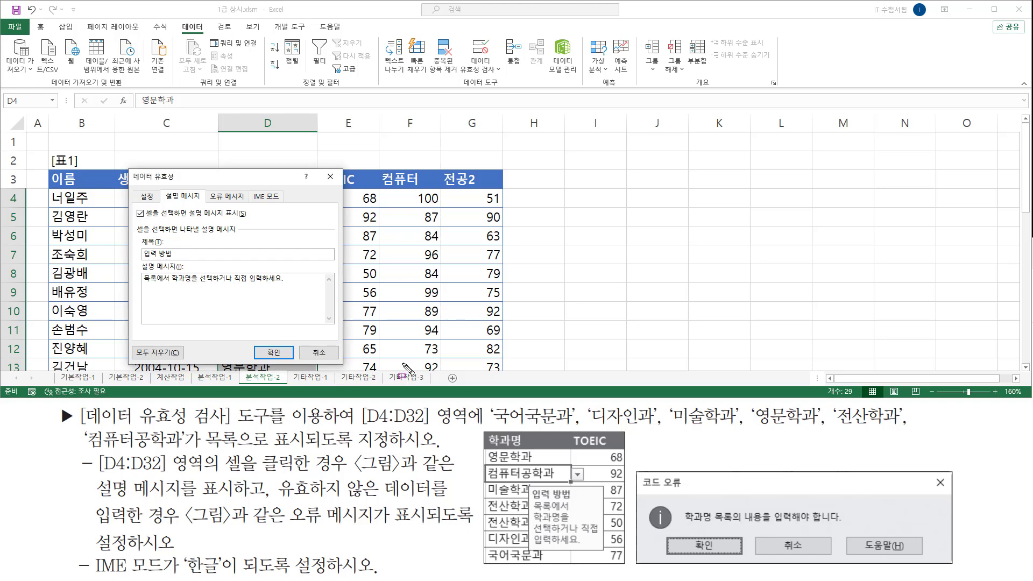
mouse_move(531, 486)
mouse_down()
mouse_move(575, 500)
mouse_move(588, 548)
mouse_move(608, 550)
mouse_up()
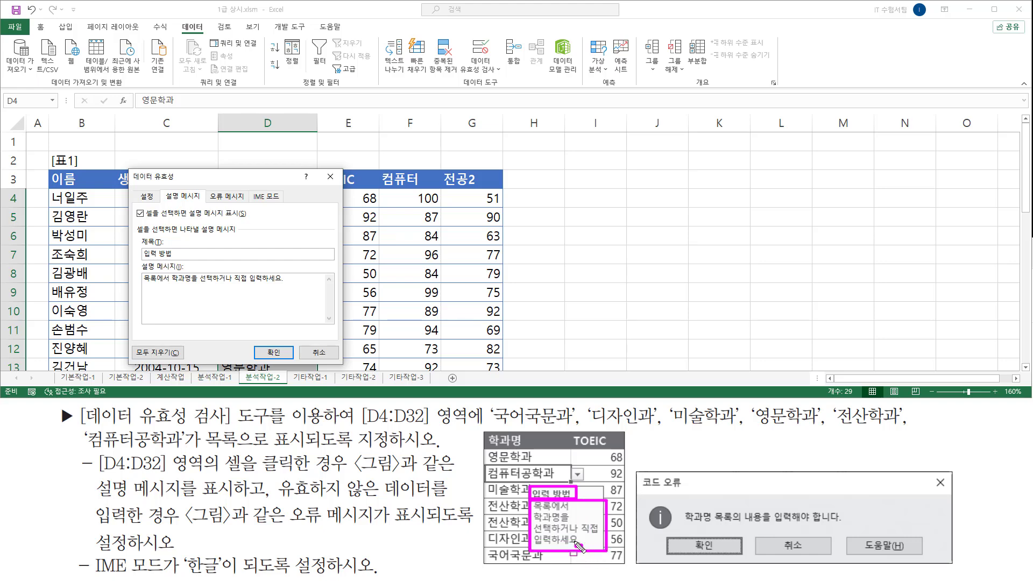
drag(576, 545, 584, 547)
mouse_move(137, 237)
mouse_down()
mouse_move(150, 279)
mouse_move(301, 288)
mouse_up()
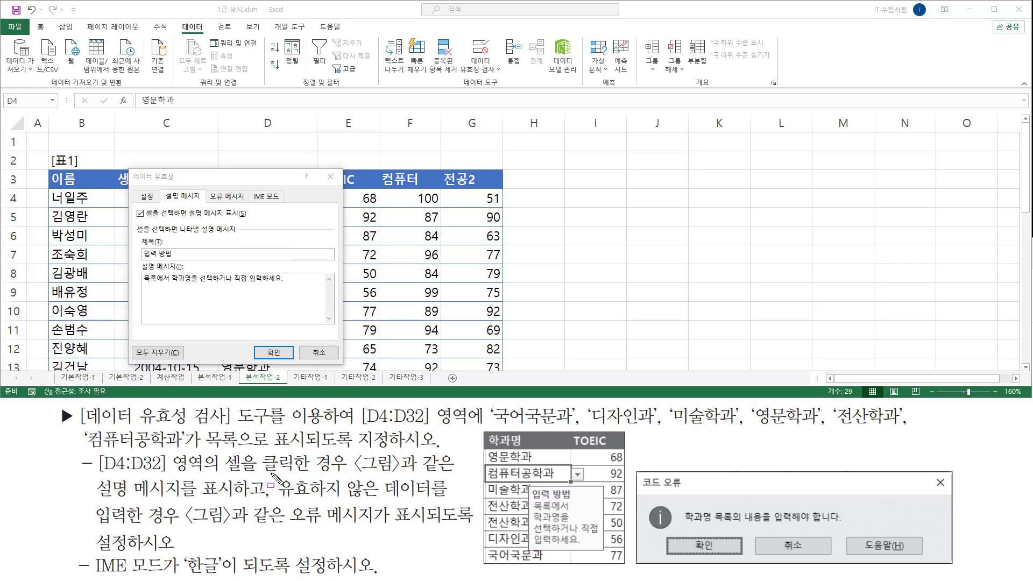
- Read the instruction about invalid data in D4:D32 and open the validation's 오류 메시지 settings
mouse_move(272, 474)
mouse_down()
mouse_move(272, 504)
mouse_move(448, 499)
mouse_up()
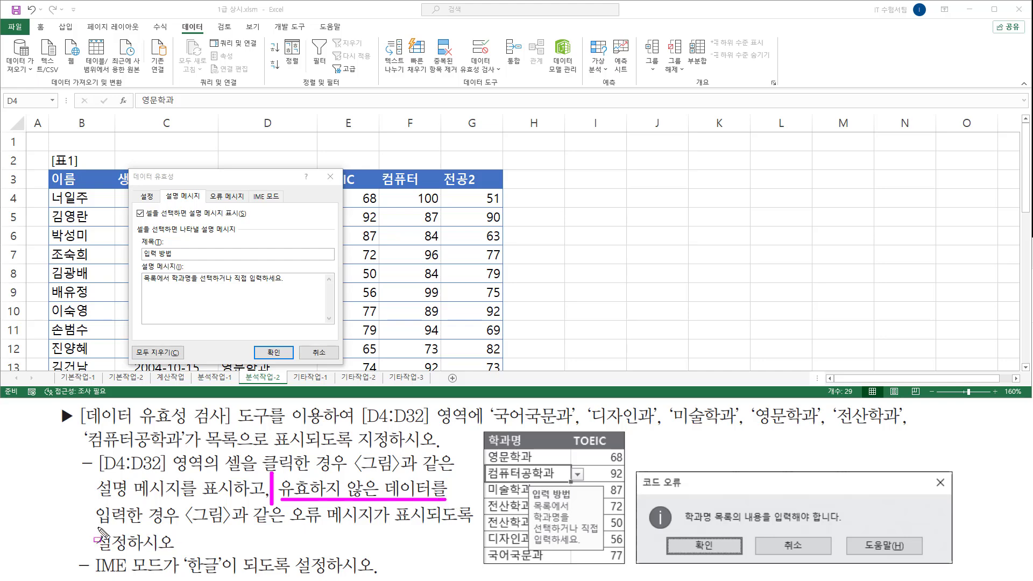
drag(97, 525, 181, 525)
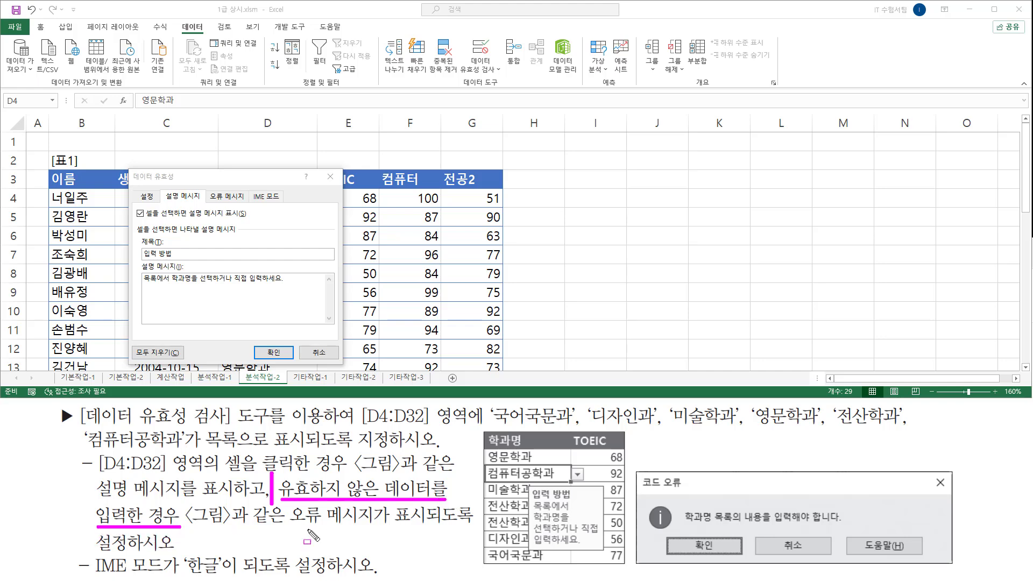
drag(290, 525, 384, 525)
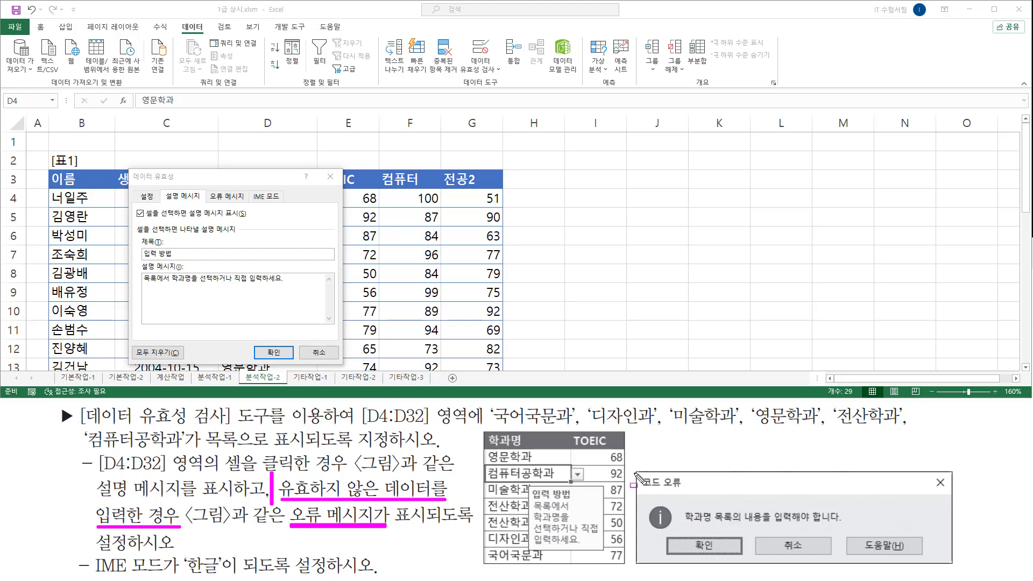
drag(636, 474, 956, 566)
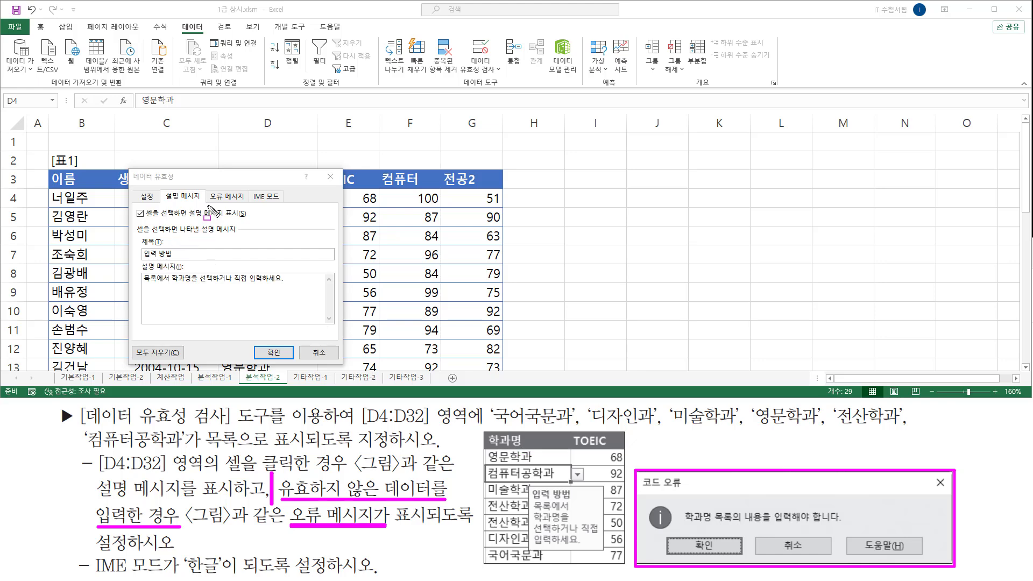
drag(205, 189, 248, 205)
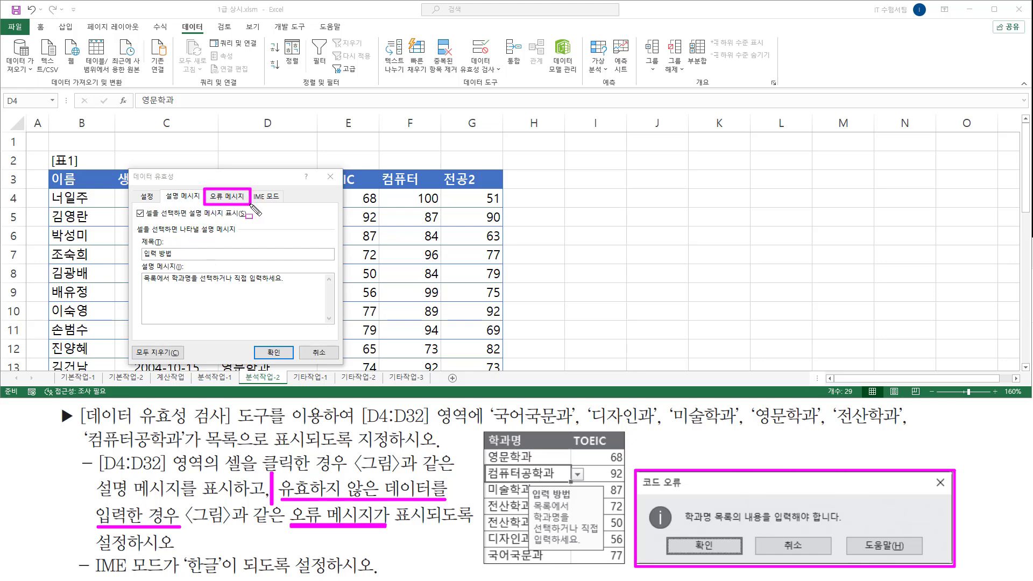
key(Escape)
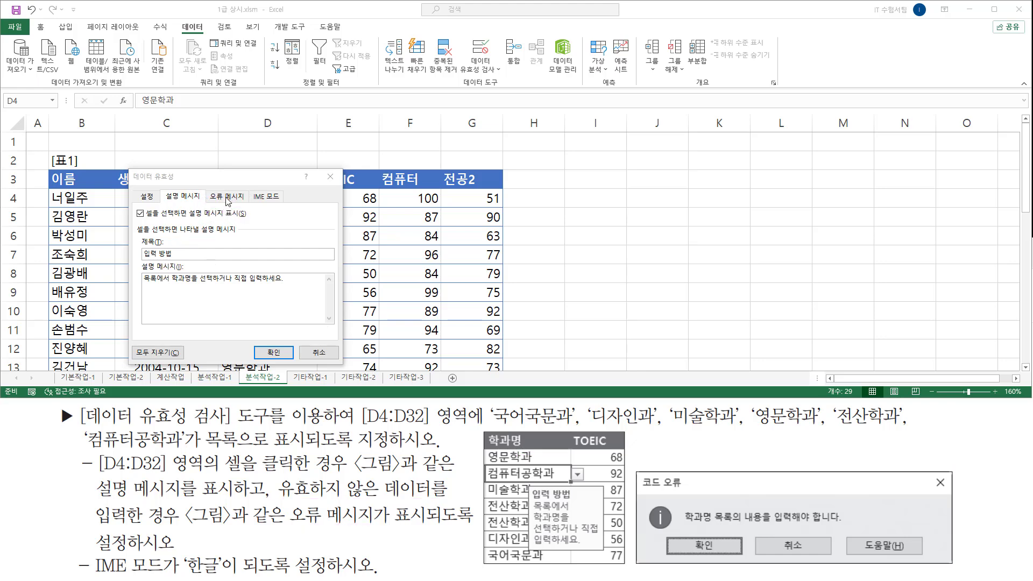
click(225, 197)
key(ctrl+2)
drag(205, 189, 247, 204)
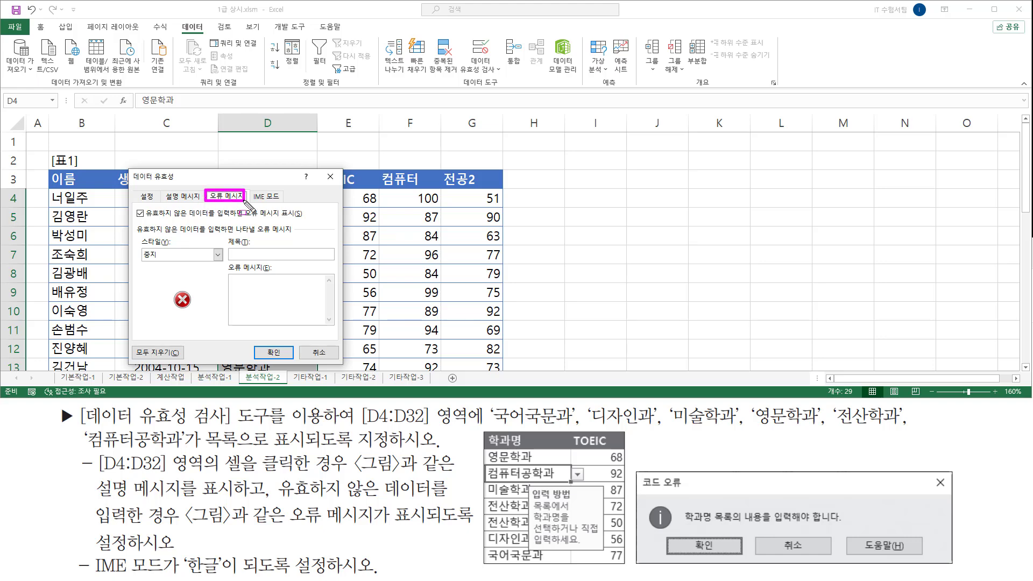
key(Escape)
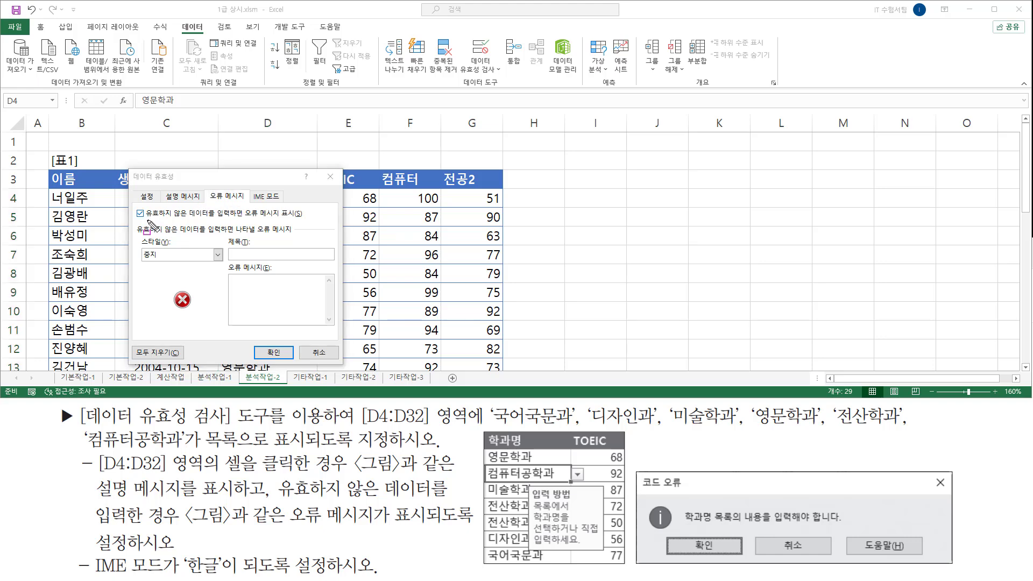
- Check the option for showing an error on invalid data and compare the sample error's title, text and icon with the 제목, 오류 메시지 and 스타일 settings
drag(150, 221, 307, 219)
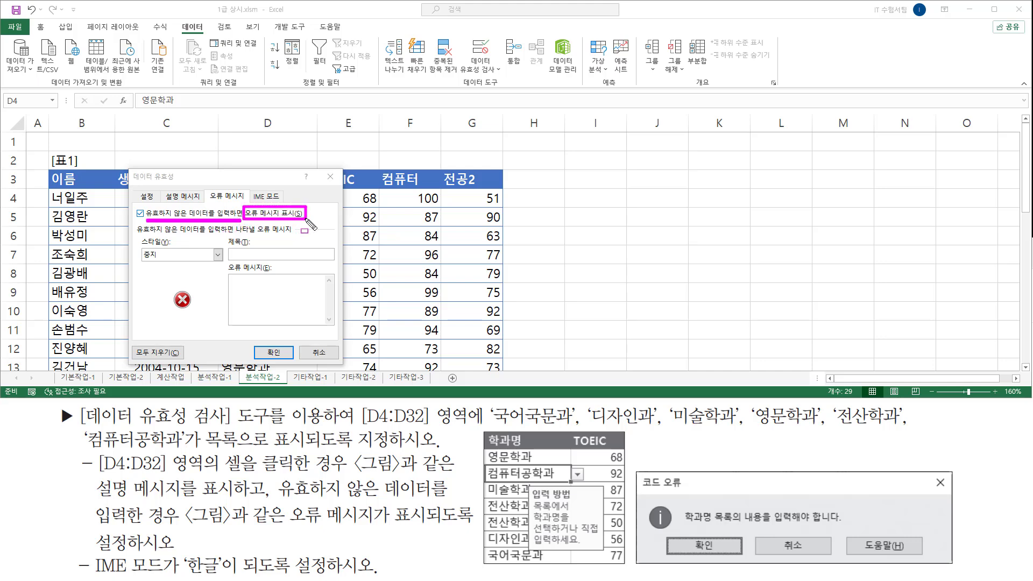
drag(134, 206, 148, 219)
key(Escape)
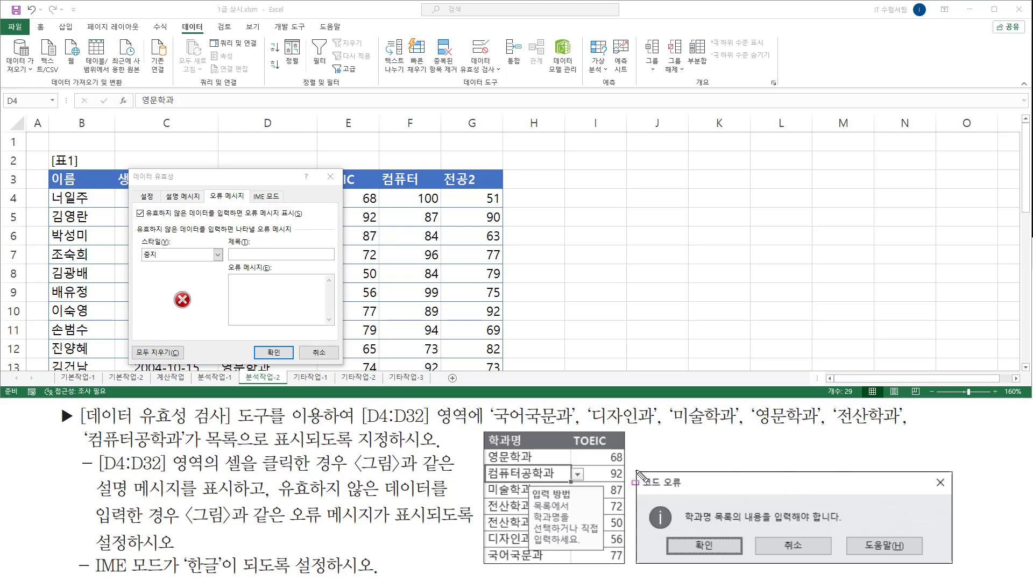
drag(637, 471, 952, 570)
key(Escape)
drag(638, 473, 687, 492)
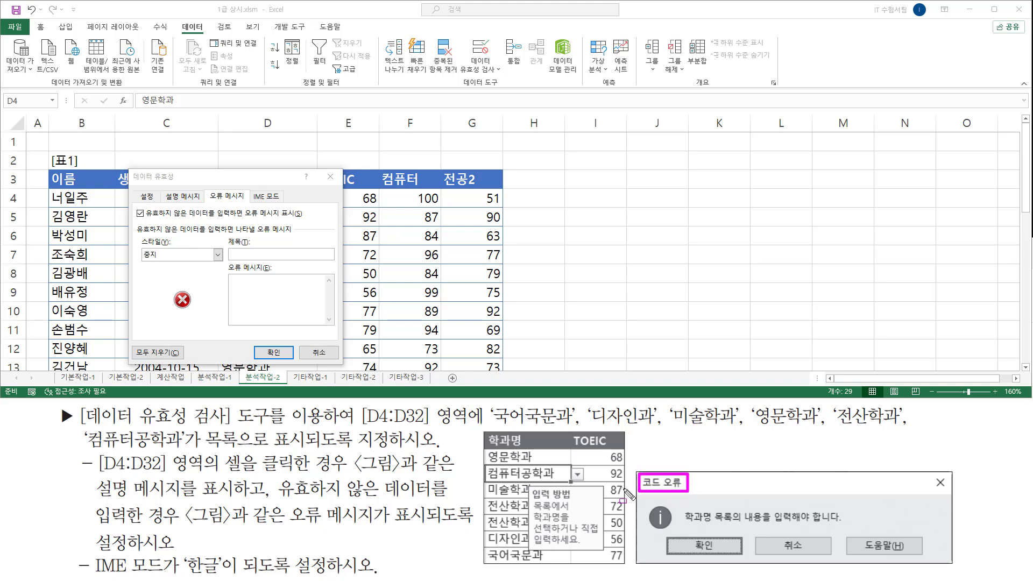
drag(229, 246, 329, 261)
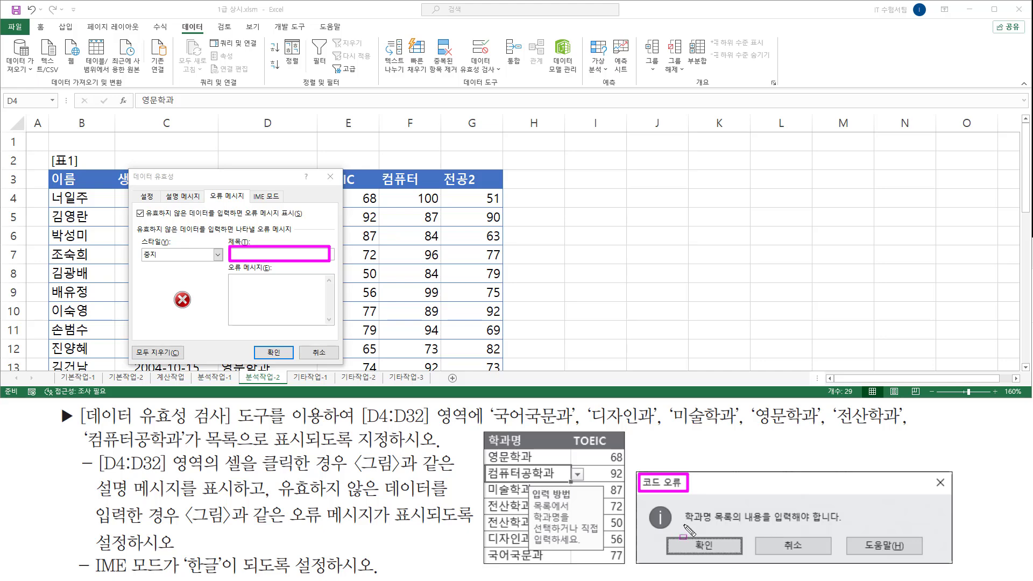
drag(684, 525, 845, 524)
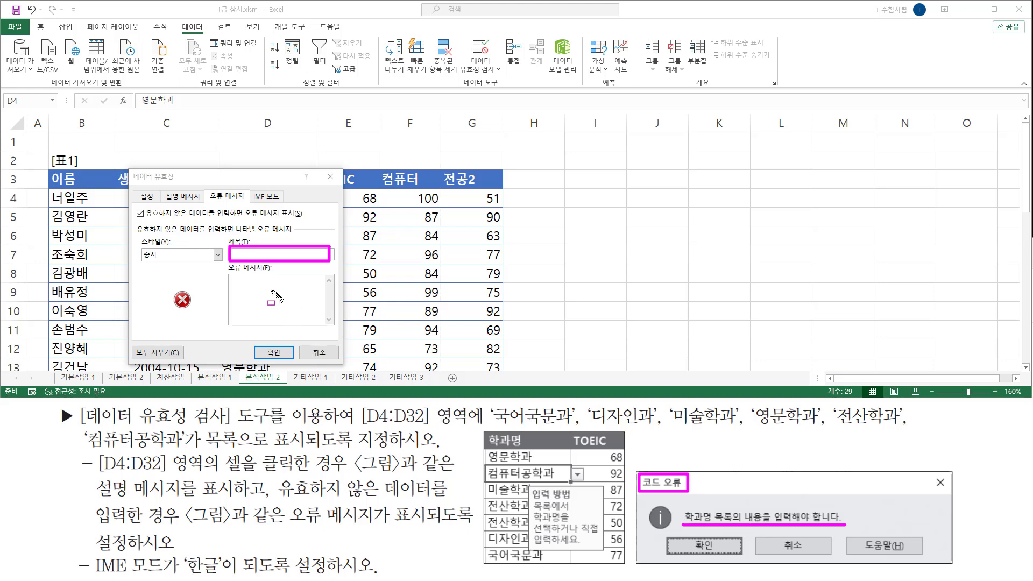
drag(229, 275, 330, 325)
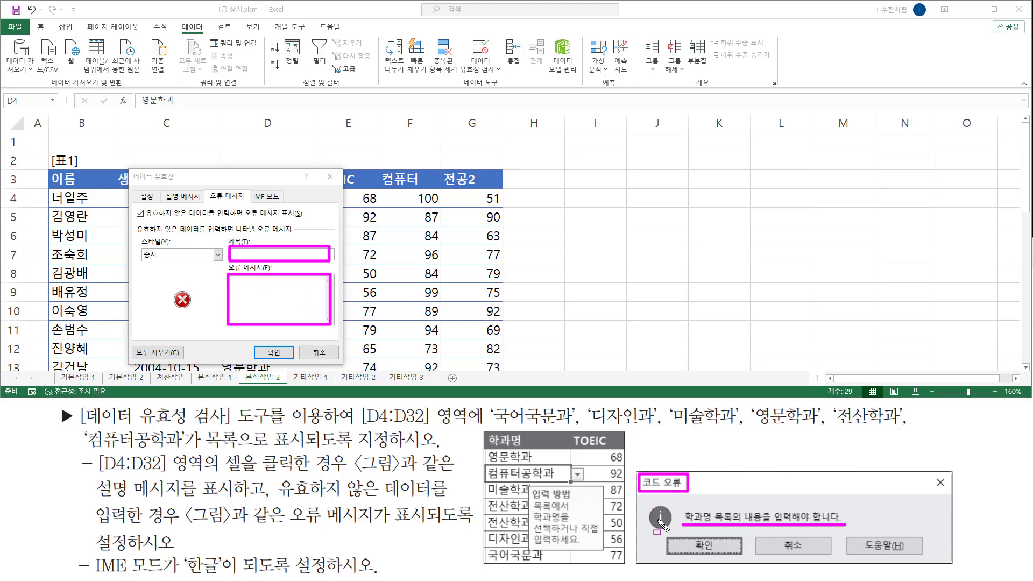
drag(654, 519, 676, 532)
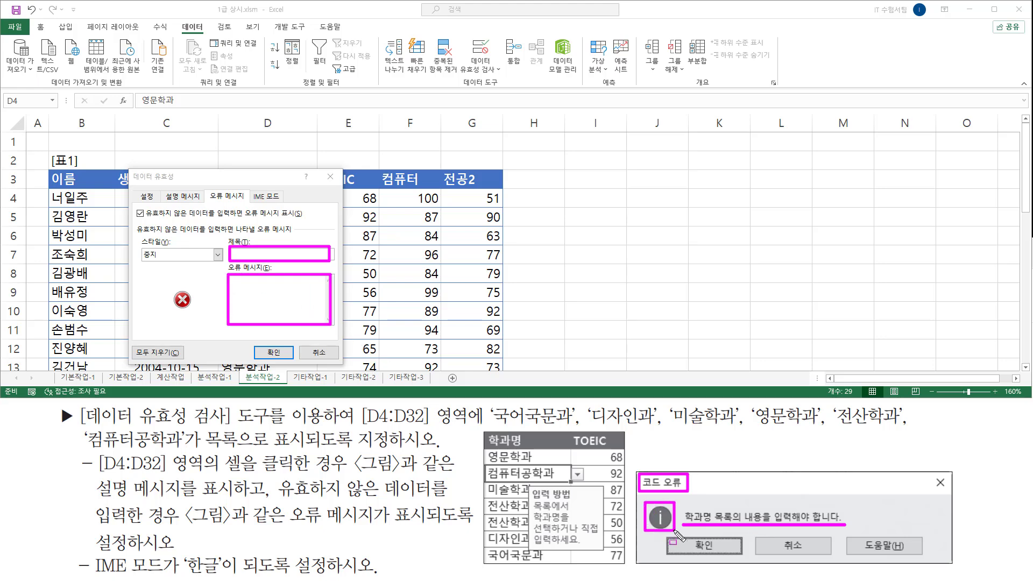
mouse_move(136, 235)
mouse_down()
mouse_move(191, 266)
mouse_move(222, 266)
mouse_up()
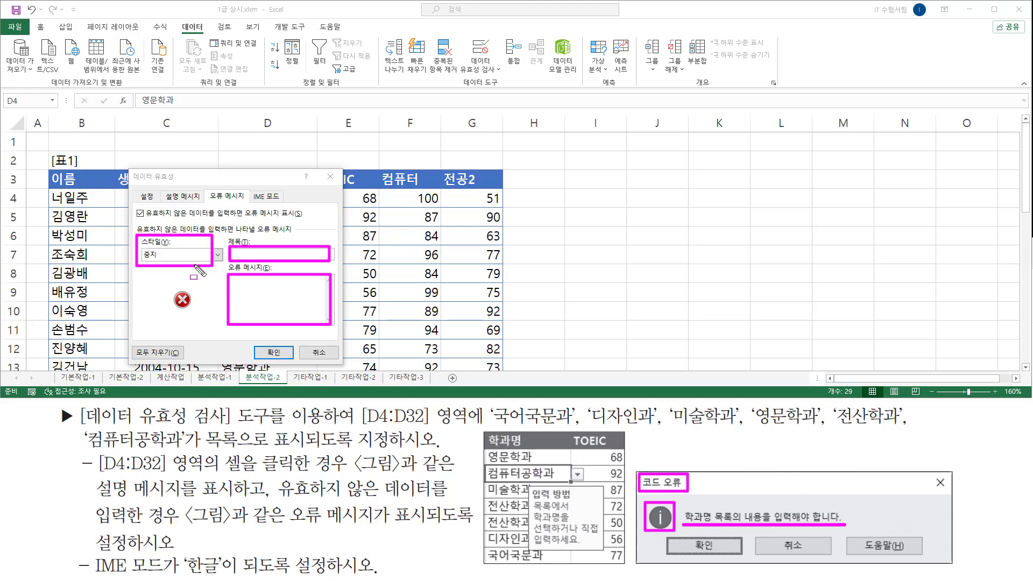
key(Escape)
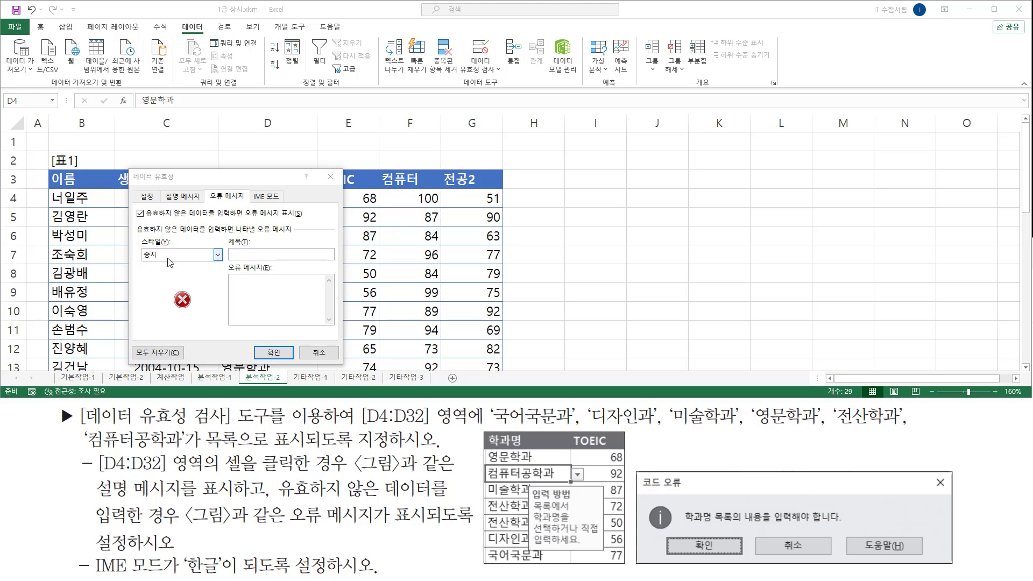
- Set the error message style (스타일) to 정보 to match the icon in the figure
click(167, 256)
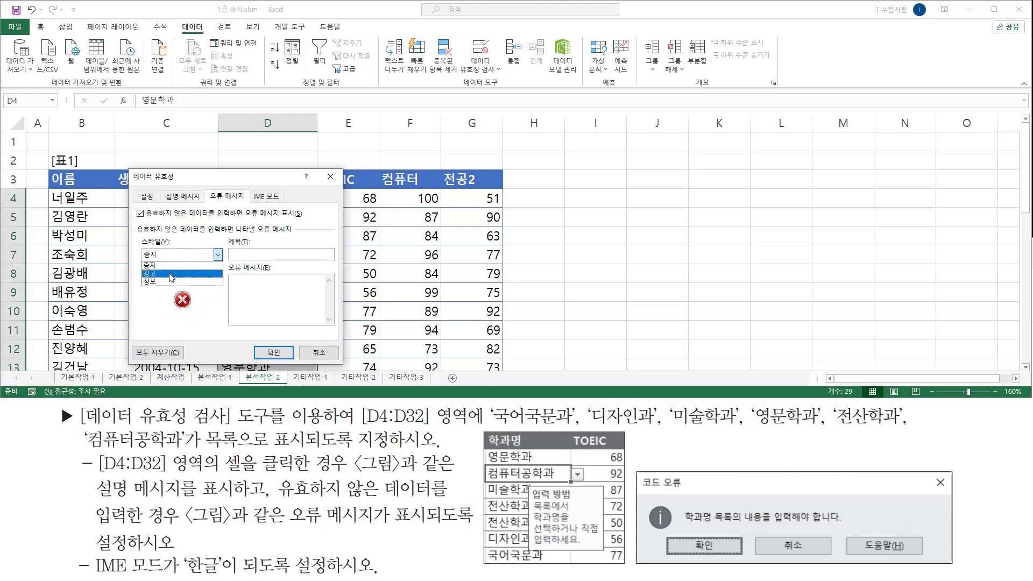
click(170, 276)
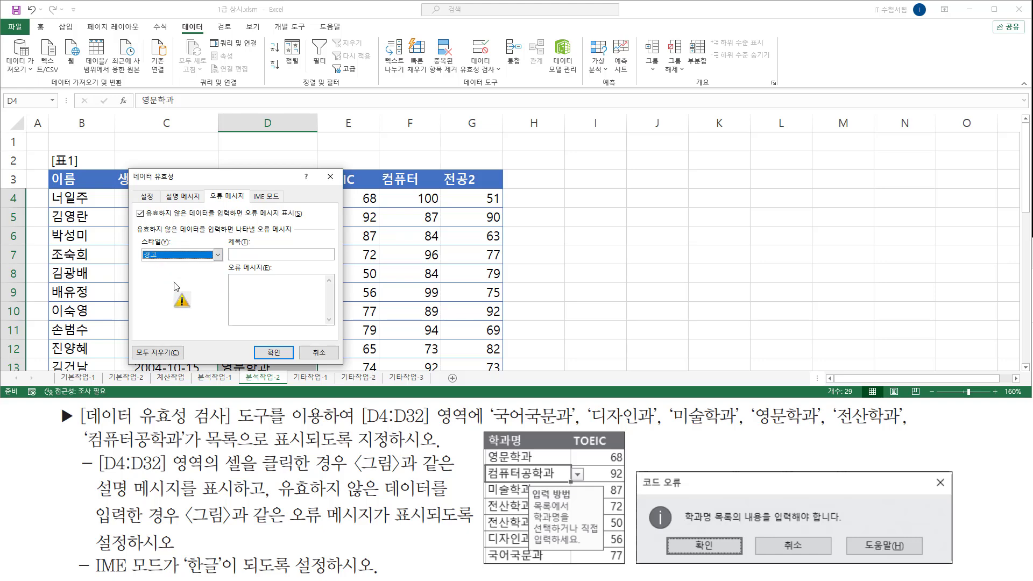
click(181, 255)
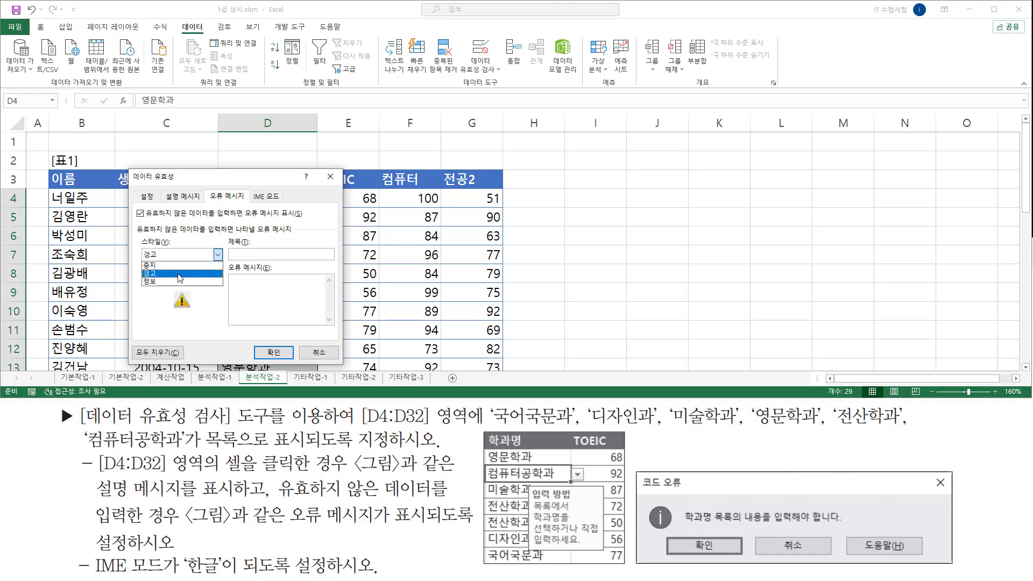
click(170, 282)
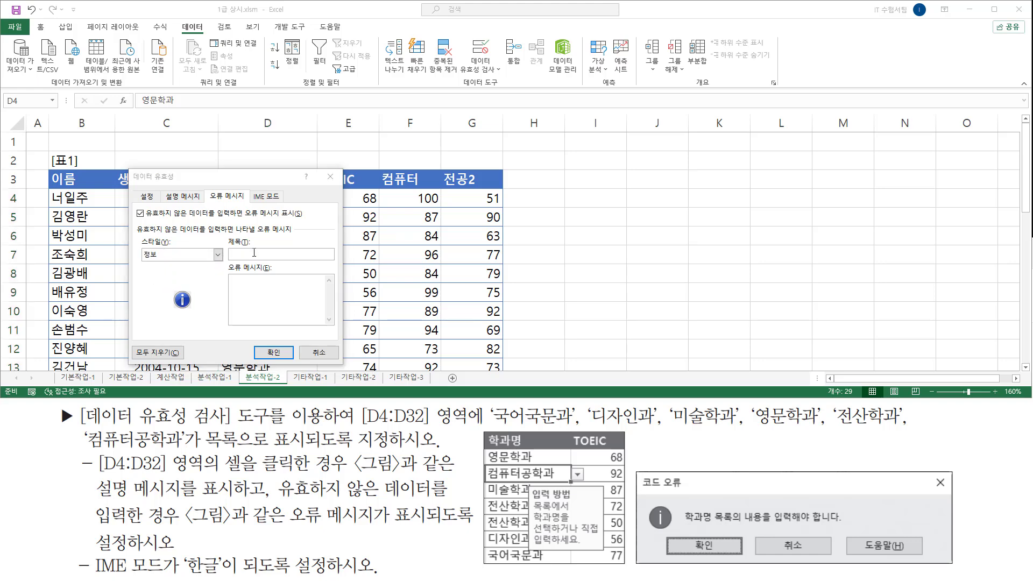
- Enter 코드 오류 as the error title and 학과명 목록의 내용을 입력해야 합니다. as the error message, and check both against the figure
click(277, 256)
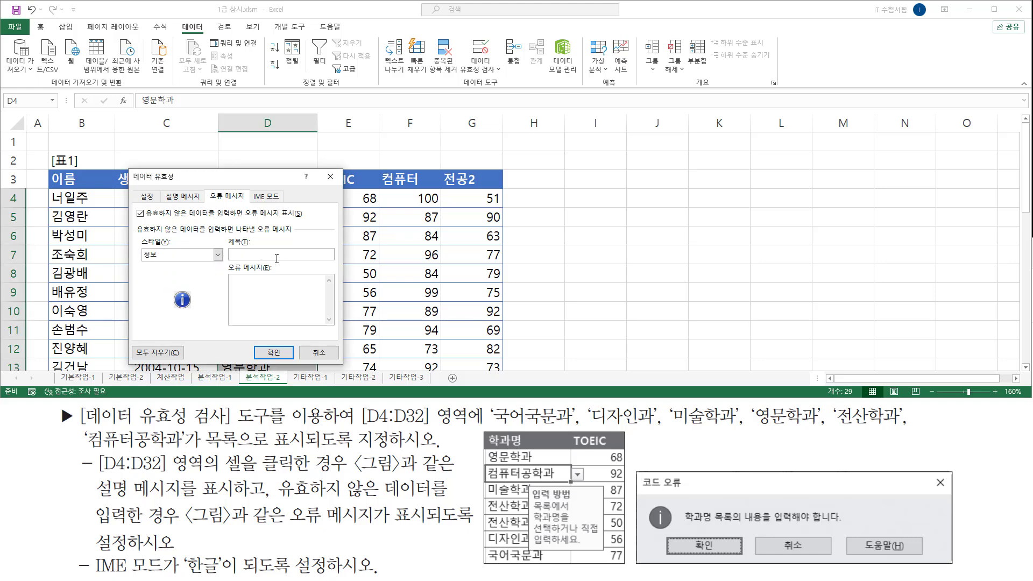
text(코드 오류)
text(학과명)
text( 목록으)
text( 내용을)
text( 입력해야 합니다.)
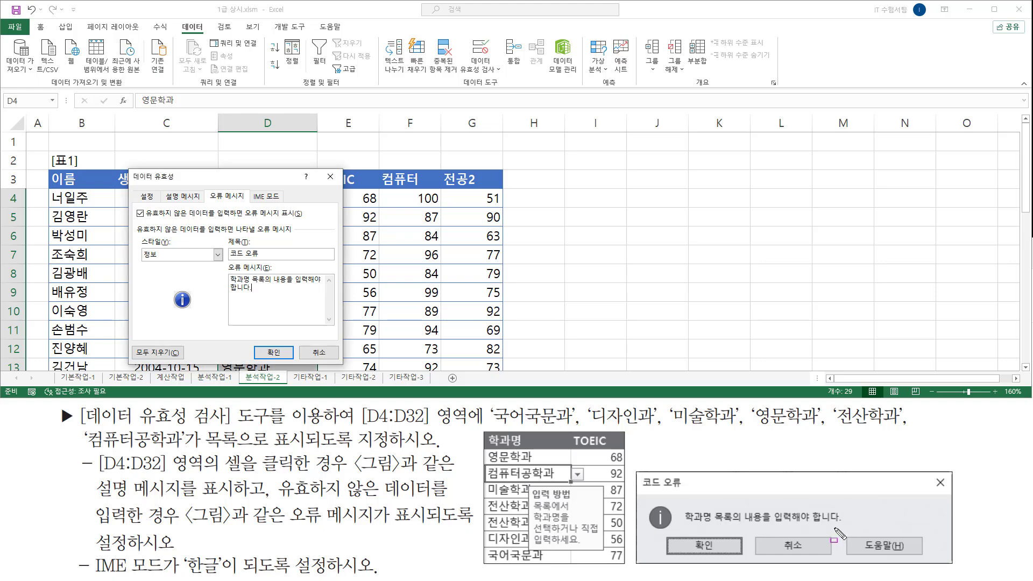
drag(839, 525, 844, 526)
key(Escape)
mouse_move(645, 490)
mouse_down()
mouse_move(679, 490)
mouse_move(778, 523)
mouse_move(847, 523)
mouse_up()
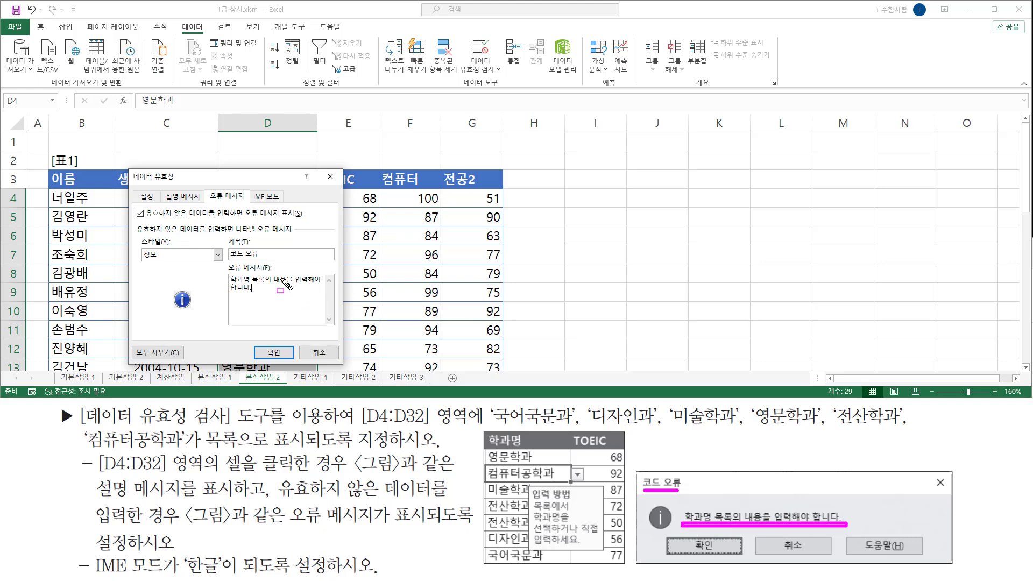
drag(838, 514, 847, 523)
key(Escape)
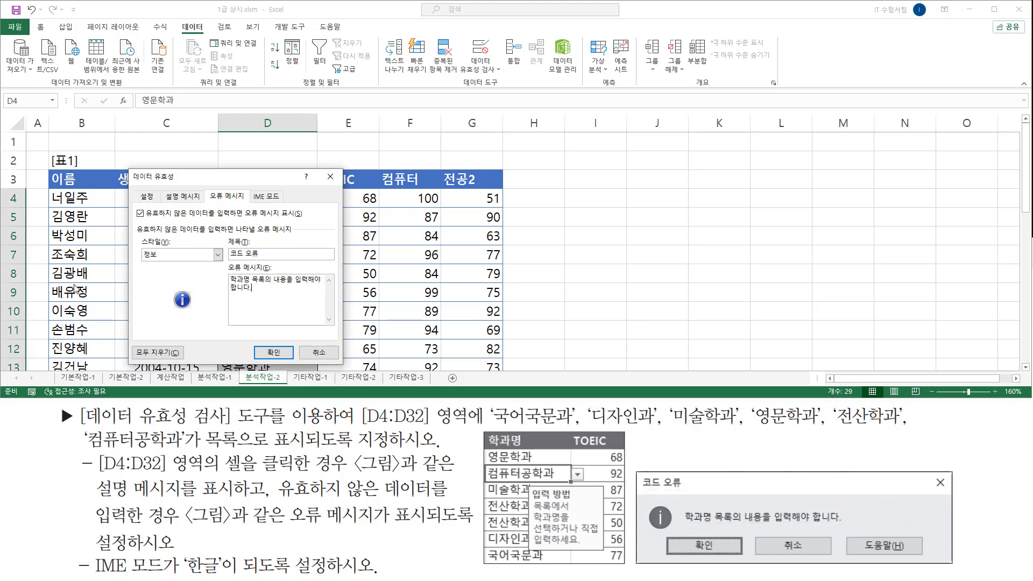
- Set the validation's IME mode to 한글 as the instruction requires, and apply the data validation to D4:D32
drag(88, 549, 474, 550)
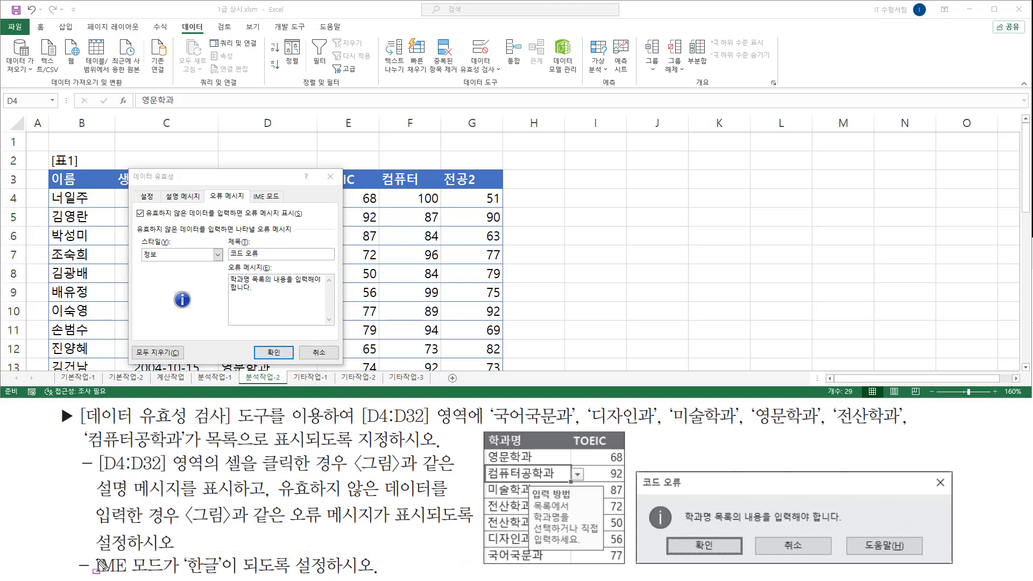
mouse_move(87, 555)
mouse_down()
mouse_move(98, 575)
mouse_move(228, 576)
mouse_up()
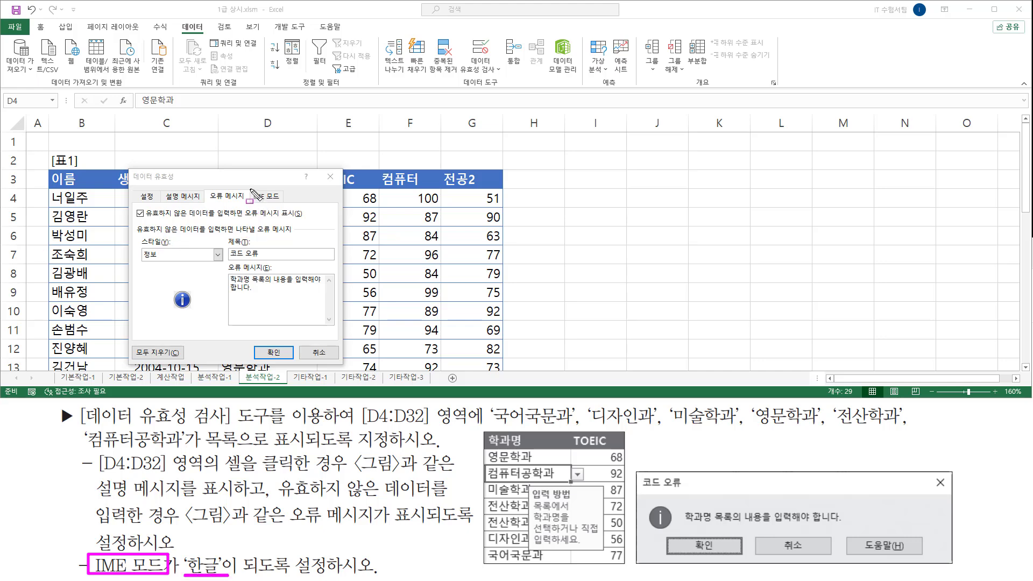
drag(249, 188, 287, 206)
click(267, 198)
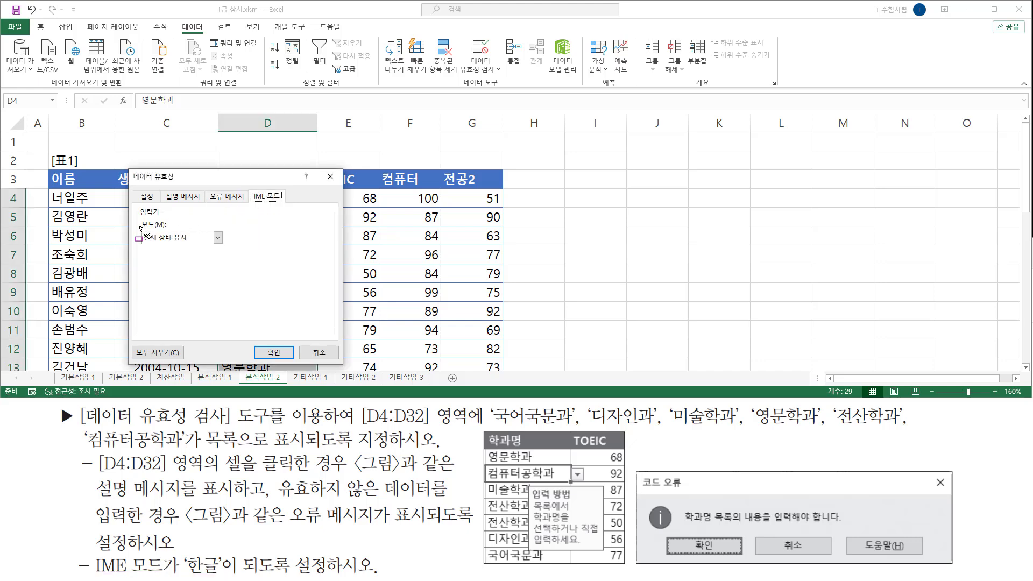
drag(139, 230, 200, 246)
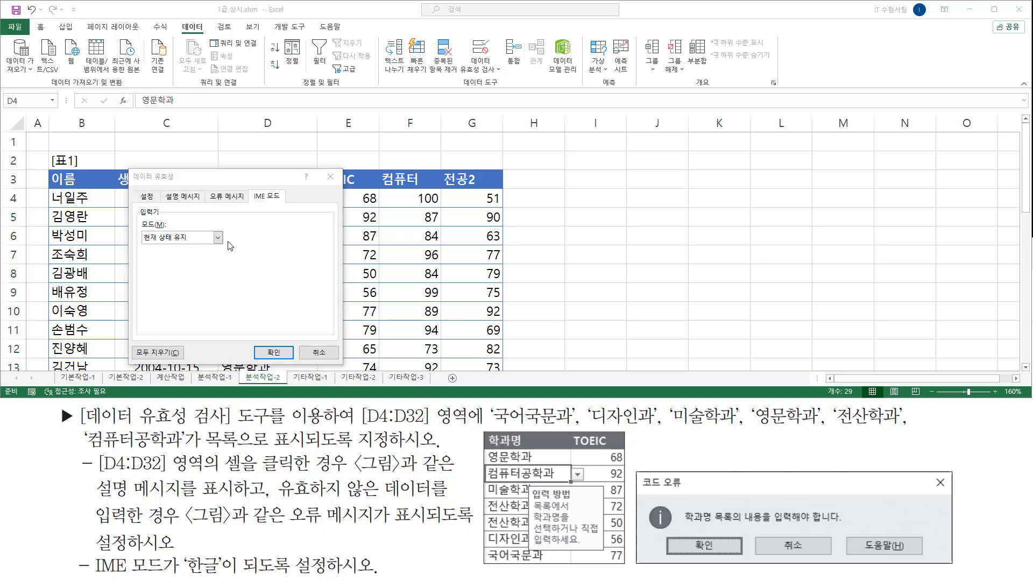
click(218, 238)
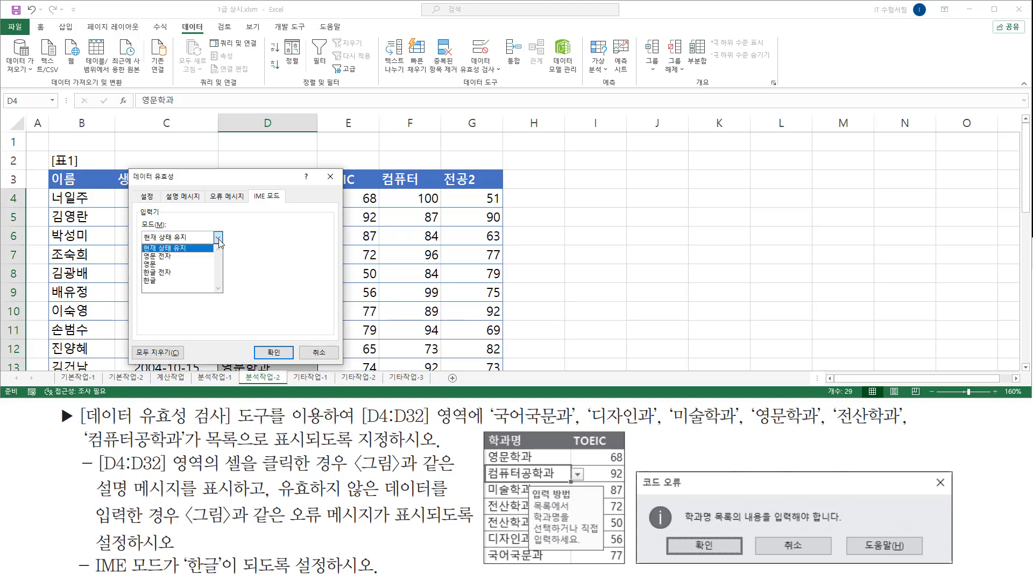
click(180, 280)
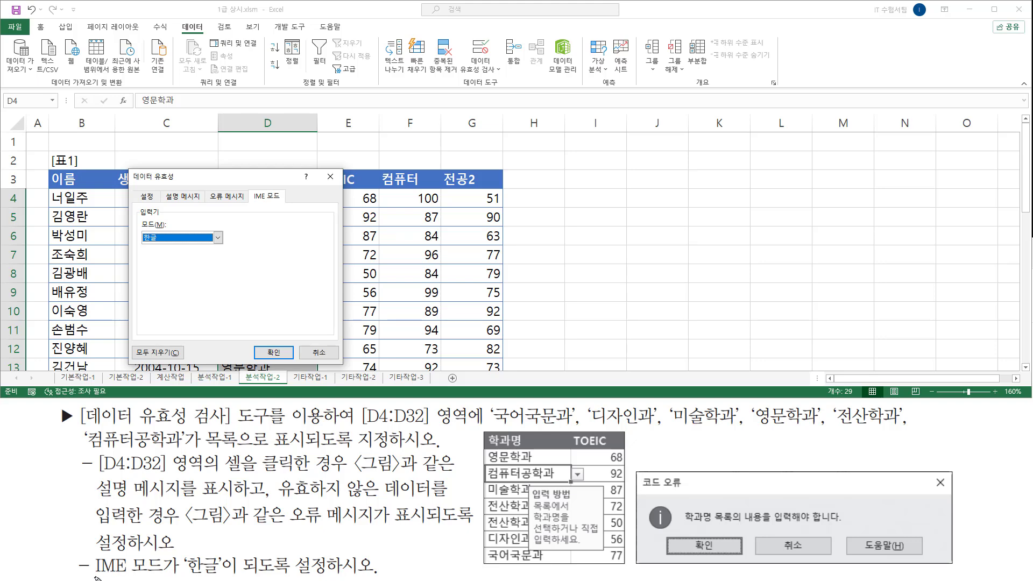
drag(85, 574, 395, 575)
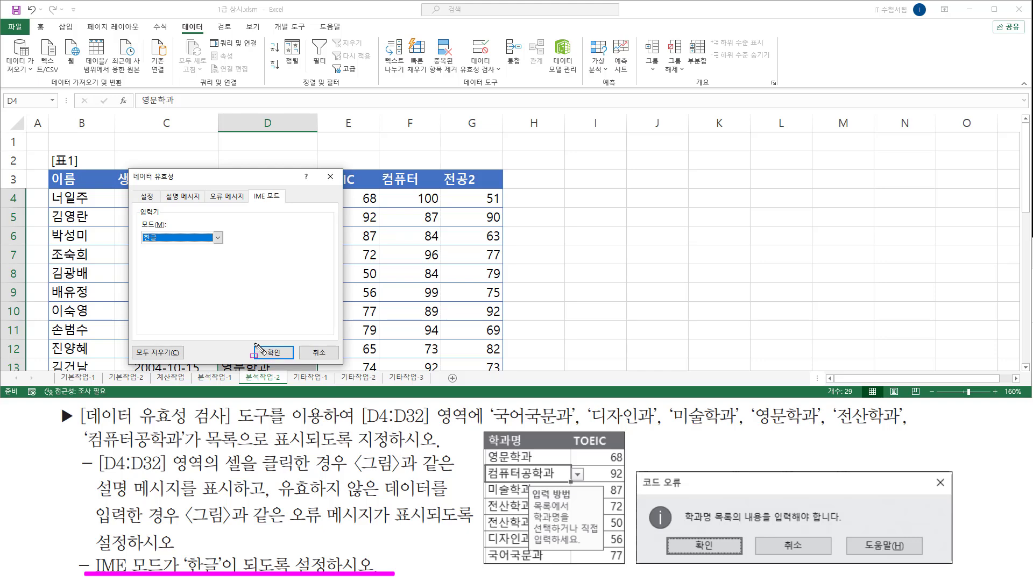
drag(251, 342, 299, 371)
key(Escape)
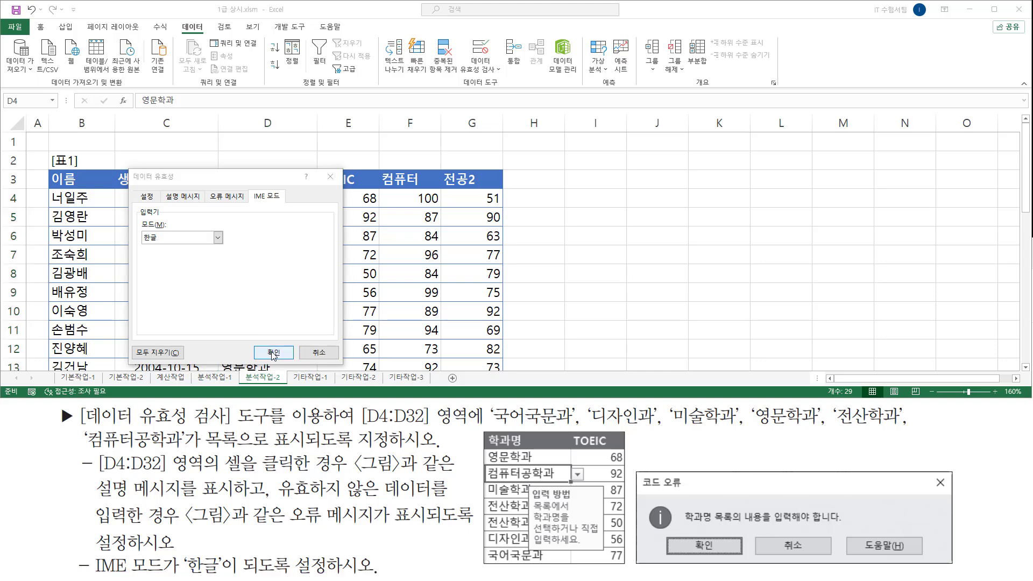
click(274, 353)
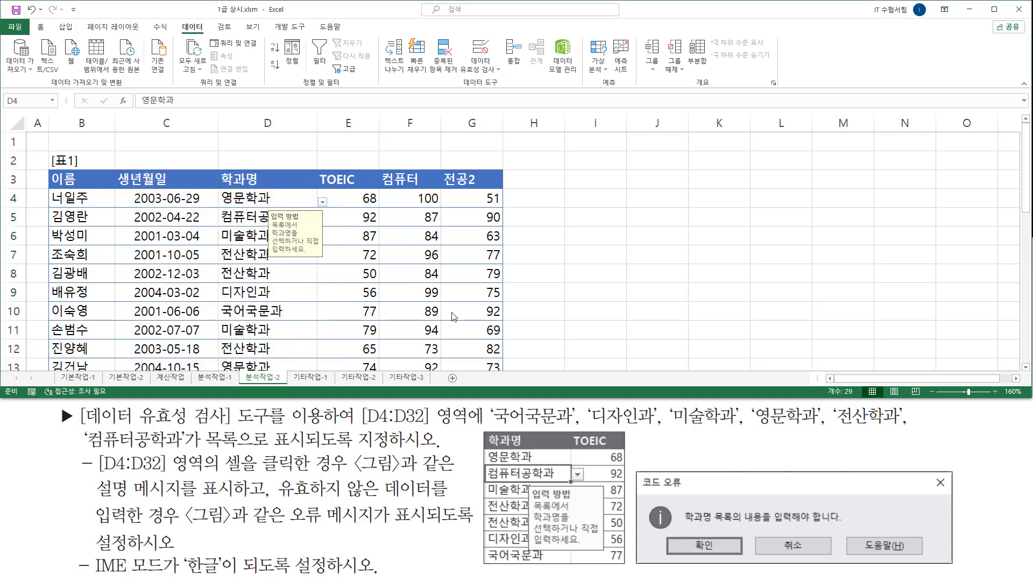
- Select D6 in the 학과명 column and open its dropdown to check the department list
click(616, 223)
click(594, 272)
click(527, 251)
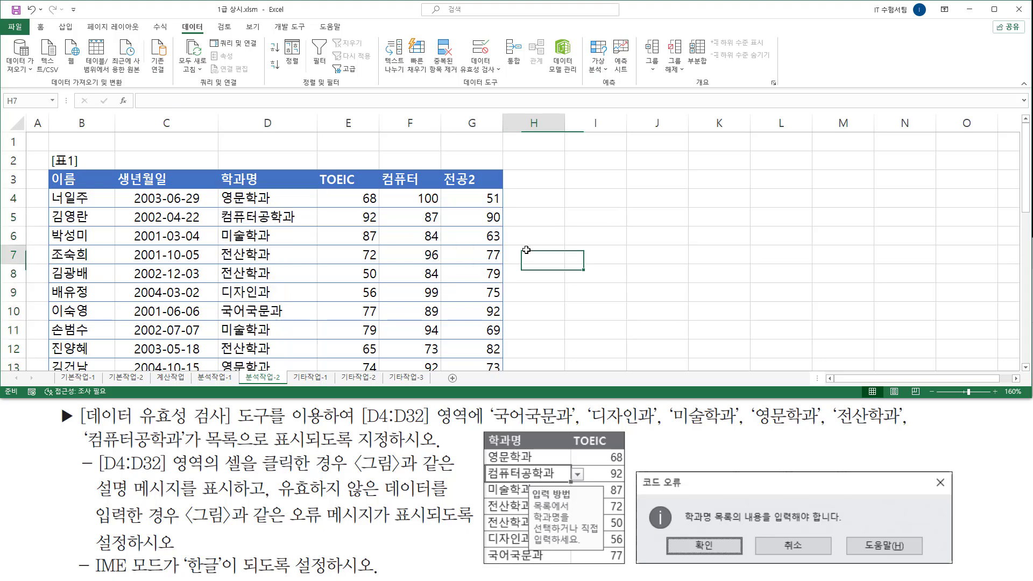
click(570, 220)
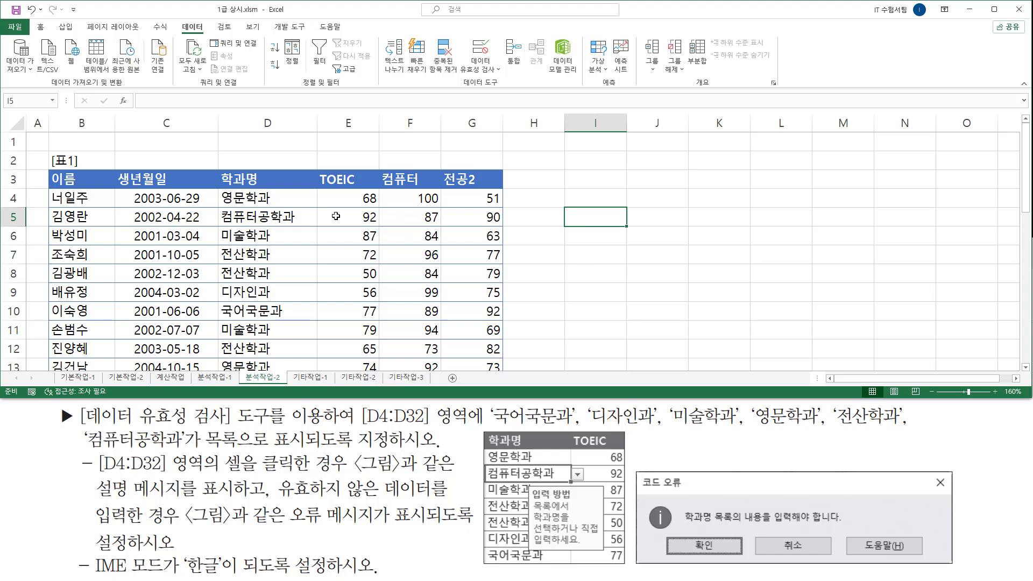
click(272, 238)
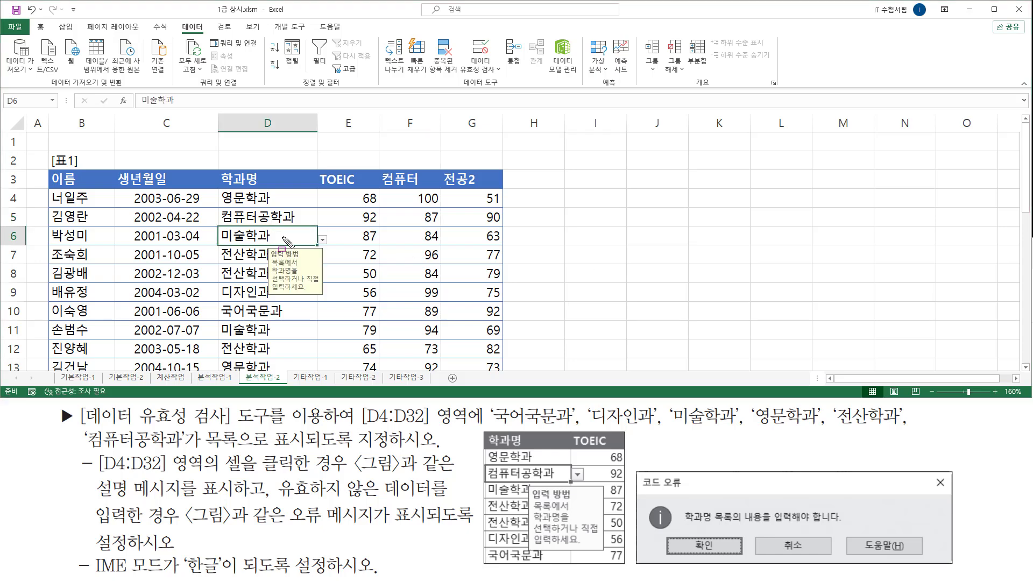
click(323, 241)
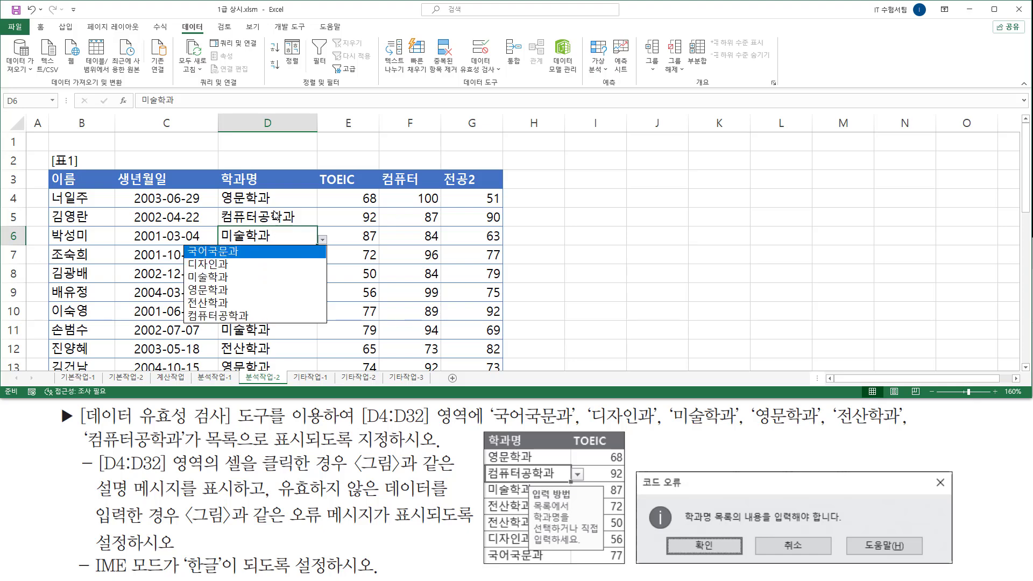
- Select several cells in the 학과명 column, ending at D5, and examine the input message shown beside each one
click(282, 197)
click(282, 197)
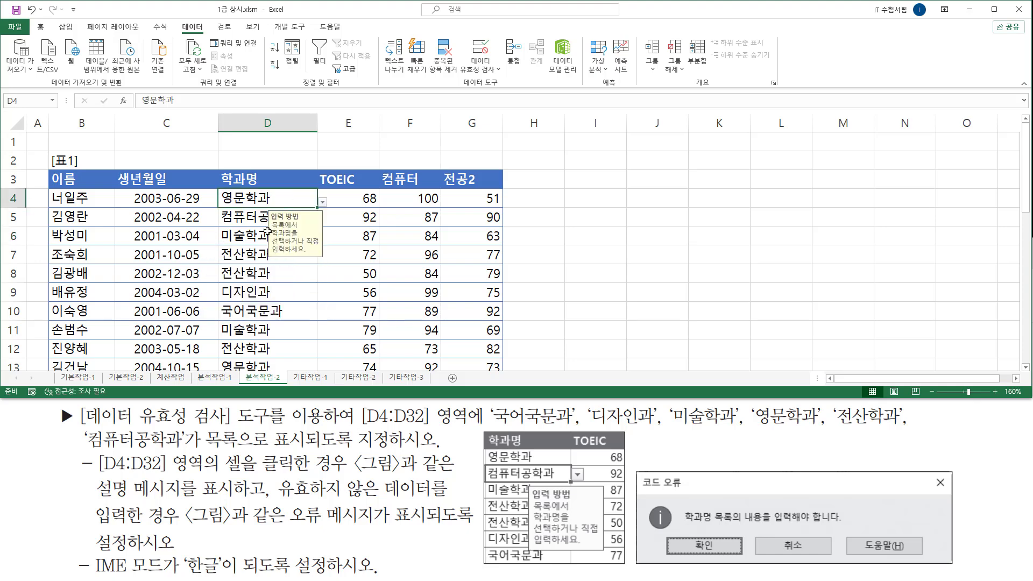
click(240, 256)
click(273, 218)
click(257, 291)
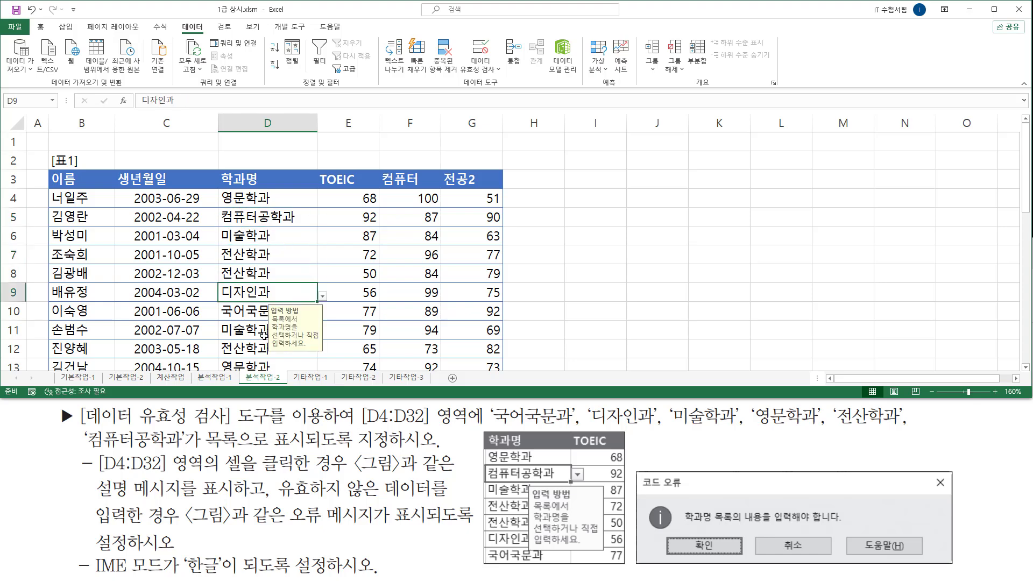
click(264, 348)
click(275, 257)
click(280, 217)
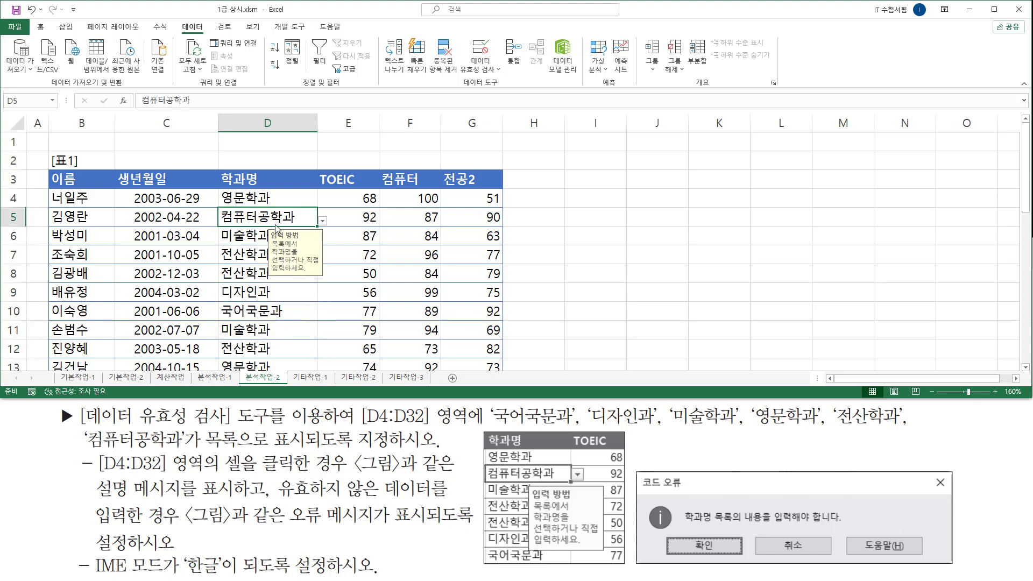
drag(268, 226, 326, 278)
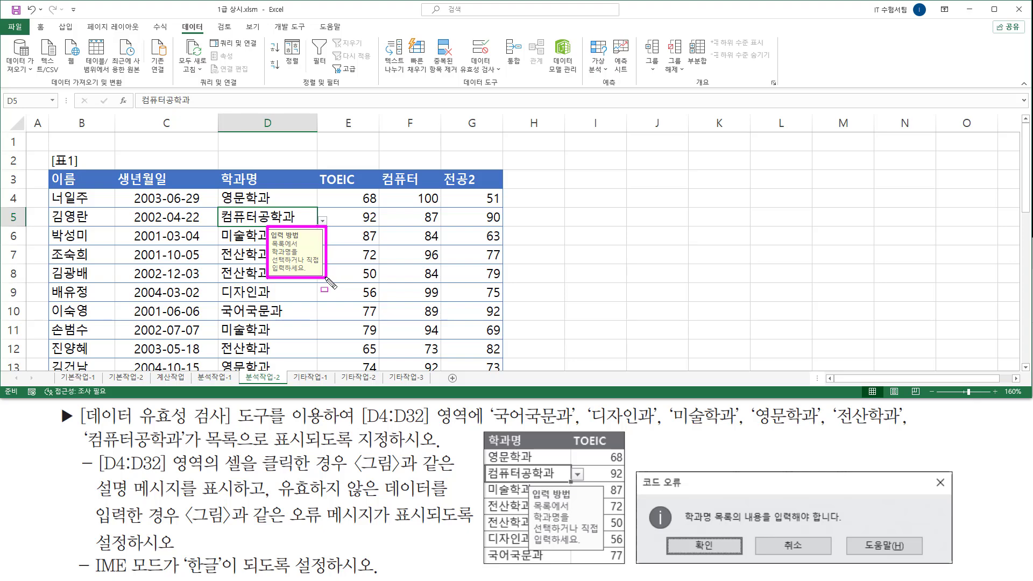
key(Escape)
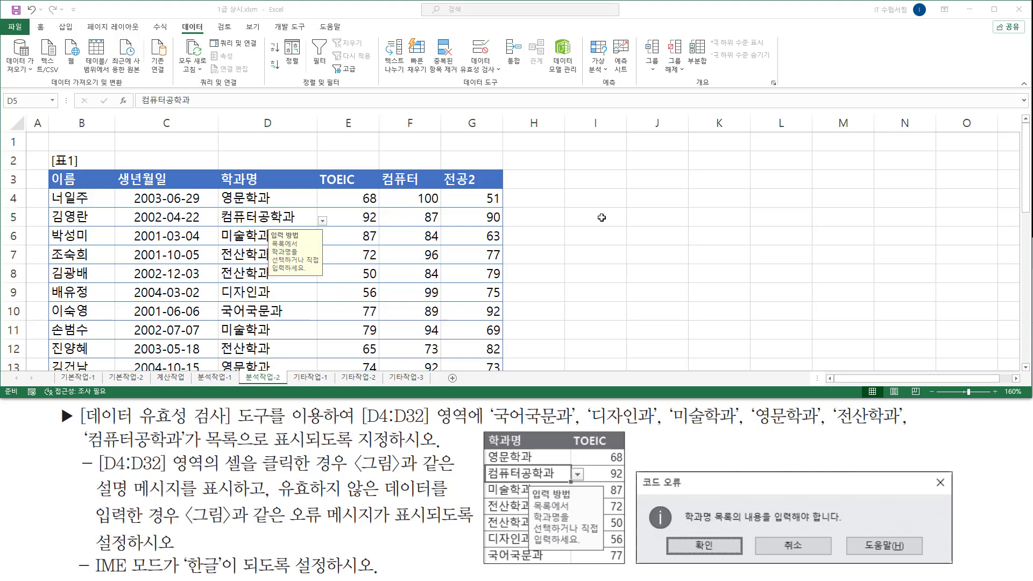
- Enter the English test text fff in the empty cell I5, outside the validated range
click(602, 218)
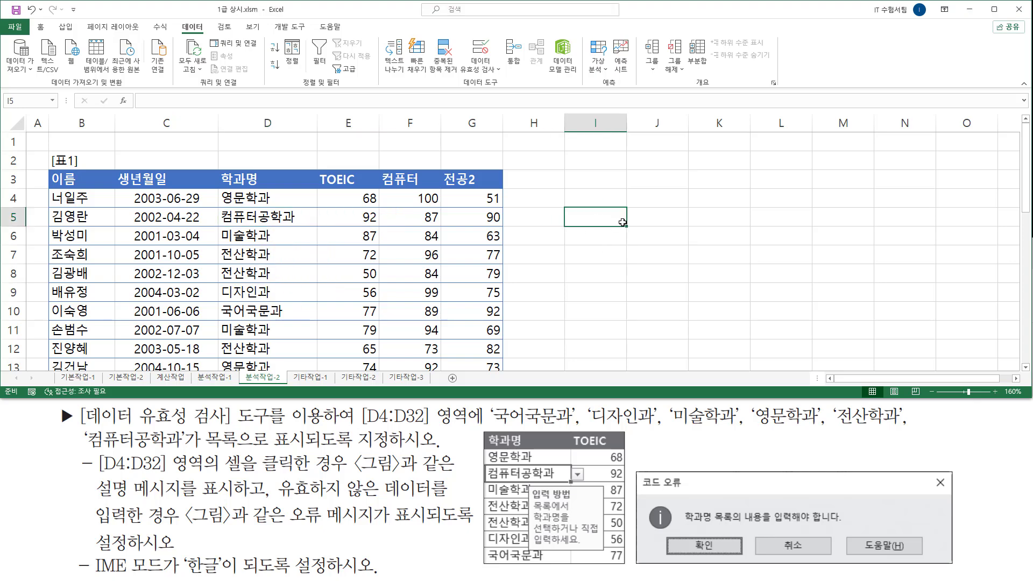
text(ㄹ)
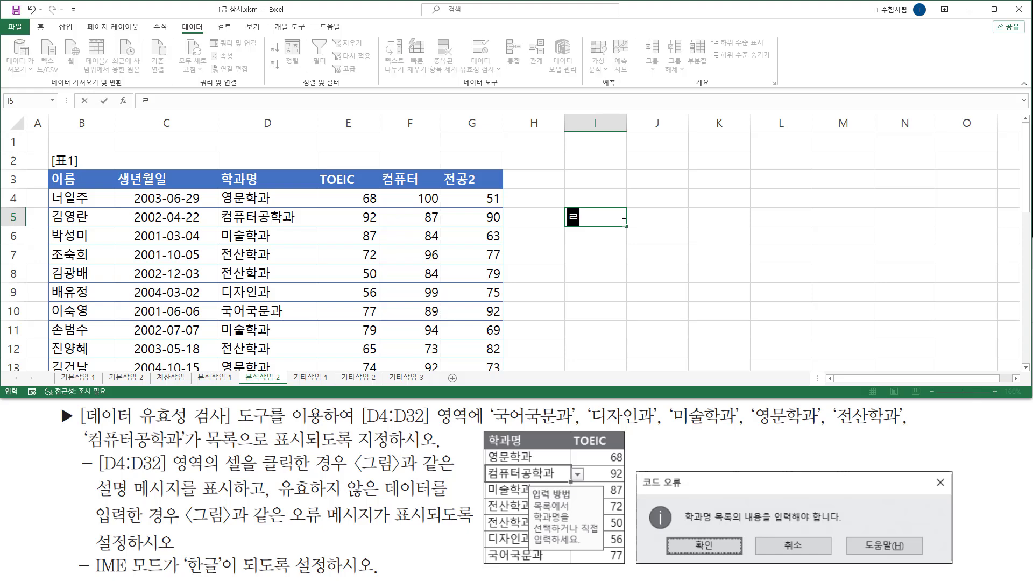
key(BackSpace)
- Test D4 with the invalid value aaa, compare the 코드 오류 message with the figure, and cancel the entry
click(266, 202)
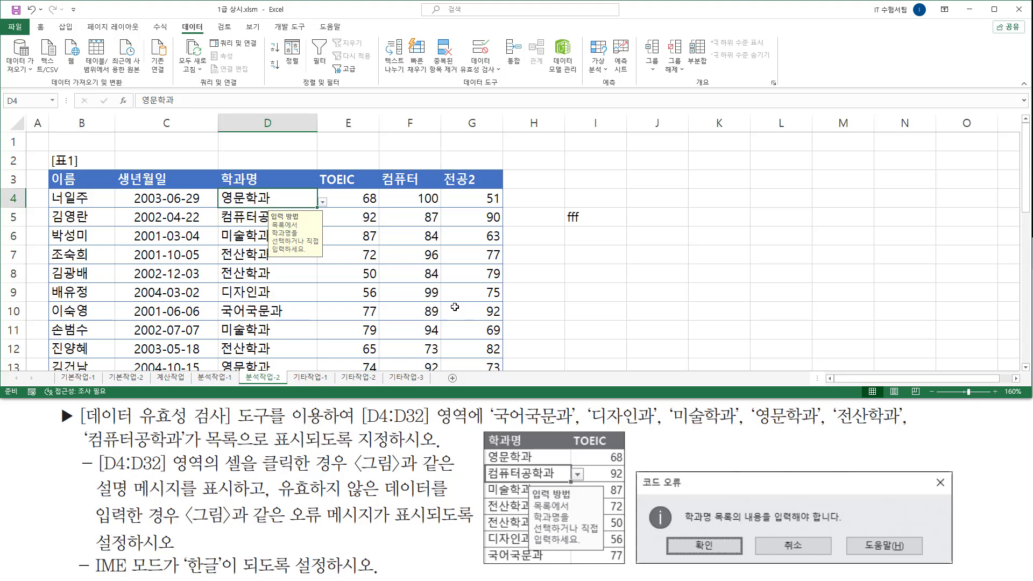
text(ㅁㅁㅁ)
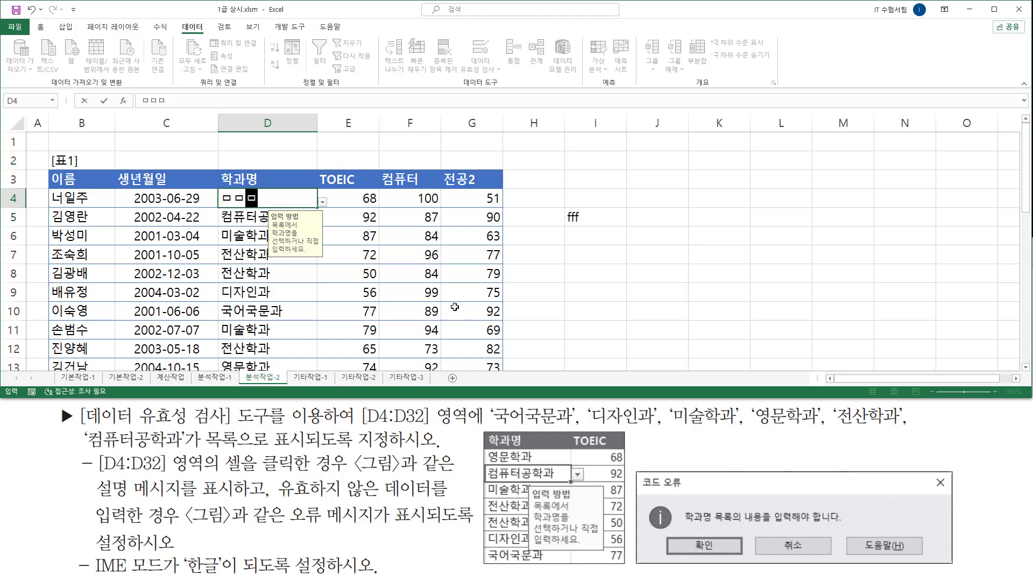
key(Return)
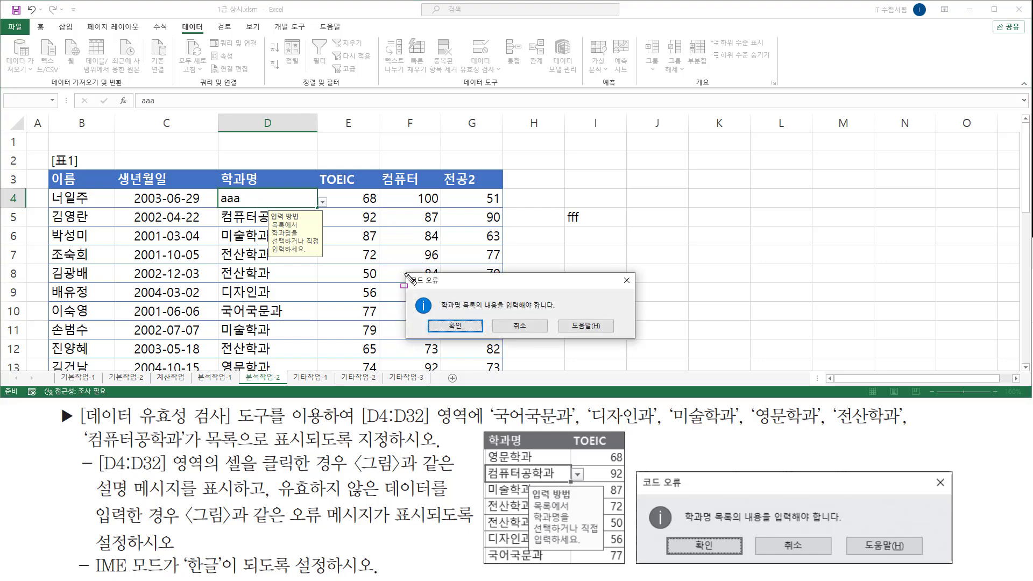
drag(404, 270, 639, 343)
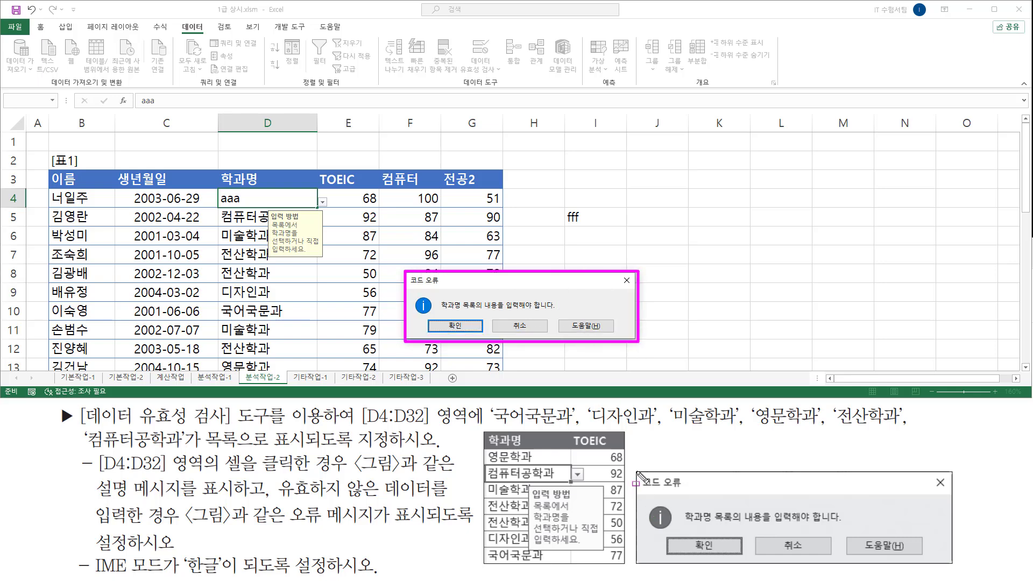
mouse_move(636, 471)
mouse_down()
mouse_move(857, 555)
mouse_move(954, 565)
mouse_up()
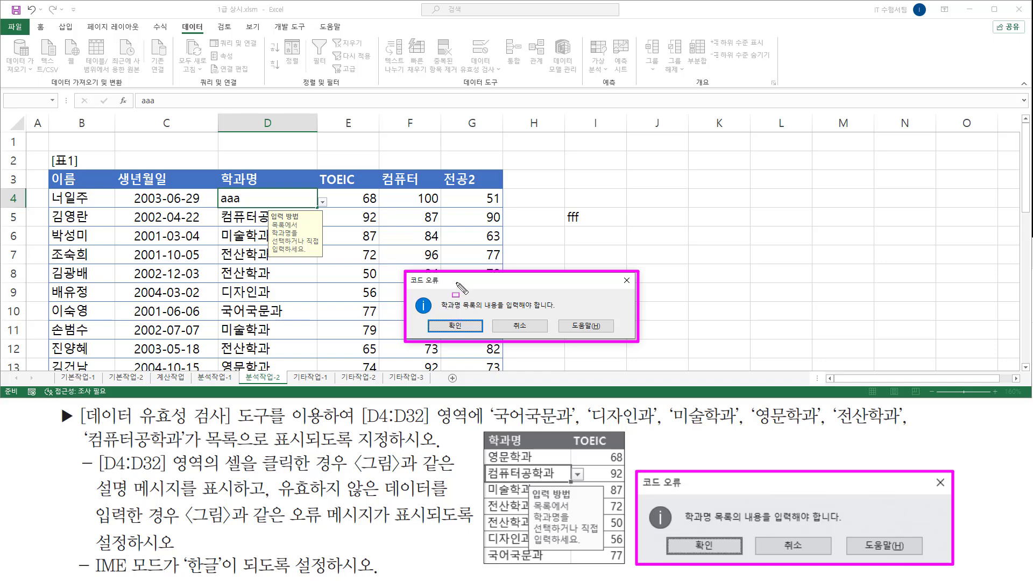
key(Escape)
key(Escape)
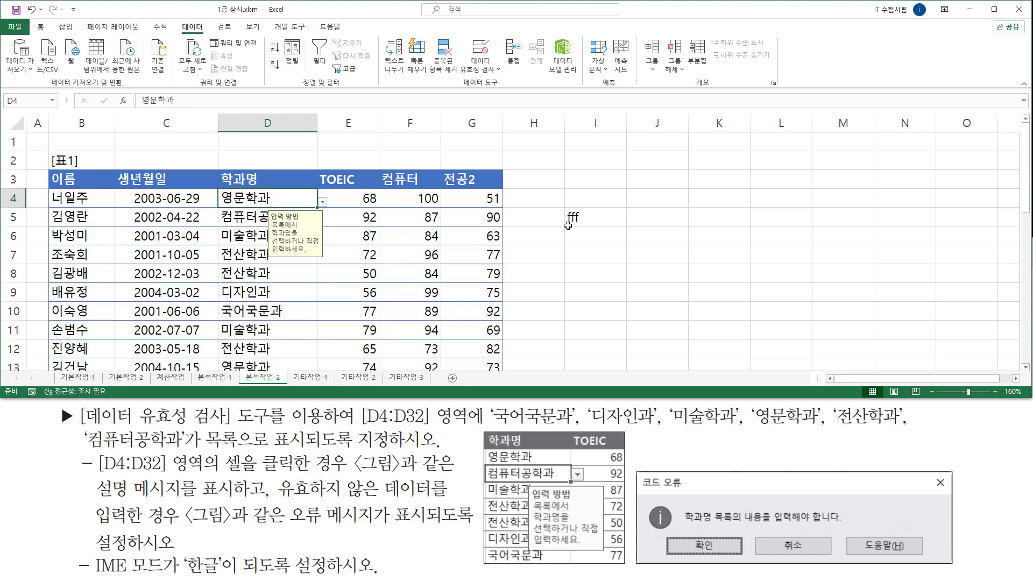
- Clear the test text from cell I5
click(596, 218)
key(Delete)
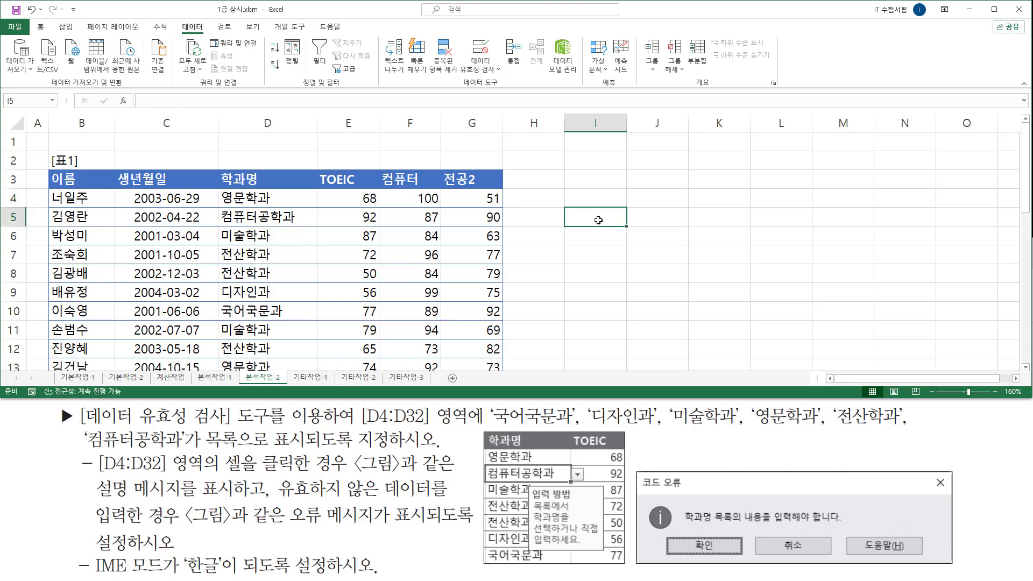
click(573, 240)
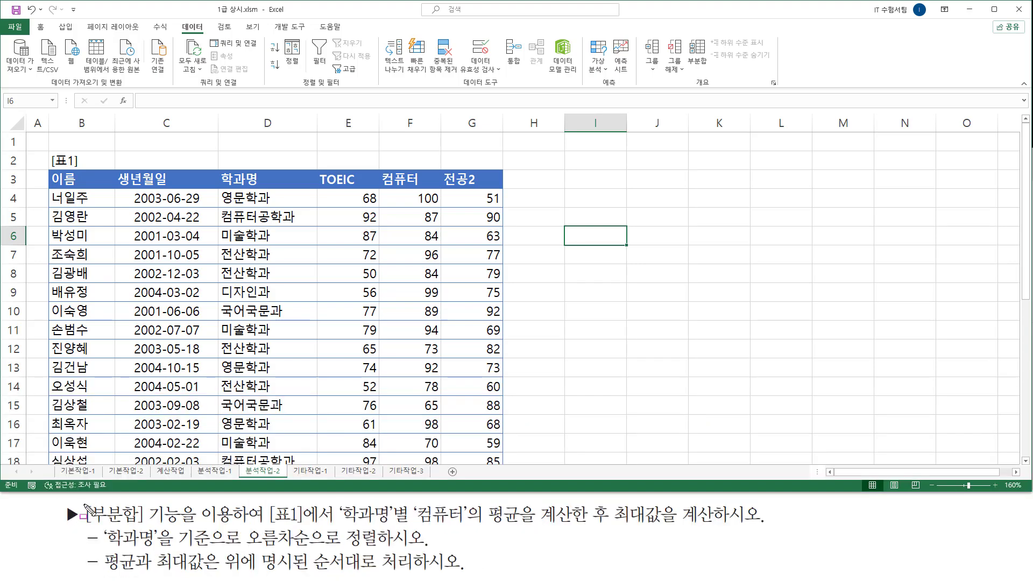
- Read the next instruction, which calls for the 부분합 function on [표1]
mouse_move(82, 501)
mouse_down()
mouse_move(100, 526)
mouse_move(182, 525)
mouse_up()
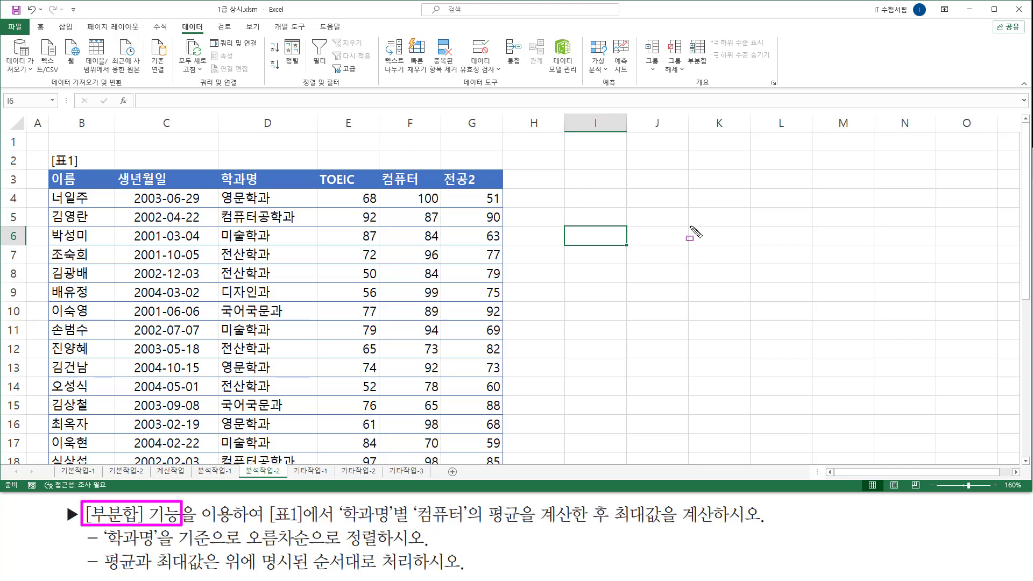
key(Escape)
click(655, 224)
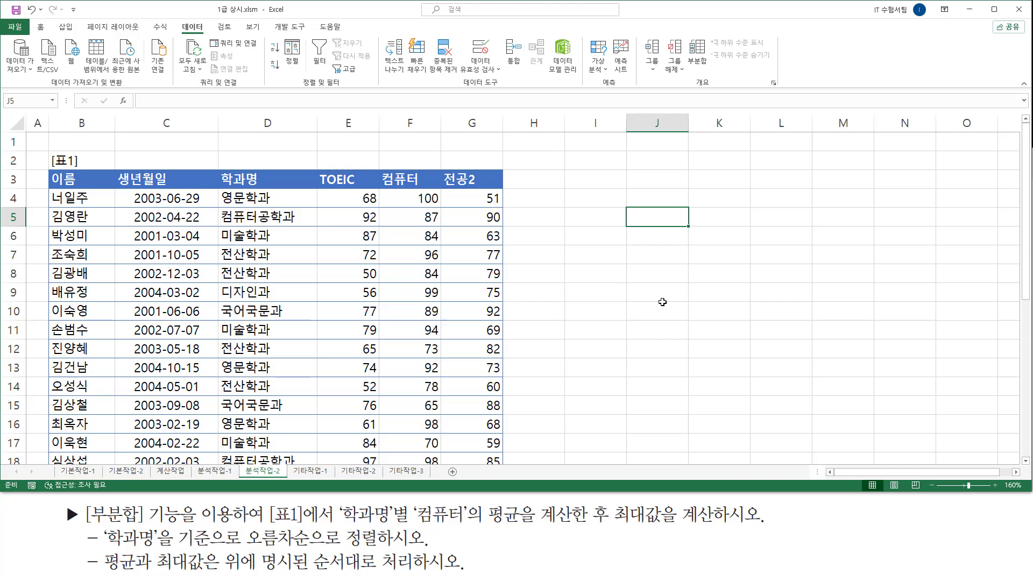
- Open a sticky note over the sheet and write the work order: 1. 정렬 and 2. 부분합(
key(ctrl+alt+d)
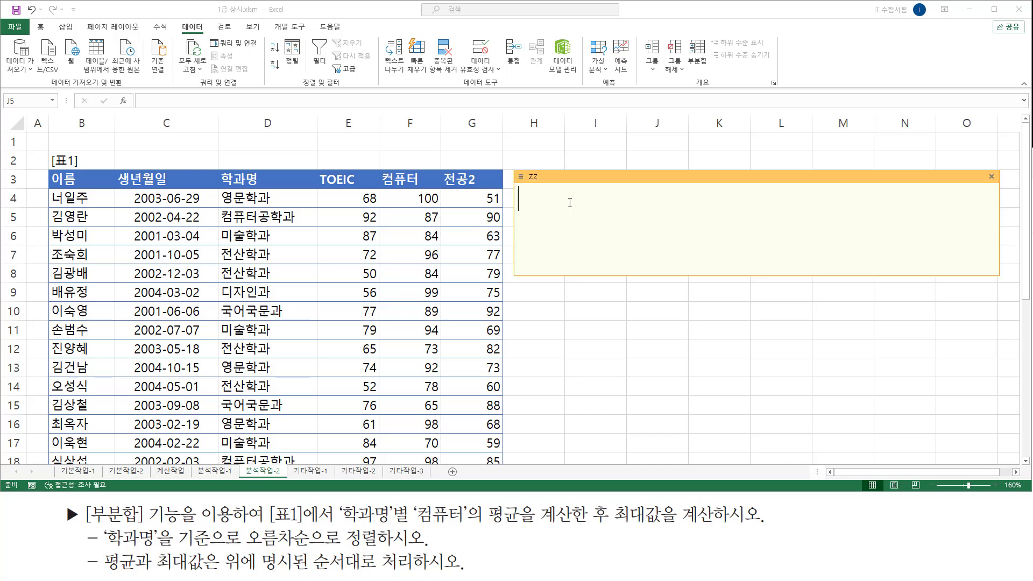
text(1. 정려)
text(ㄹ)
key(Return)
text(2. 부부)
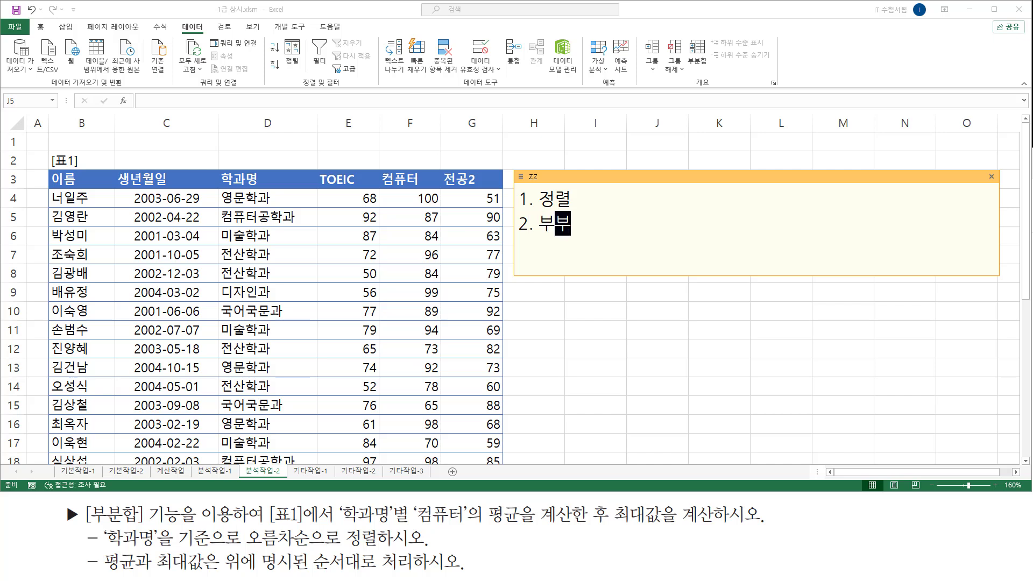
text(ㄴ합)
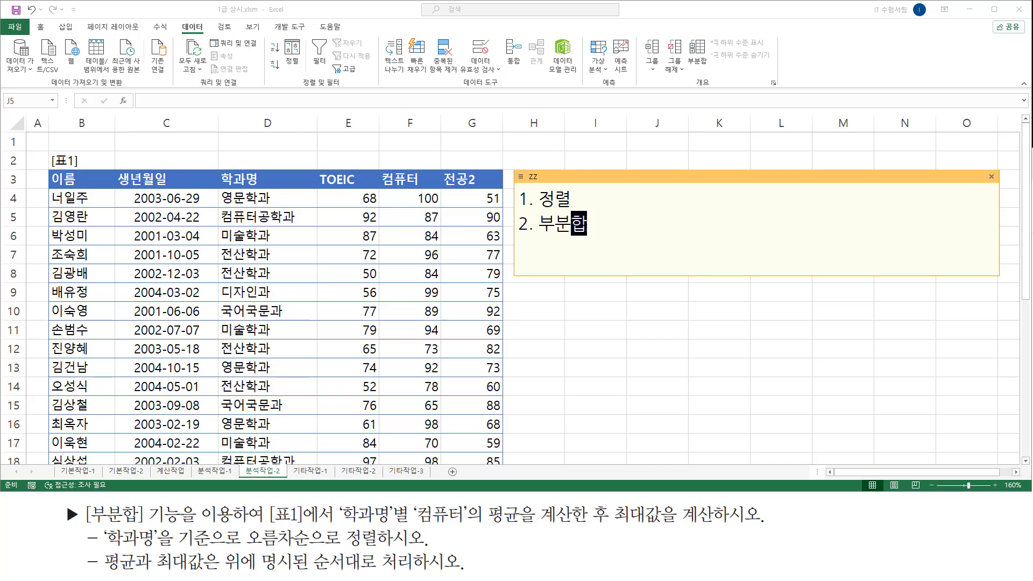
text(()
- Examine the instruction for the grouping field, the calculated field and the order of 평균 and 최대값, and return to the note
mouse_move(341, 521)
mouse_down()
mouse_move(412, 526)
mouse_move(475, 504)
mouse_move(474, 526)
mouse_move(524, 525)
mouse_up()
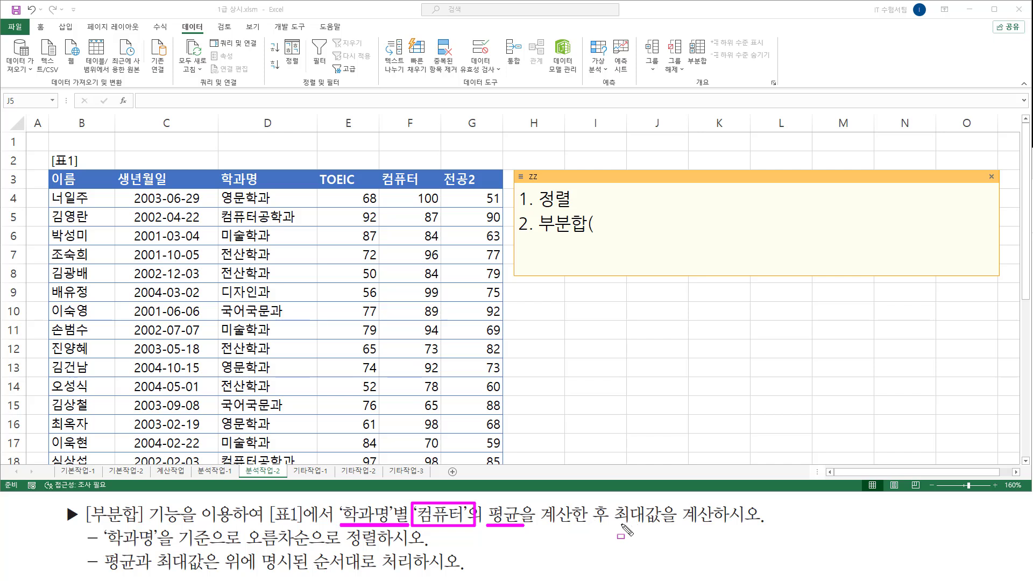
drag(617, 526, 660, 527)
drag(515, 504, 536, 499)
drag(652, 503, 671, 498)
click(619, 225)
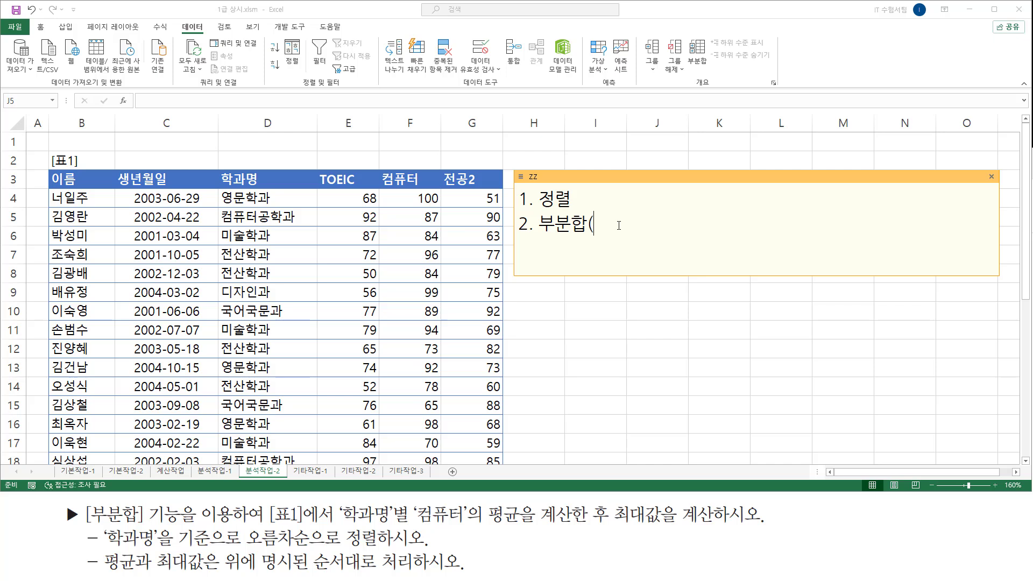
- Complete the note's second line with 두번째 부분합 작성시 "새로운 값으로 대치" 체크해제 as a reminder for the second subtotal
text(두번째 부)
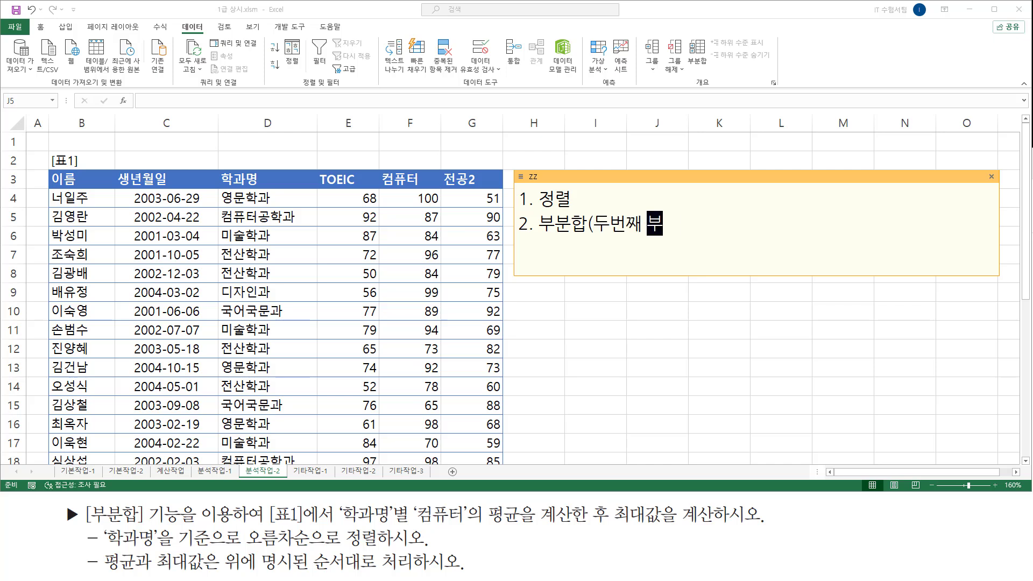
text(분합 )
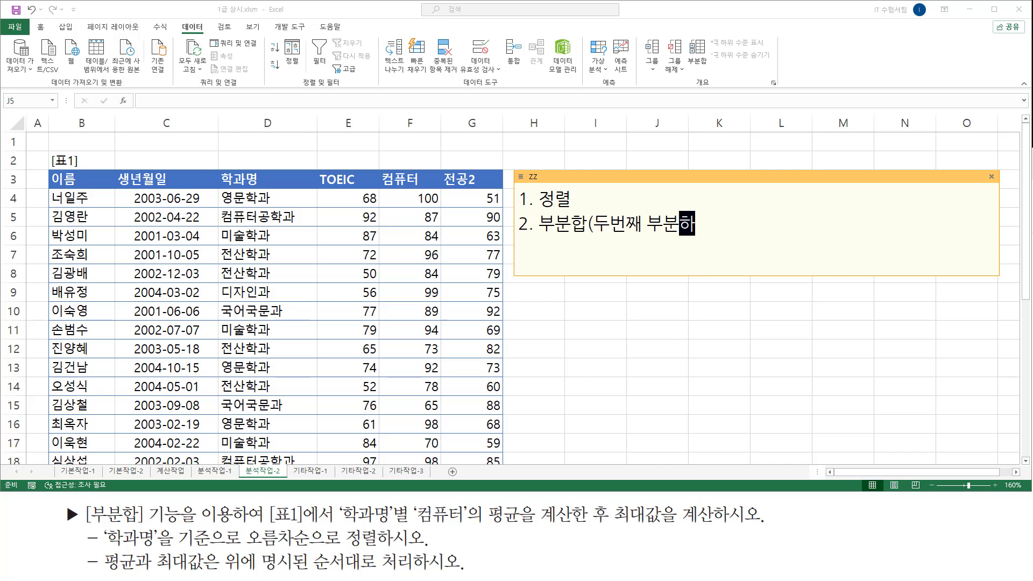
text(작성시)
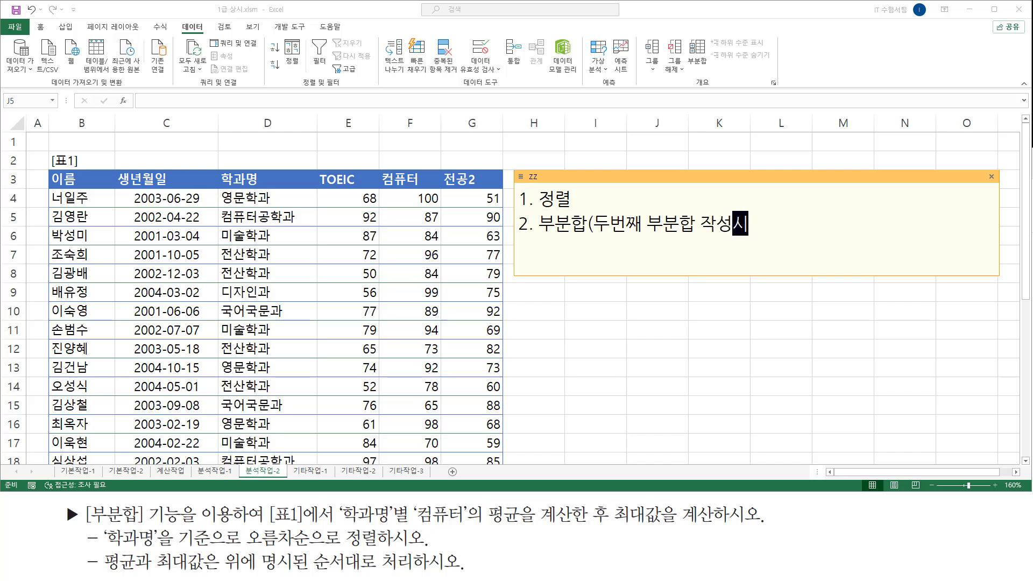
text( "새)
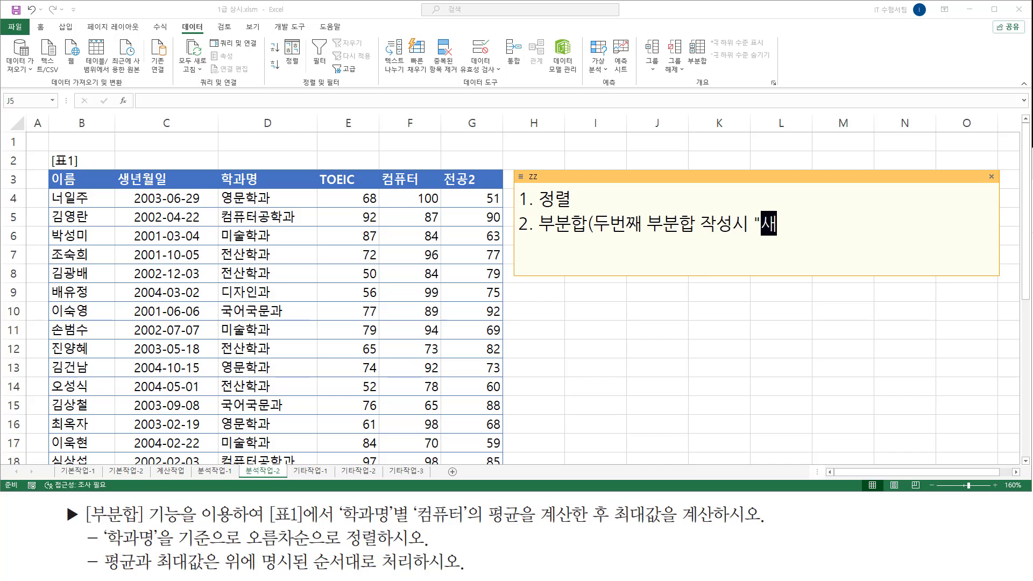
text(로운 값으로 대)
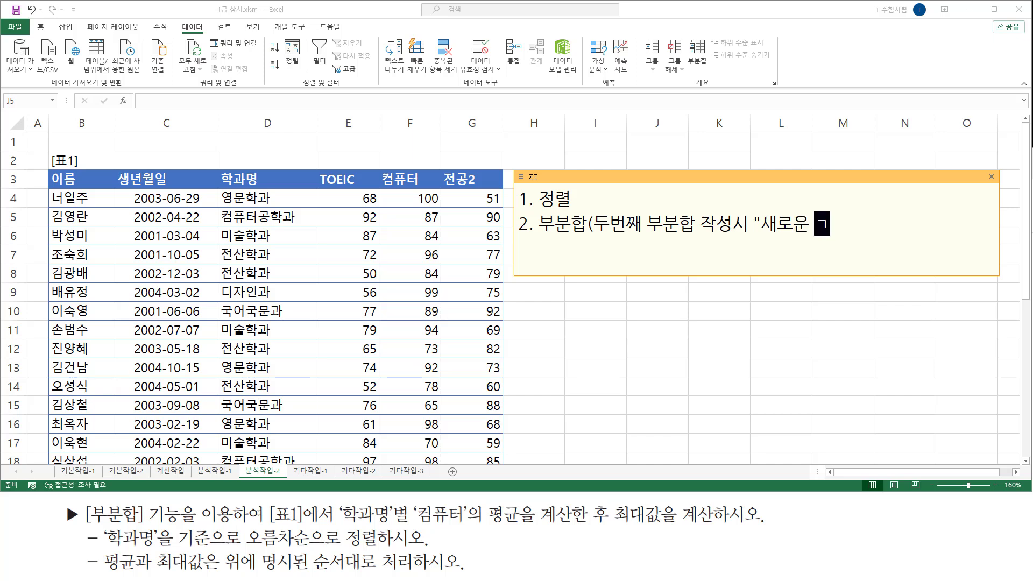
text(치)
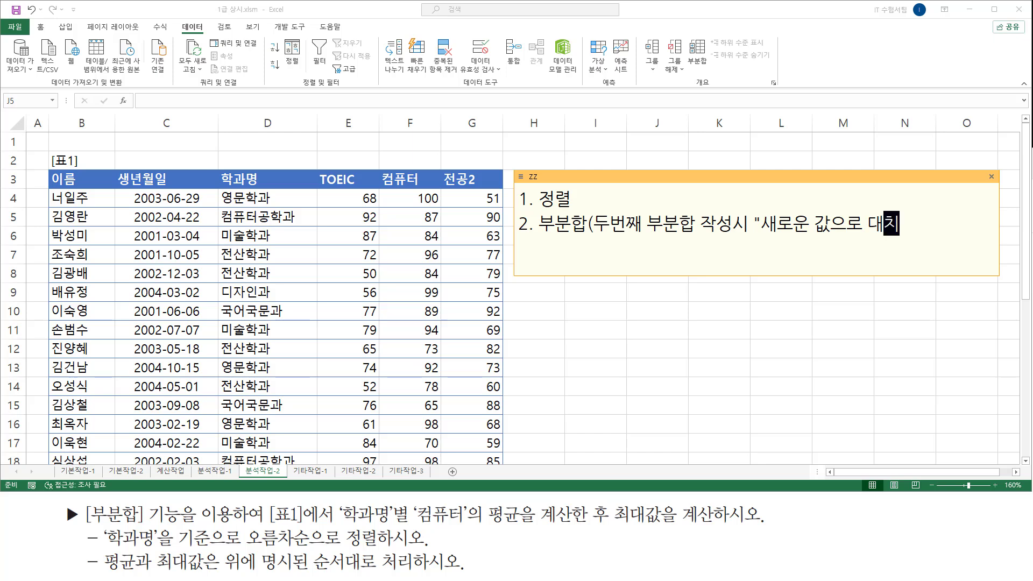
text(" ㅊ크해제)
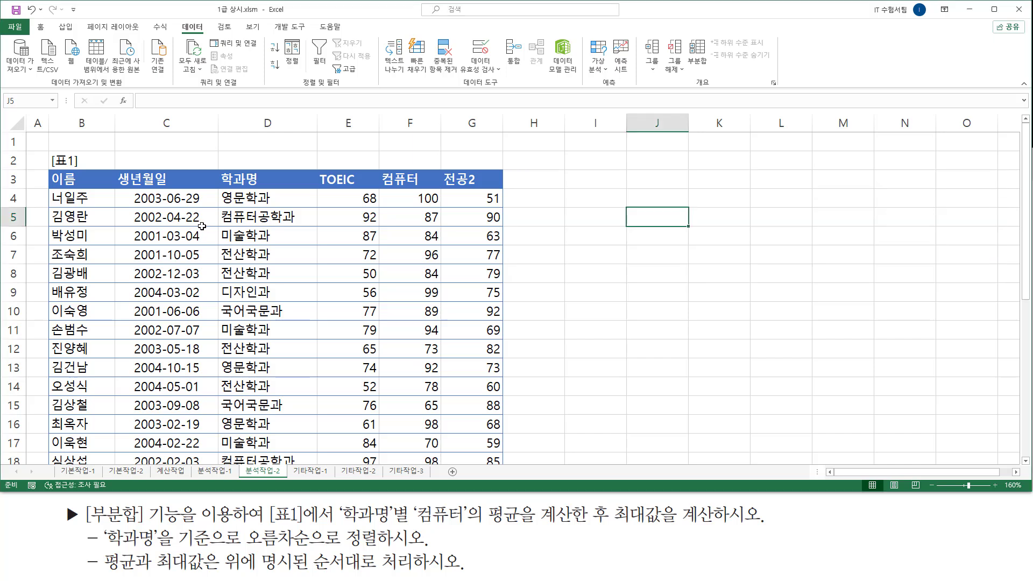
- Select all of [표1] from B3 to G32 including the headers and start a custom sort on it
click(202, 224)
click(77, 181)
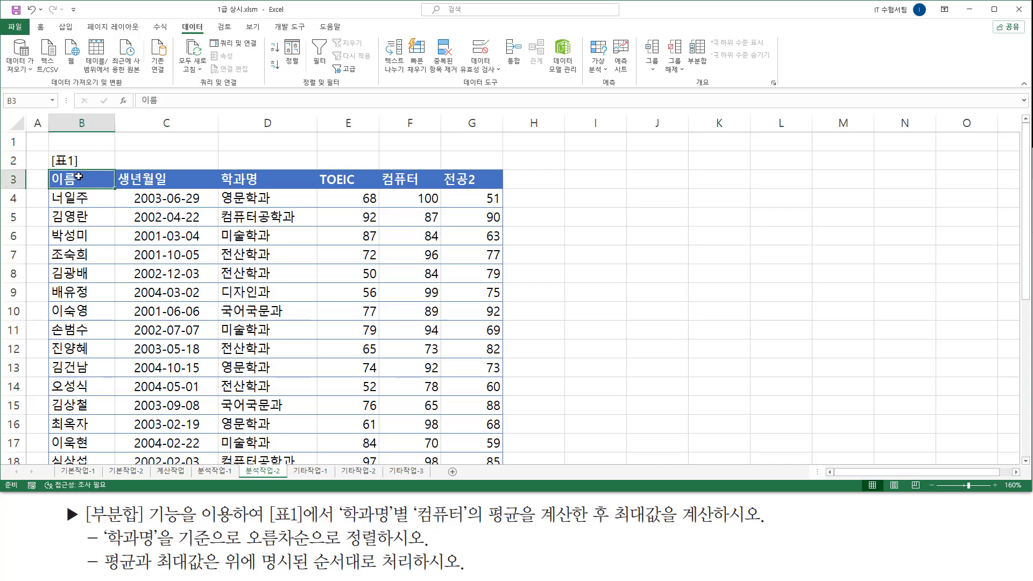
drag(79, 180, 475, 422)
scroll(302, 290, up, 5)
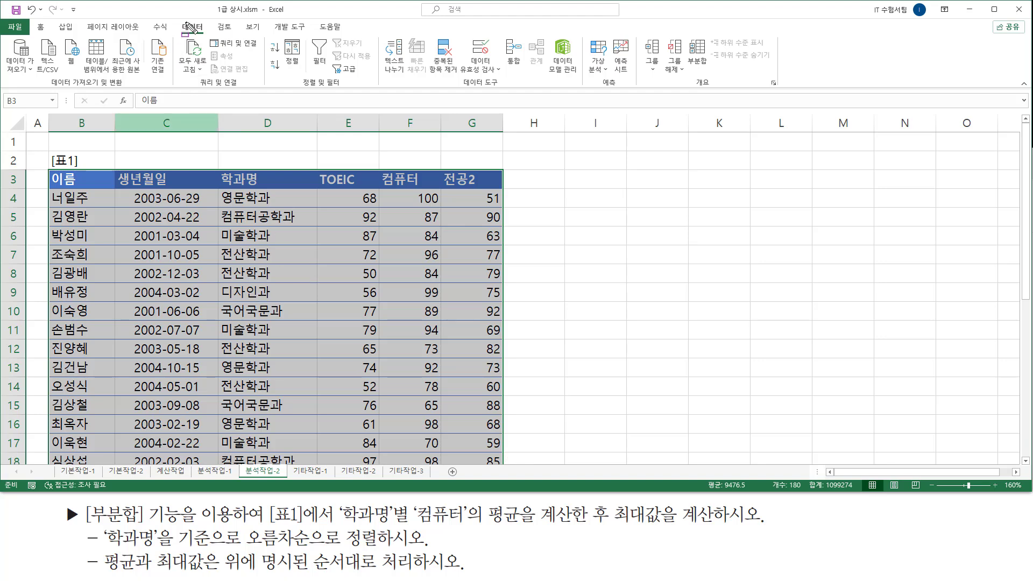
drag(180, 20, 205, 34)
drag(292, 89, 347, 89)
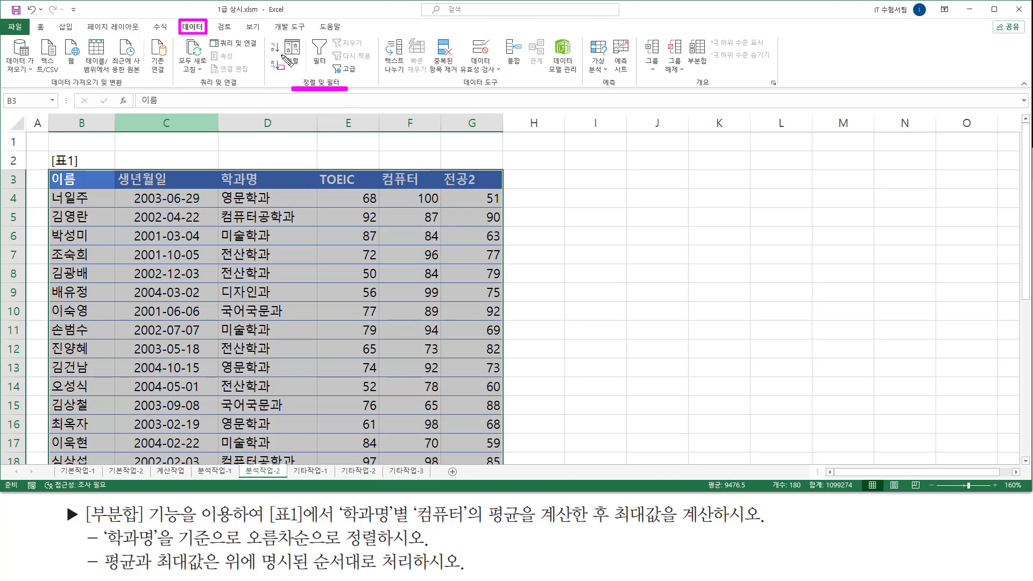
drag(281, 36, 306, 70)
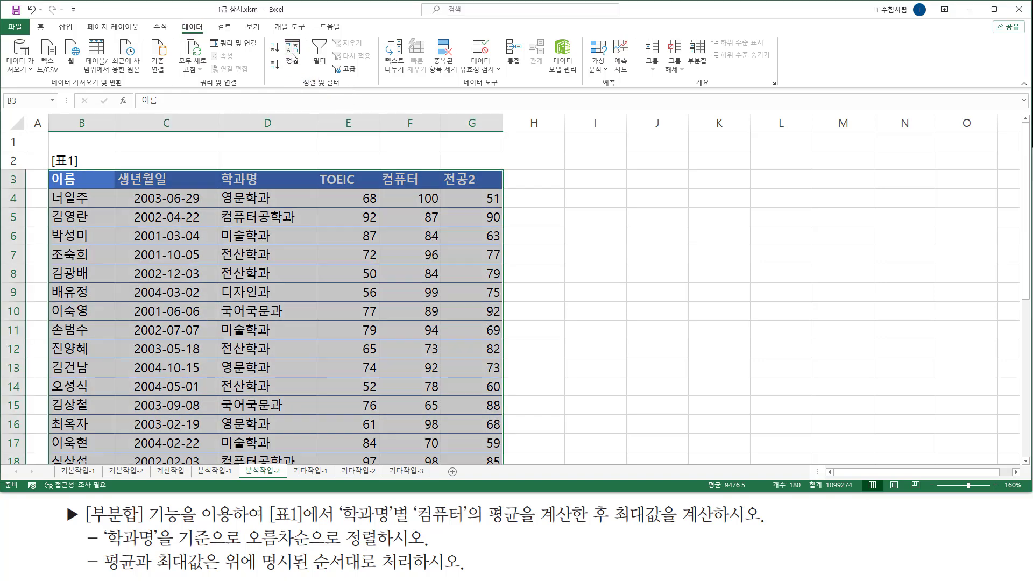
click(292, 54)
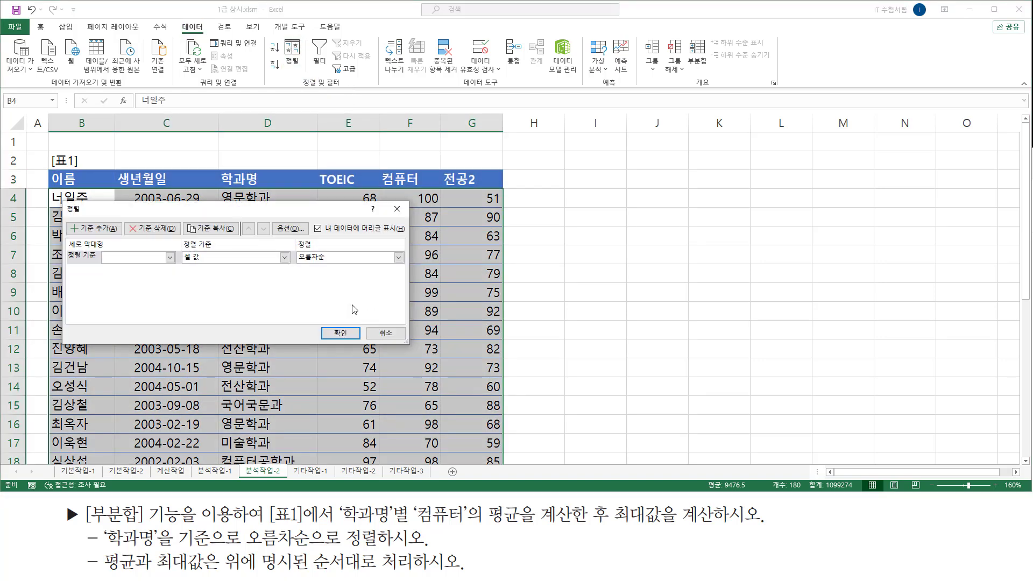
- Sort [표1] by 학과명 on cell values in ascending order (오름차순)
mouse_move(61, 200)
mouse_down()
mouse_move(339, 332)
mouse_move(411, 345)
mouse_up()
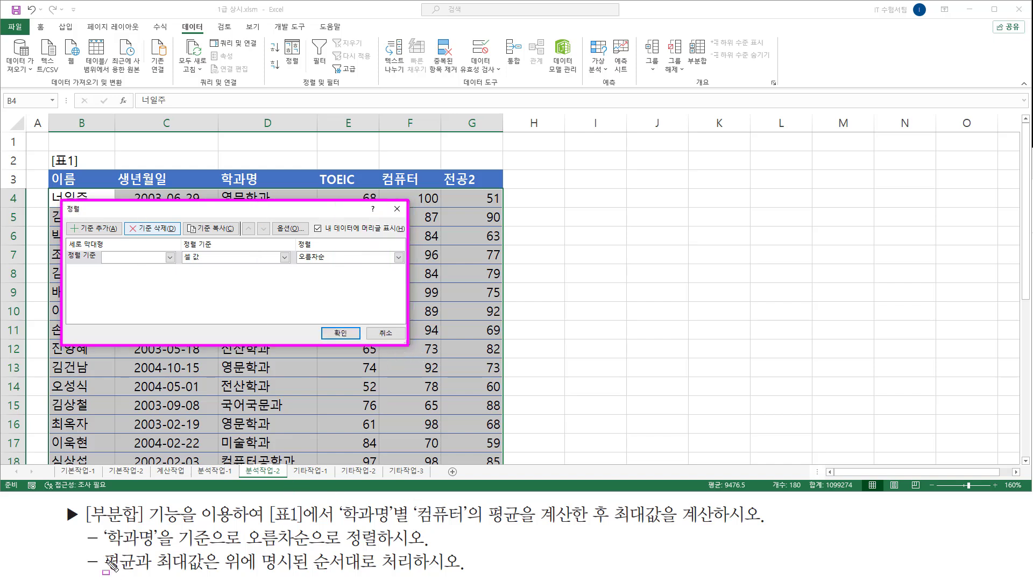
drag(105, 546, 161, 547)
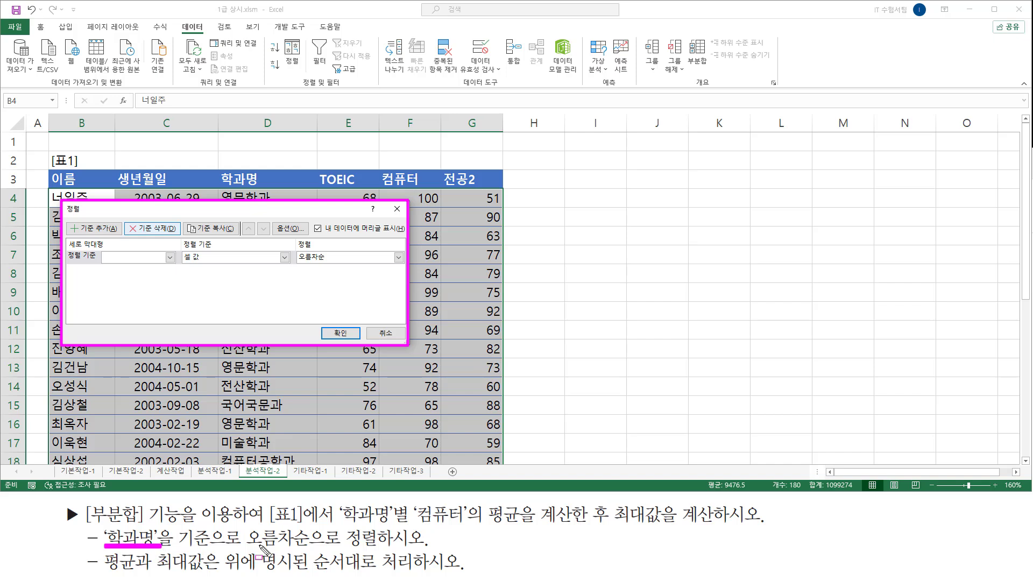
drag(243, 525, 312, 549)
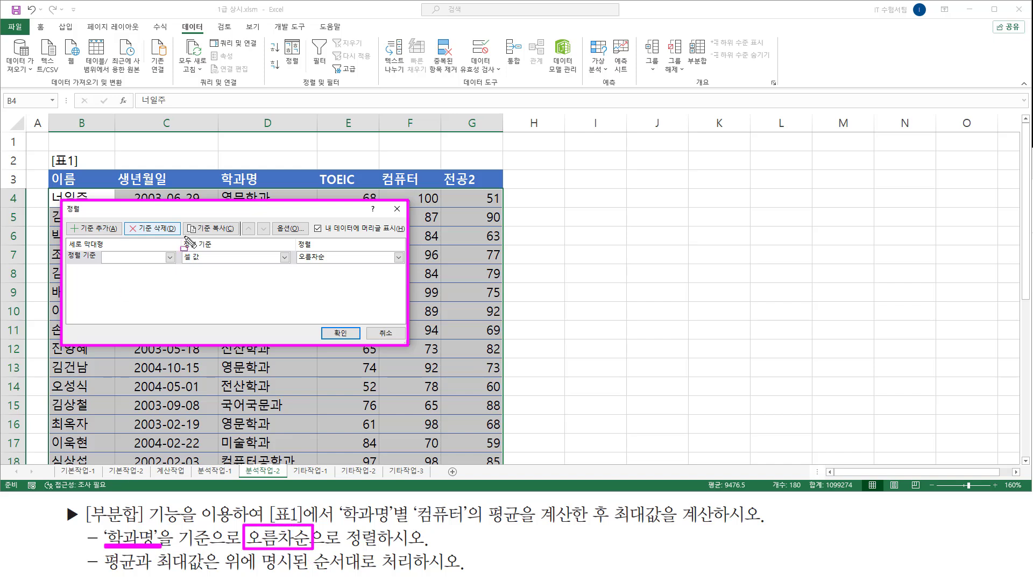
mouse_move(100, 249)
mouse_down()
mouse_move(122, 270)
mouse_move(184, 263)
mouse_up()
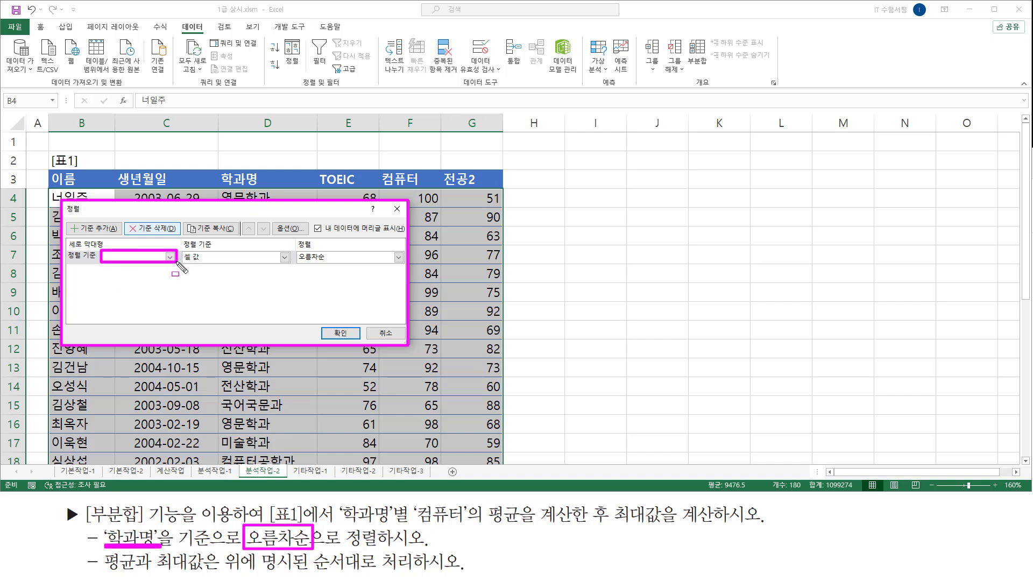
key(Escape)
click(170, 258)
click(170, 257)
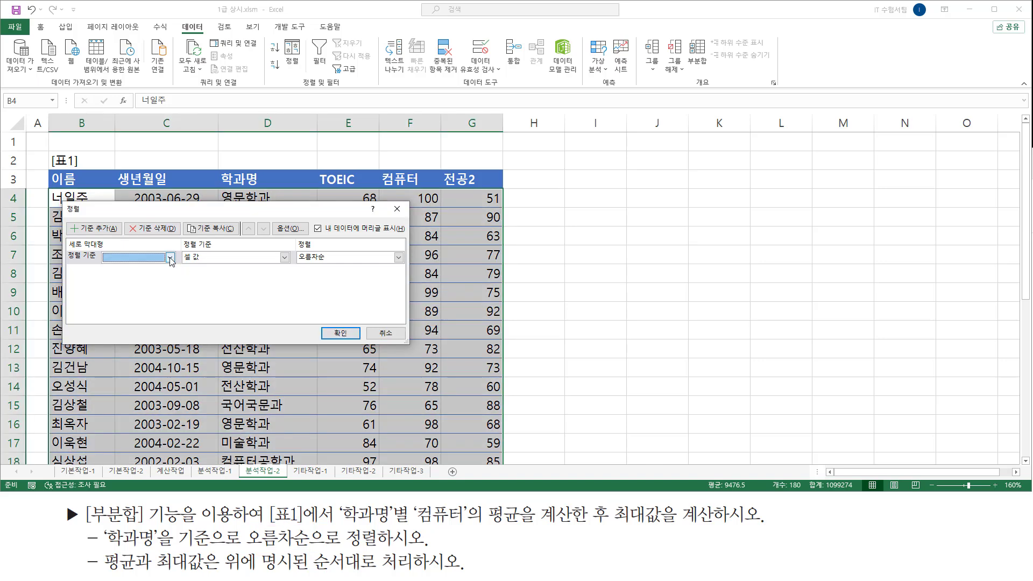
click(170, 258)
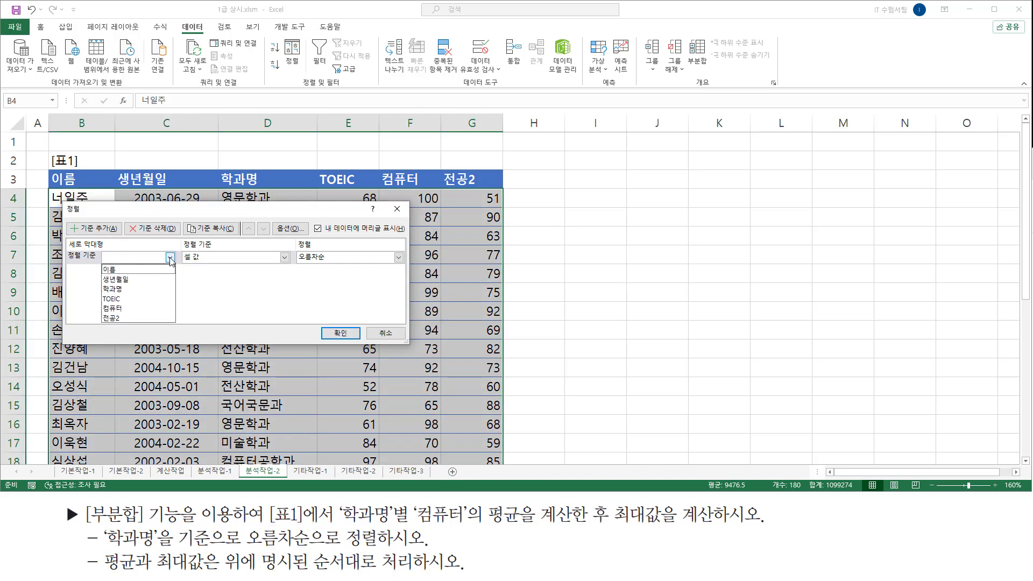
click(142, 289)
drag(100, 264, 174, 263)
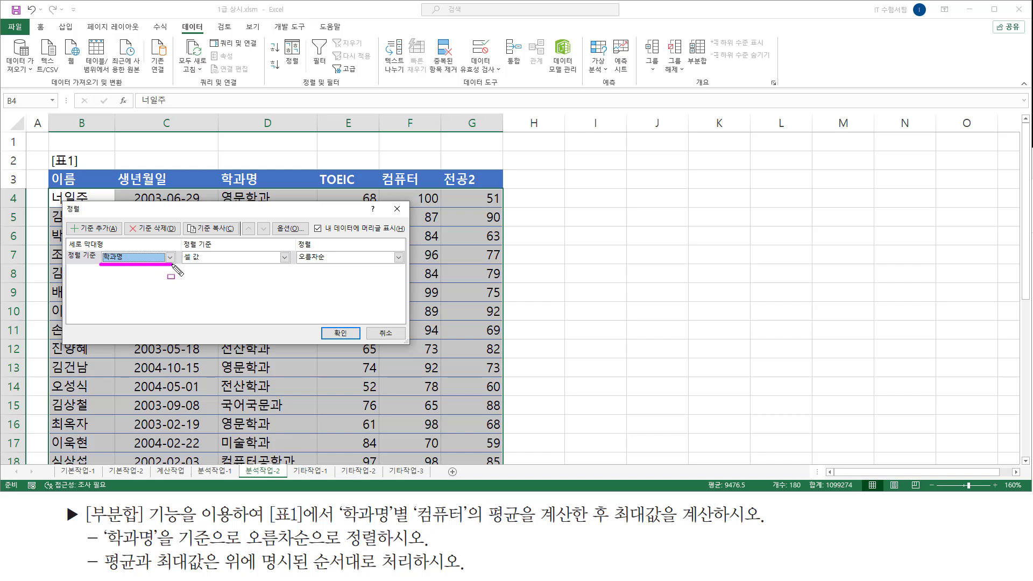
drag(295, 264, 342, 264)
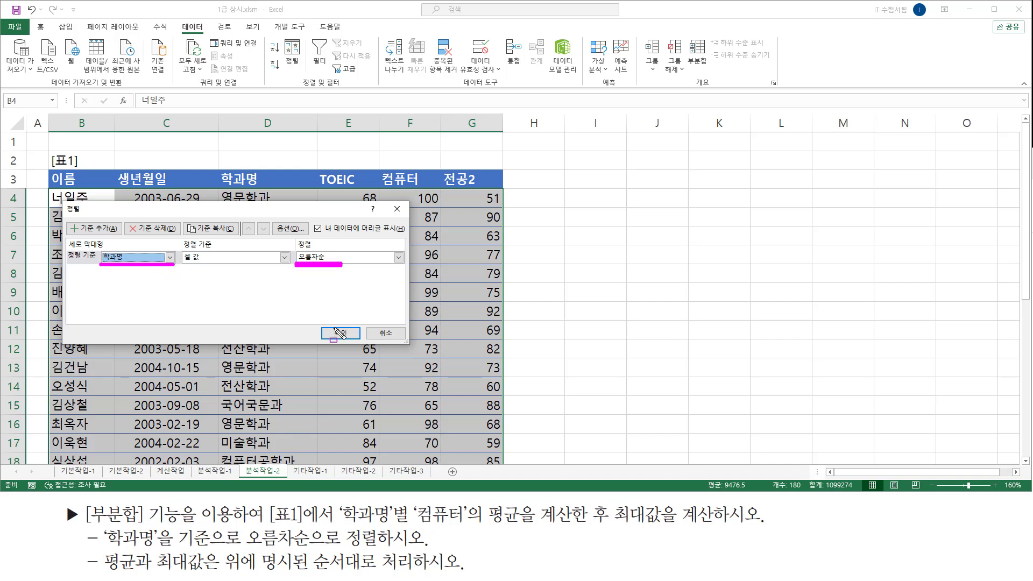
mouse_move(324, 324)
mouse_down()
mouse_move(325, 342)
mouse_move(357, 341)
mouse_move(344, 347)
mouse_up()
click(340, 333)
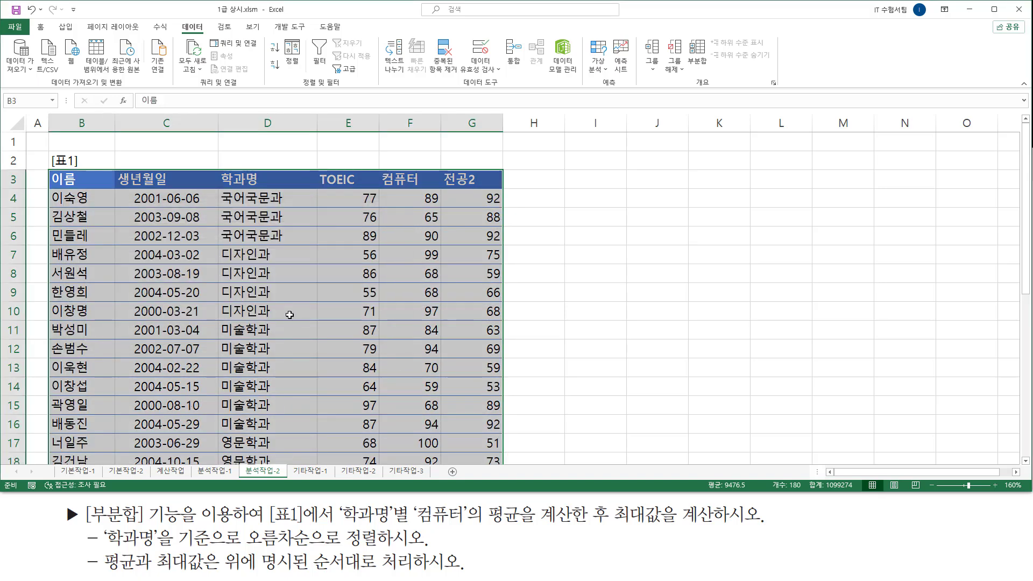
- Start the 부분합 command on the sorted [표1] and place its dialog beside the table, clear of the data
mouse_move(221, 188)
mouse_down()
mouse_move(290, 241)
mouse_move(221, 189)
mouse_up()
mouse_move(226, 249)
mouse_down()
mouse_move(279, 319)
mouse_move(295, 424)
mouse_up()
key(Escape)
mouse_move(177, 18)
mouse_down()
mouse_move(178, 36)
mouse_move(210, 37)
mouse_up()
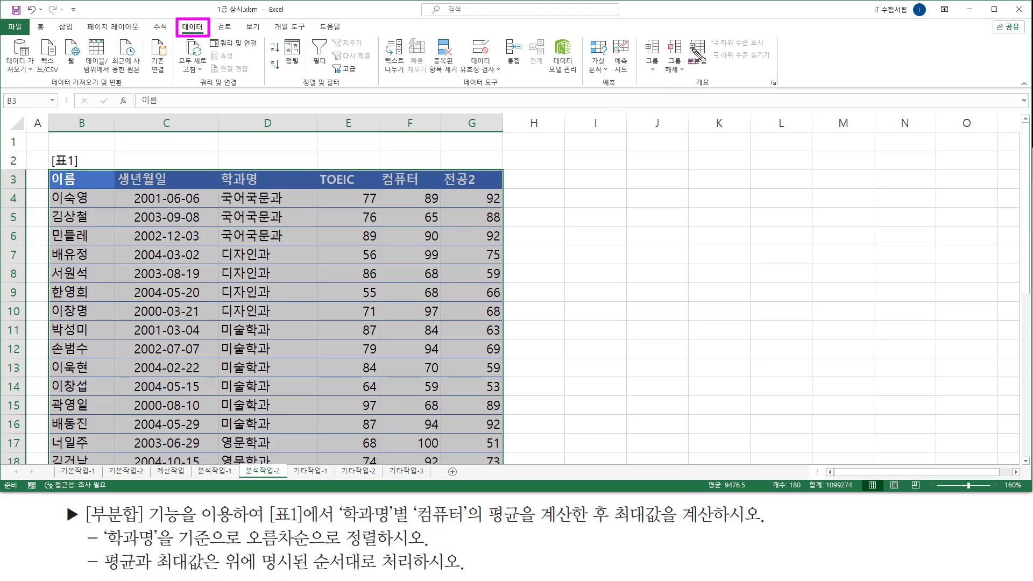
drag(691, 86, 718, 87)
drag(685, 37, 712, 69)
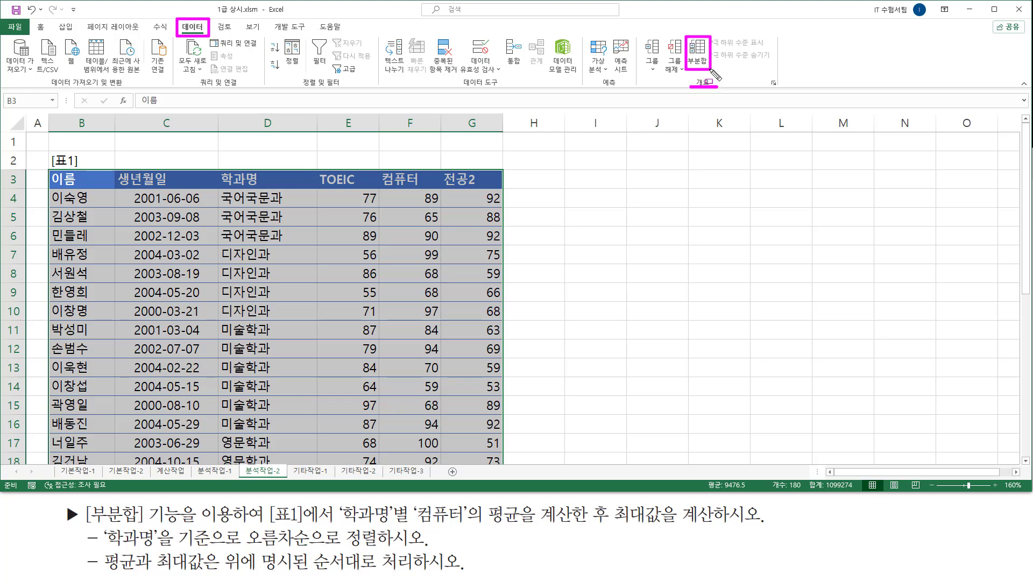
key(Escape)
click(698, 52)
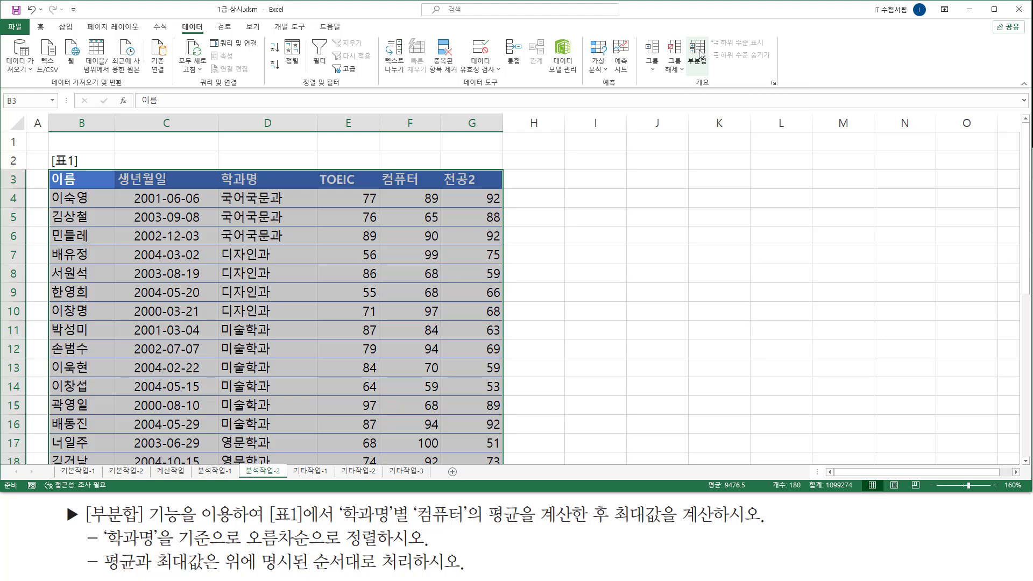
drag(219, 175, 599, 177)
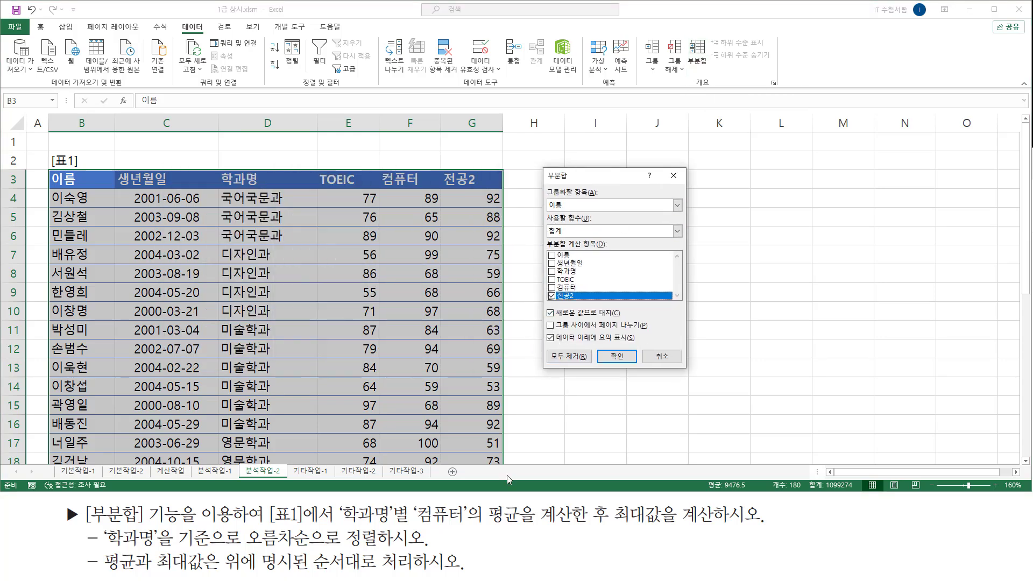
- Set the subtotal's grouping field (그룹화할 항목) to 학과명
mouse_move(334, 497)
mouse_down()
mouse_move(400, 525)
mouse_move(522, 529)
mouse_up()
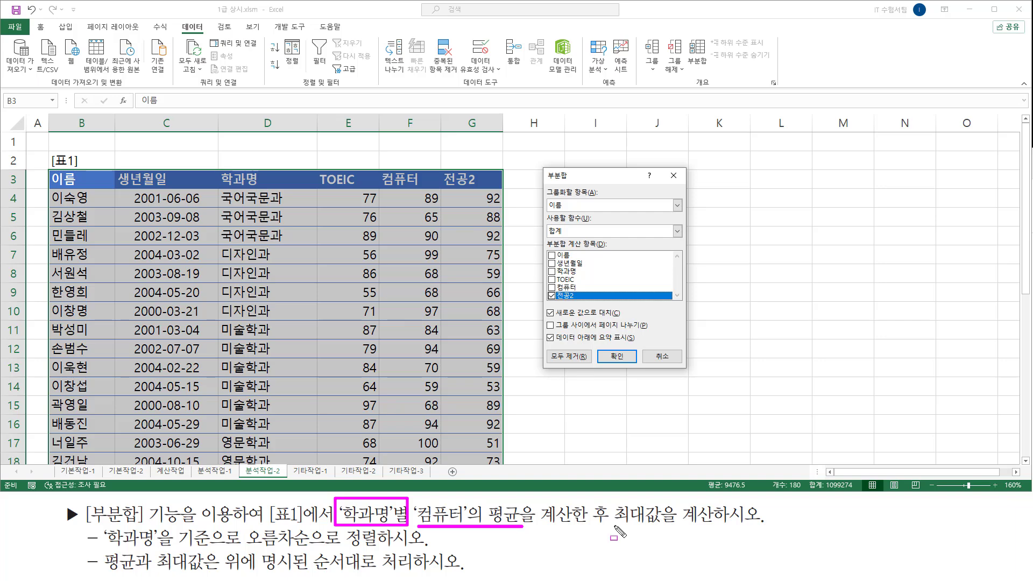
drag(614, 527, 668, 527)
mouse_move(542, 184)
mouse_down()
mouse_move(566, 209)
mouse_move(688, 215)
mouse_up()
click(677, 205)
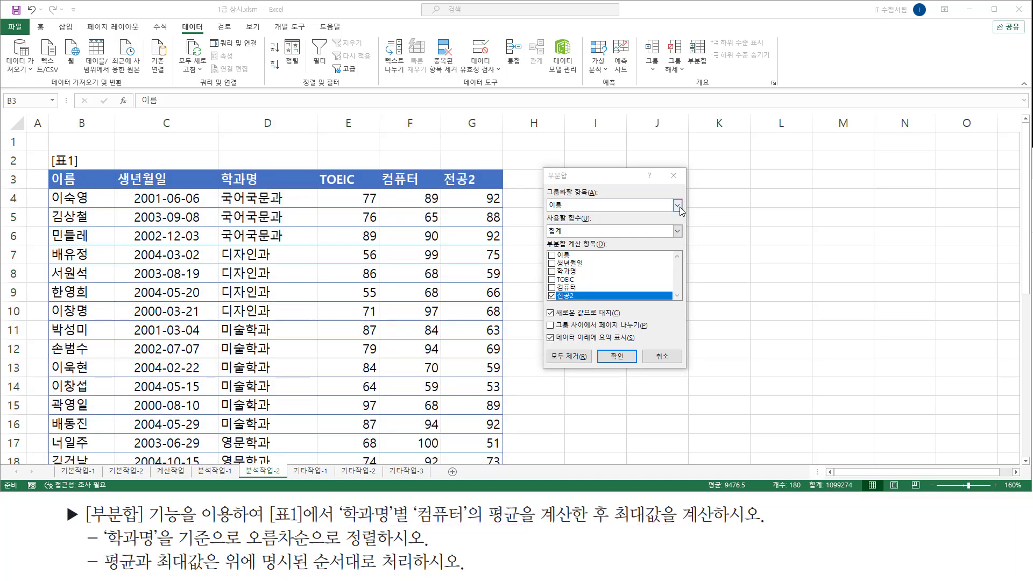
click(621, 240)
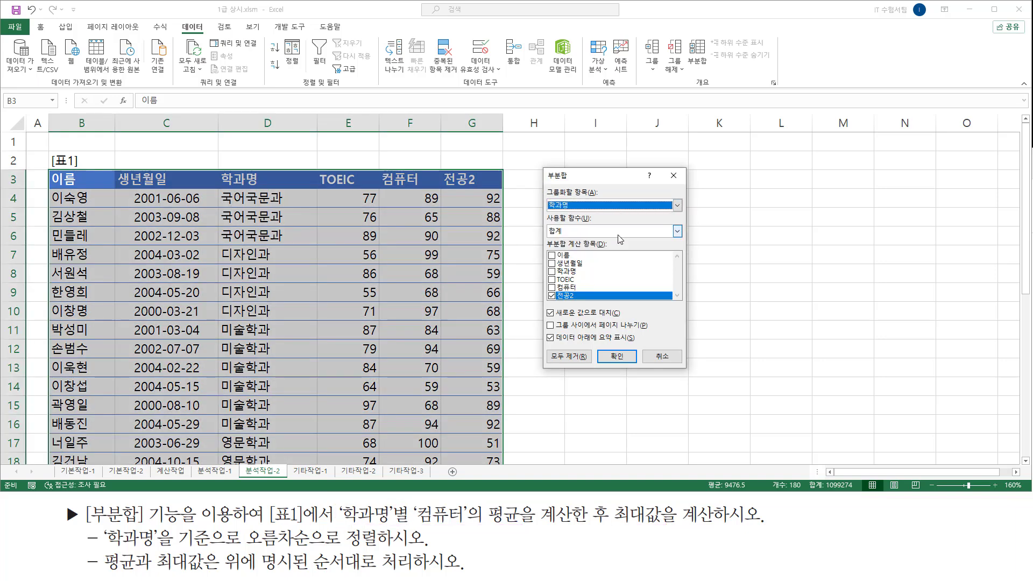
mouse_move(545, 185)
mouse_down()
mouse_move(572, 214)
mouse_move(610, 214)
mouse_up()
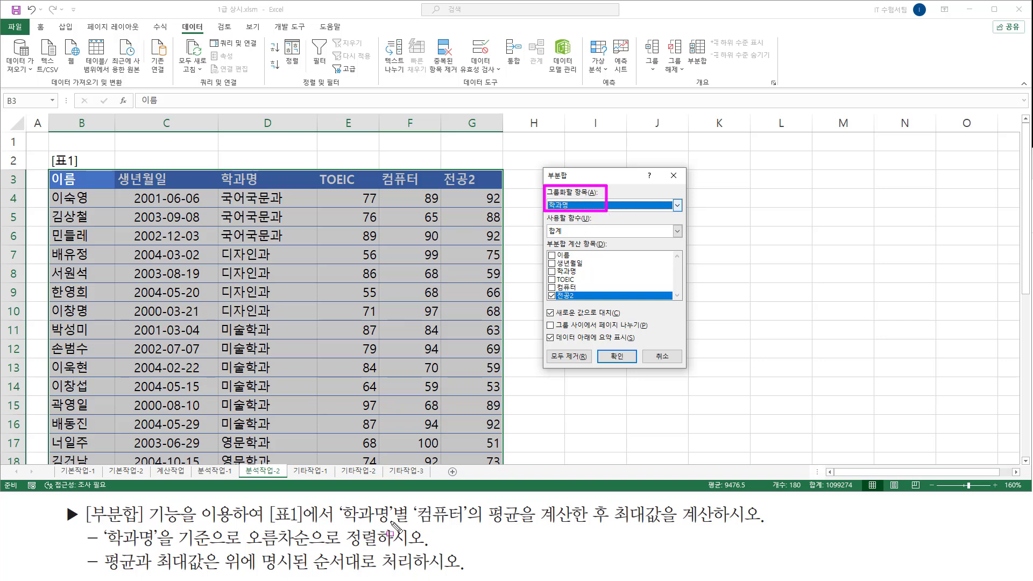
- Make 컴퓨터 the only subtotal calculation field, removing 전공2 from the calculated items
mouse_move(413, 503)
mouse_down()
mouse_move(452, 525)
mouse_move(567, 527)
mouse_up()
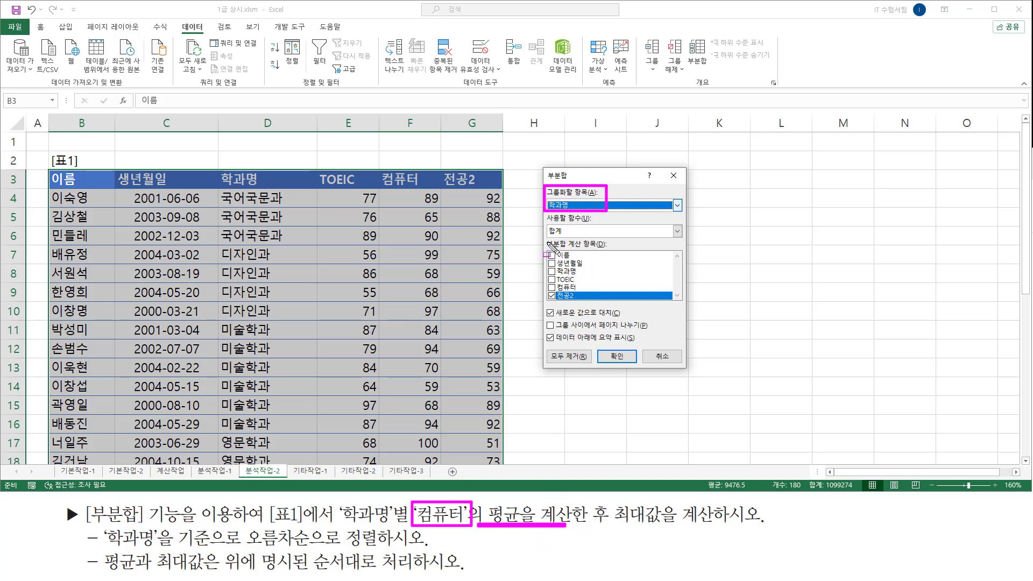
drag(548, 242, 687, 305)
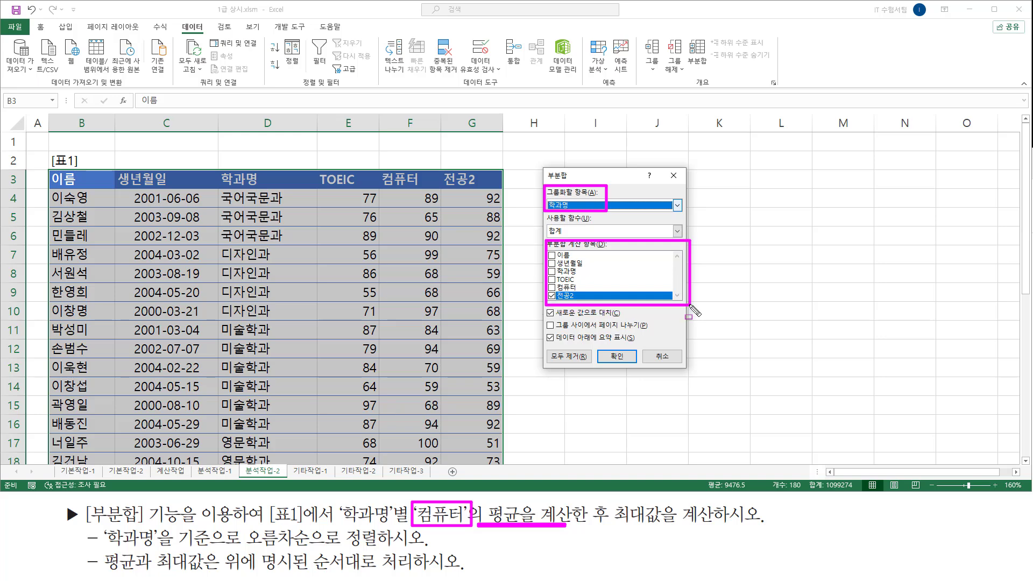
key(Escape)
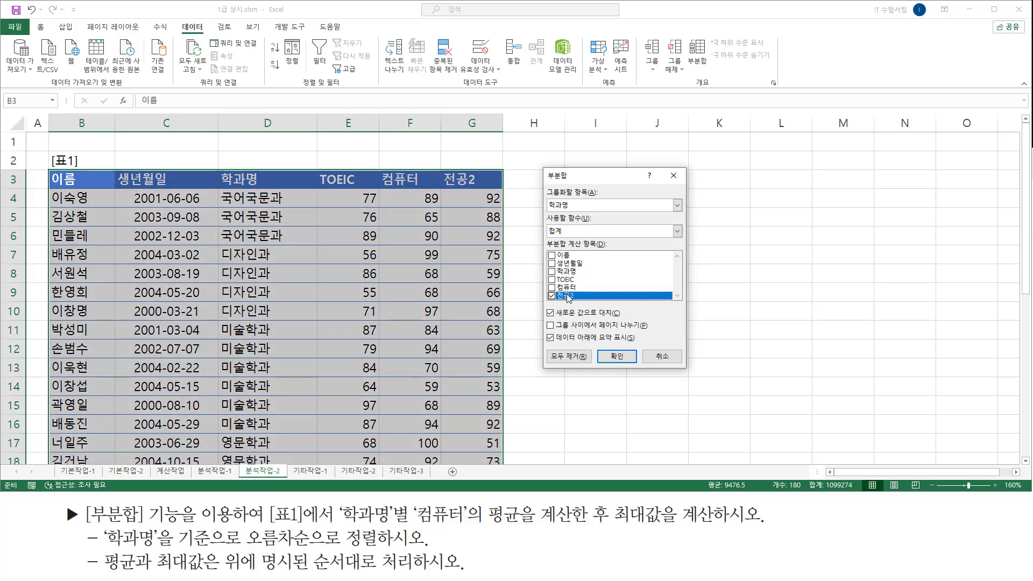
click(552, 297)
drag(546, 291, 582, 293)
key(Escape)
click(552, 288)
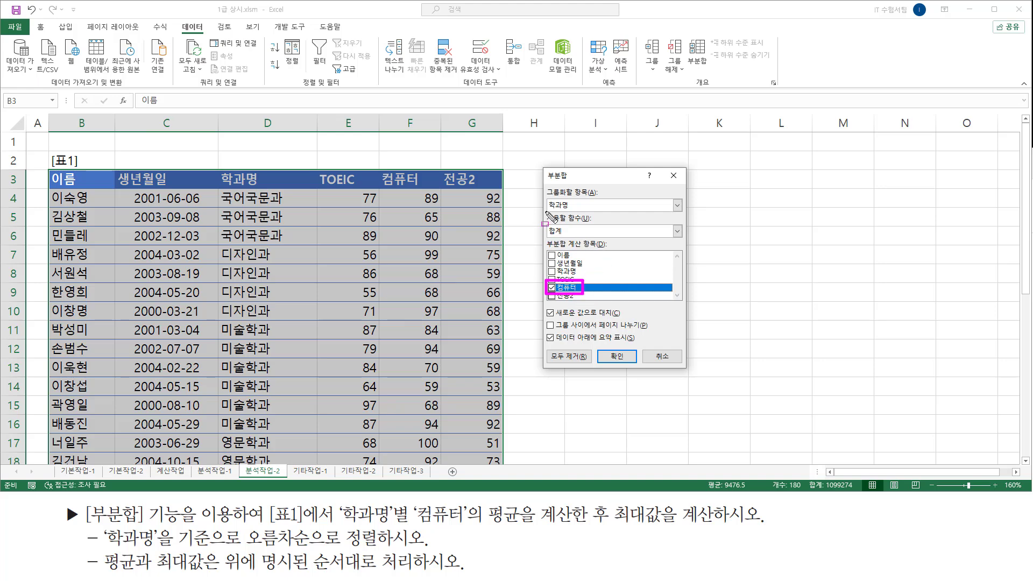
- Set the subtotal's function (사용할 함수) to 평균
mouse_move(545, 211)
mouse_down()
mouse_move(631, 238)
mouse_move(673, 238)
mouse_up()
click(678, 232)
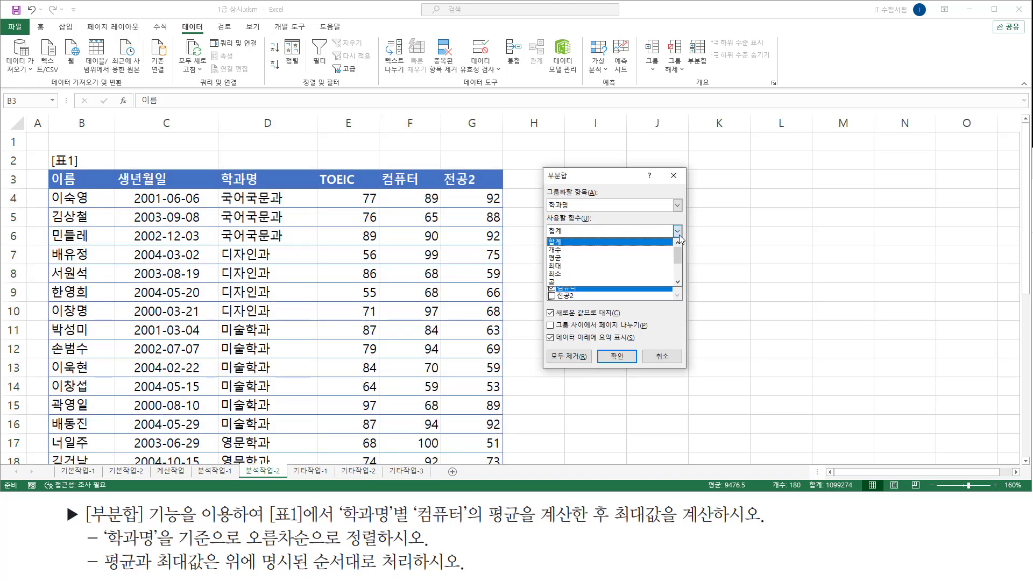
click(633, 258)
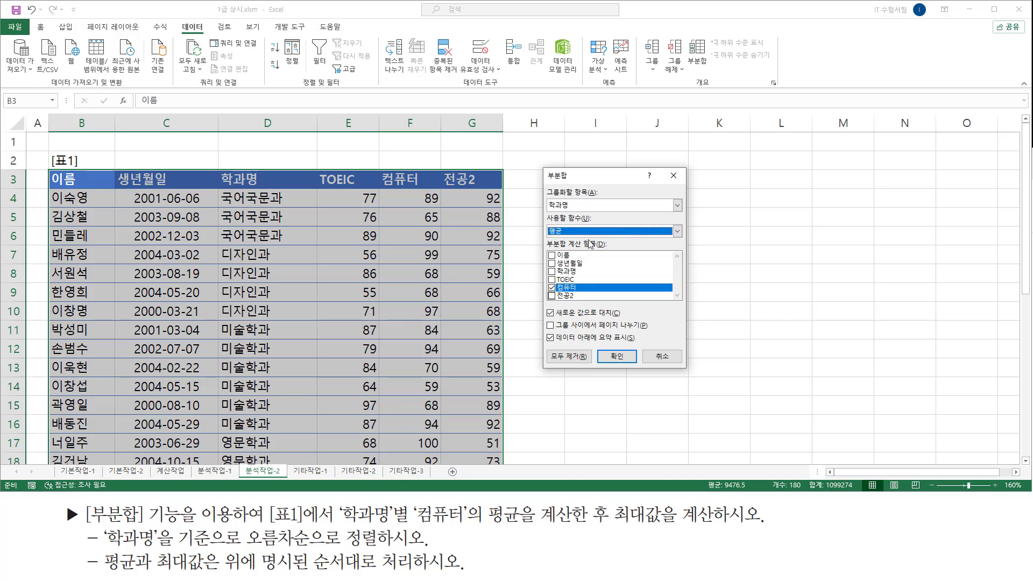
- Apply the subtotal that averages 컴퓨터 for each 학과명 group in [표1]
key(ctrl+shift+d)
drag(543, 195, 689, 306)
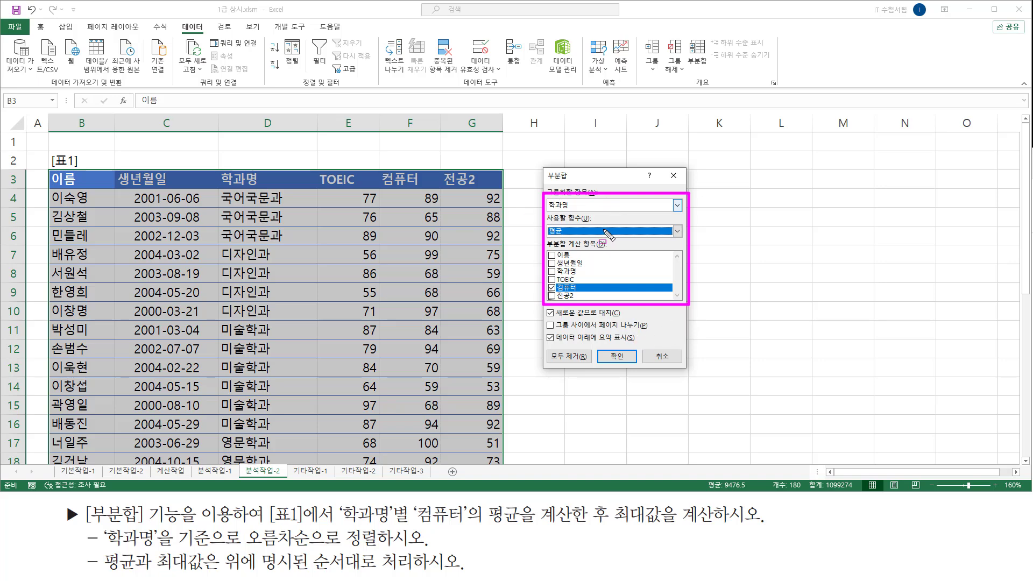
drag(557, 318, 620, 318)
drag(598, 350, 638, 365)
key(Escape)
click(622, 360)
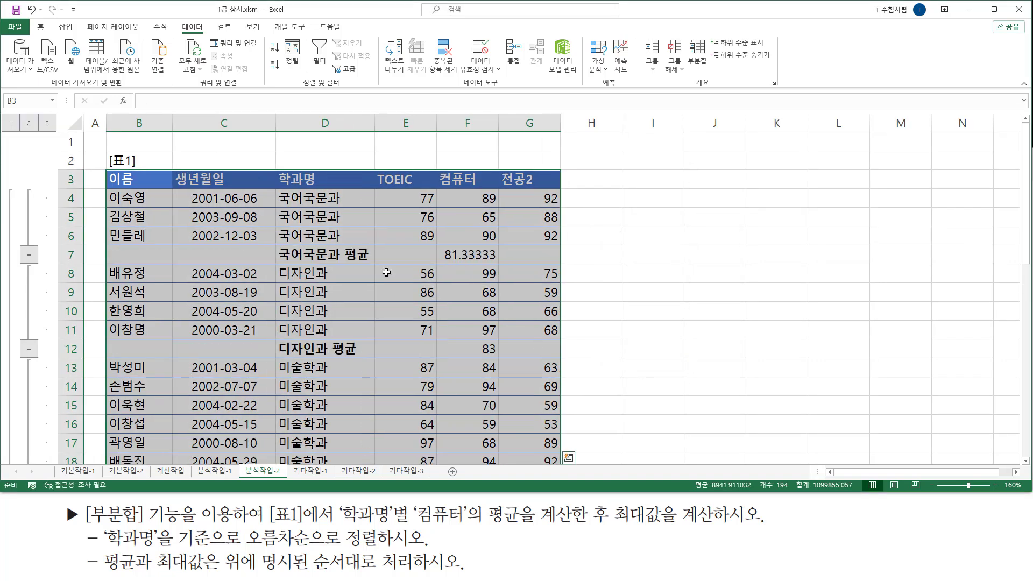
drag(282, 244, 367, 263)
drag(435, 167, 498, 189)
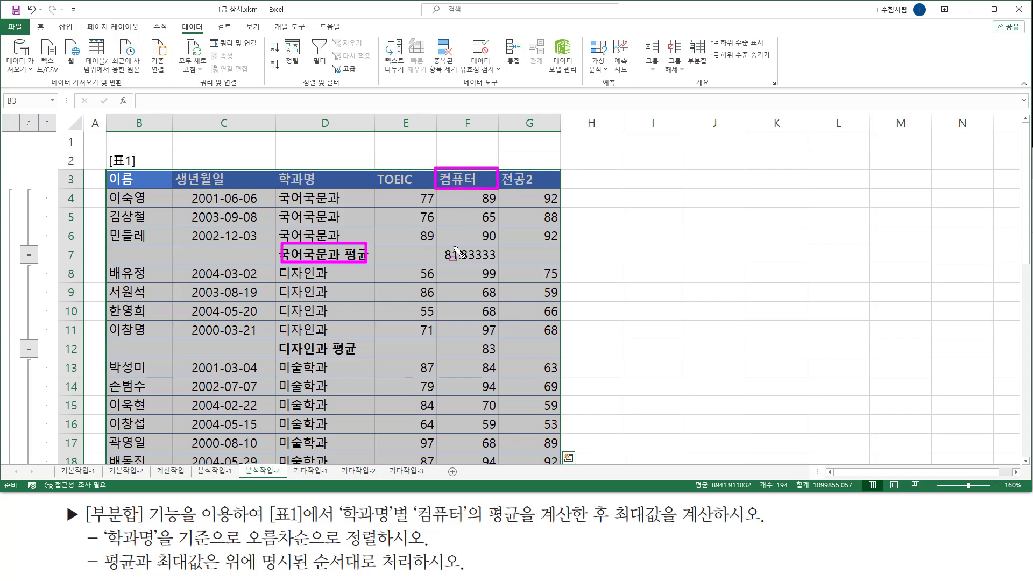
drag(438, 246, 506, 263)
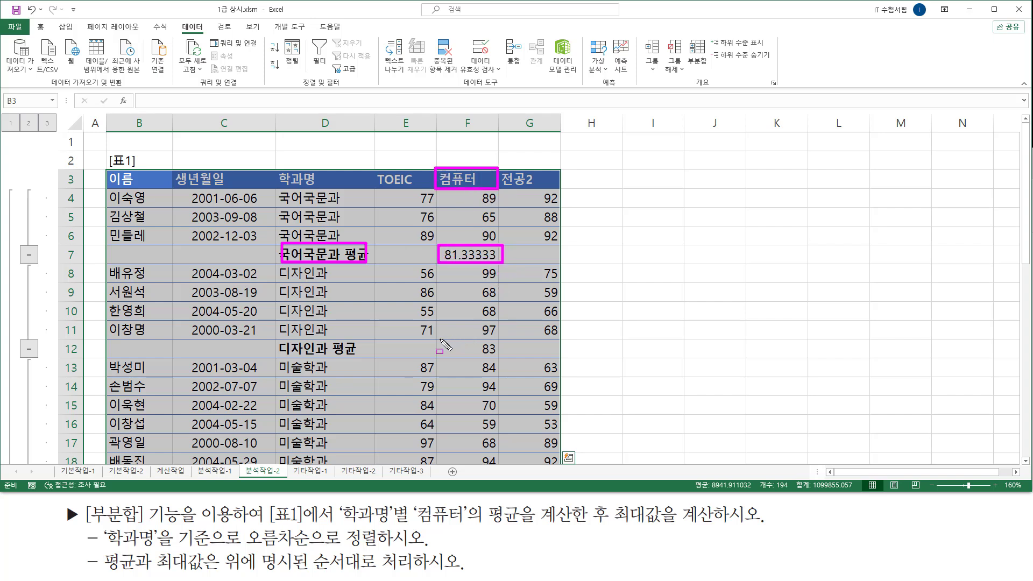
drag(437, 339, 504, 357)
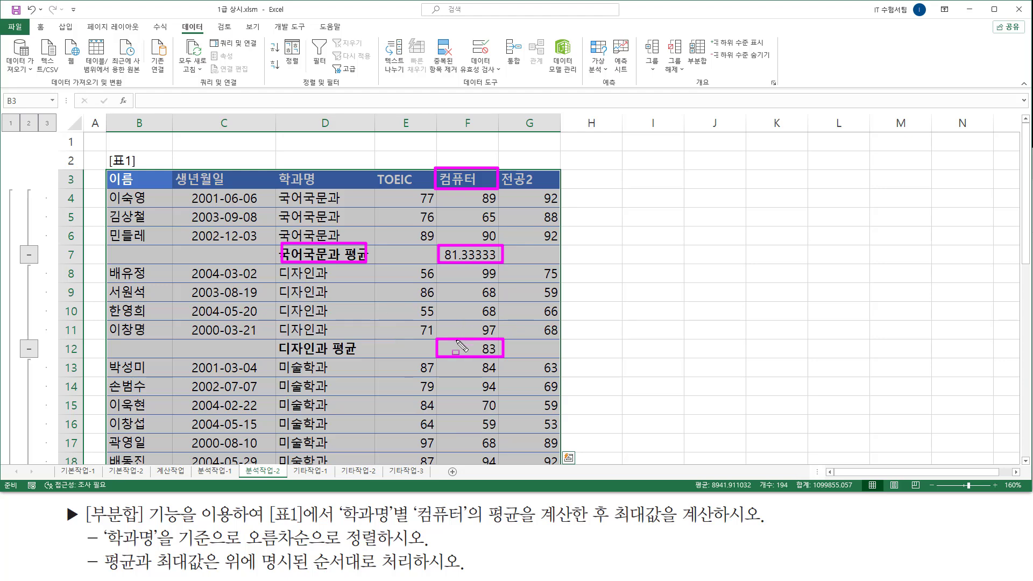
key(Escape)
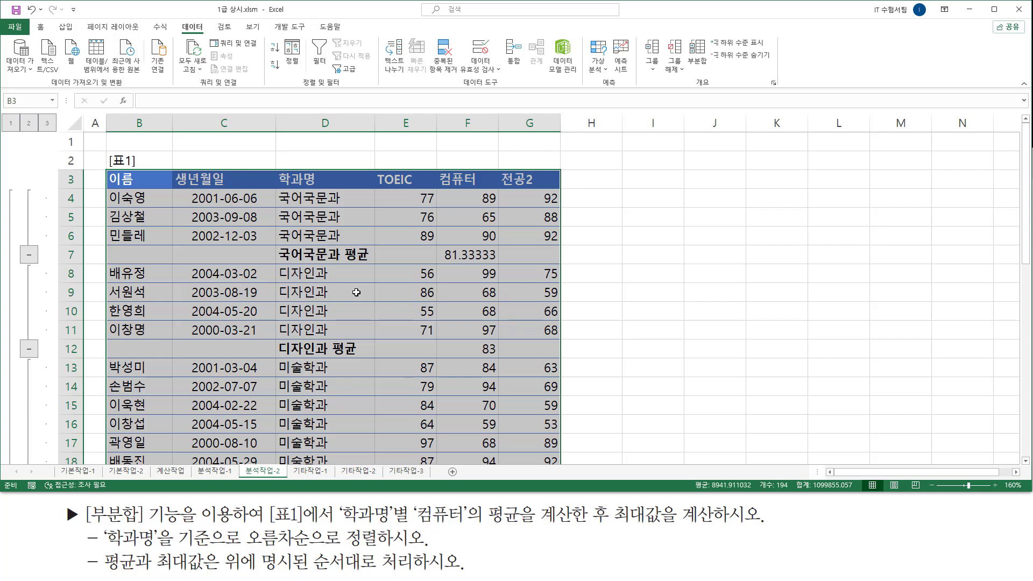
- Start a second 부분합 on [표1], grouped by 학과명, and set its function (사용할 함수) to 최대 for 컴퓨터
key(ctrl+2)
drag(175, 20, 209, 35)
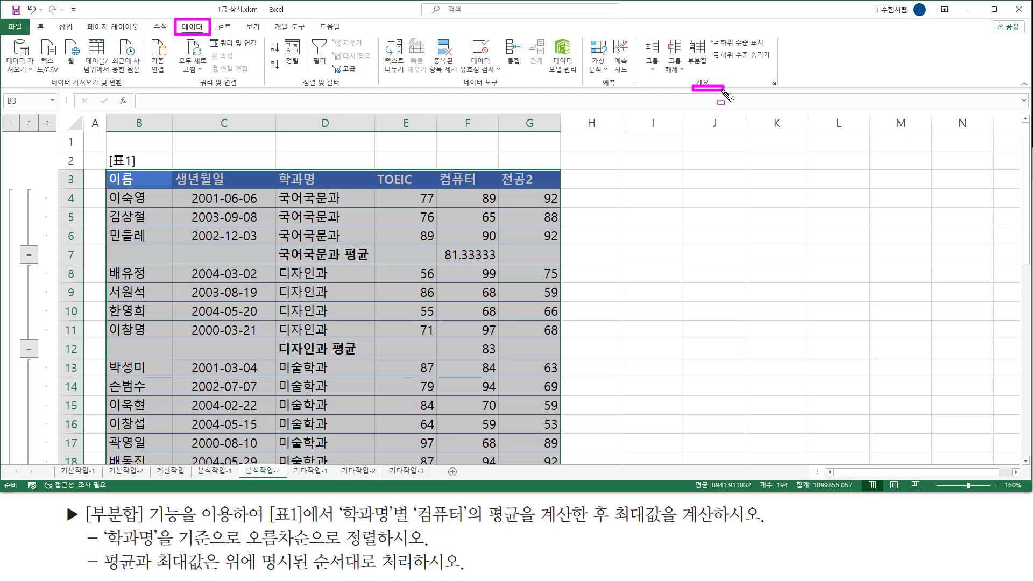
click(701, 63)
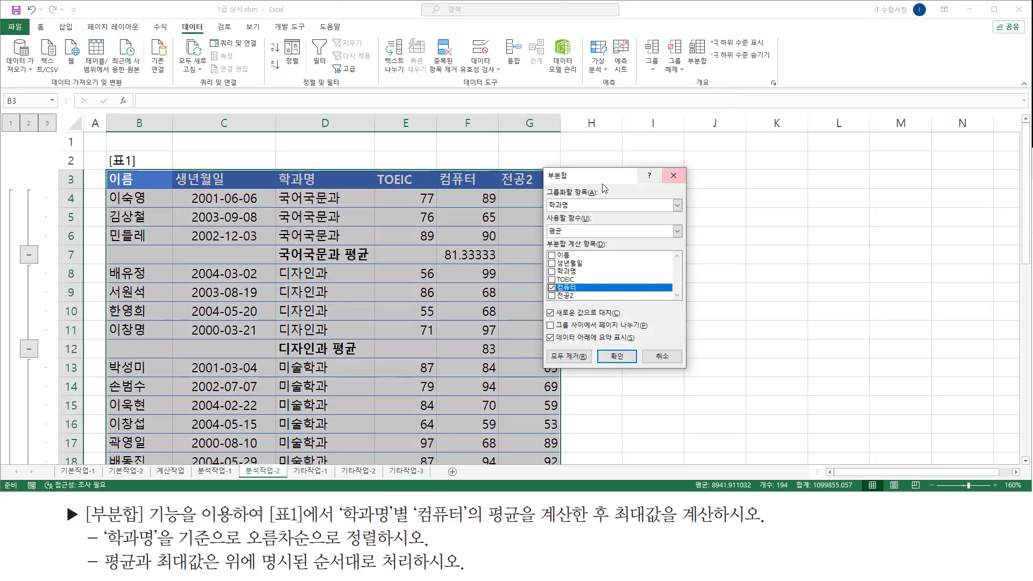
drag(601, 178, 645, 170)
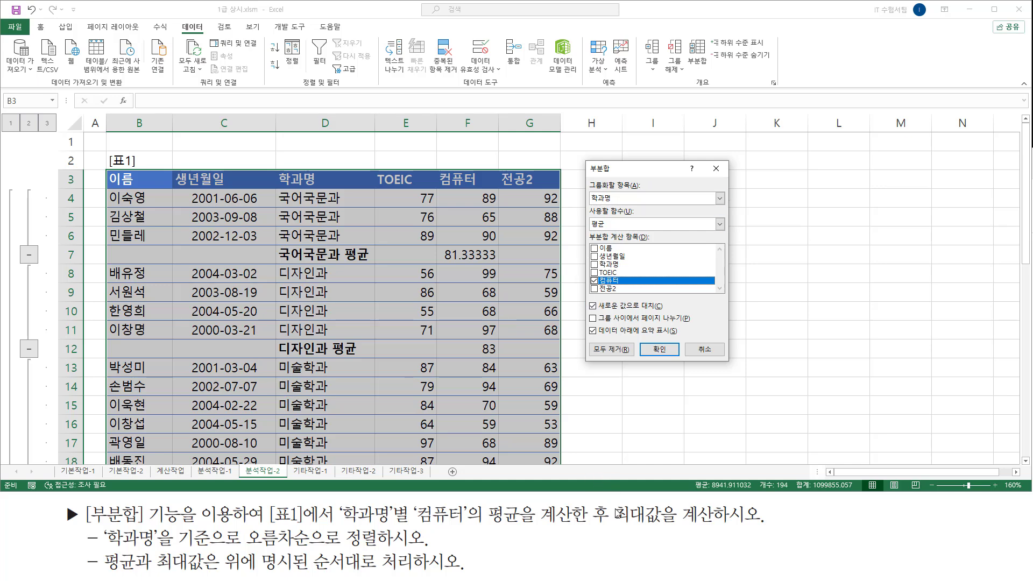
mouse_move(613, 501)
mouse_down()
mouse_move(667, 530)
mouse_move(762, 529)
mouse_up()
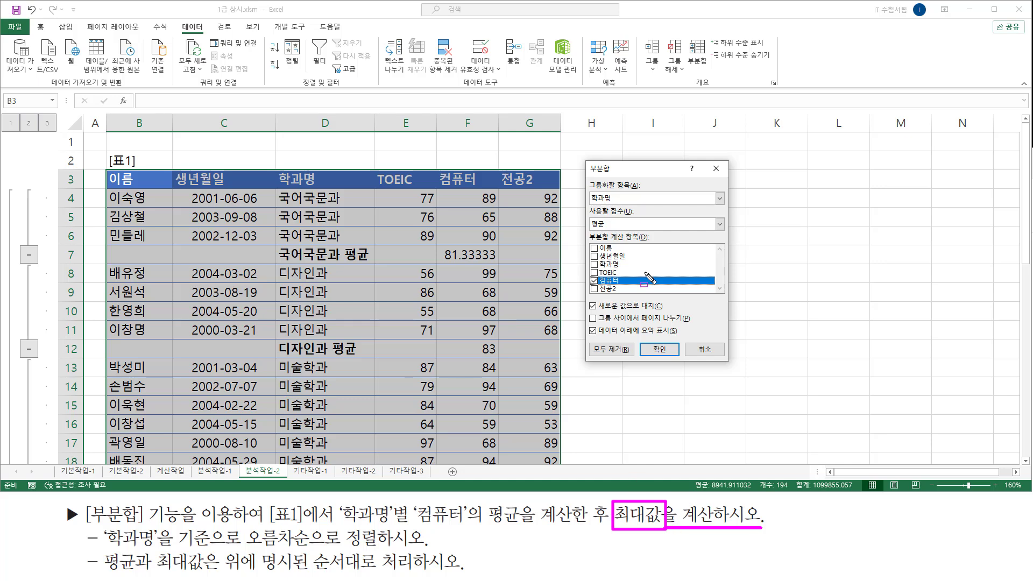
drag(589, 216, 727, 232)
key(Escape)
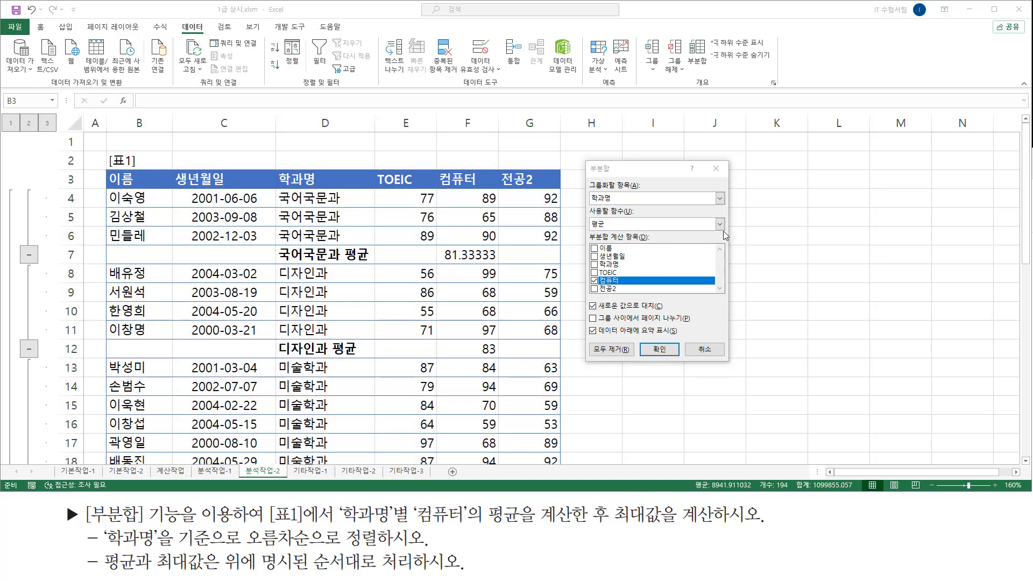
click(720, 225)
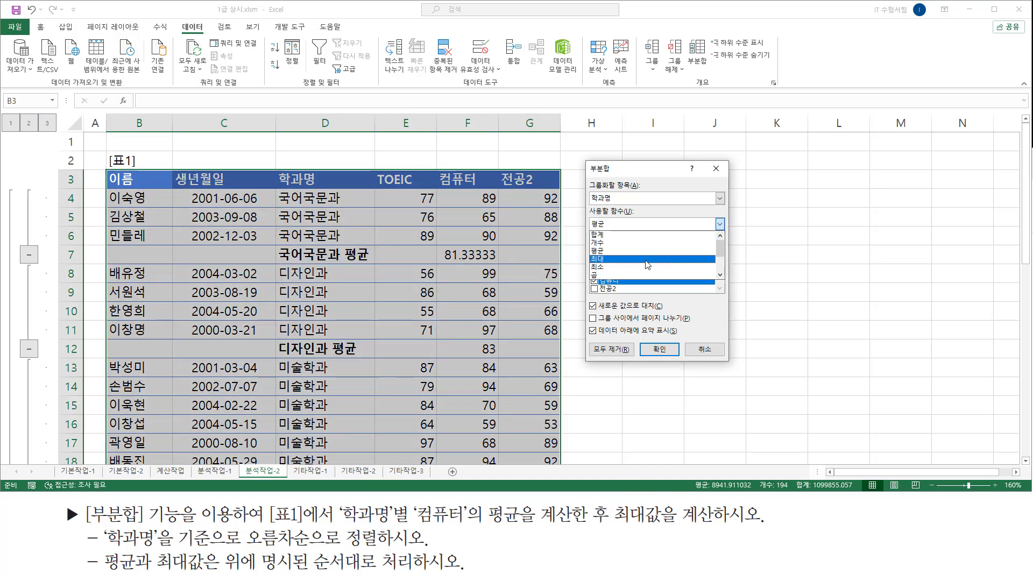
click(648, 259)
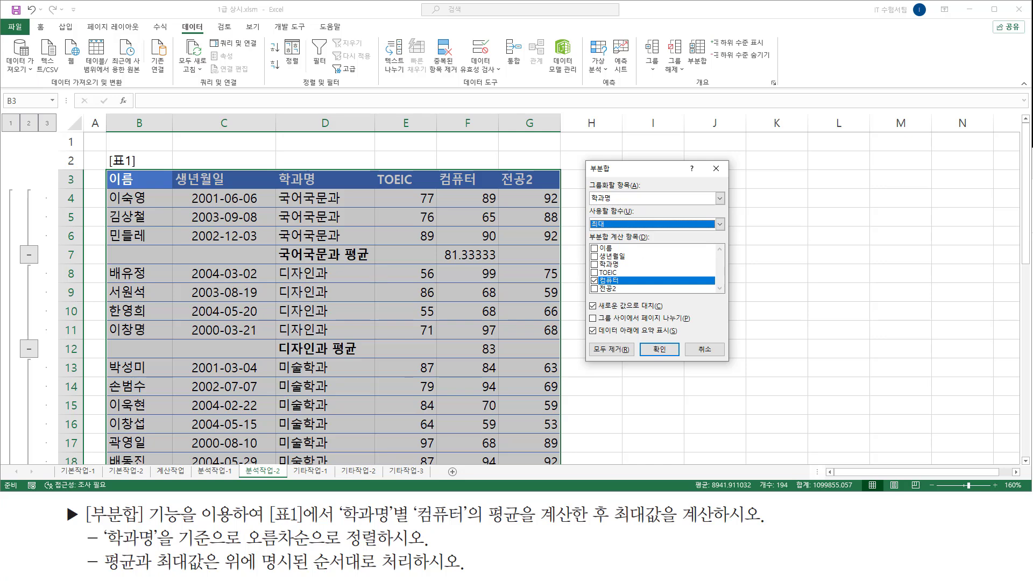
key(ctrl+2)
drag(585, 221, 591, 226)
mouse_move(584, 299)
mouse_down()
mouse_move(590, 313)
mouse_move(675, 313)
mouse_up()
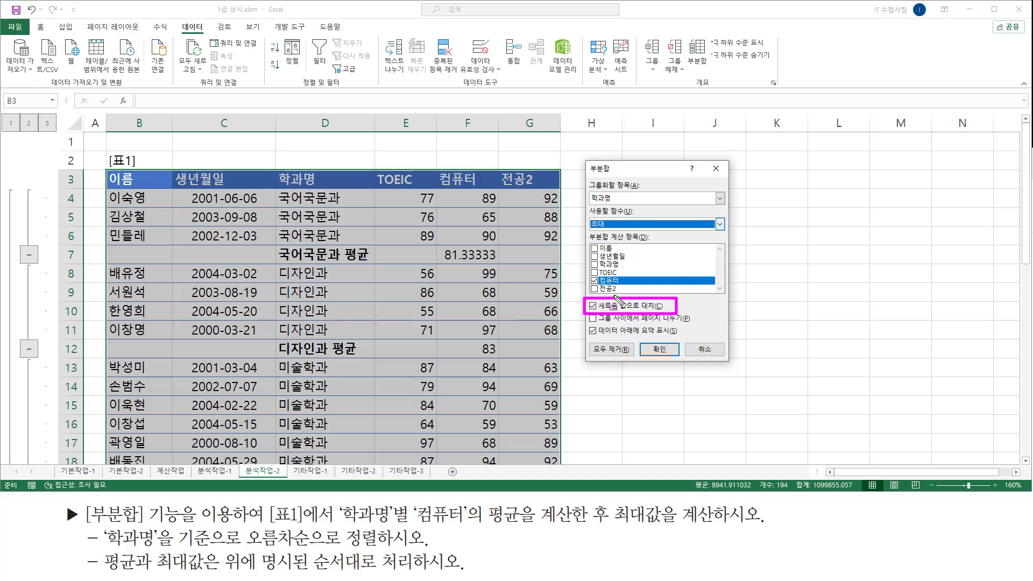
drag(585, 298, 599, 313)
key(Escape)
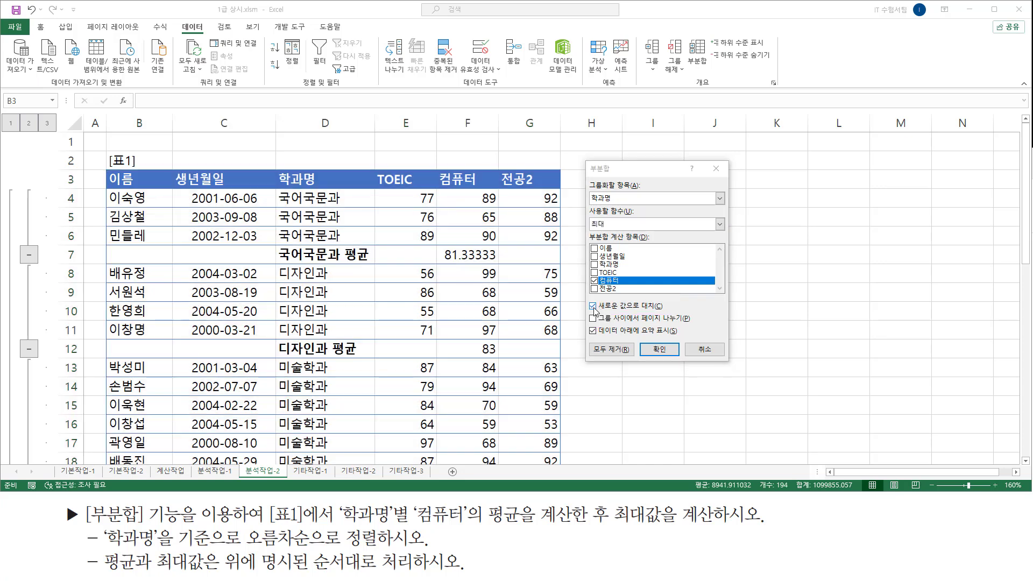
click(593, 306)
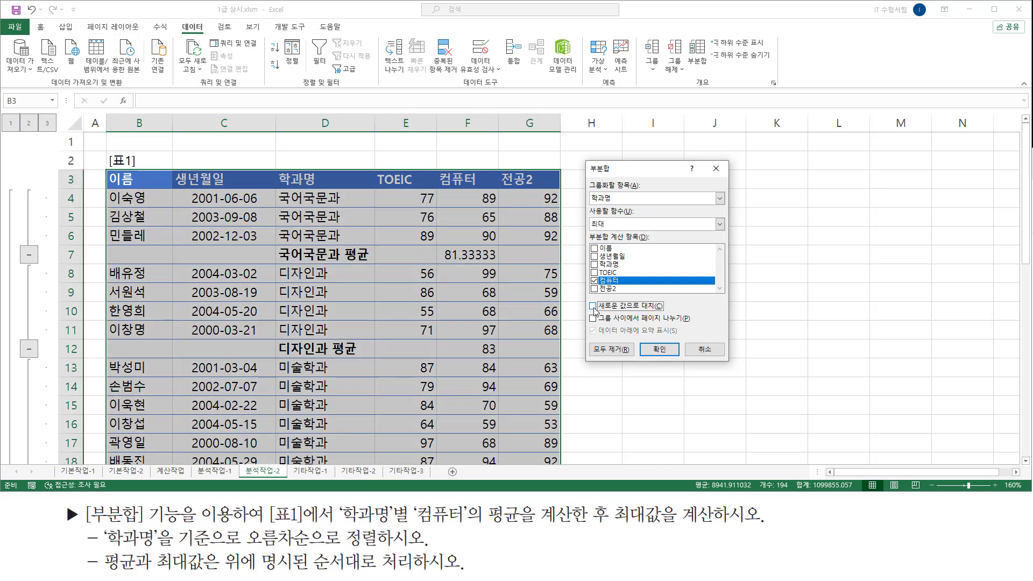
click(594, 306)
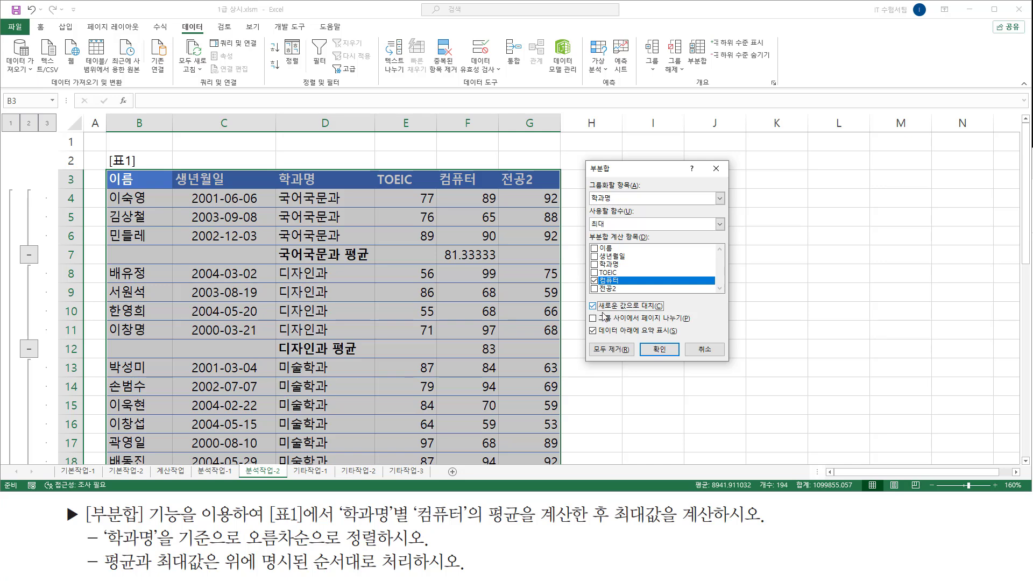
key(ctrl+2)
drag(599, 311, 667, 310)
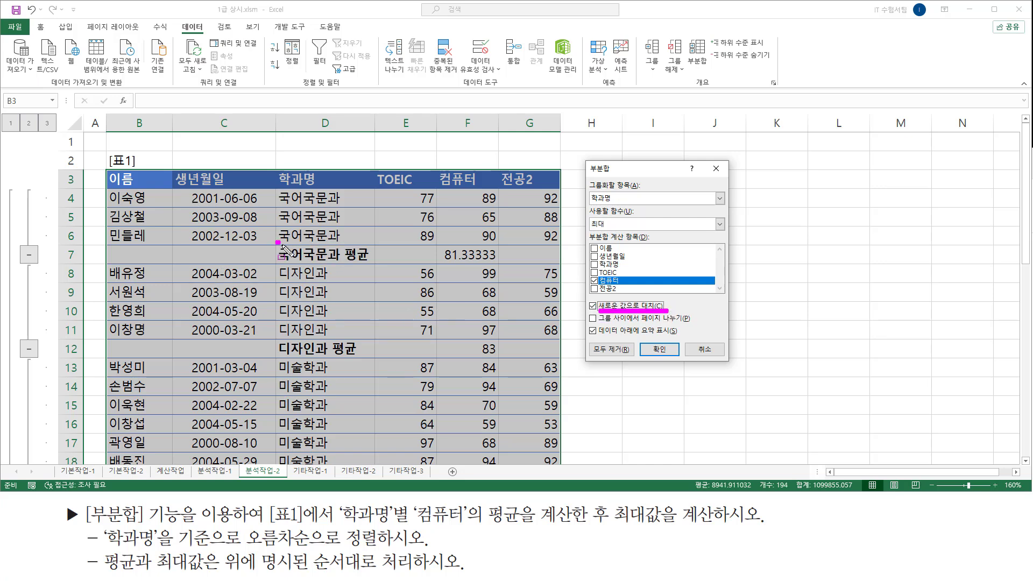
drag(277, 242, 506, 263)
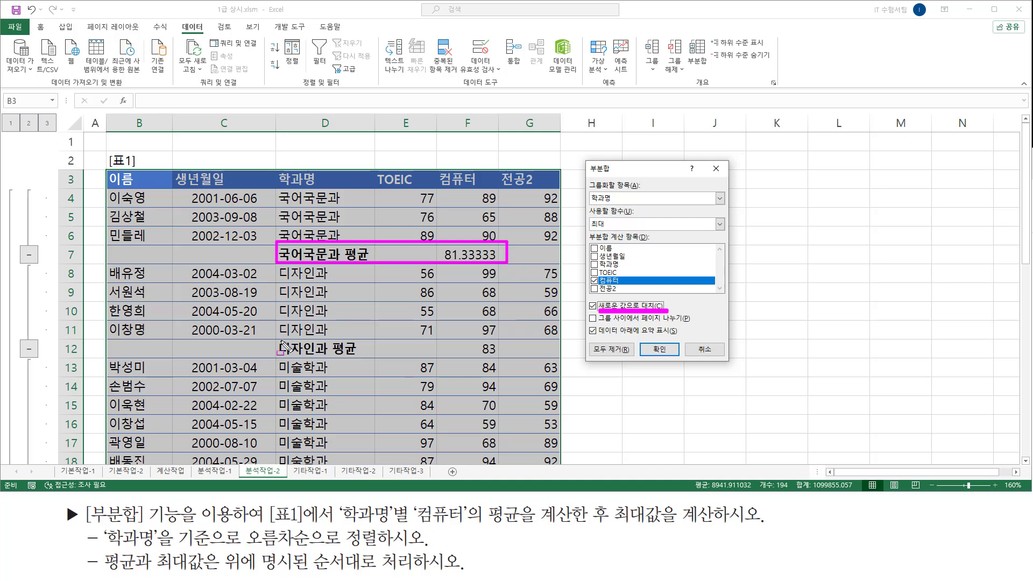
mouse_move(277, 336)
mouse_down()
mouse_move(516, 364)
mouse_move(501, 361)
mouse_up()
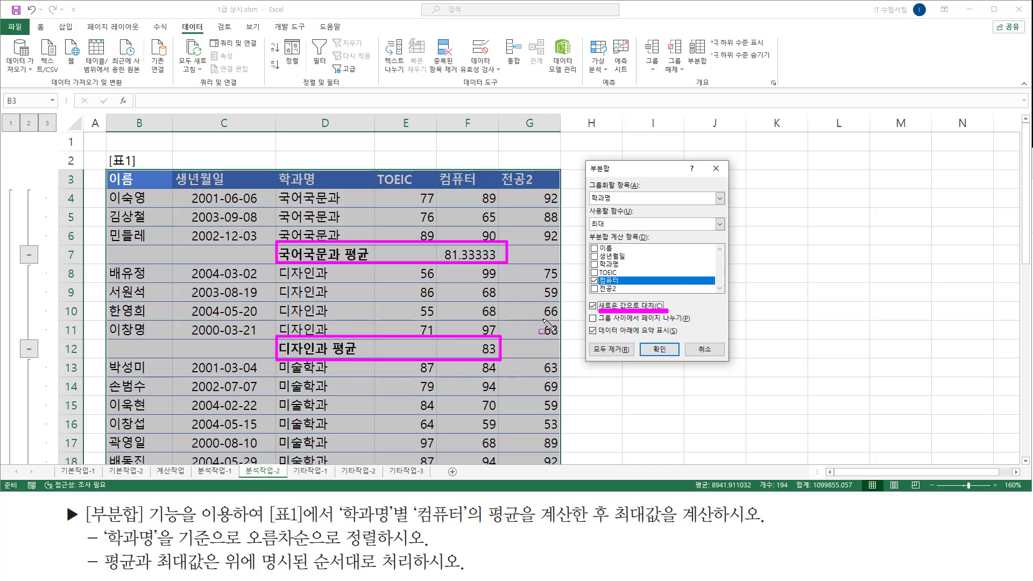
mouse_move(587, 225)
mouse_down()
mouse_move(610, 213)
mouse_move(610, 243)
mouse_up()
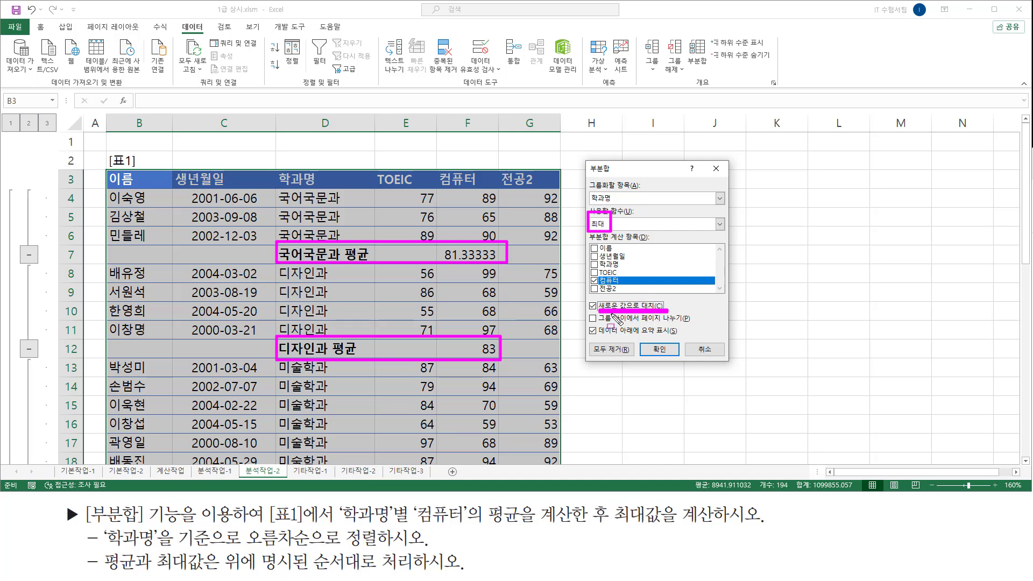
drag(584, 299, 596, 312)
drag(643, 340, 676, 358)
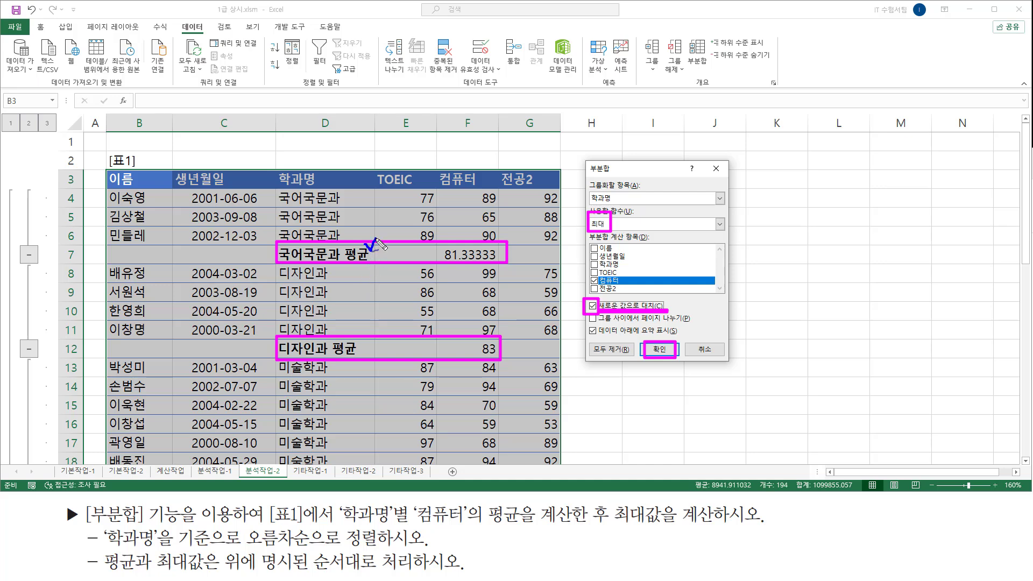
mouse_move(357, 340)
mouse_down()
mouse_move(362, 348)
mouse_move(373, 330)
mouse_up()
- Turn off 새로운 값으로 대치 and apply the 최대 subtotal so it is added alongside the existing averages
click(596, 308)
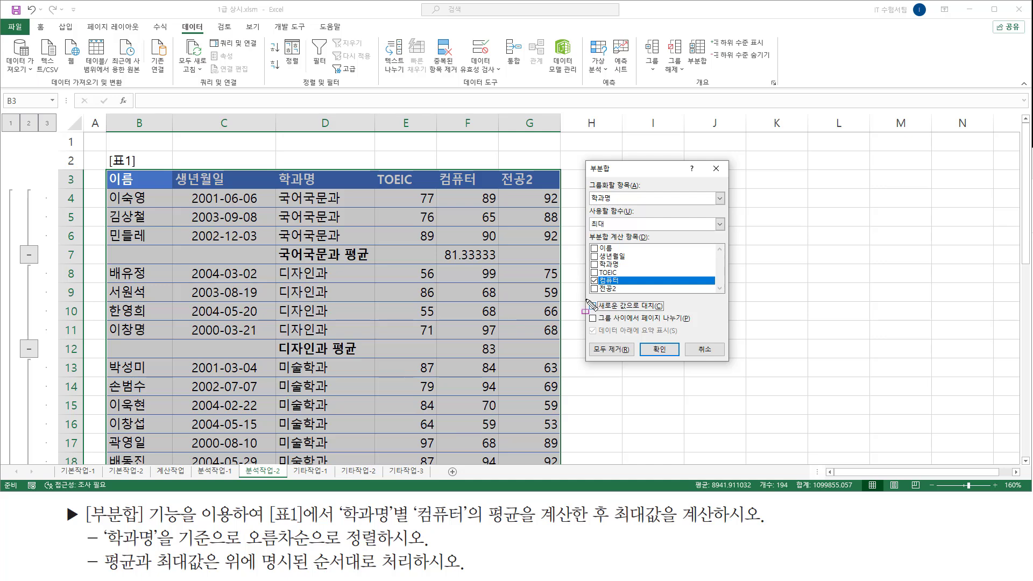
drag(587, 300, 668, 312)
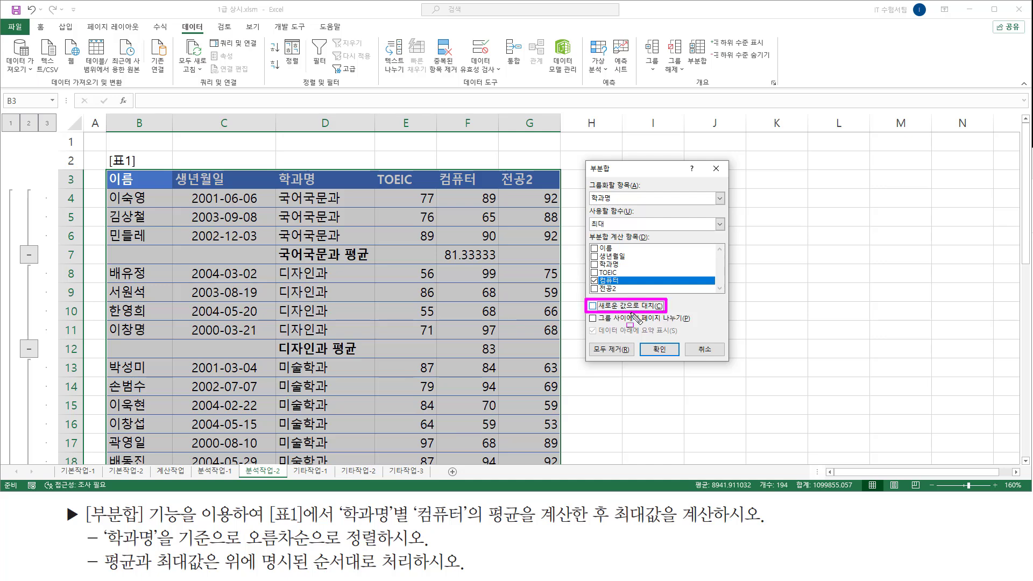
drag(647, 341, 676, 359)
key(Escape)
click(667, 352)
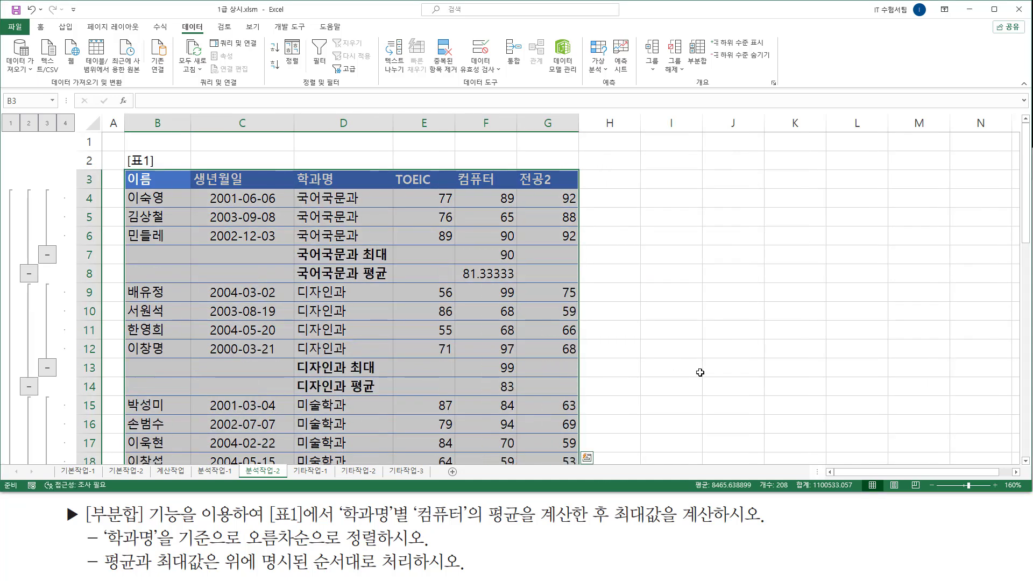
drag(295, 245, 518, 263)
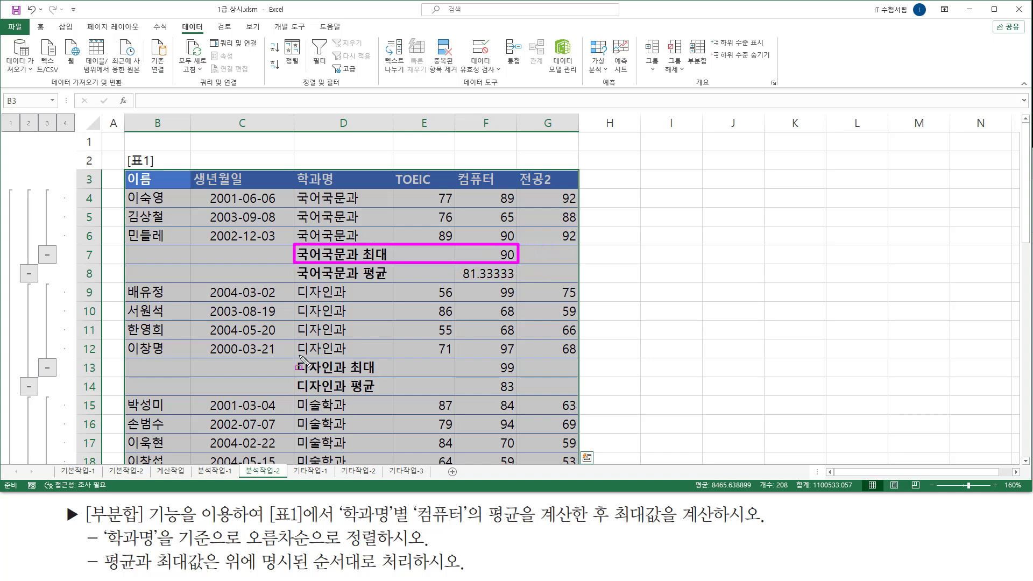
drag(295, 358, 520, 377)
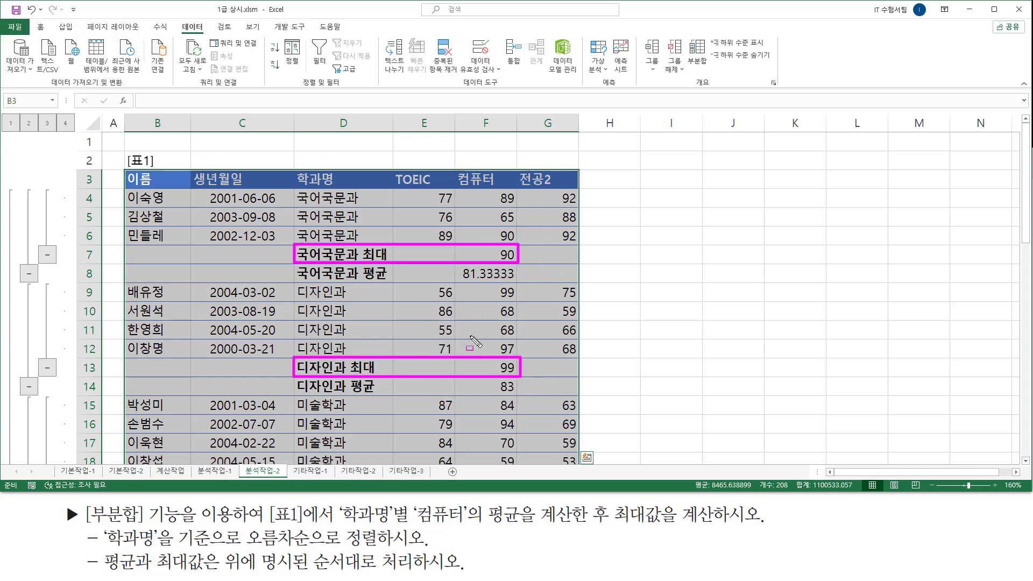
key(Escape)
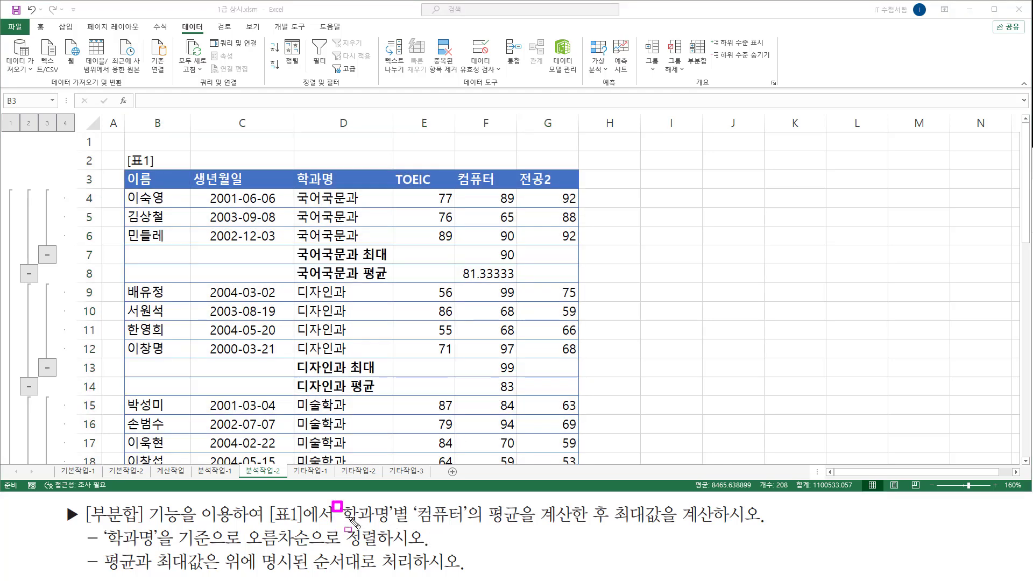
mouse_move(333, 503)
mouse_down()
mouse_move(408, 527)
mouse_move(473, 527)
mouse_move(472, 502)
mouse_move(522, 527)
mouse_move(709, 527)
mouse_up()
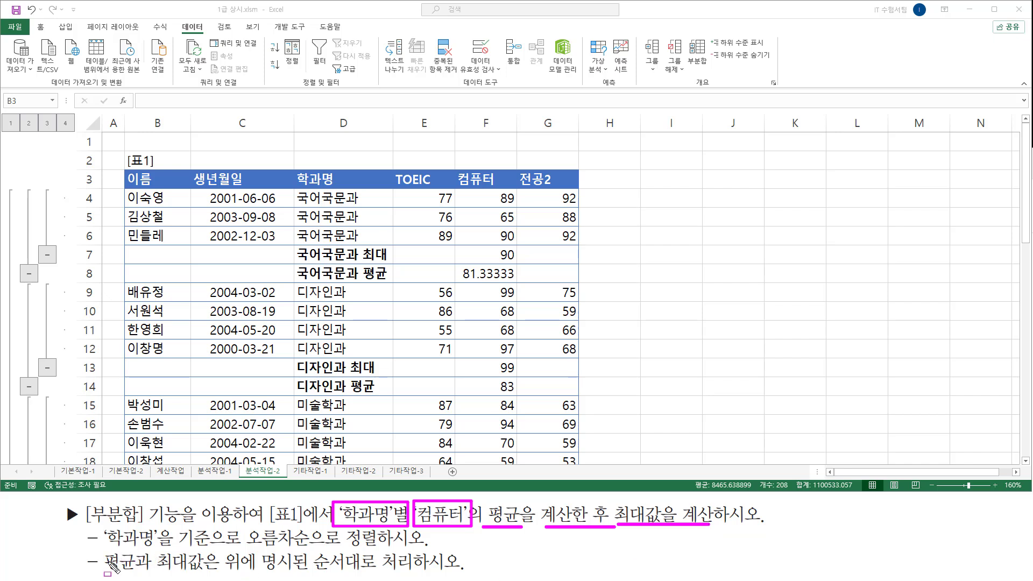
mouse_move(99, 548)
mouse_down()
mouse_move(138, 572)
mouse_move(412, 573)
mouse_up()
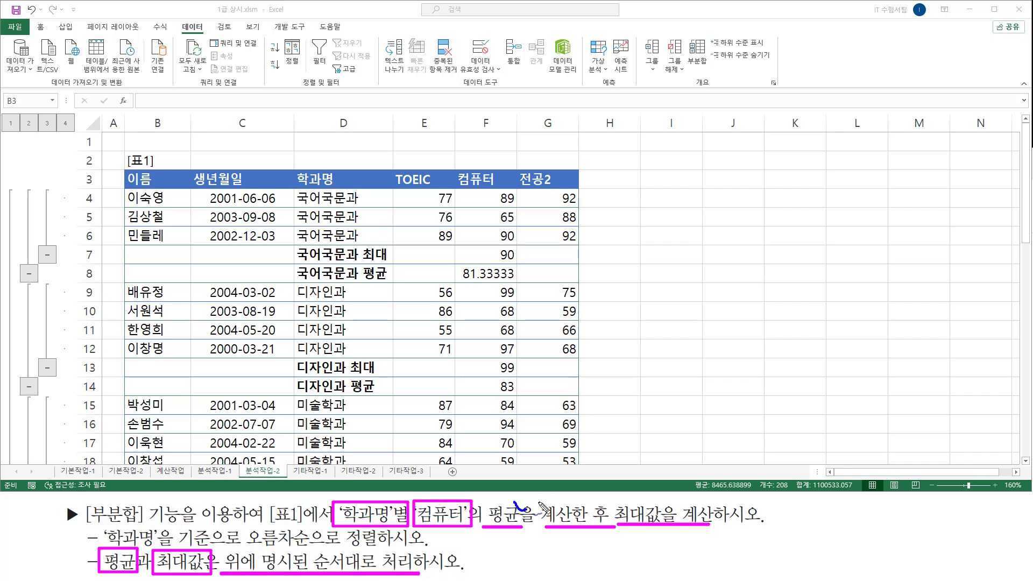
drag(514, 502, 546, 497)
mouse_move(648, 503)
mouse_down()
mouse_move(658, 522)
mouse_move(673, 501)
mouse_up()
key(ctrl+a)
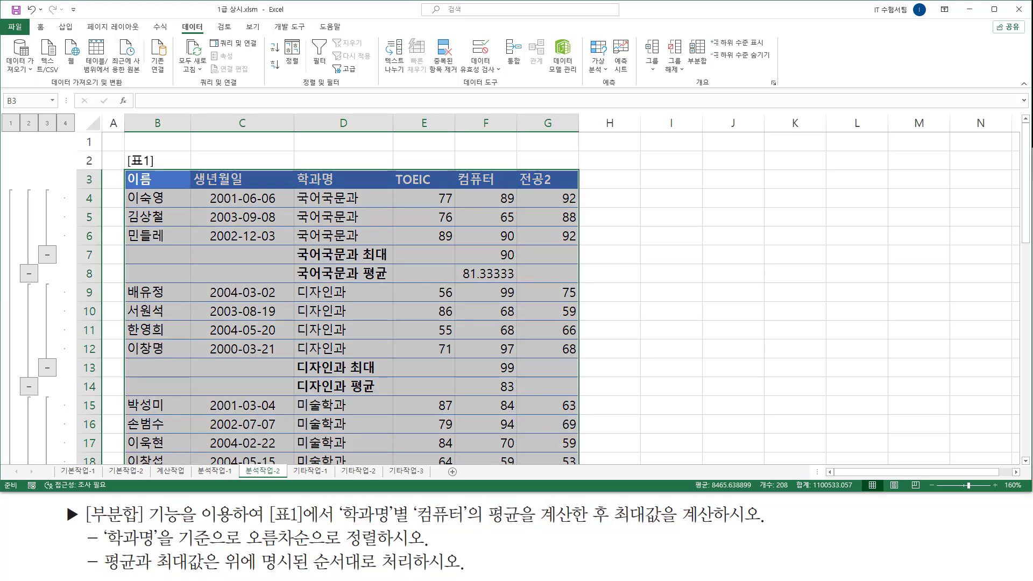
- View the 모두 제거 option in the 부분합 settings for [표1], and close them without applying anything
mouse_move(1028, 179)
mouse_down()
mouse_move(1029, 408)
mouse_move(1029, 179)
mouse_up()
click(368, 214)
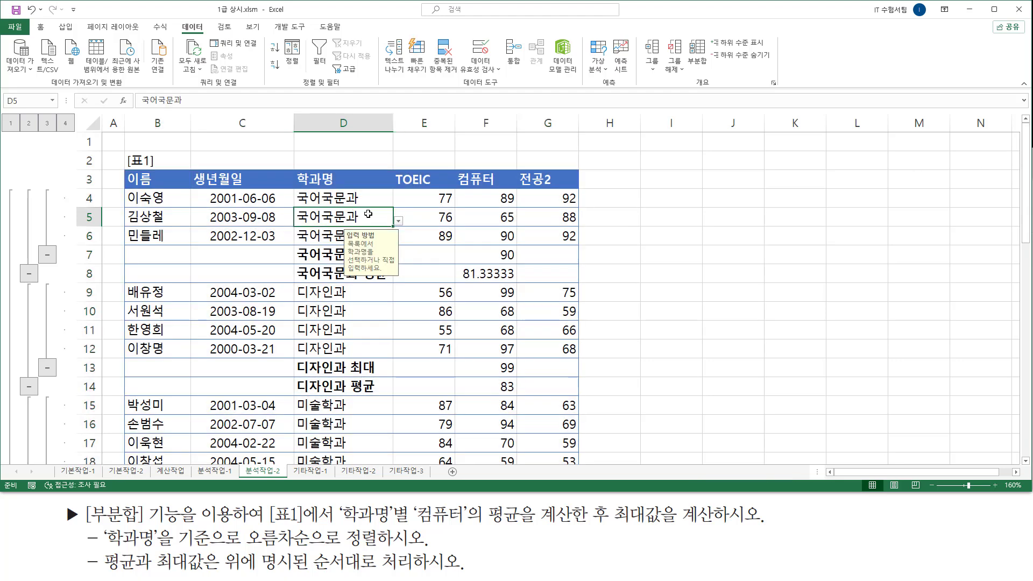
click(448, 220)
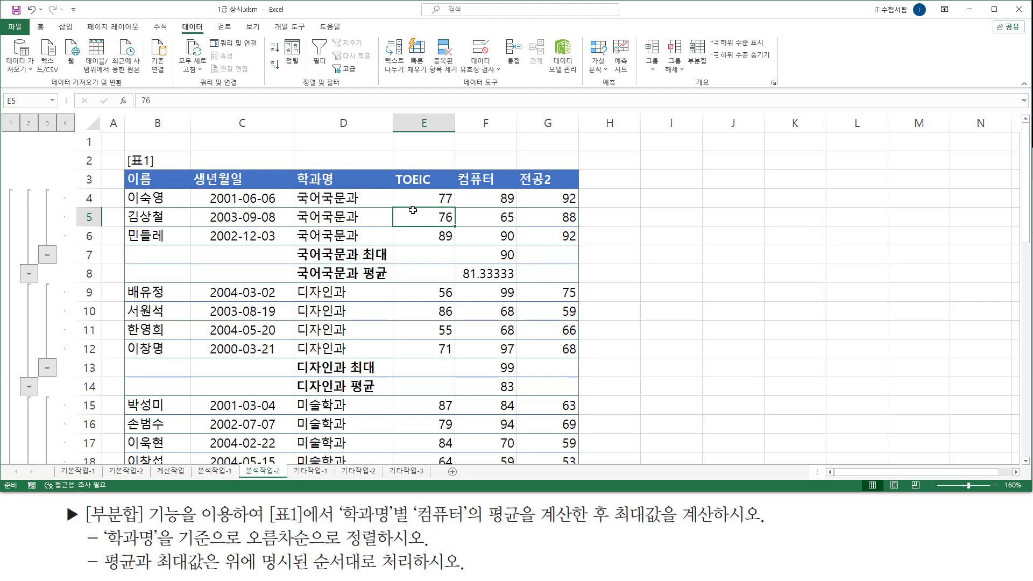
click(700, 59)
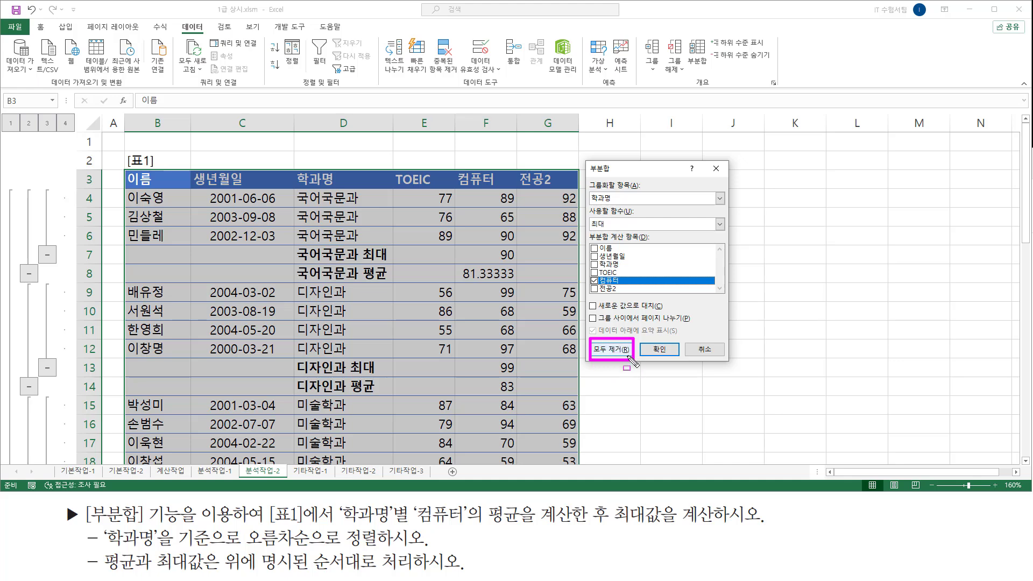
click(690, 359)
click(654, 366)
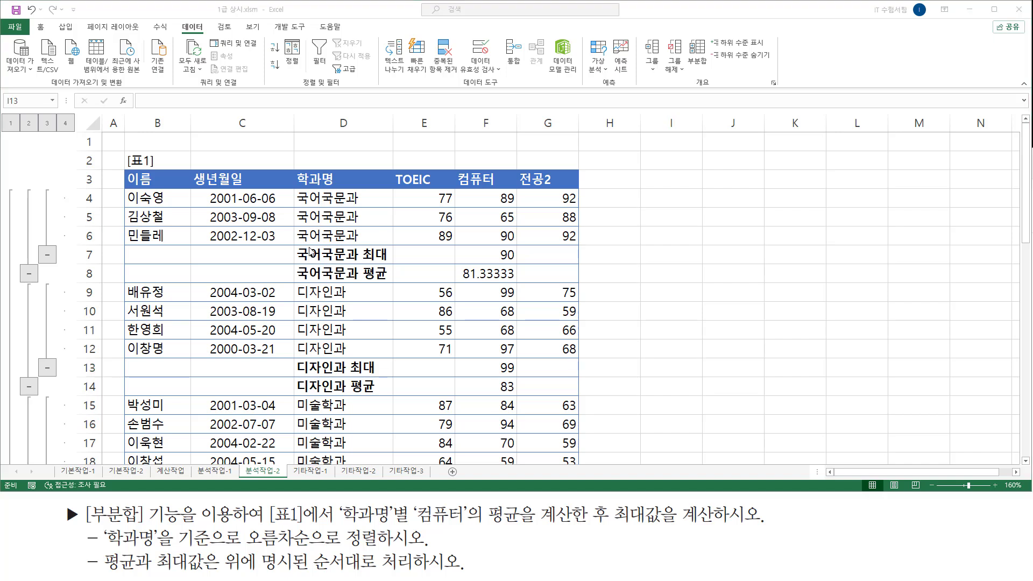
click(684, 282)
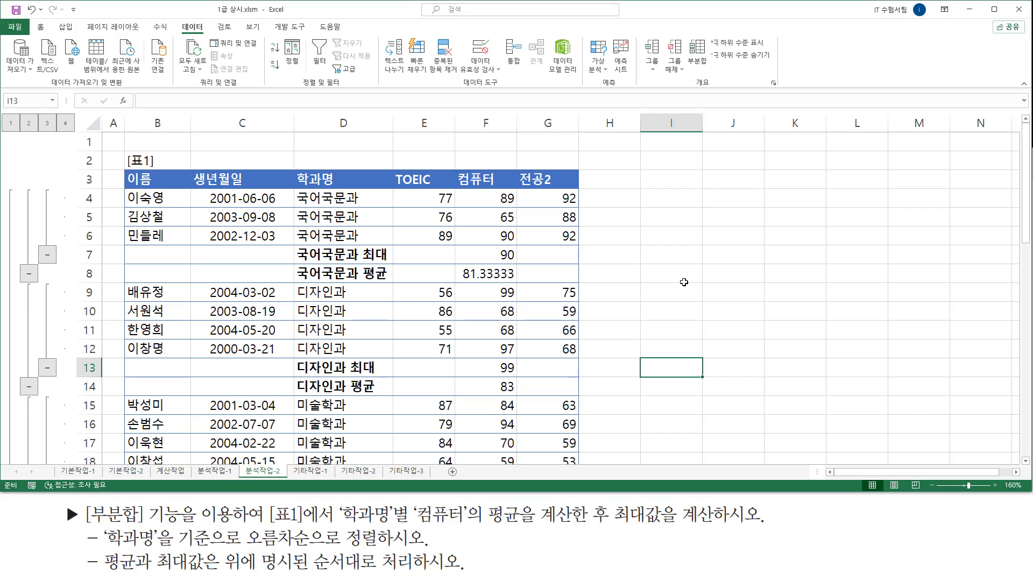